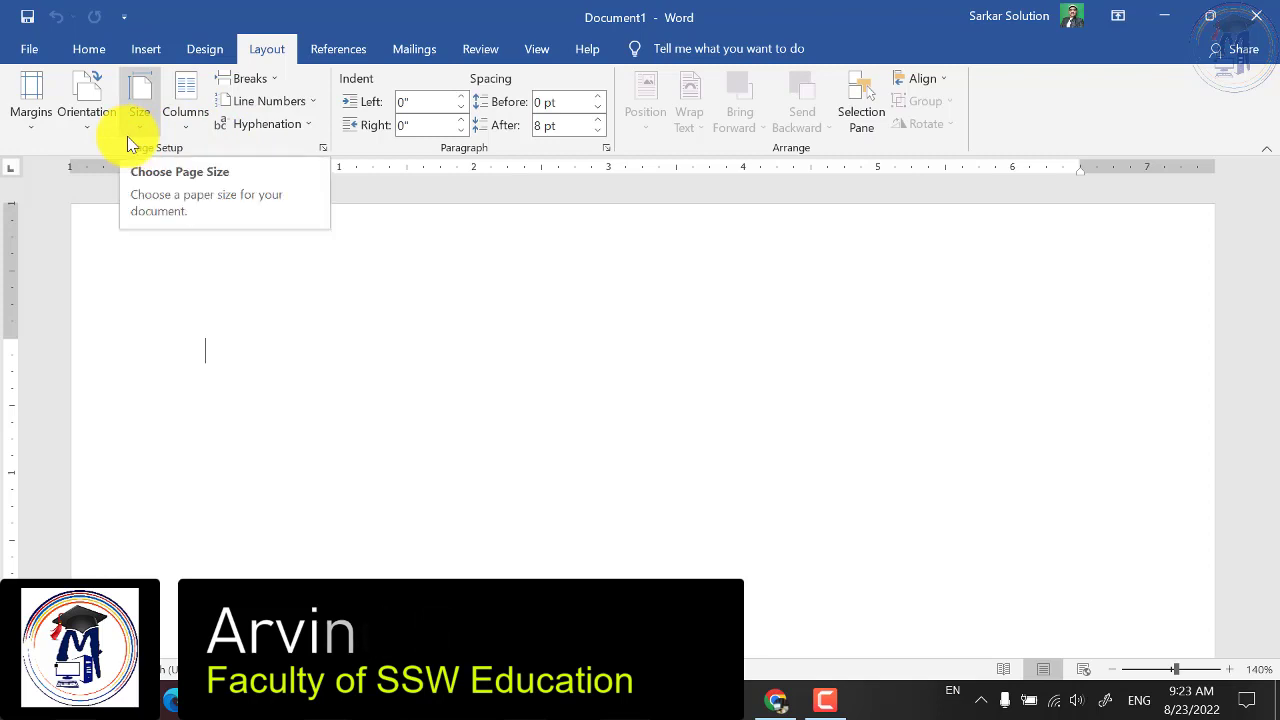
# Review the Page Setup margin, paper and layout tabs without changing anything.
pyautogui.click(323, 149)
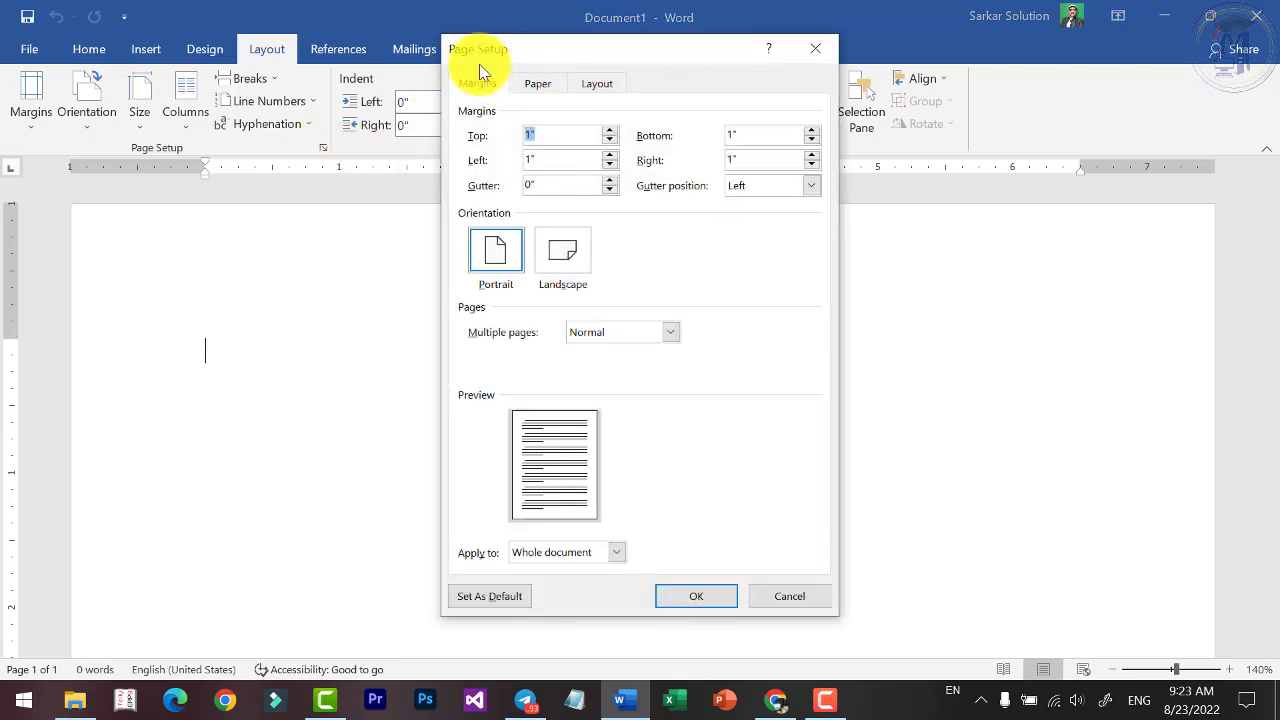
pyautogui.click(533, 87)
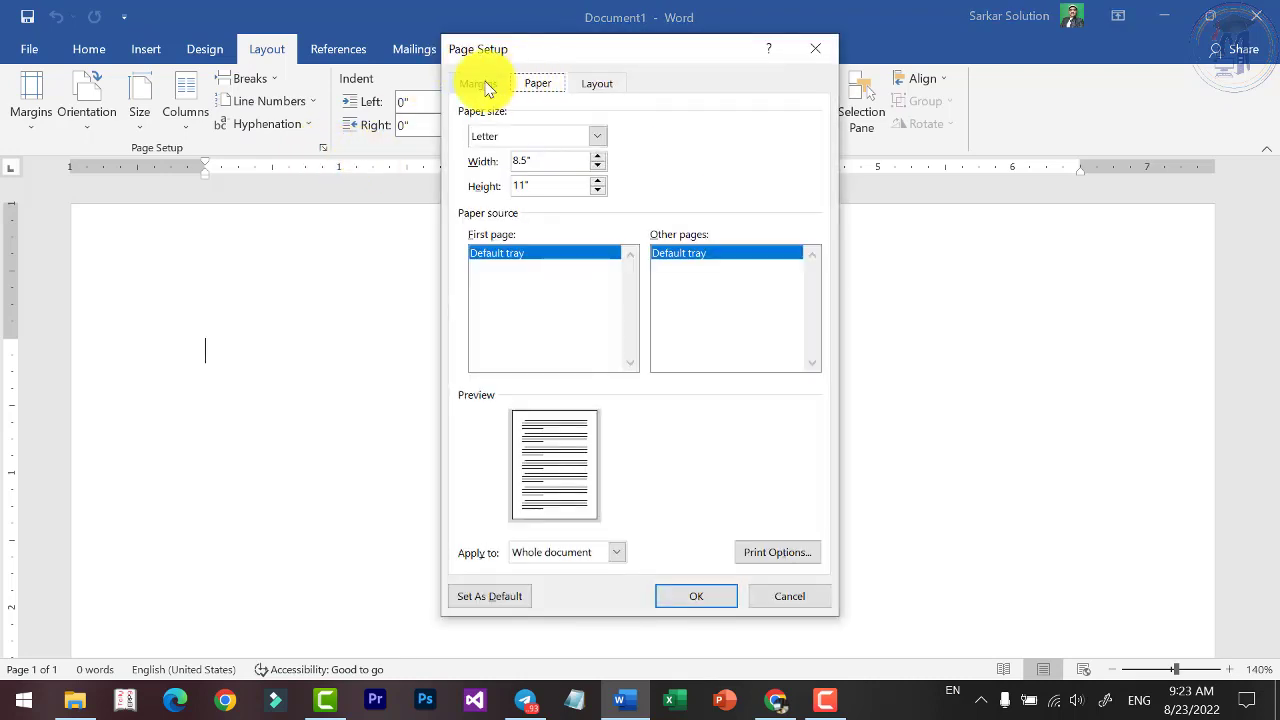
pyautogui.click(478, 84)
pyautogui.click(535, 88)
pyautogui.click(595, 85)
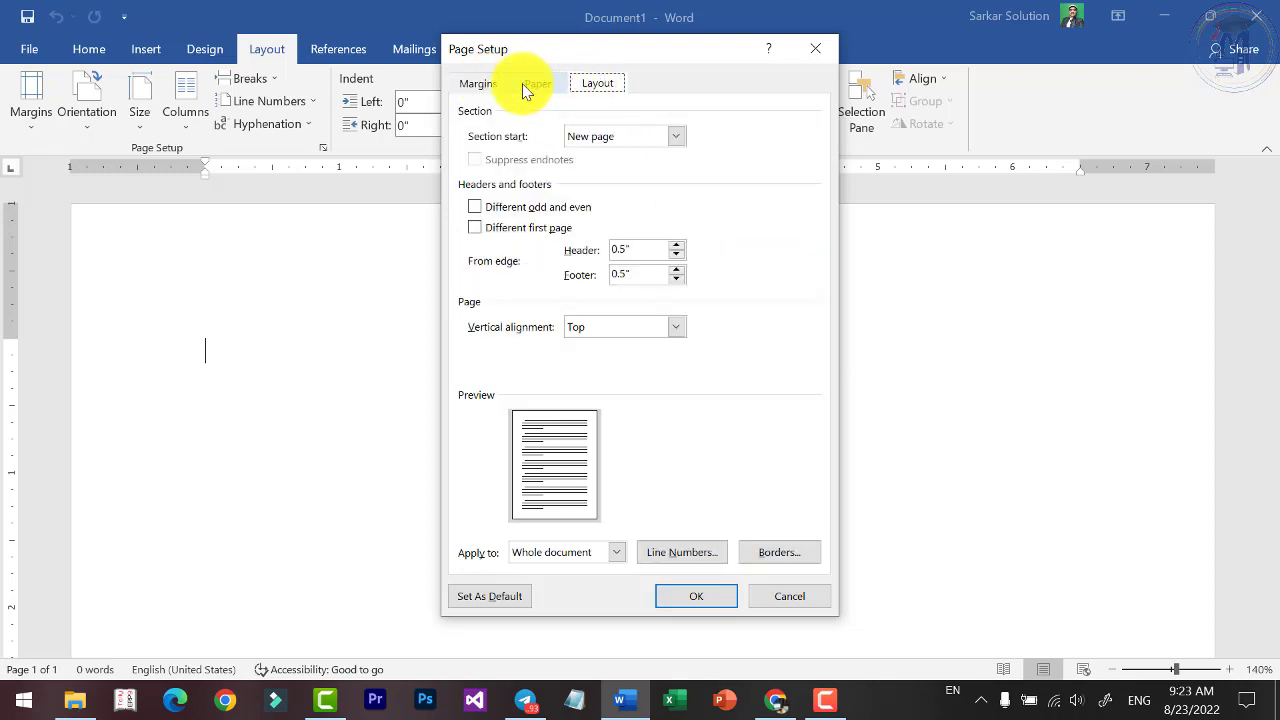
pyautogui.click(480, 85)
pyautogui.click(550, 86)
pyautogui.click(590, 84)
pyautogui.click(485, 84)
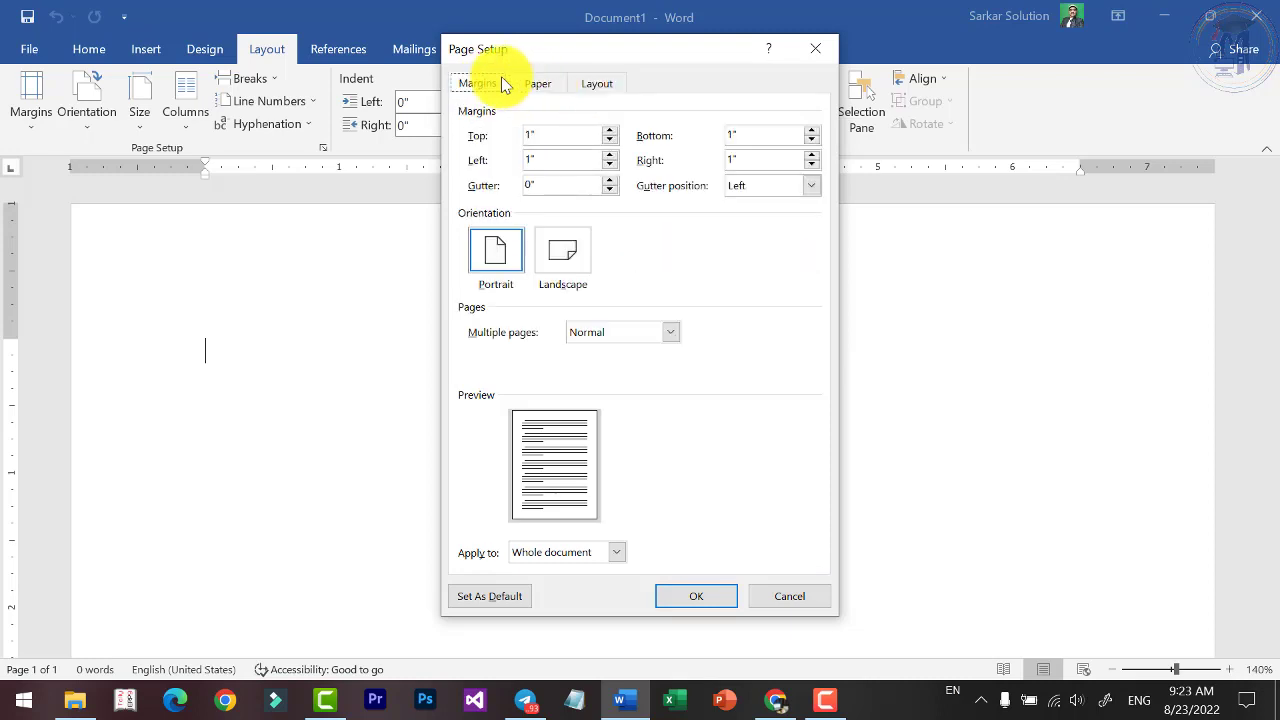
pyautogui.click(540, 84)
pyautogui.click(592, 84)
pyautogui.click(500, 85)
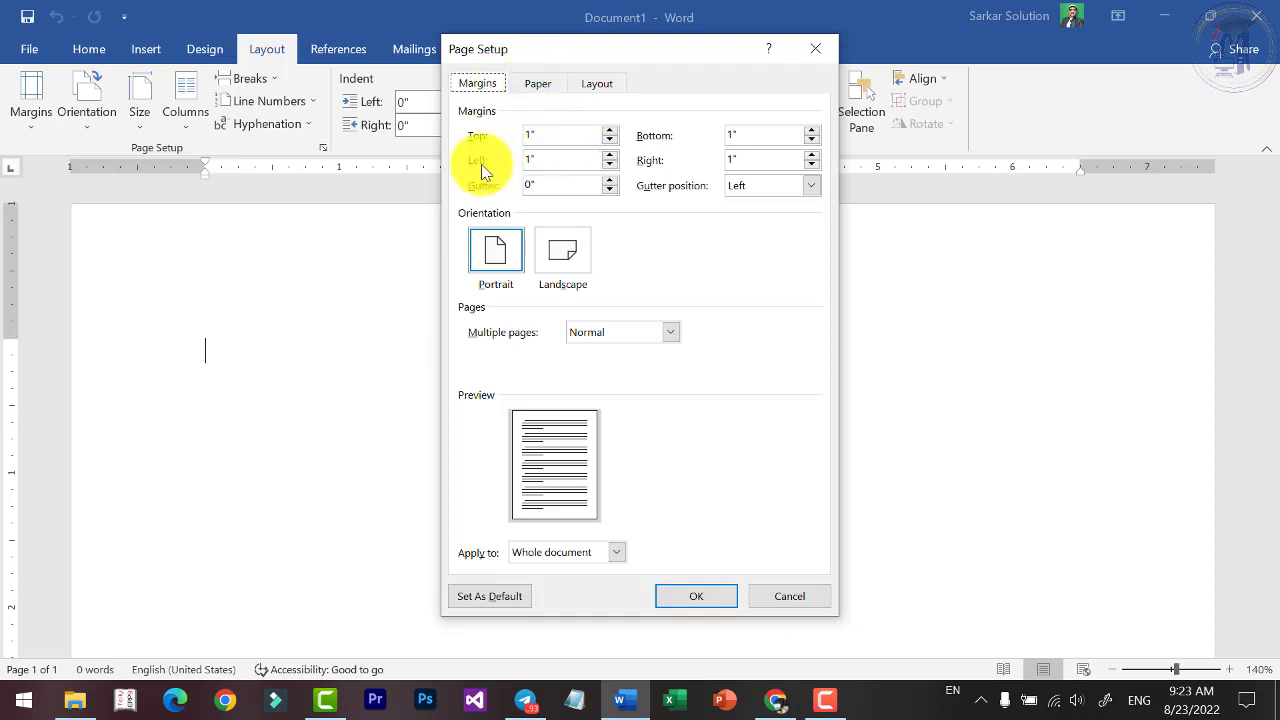
pyautogui.click(718, 596)
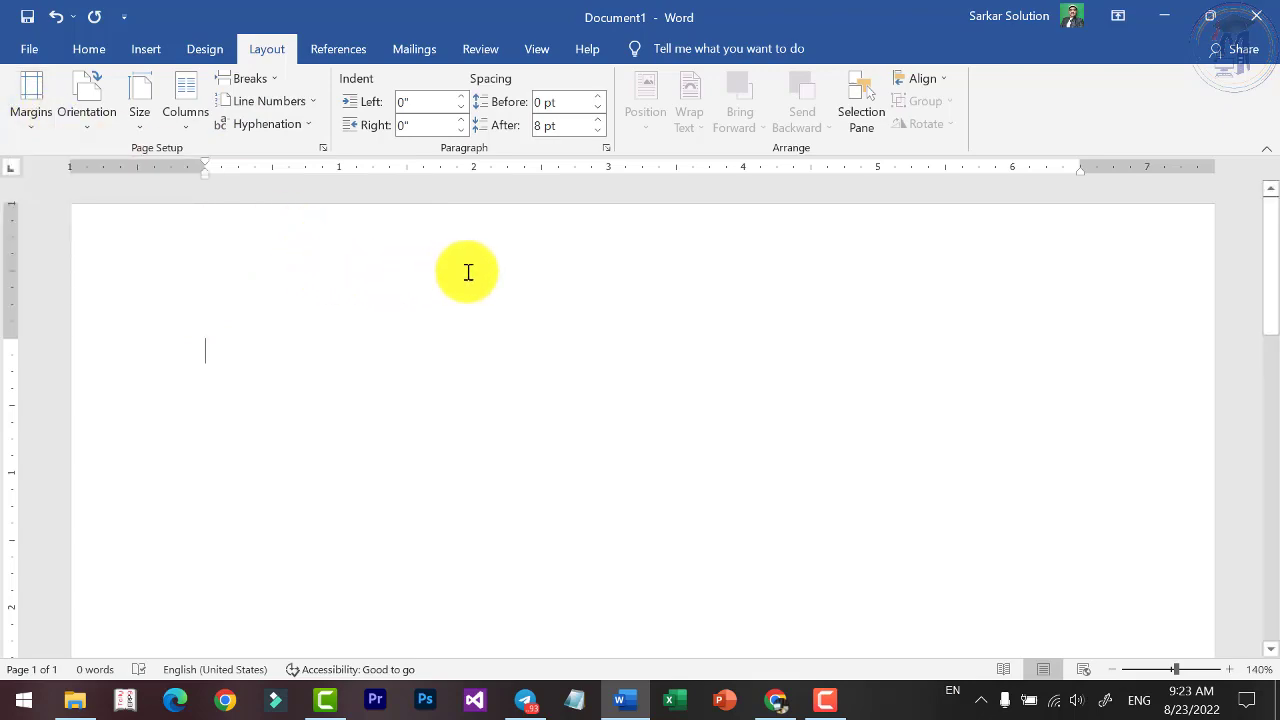
# Generate sample paragraphs with =rand() and paste them repeatedly to reach about 1673 words.
pyautogui.write('=ran')
pyautogui.write(')')
pyautogui.press('Return')
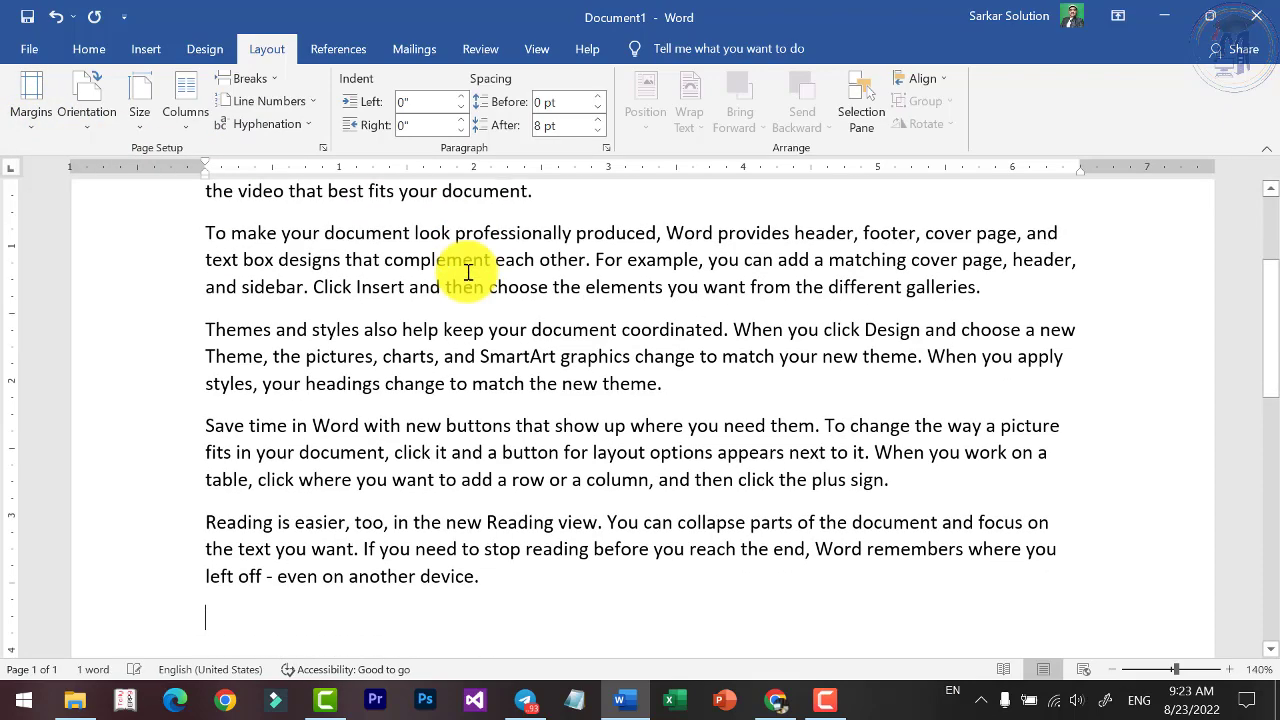
pyautogui.hotkey('ctrl', 'a')
pyautogui.hotkey('ctrl', 'End')
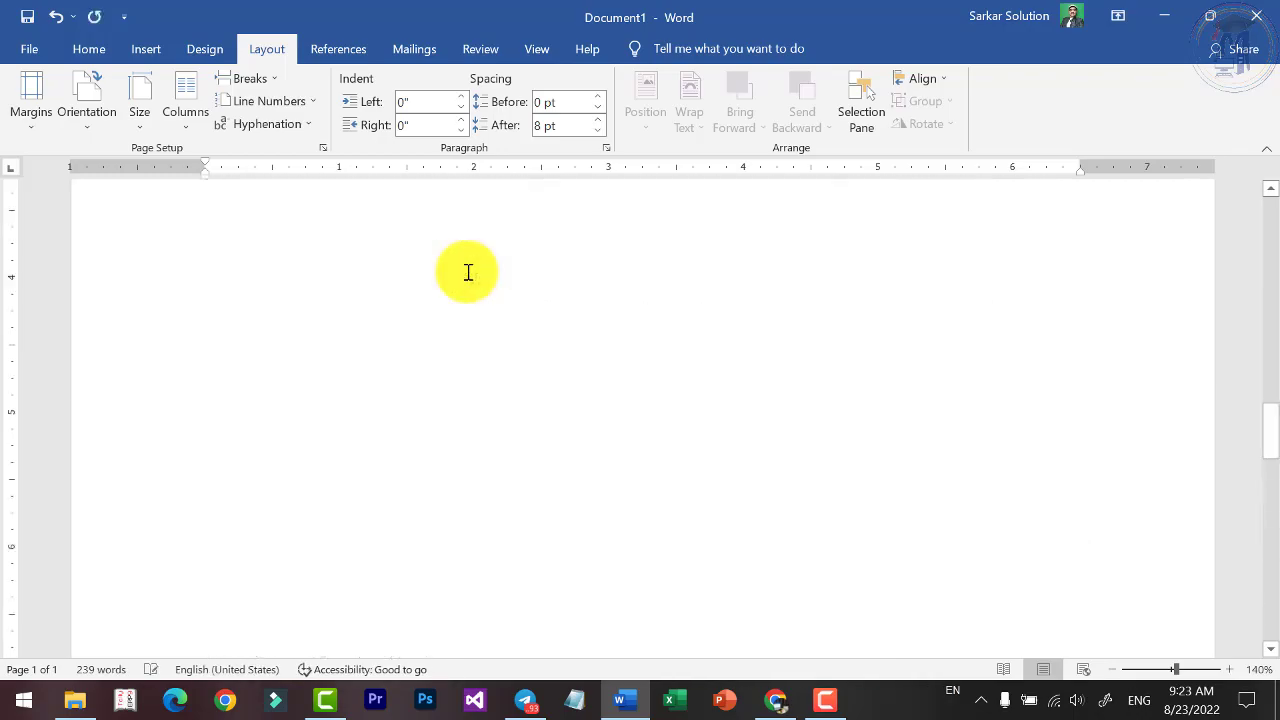
pyautogui.scroll(3, 463, 290)
pyautogui.hotkey('ctrl', 'v')
pyautogui.hotkey('ctrl', 'v')
pyautogui.hotkey('ctrl', 'v')
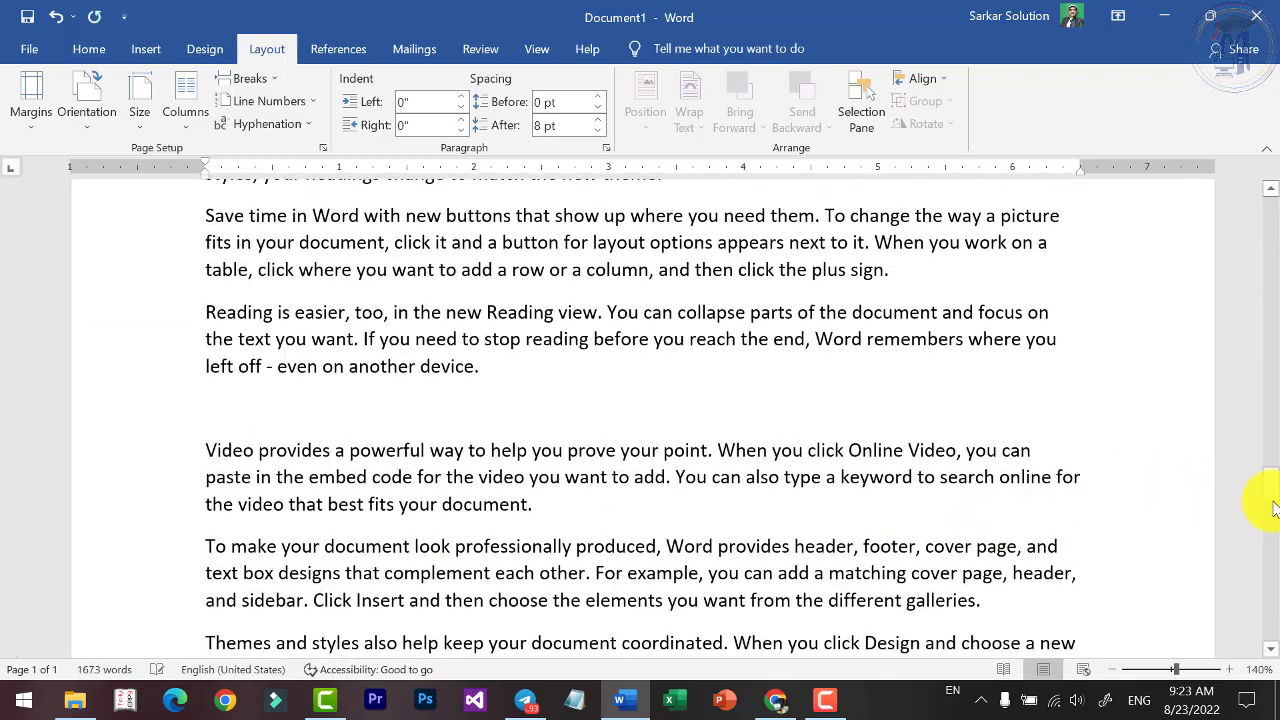
pyautogui.moveTo(1267, 506); pyautogui.dragTo(1263, 215)
pyautogui.scroll(-5, 757, 278)
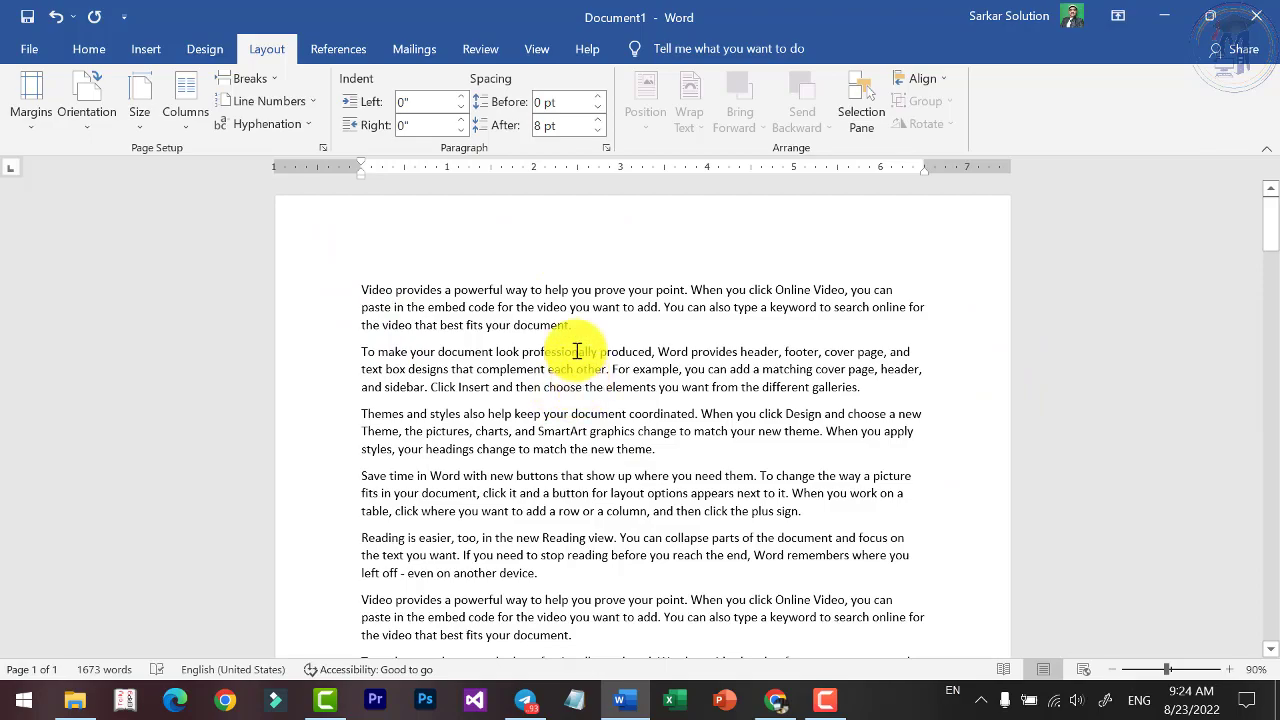
pyautogui.scroll(-5, 583, 349)
pyautogui.scroll(-5, 587, 347)
pyautogui.scroll(-3, 570, 338)
pyautogui.scroll(-3, 480, 260)
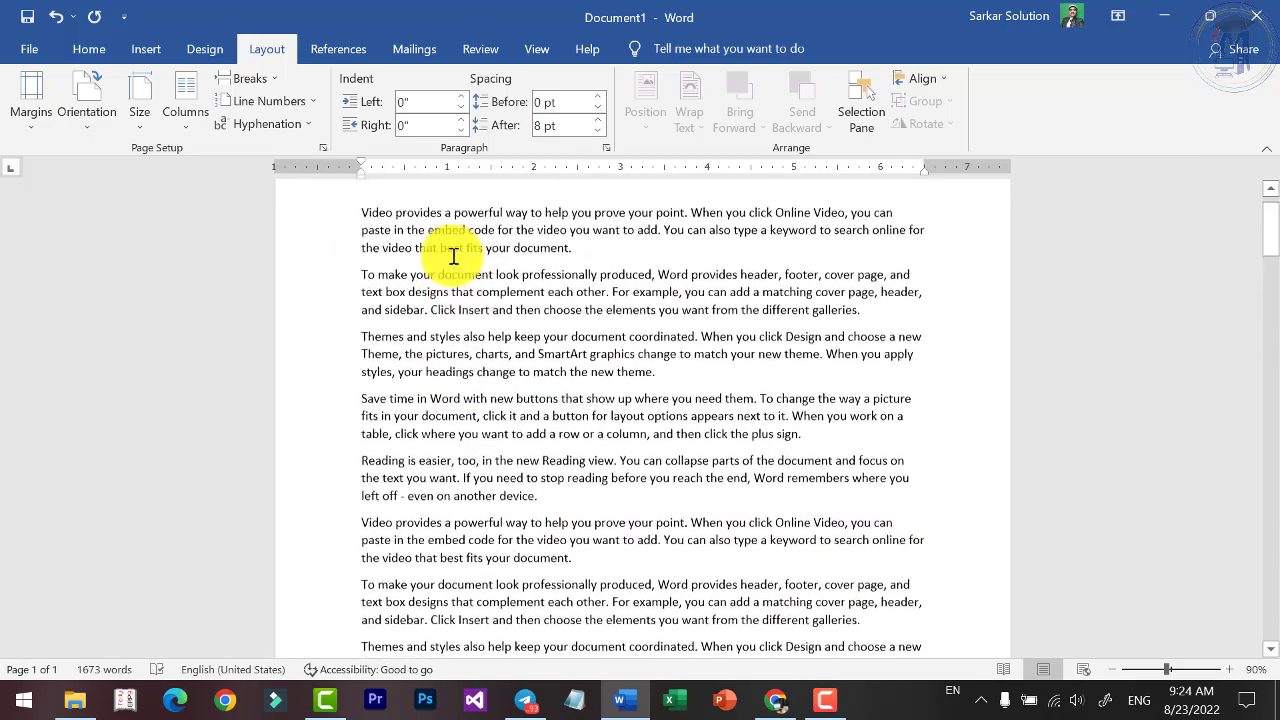
pyautogui.scroll(-3, 490, 205)
pyautogui.scroll(1, 561, 200)
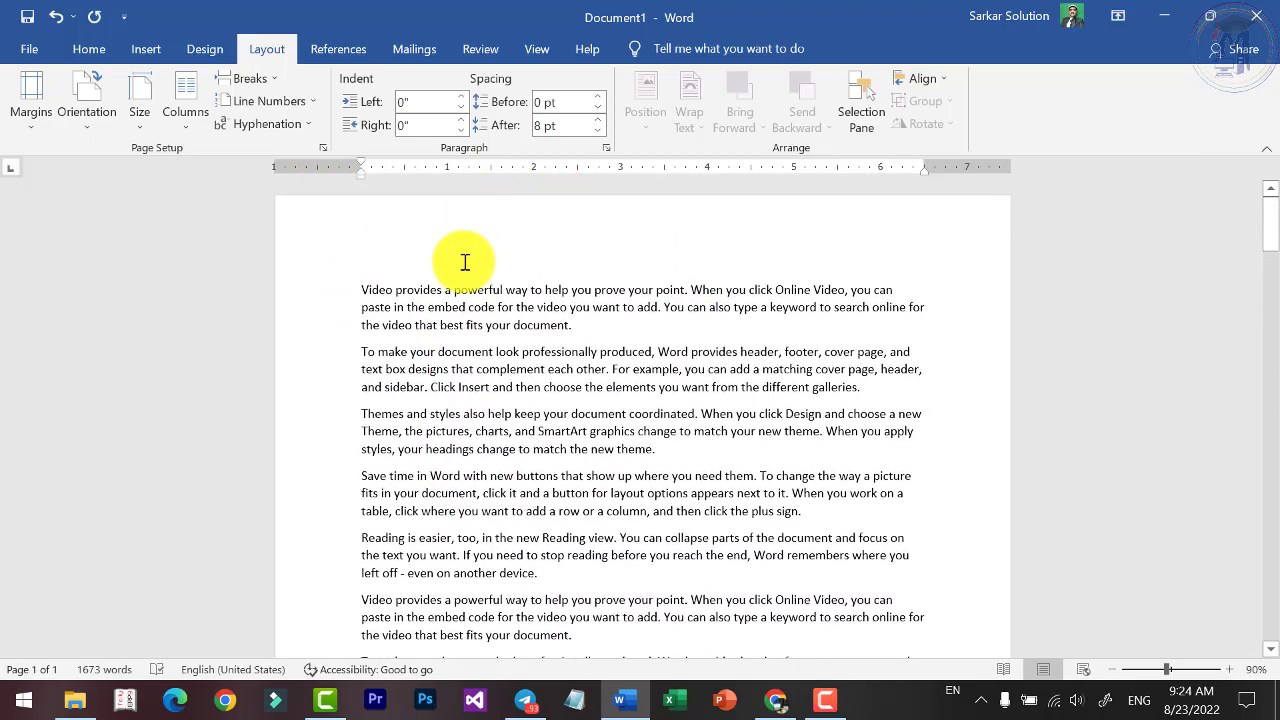
pyautogui.scroll(-3, 463, 263)
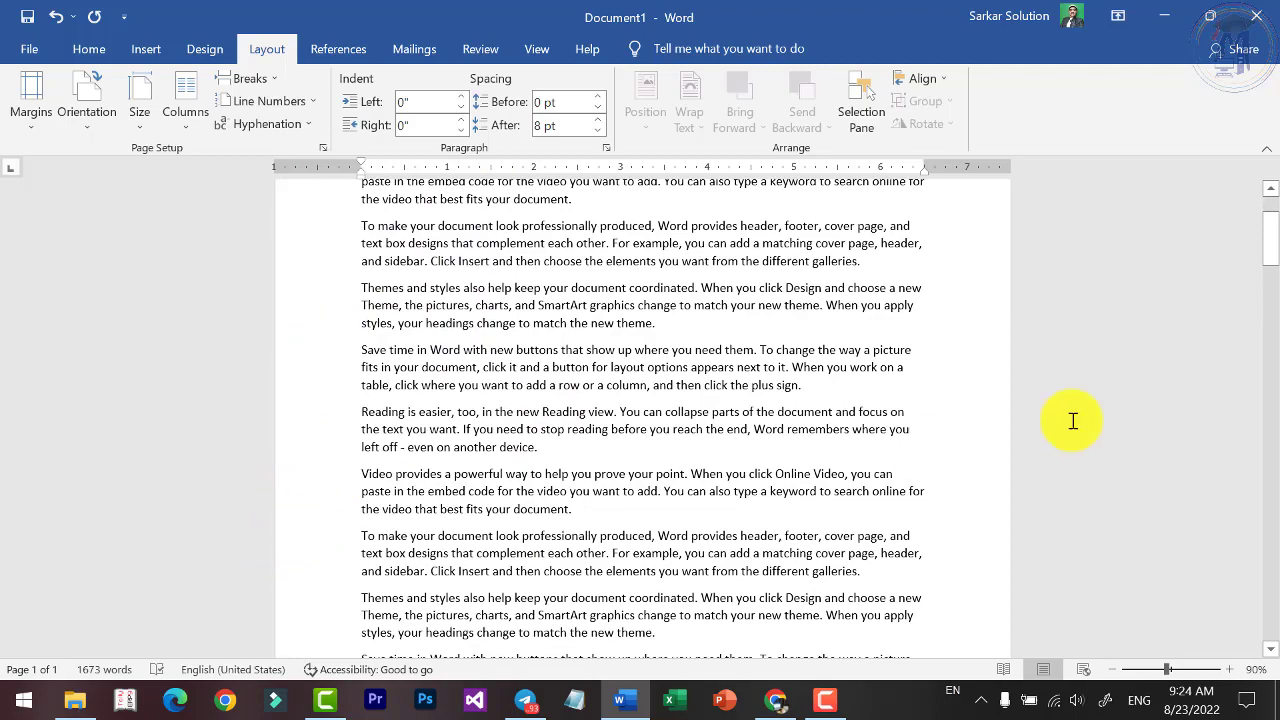
pyautogui.scroll(-3, 906, 506)
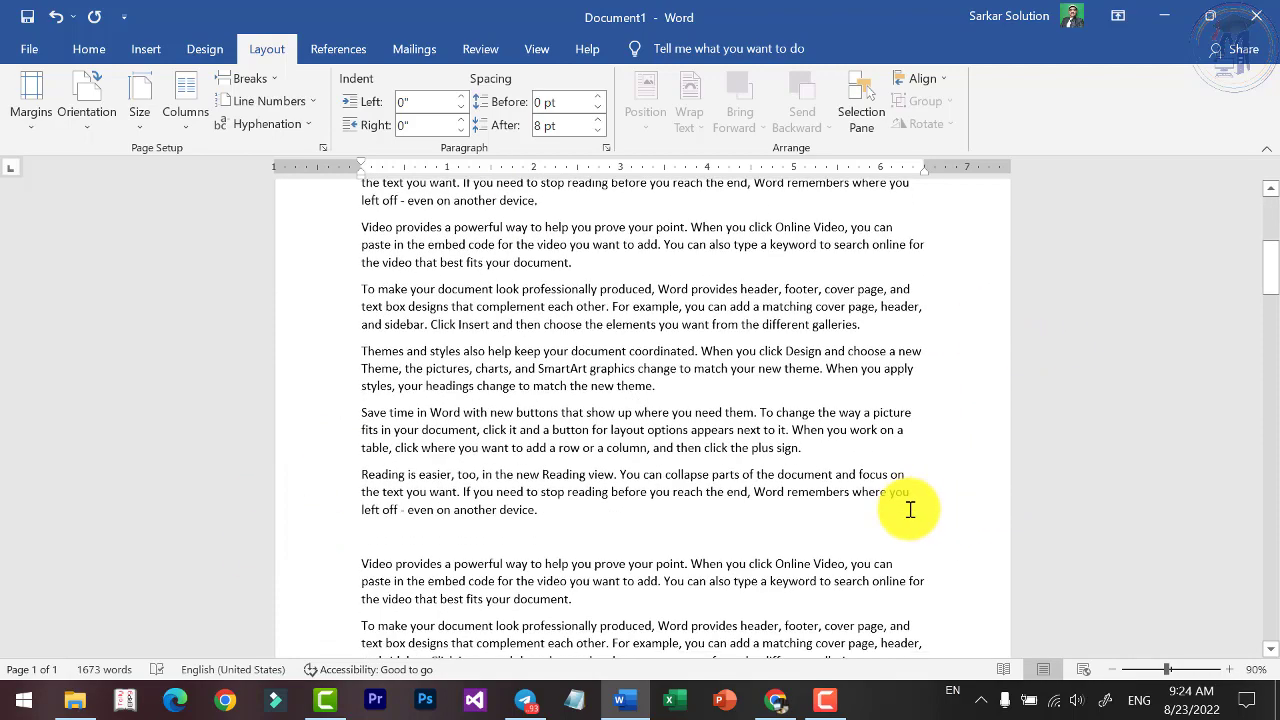
pyautogui.scroll(-4, 800, 505)
pyautogui.scroll(4, 677, 506)
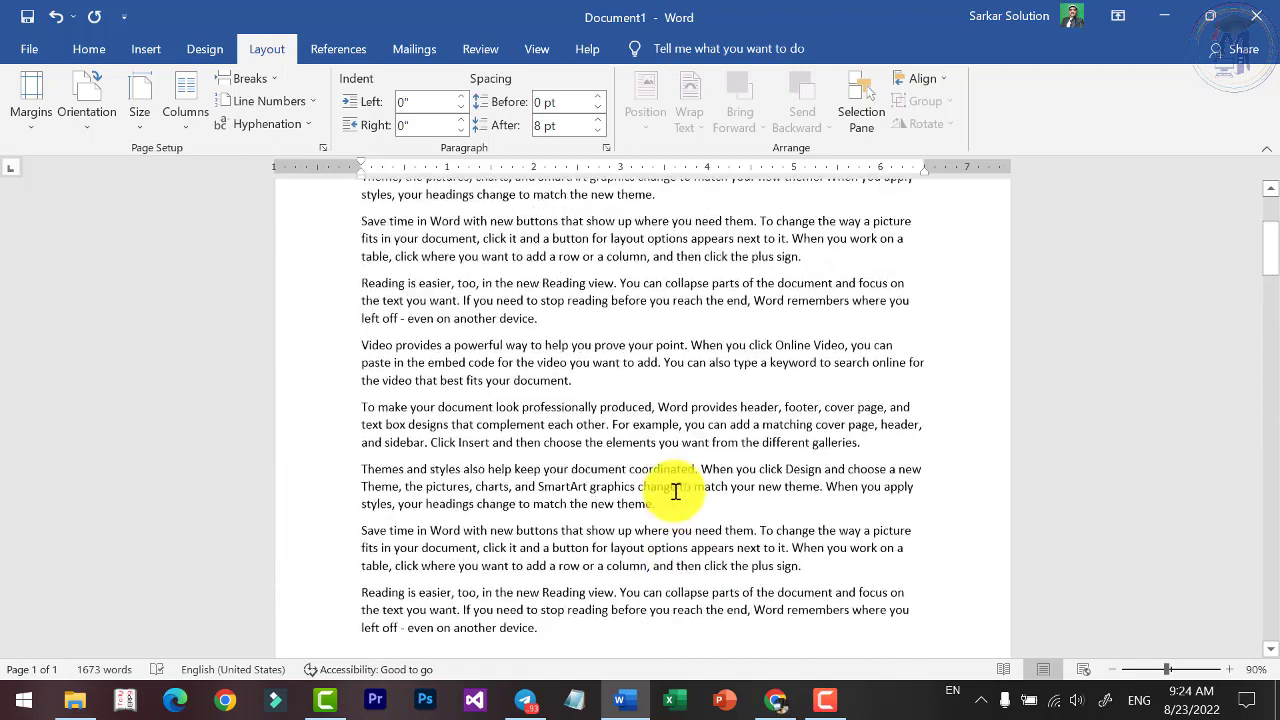
pyautogui.scroll(4, 671, 491)
pyautogui.scroll(1, 677, 486)
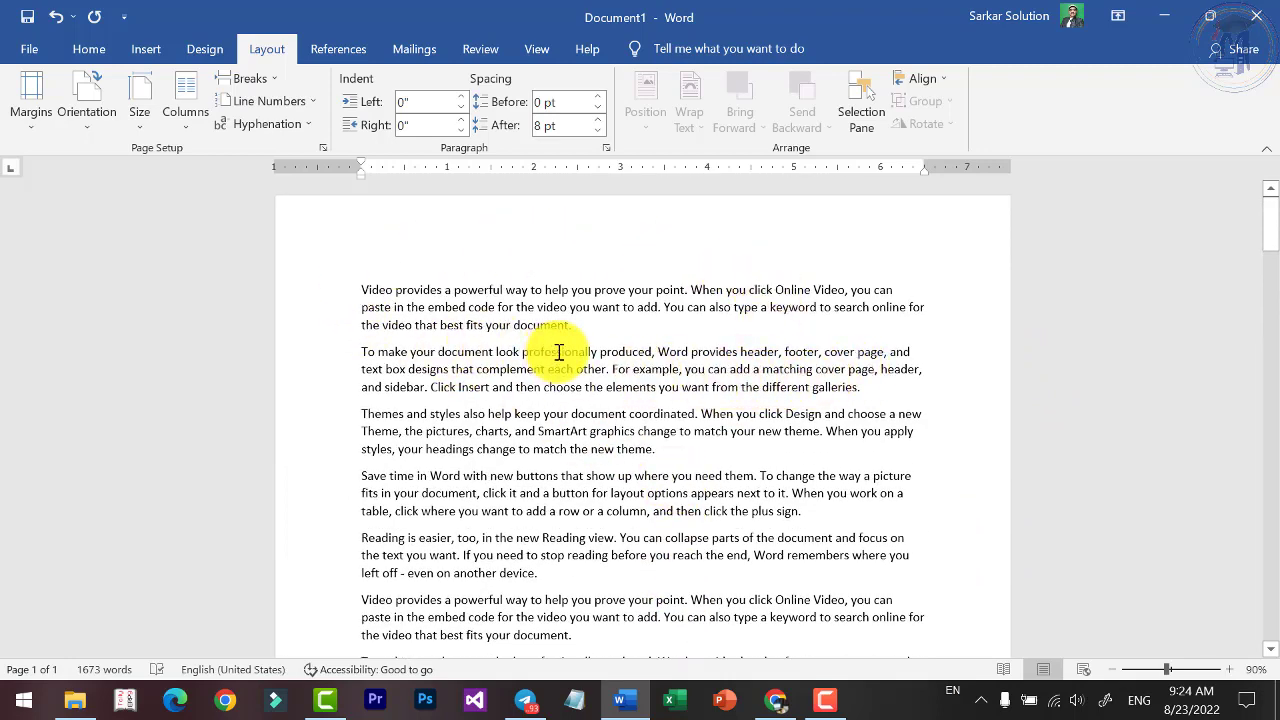
pyautogui.keyDown('ctrl'); pyautogui.scroll(1, 557, 362); pyautogui.keyUp('ctrl')
pyautogui.keyDown('ctrl'); pyautogui.scroll(1, 631, 388); pyautogui.keyUp('ctrl')
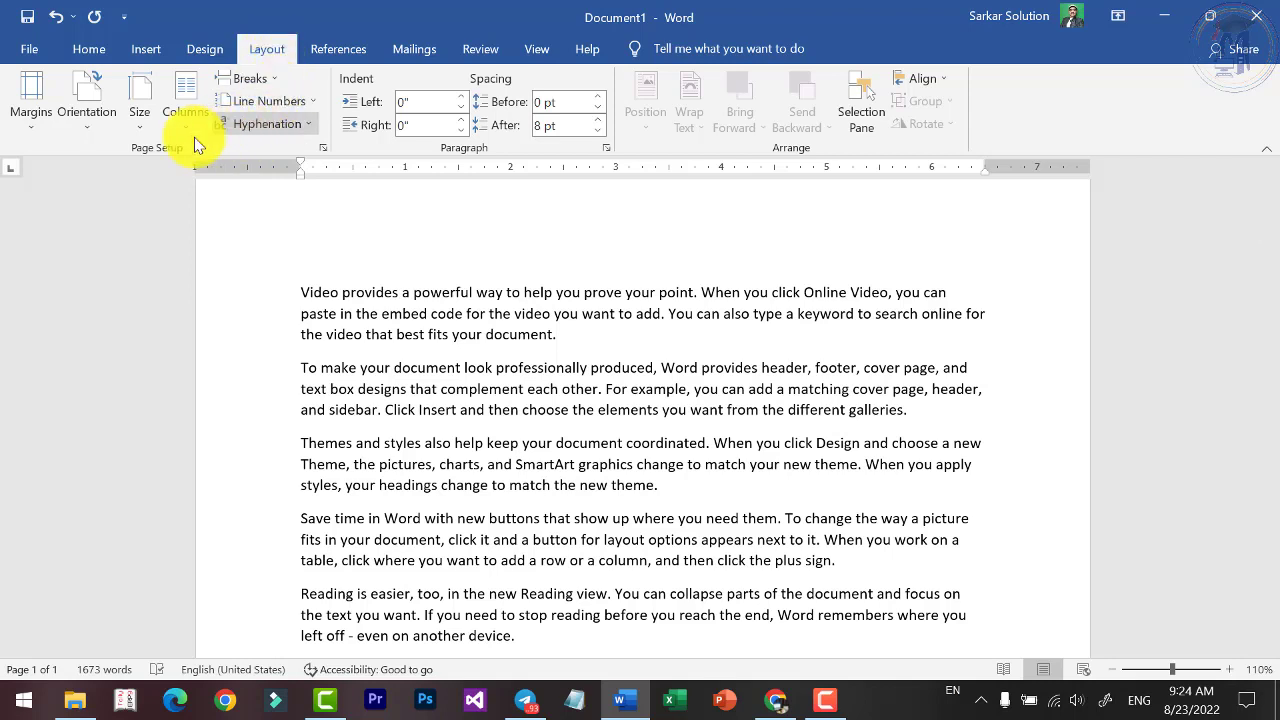
# Apply the Wide margin preset, giving 2" left and right margins.
pyautogui.click(29, 134)
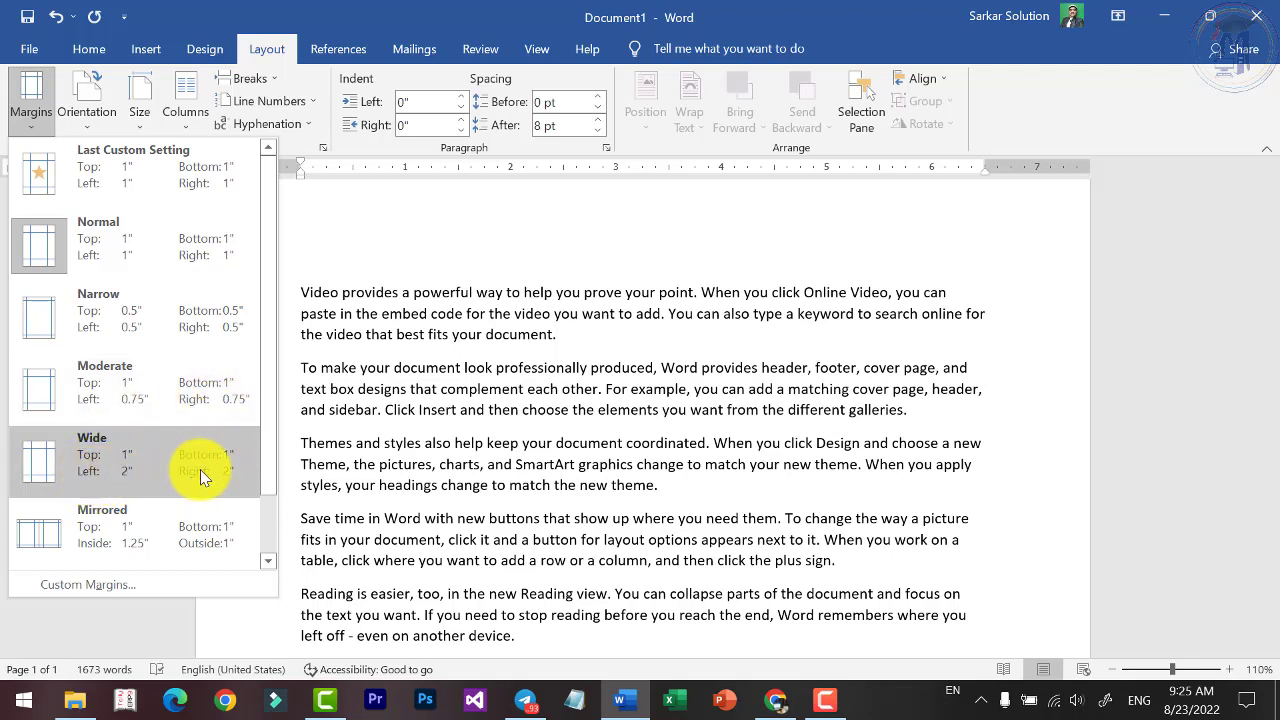
pyautogui.click(118, 466)
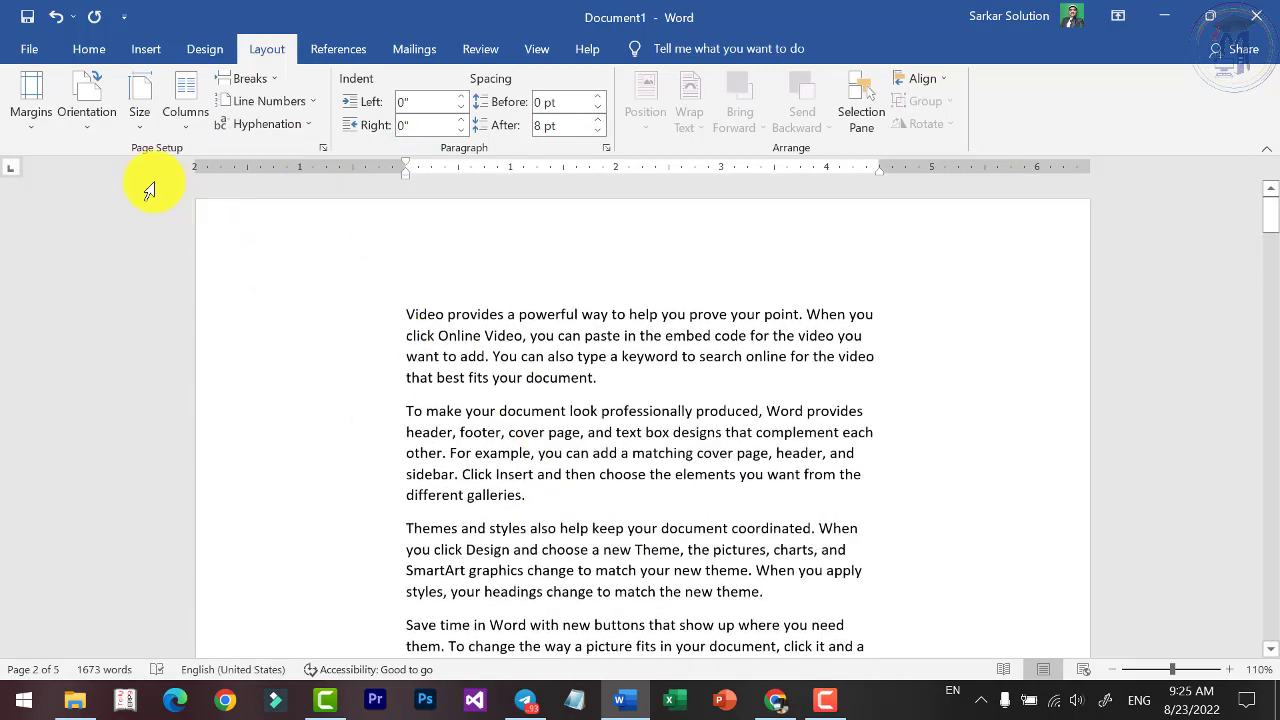
# Apply the Mirrored margin preset with 1.25" inside and 1" outside margins.
pyautogui.click(20, 128)
pyautogui.click(103, 522)
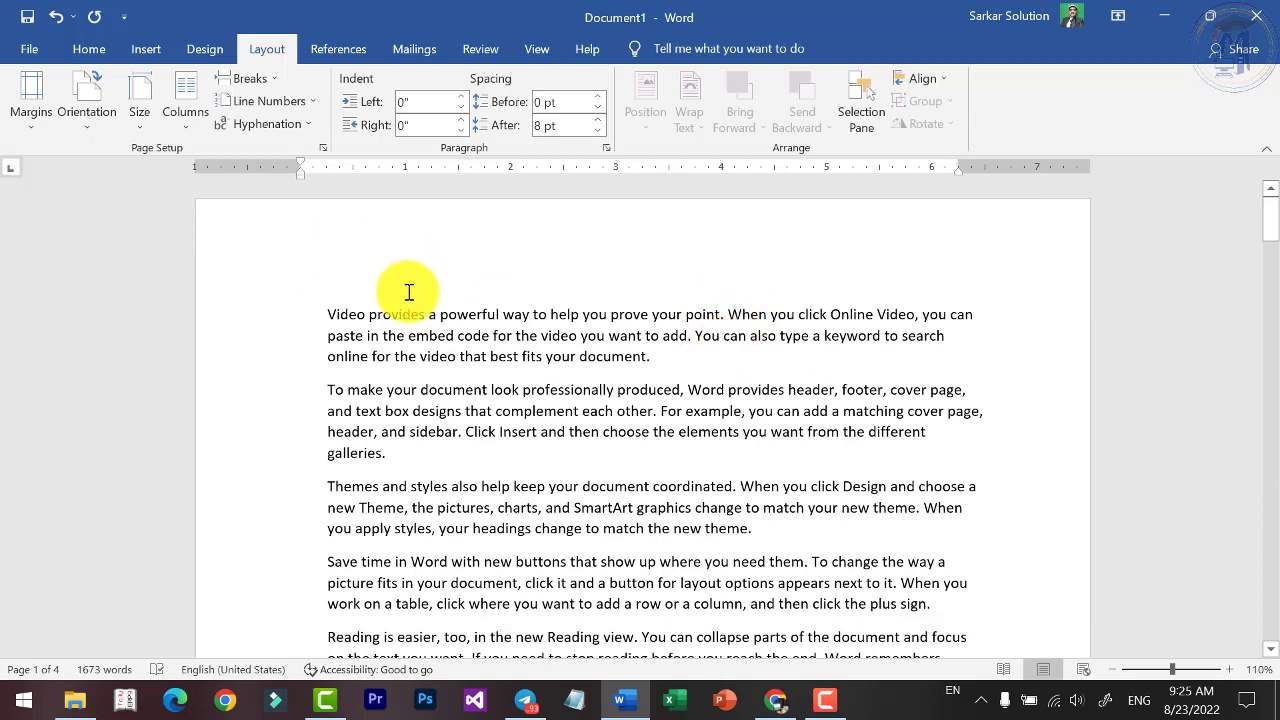
pyautogui.click(44, 120)
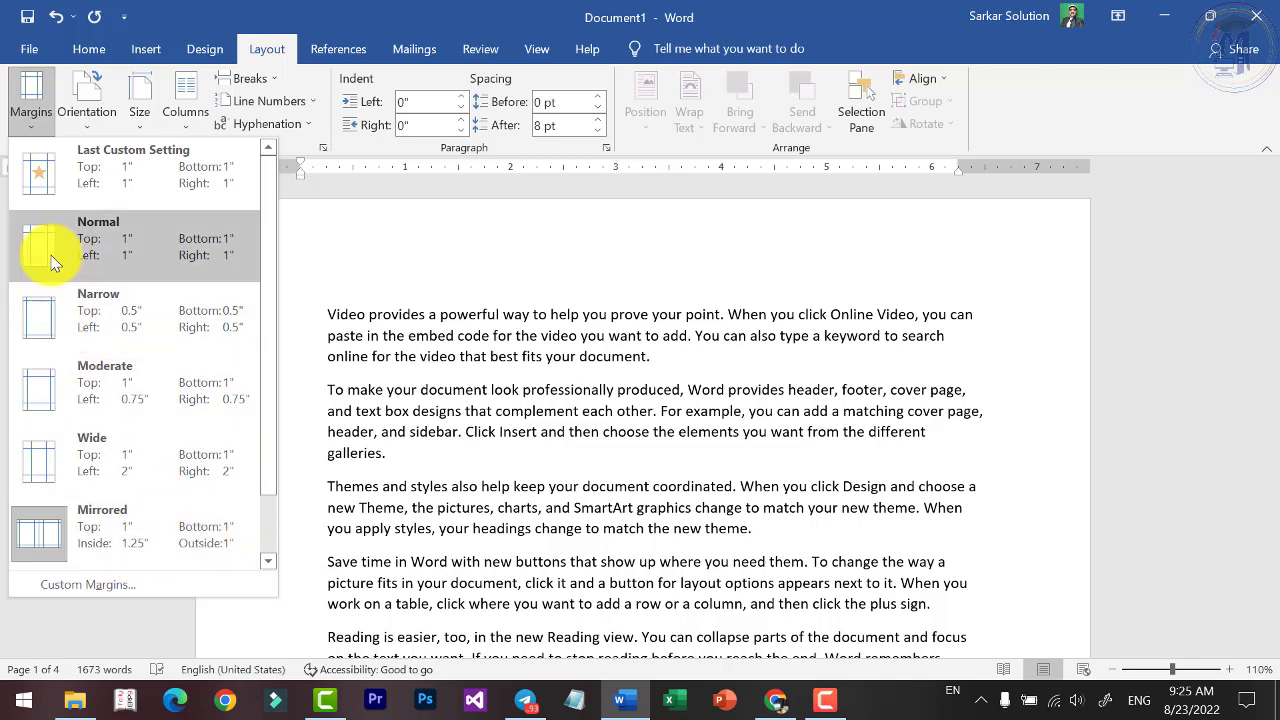
# Inspect the mirror margins (1.25" inside, 1" outside) in Custom Margins and close without changes.
pyautogui.moveTo(271, 366); pyautogui.dragTo(252, 470)
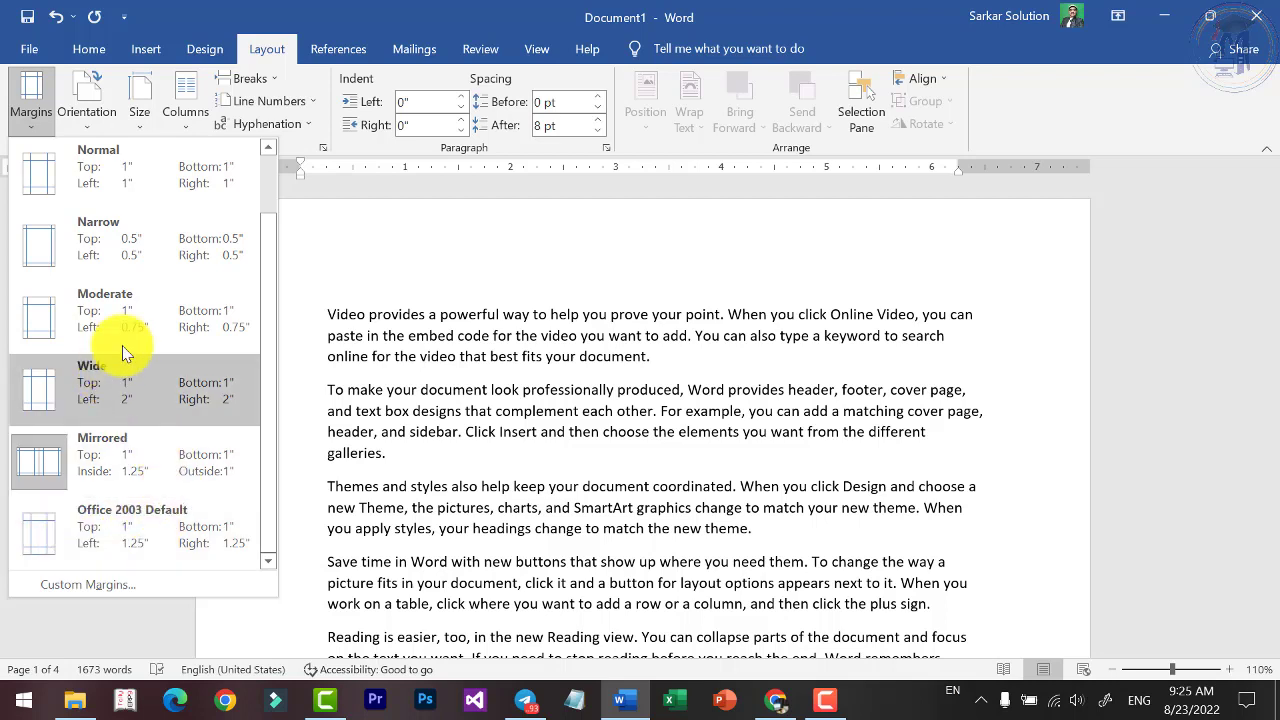
pyautogui.moveTo(271, 466); pyautogui.dragTo(271, 334)
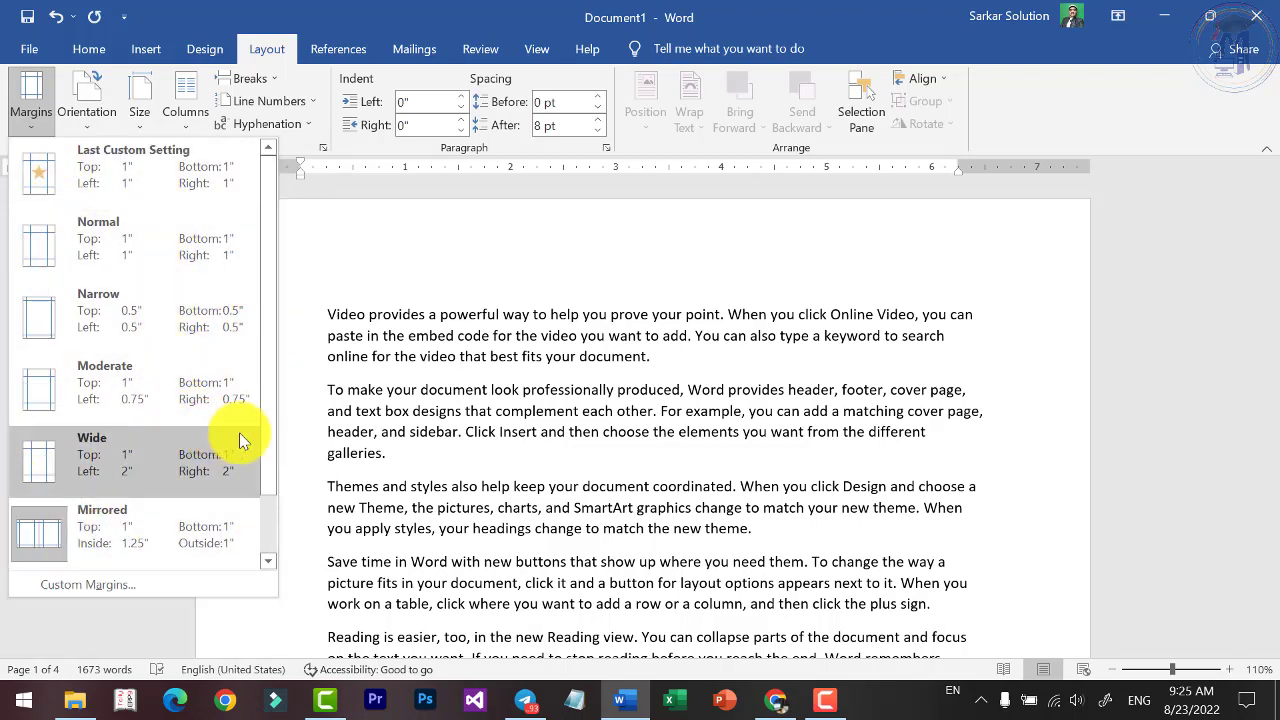
pyautogui.moveTo(266, 438); pyautogui.dragTo(271, 512)
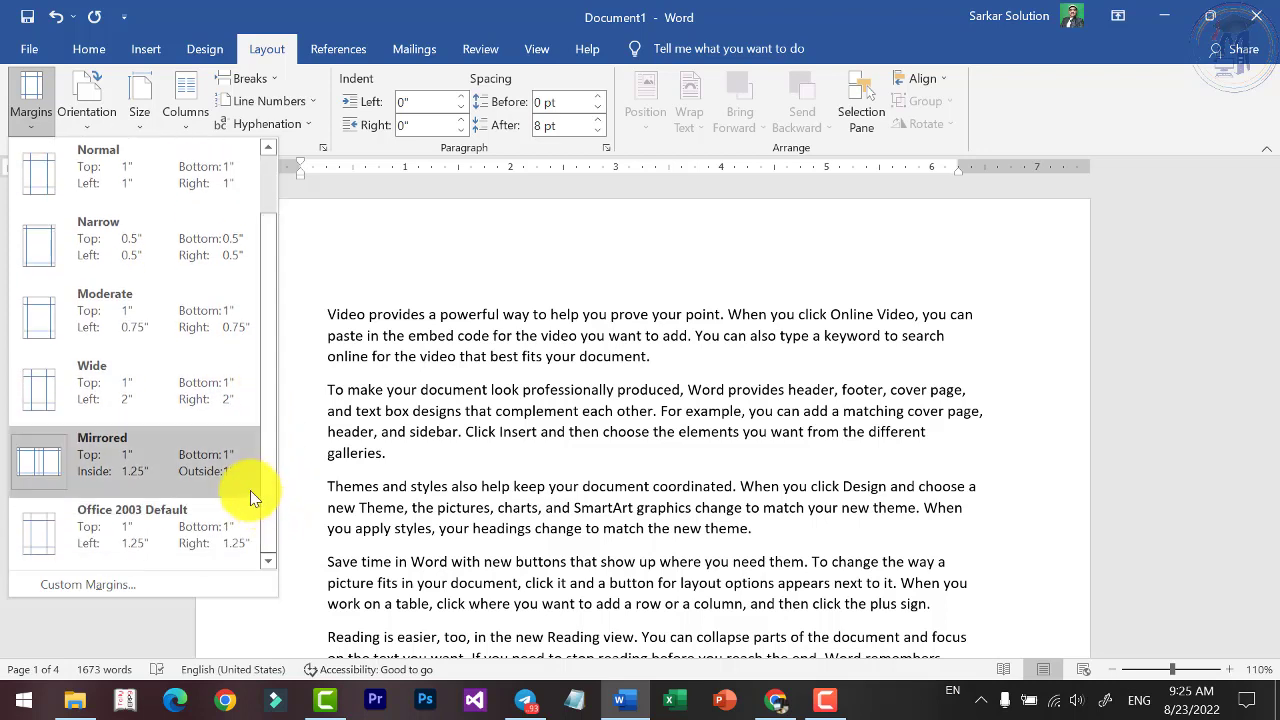
pyautogui.click(81, 584)
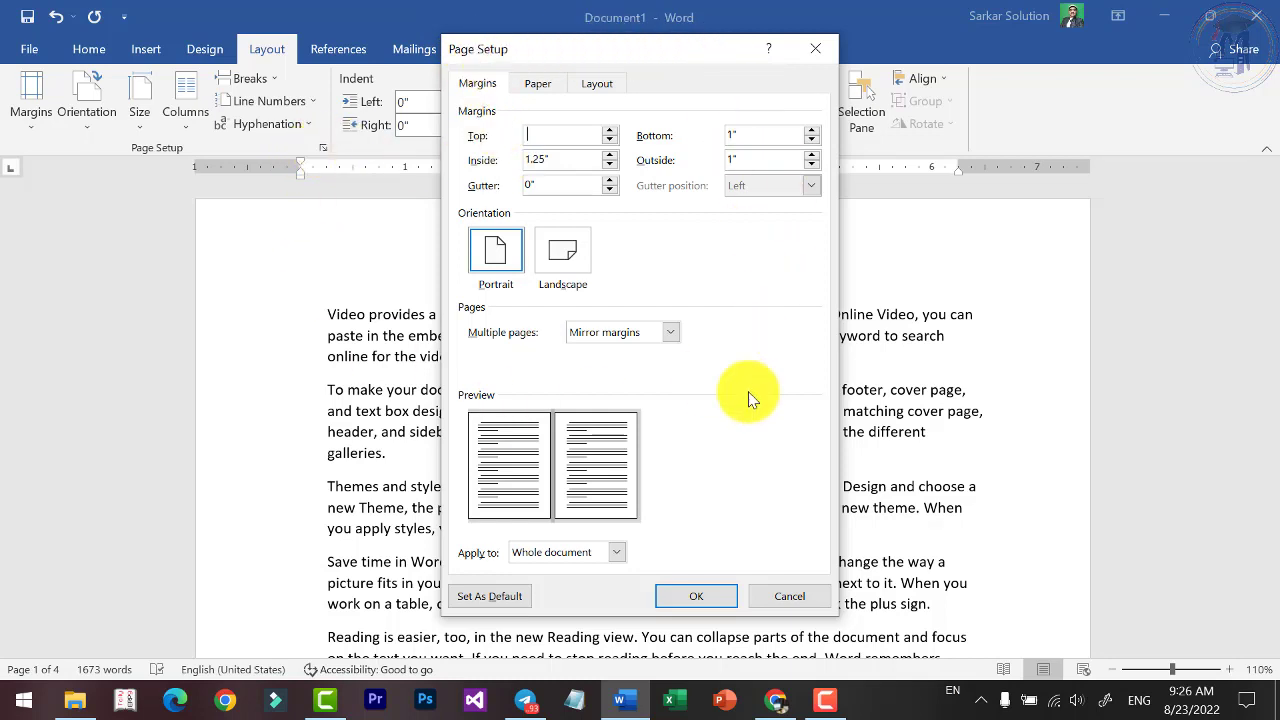
pyautogui.press('Escape')
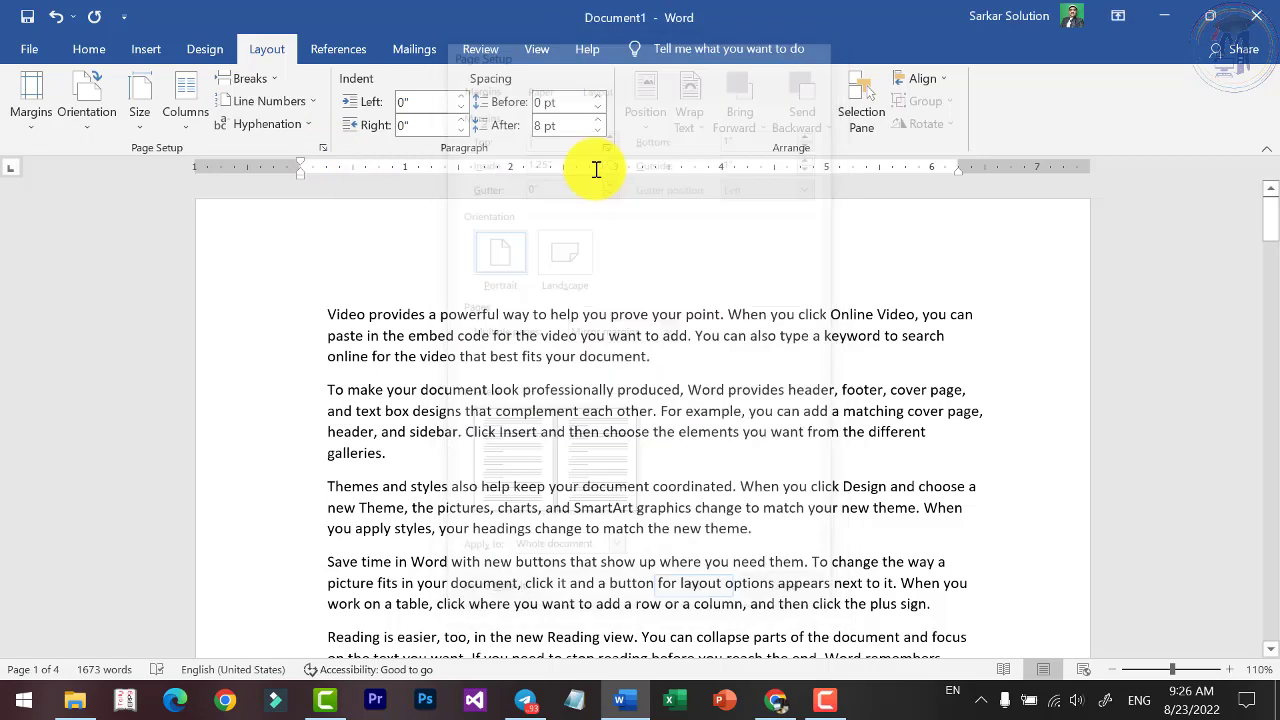
# Review the mirrored margin settings across the Page Setup tabs and cancel without changes.
pyautogui.click(49, 131)
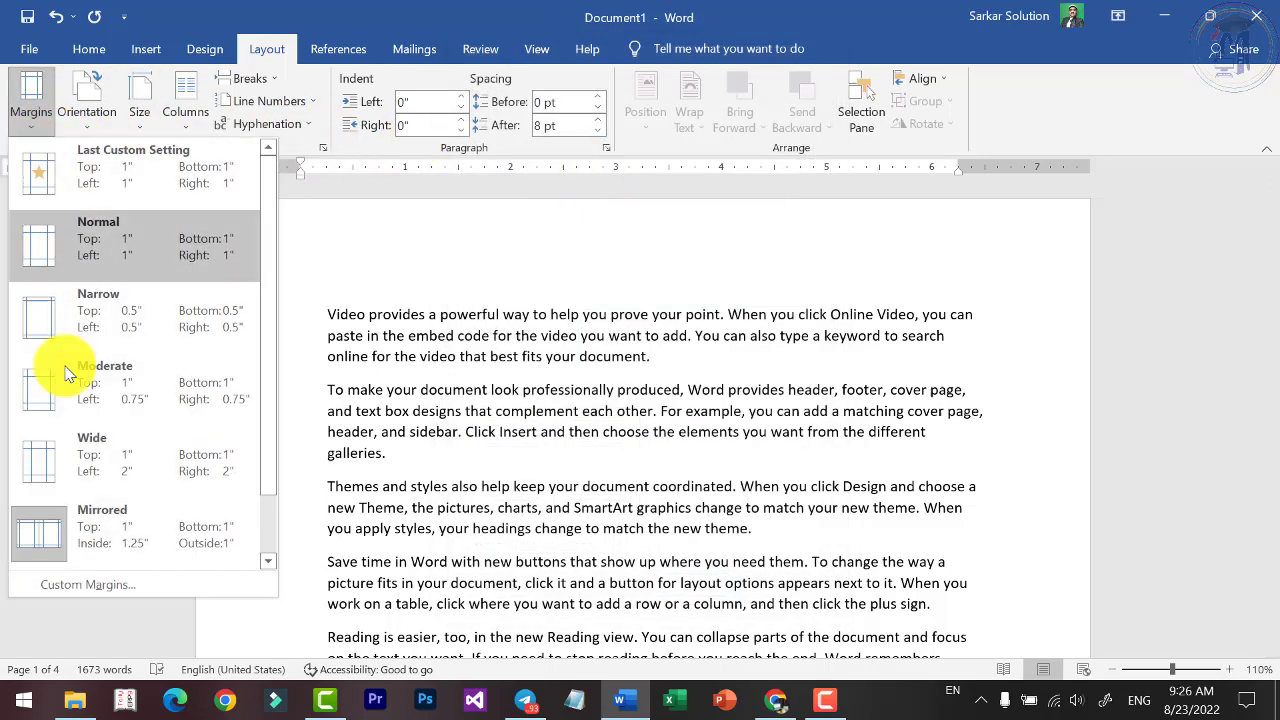
pyautogui.click(85, 586)
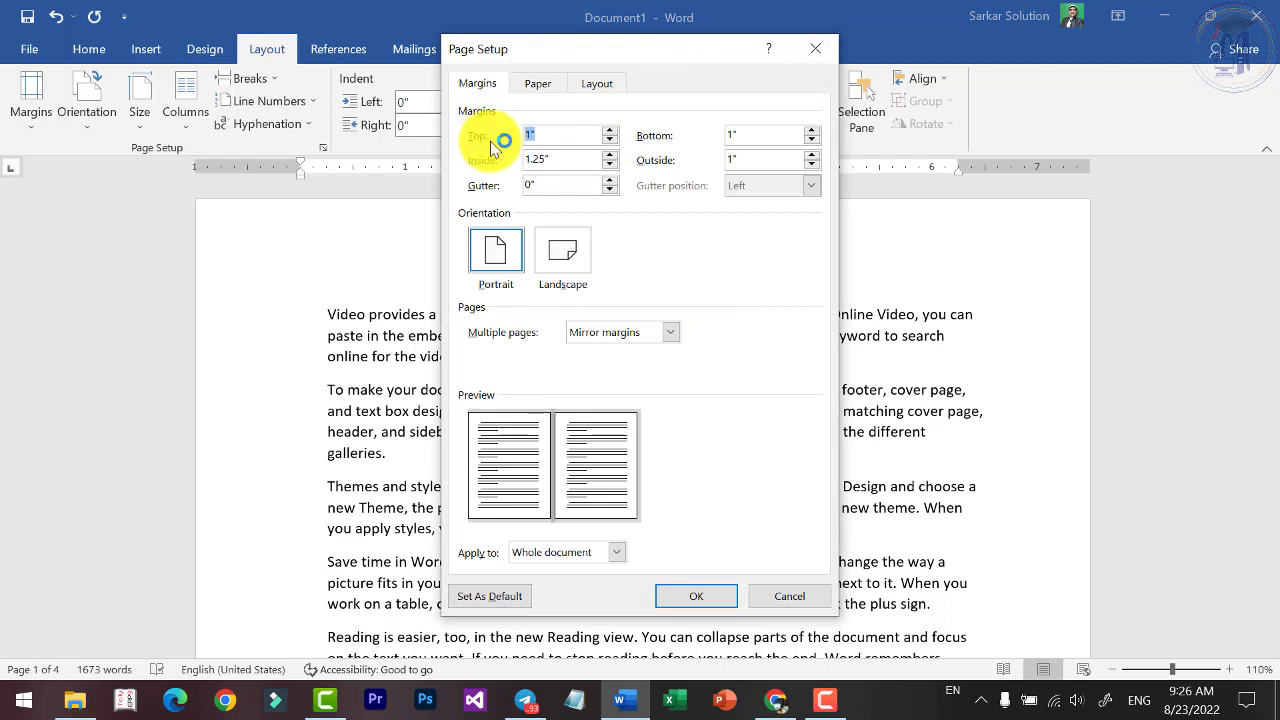
pyautogui.click(537, 83)
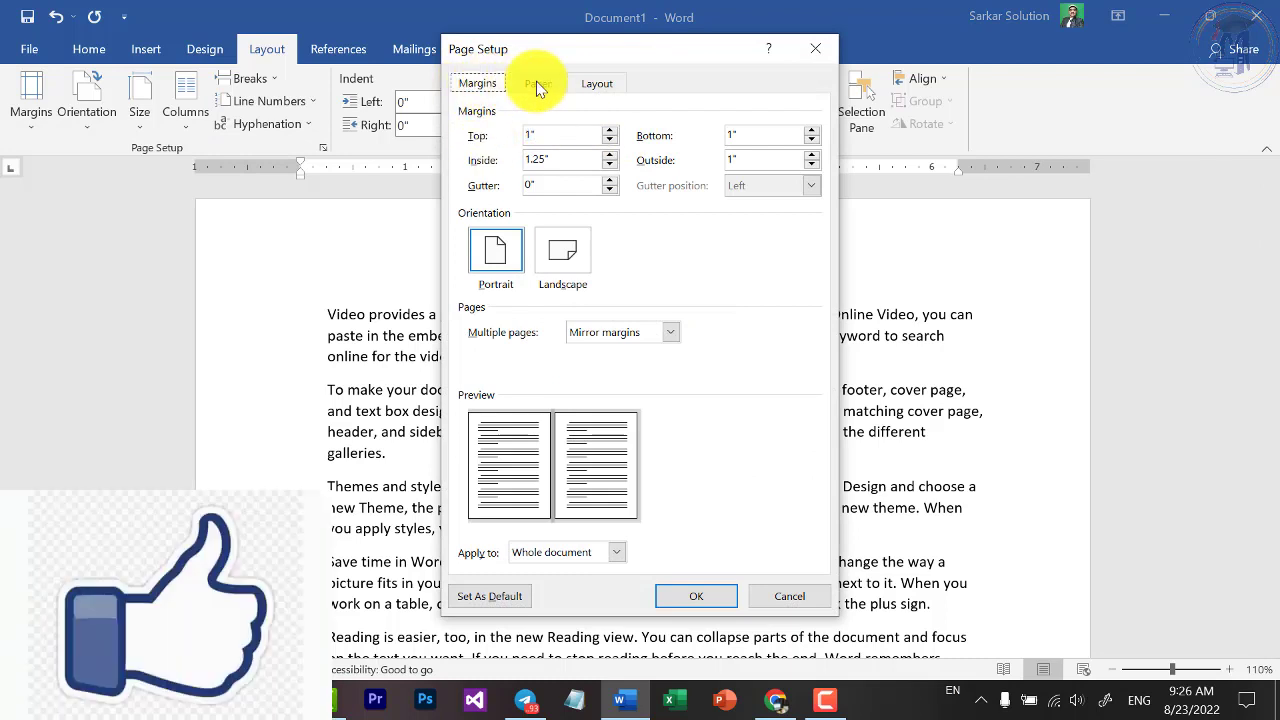
pyautogui.click(590, 87)
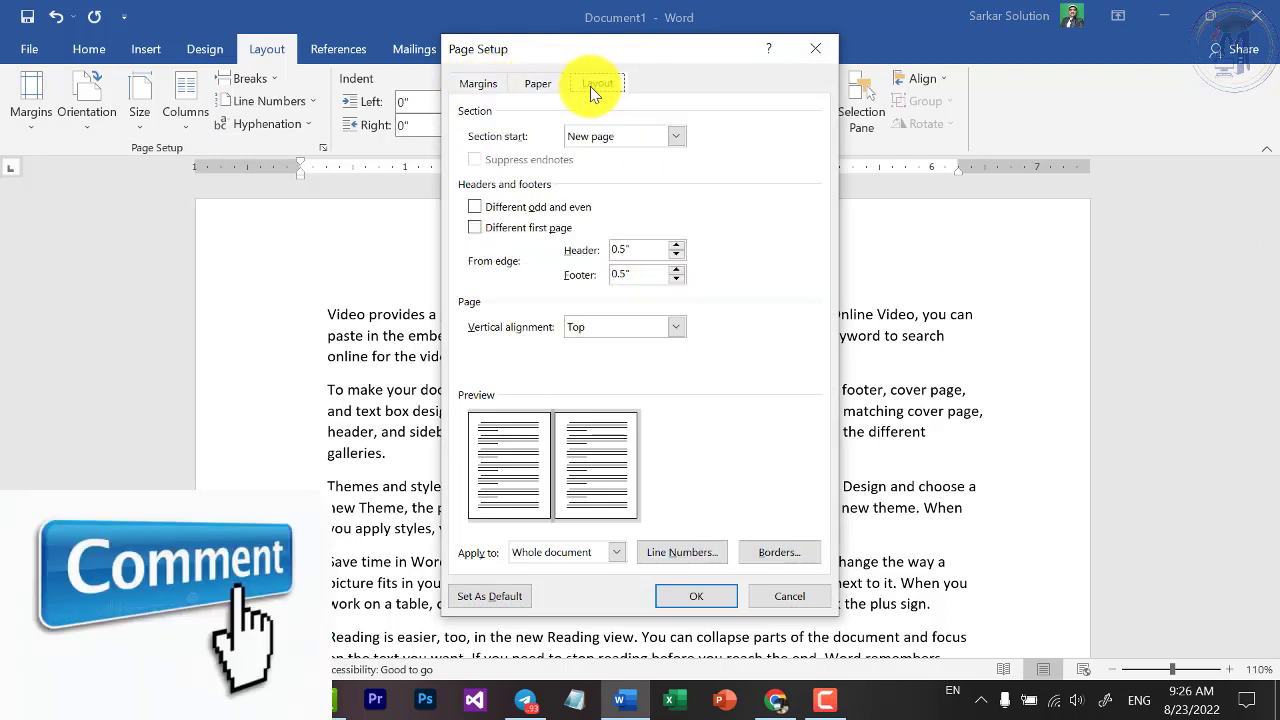
pyautogui.click(495, 88)
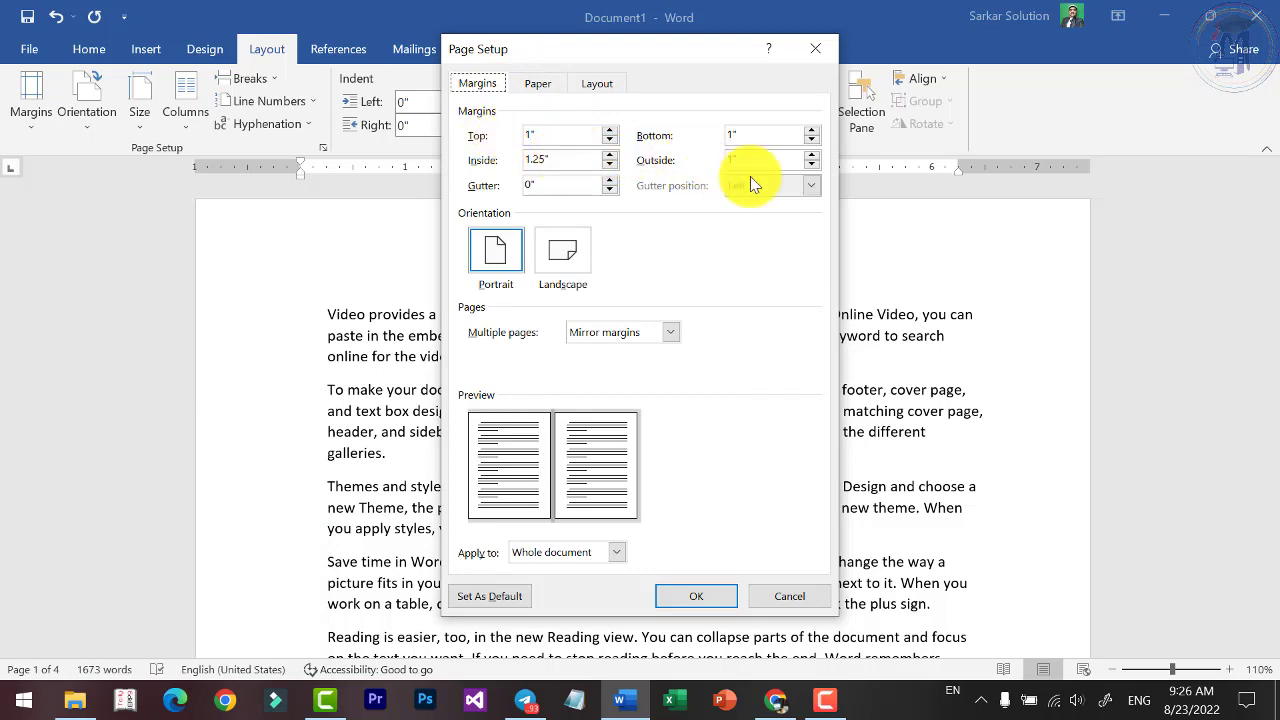
pyautogui.click(789, 600)
pyautogui.click(31, 97)
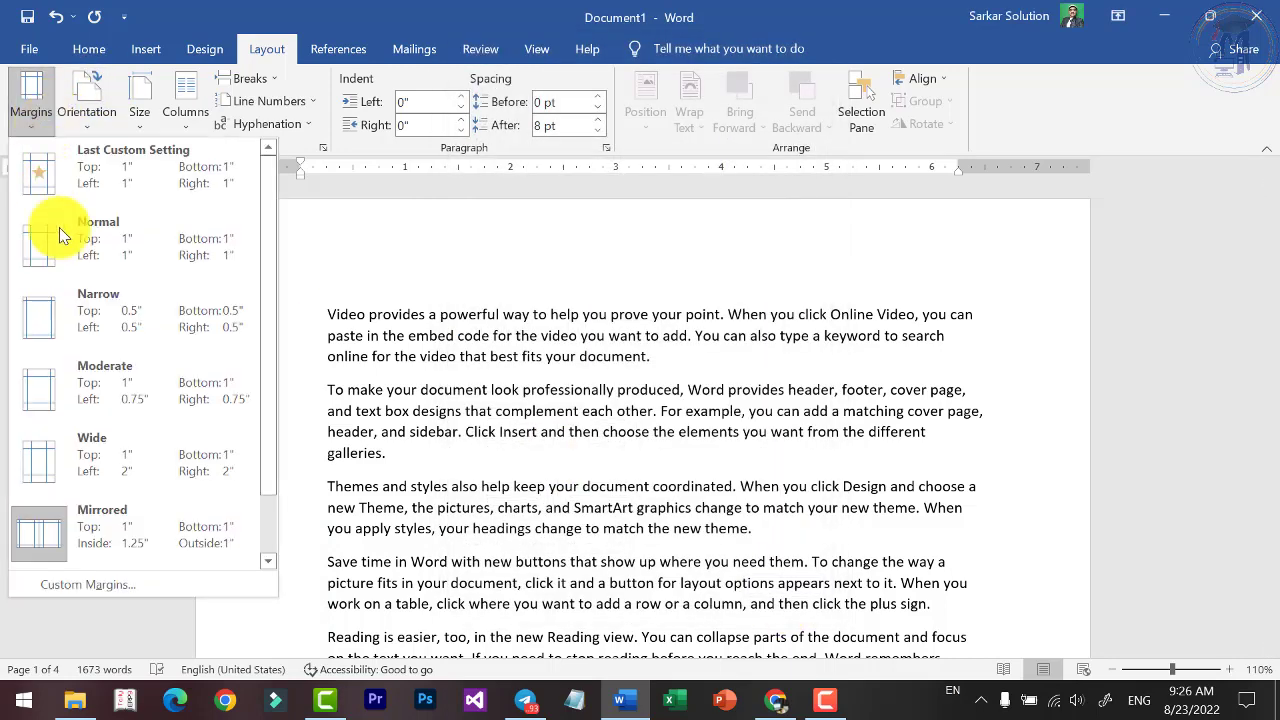
# Reset to Normal 1" margins and bring up the Custom Margins page setup.
pyautogui.click(76, 234)
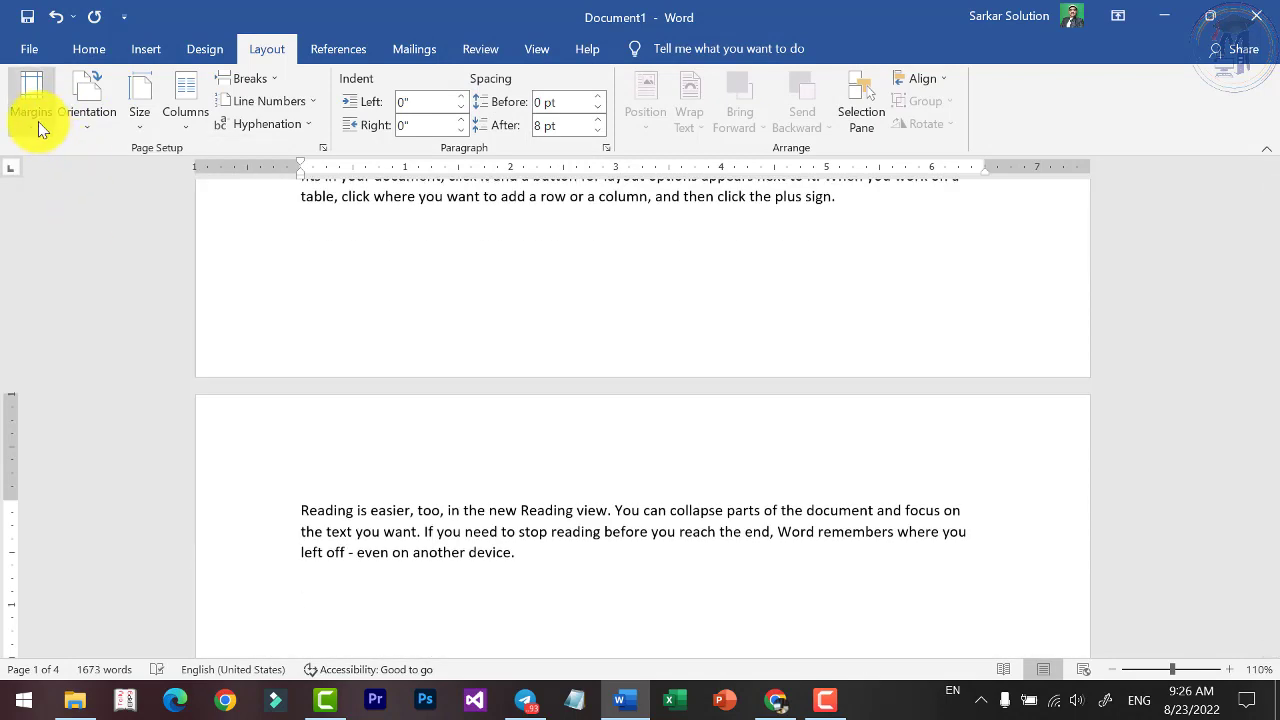
pyautogui.click(38, 122)
pyautogui.click(84, 585)
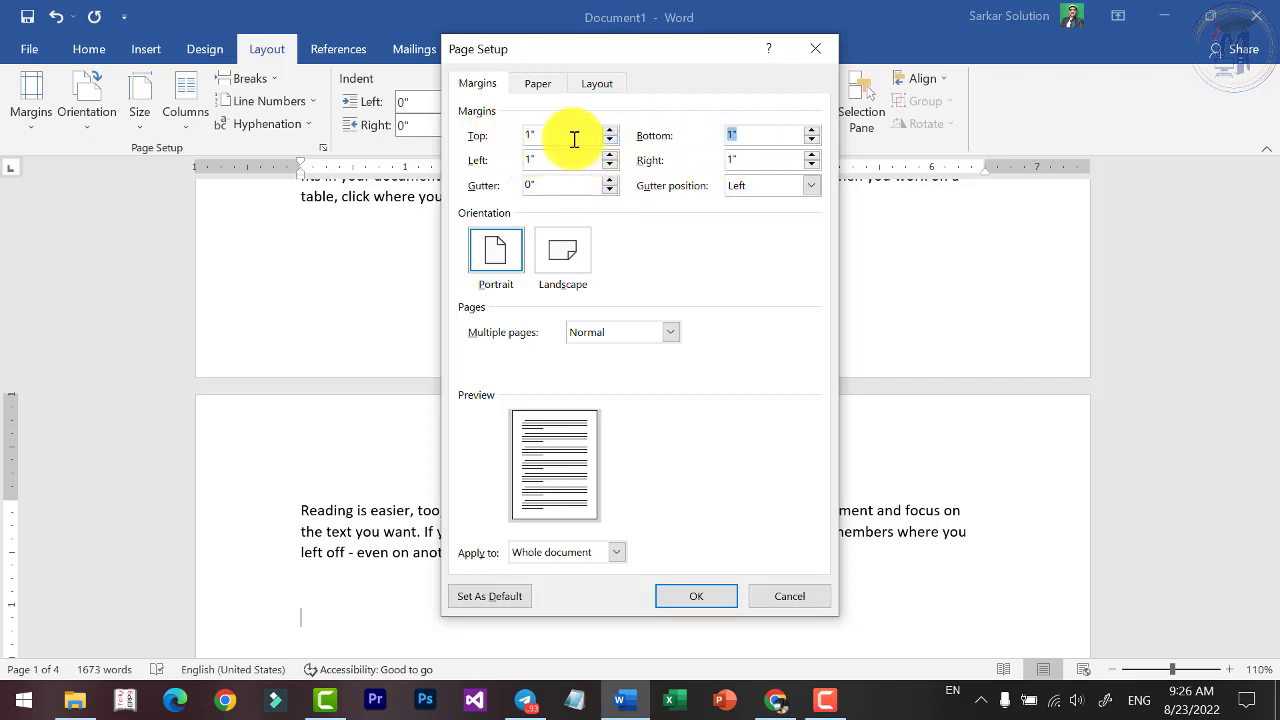
# Set the Top margin to 0.9" and Left to 0.8", add a gutter, and apply.
pyautogui.doubleClick(541, 157)
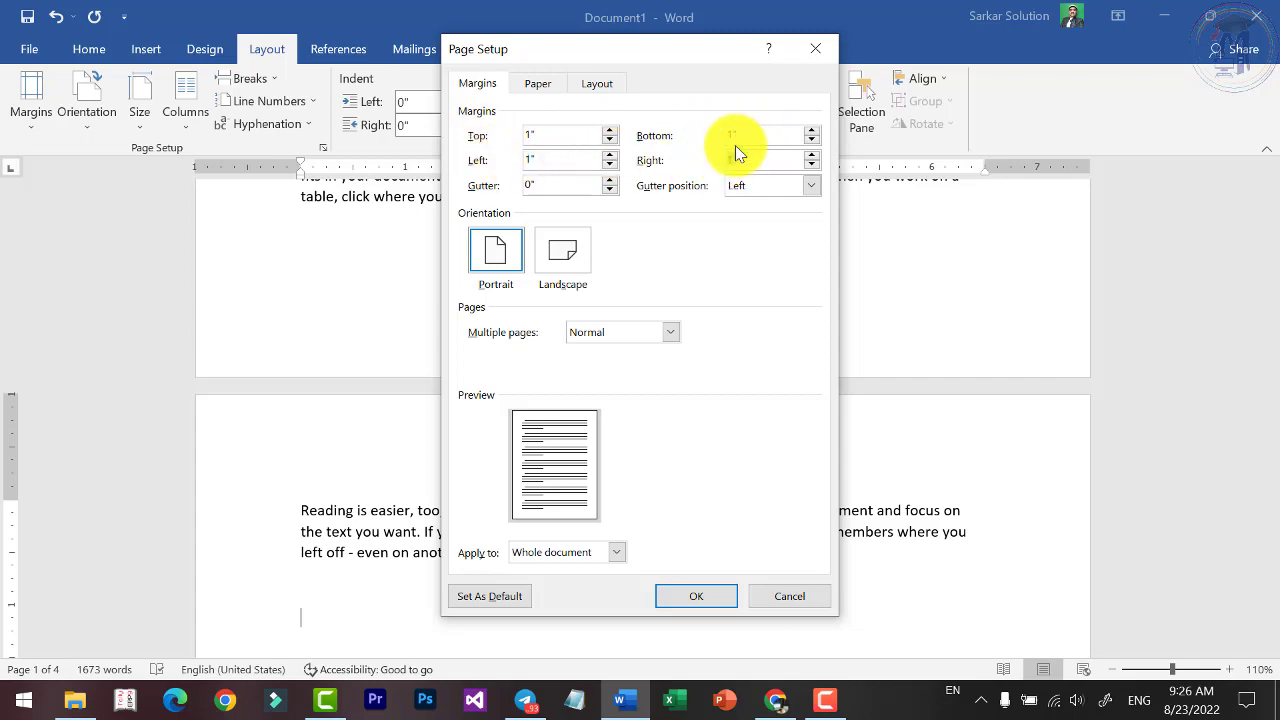
pyautogui.doubleClick(733, 135)
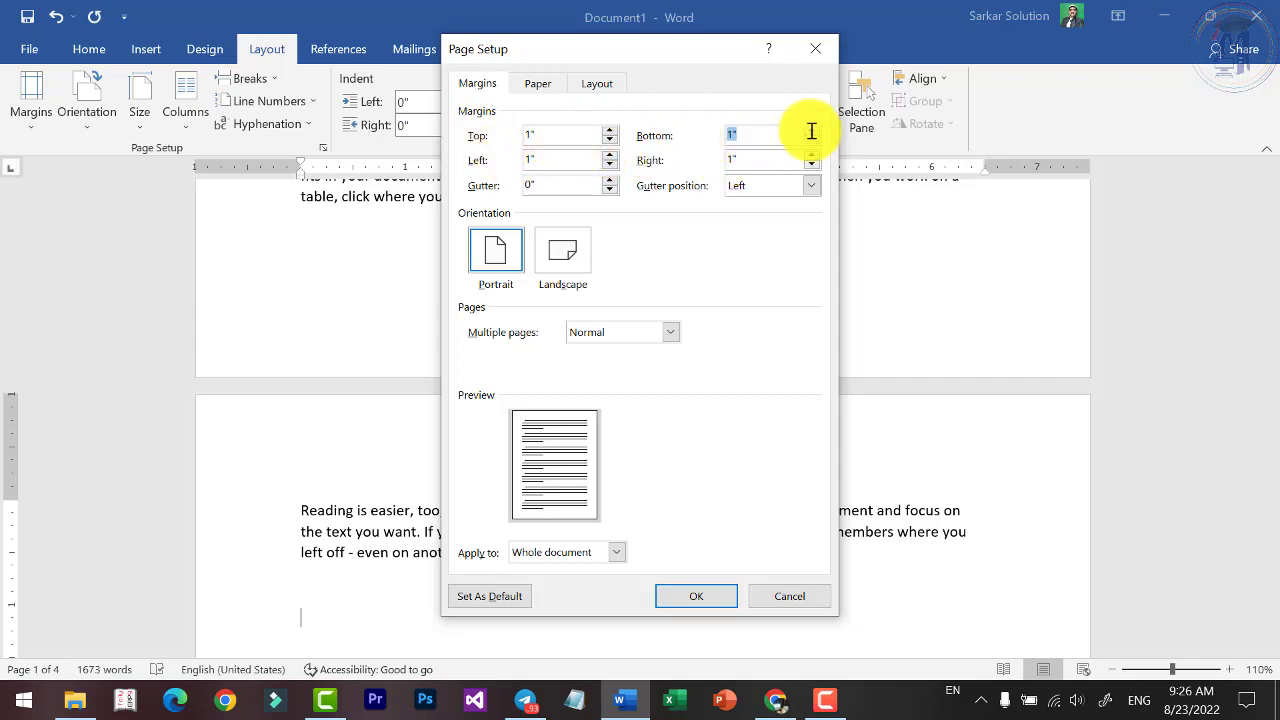
pyautogui.click(611, 129)
pyautogui.click(611, 129)
pyautogui.click(610, 140)
pyautogui.click(610, 140)
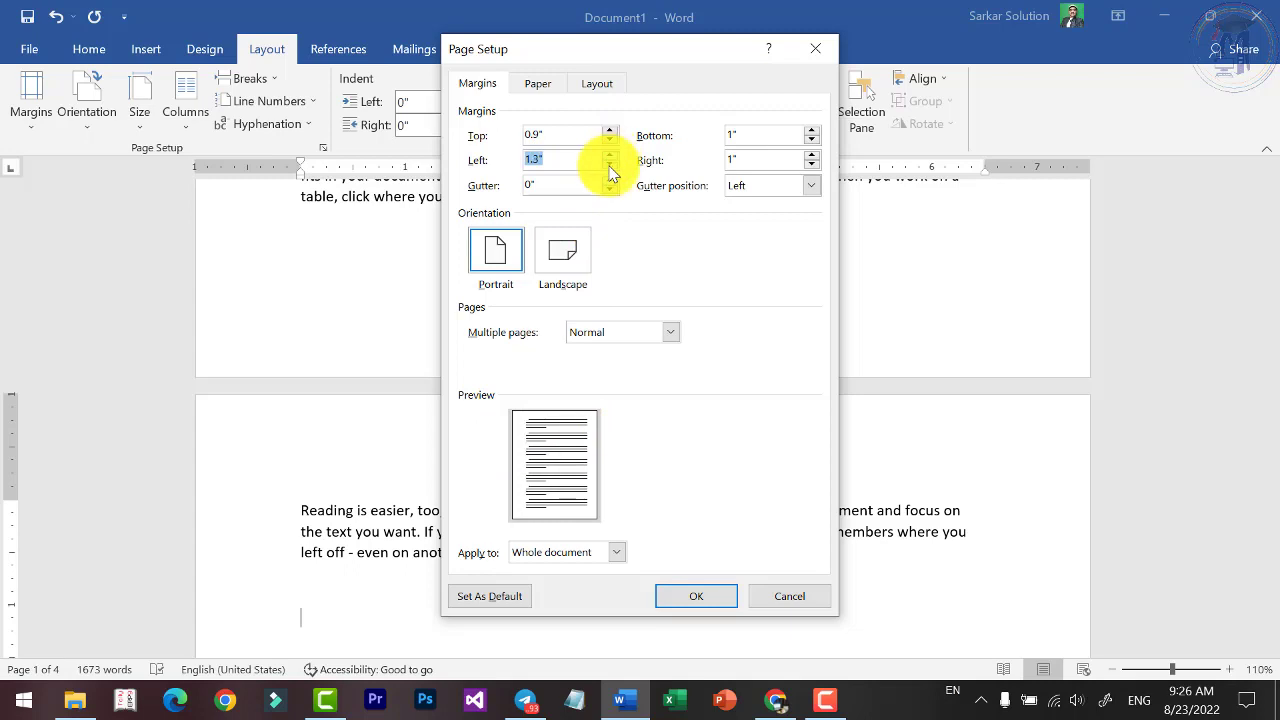
pyautogui.click(610, 166)
pyautogui.click(610, 166)
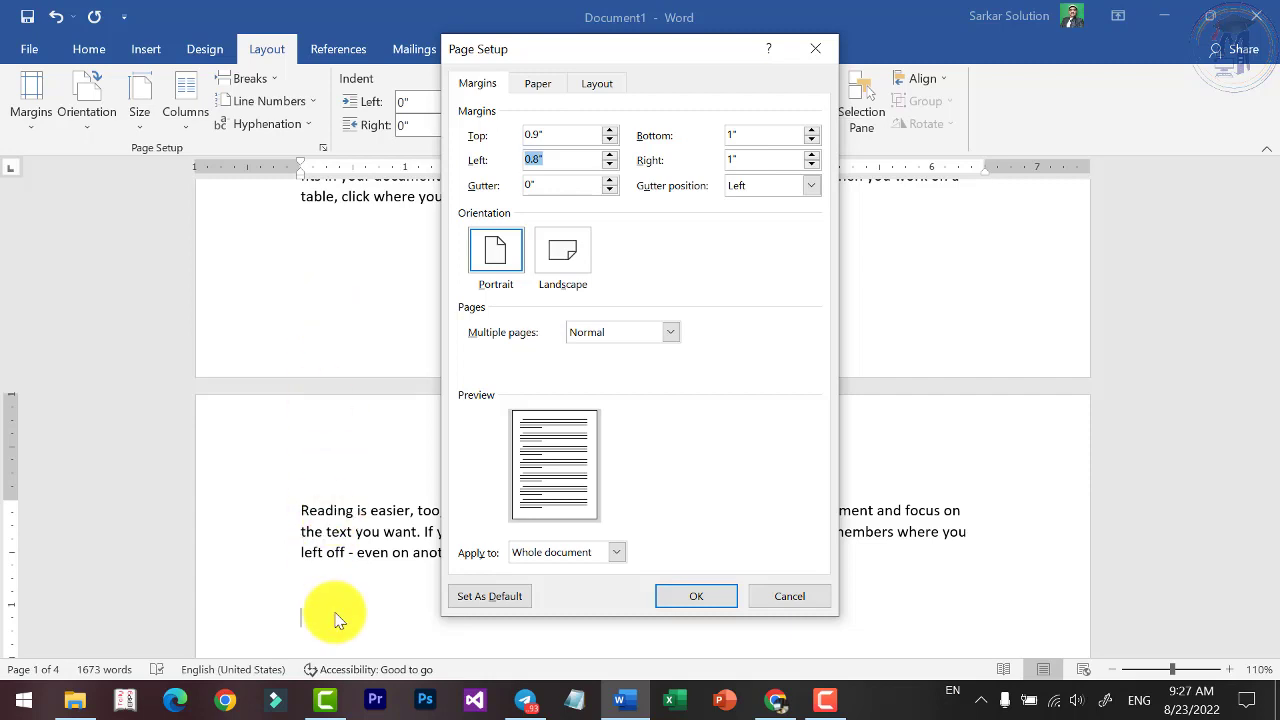
pyautogui.click(611, 182)
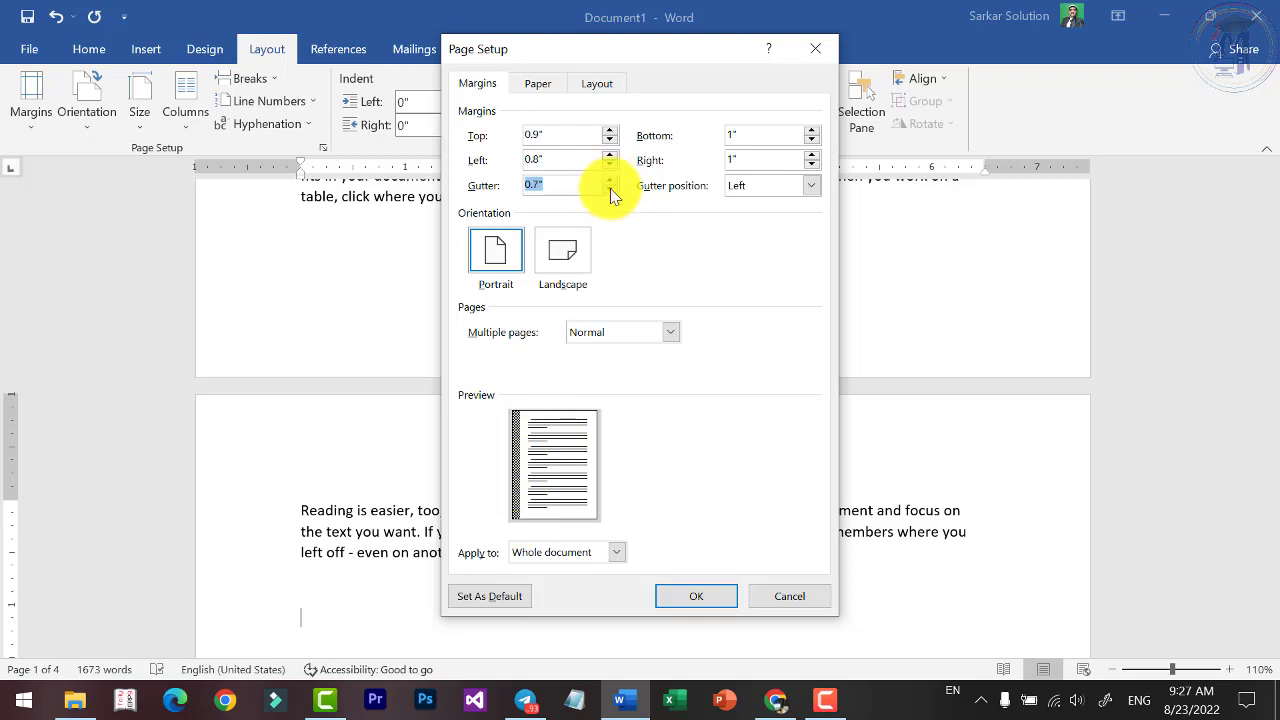
pyautogui.click(690, 597)
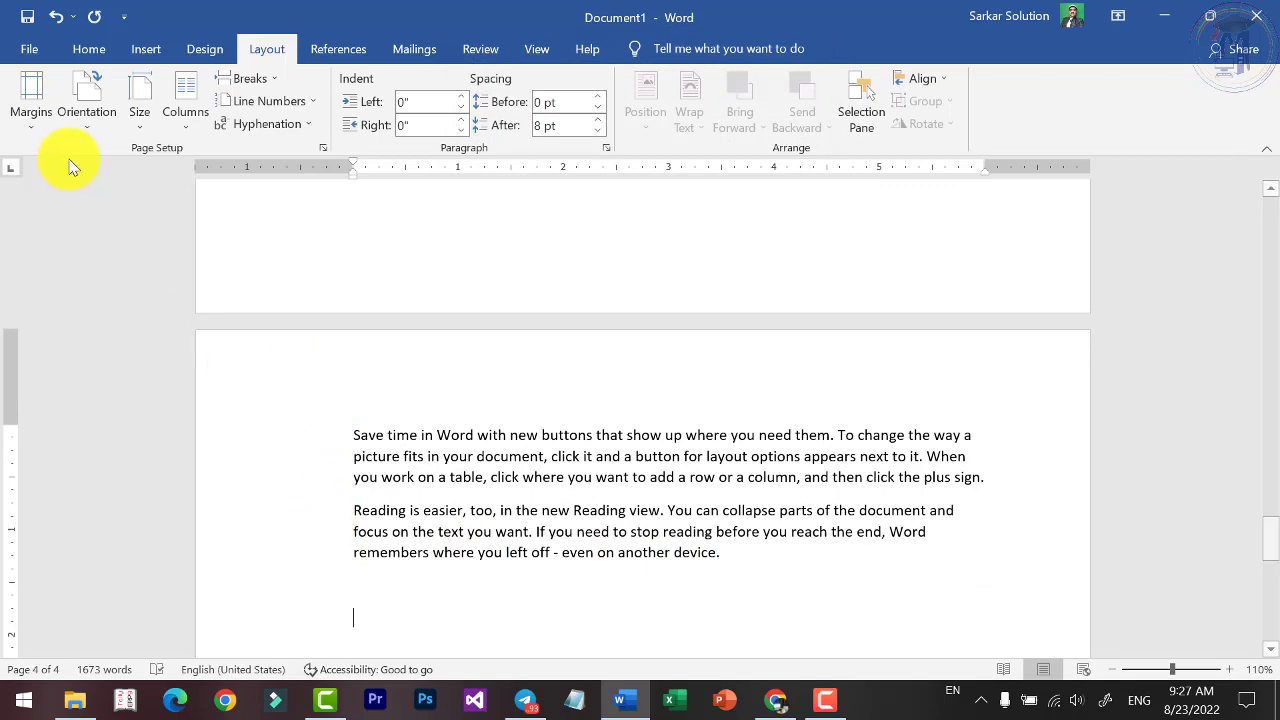
# Change to a 0.8" top margin and 0.7" left gutter in portrait, and apply.
pyautogui.click(35, 115)
pyautogui.click(102, 579)
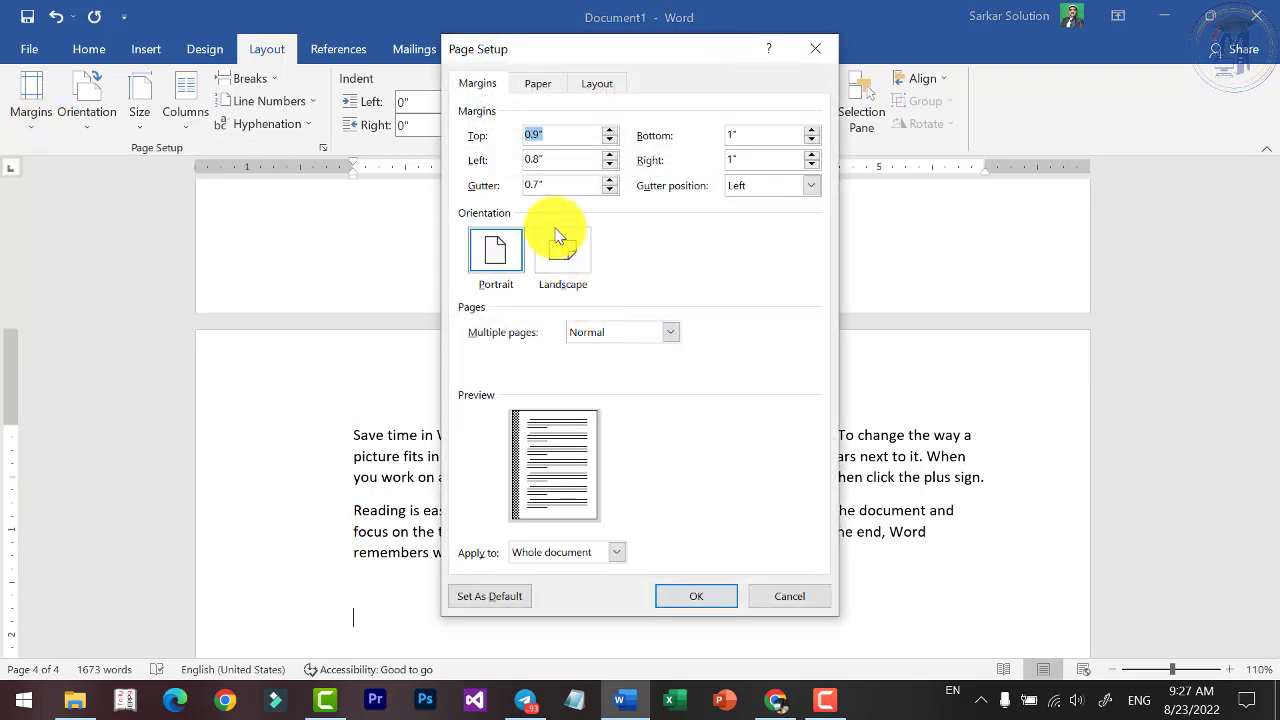
pyautogui.click(608, 142)
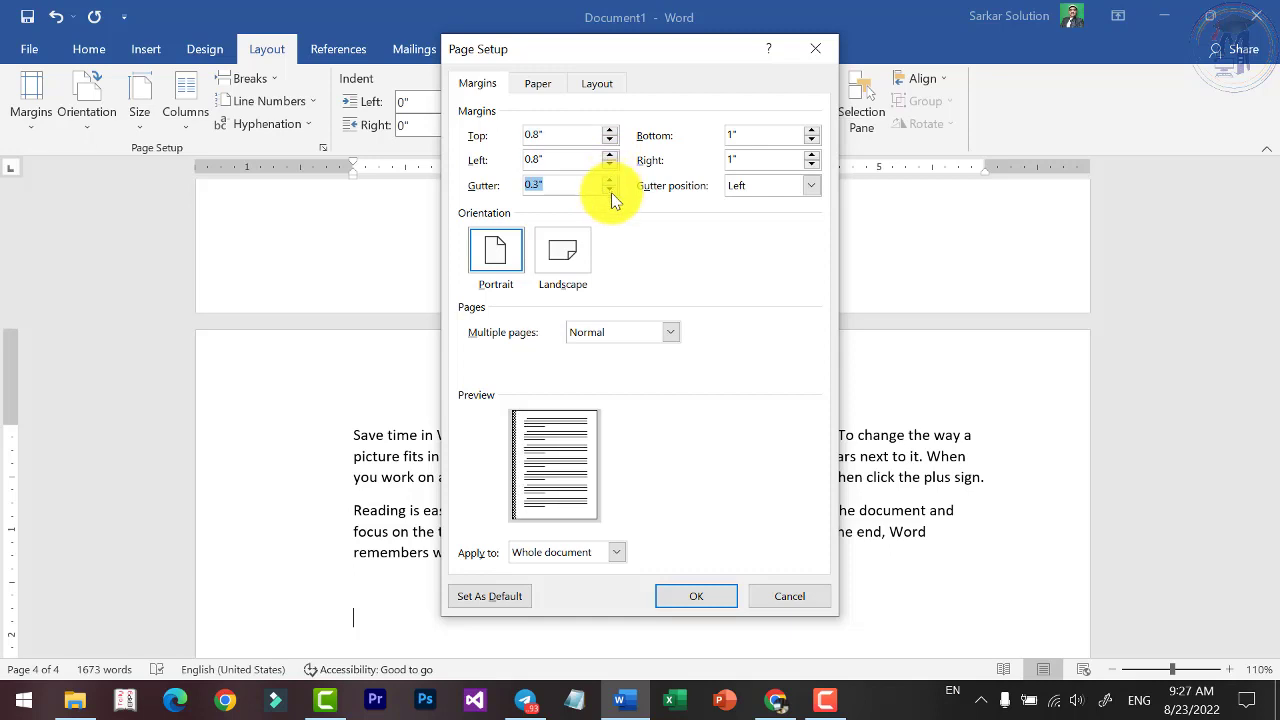
pyautogui.click(609, 180)
pyautogui.click(609, 180)
pyautogui.click(609, 180)
pyautogui.click(609, 180)
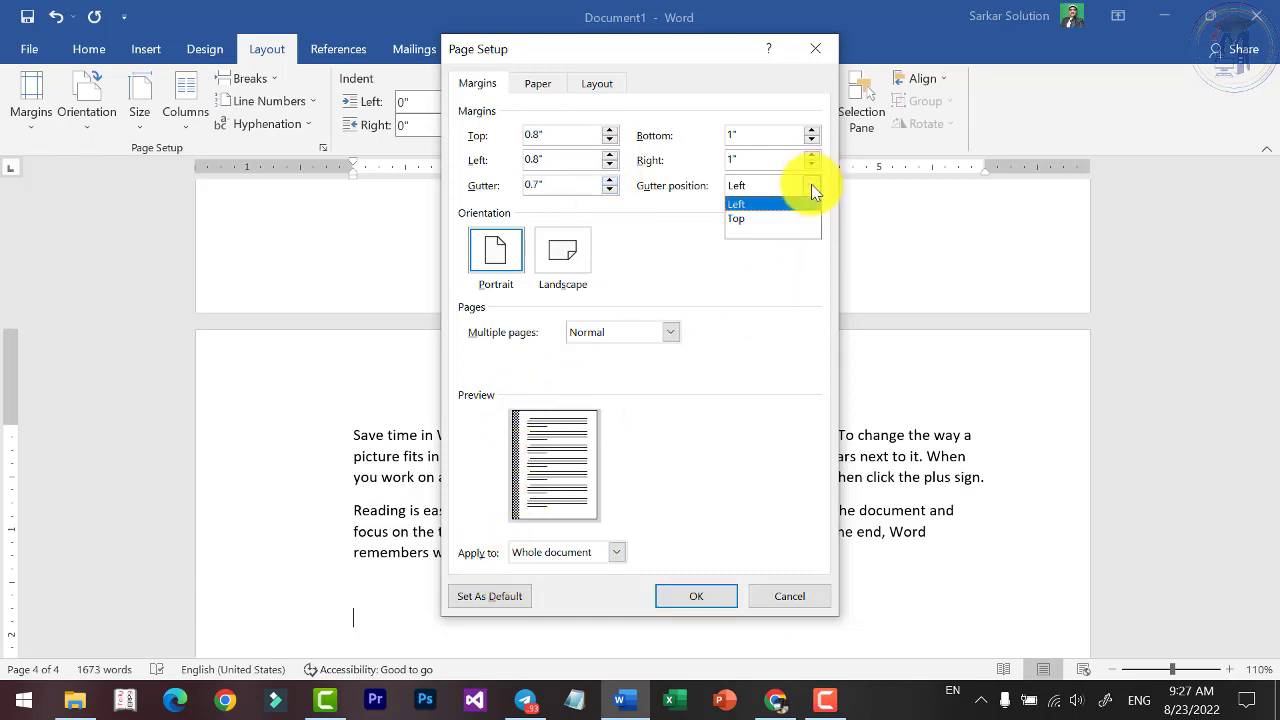
pyautogui.click(740, 218)
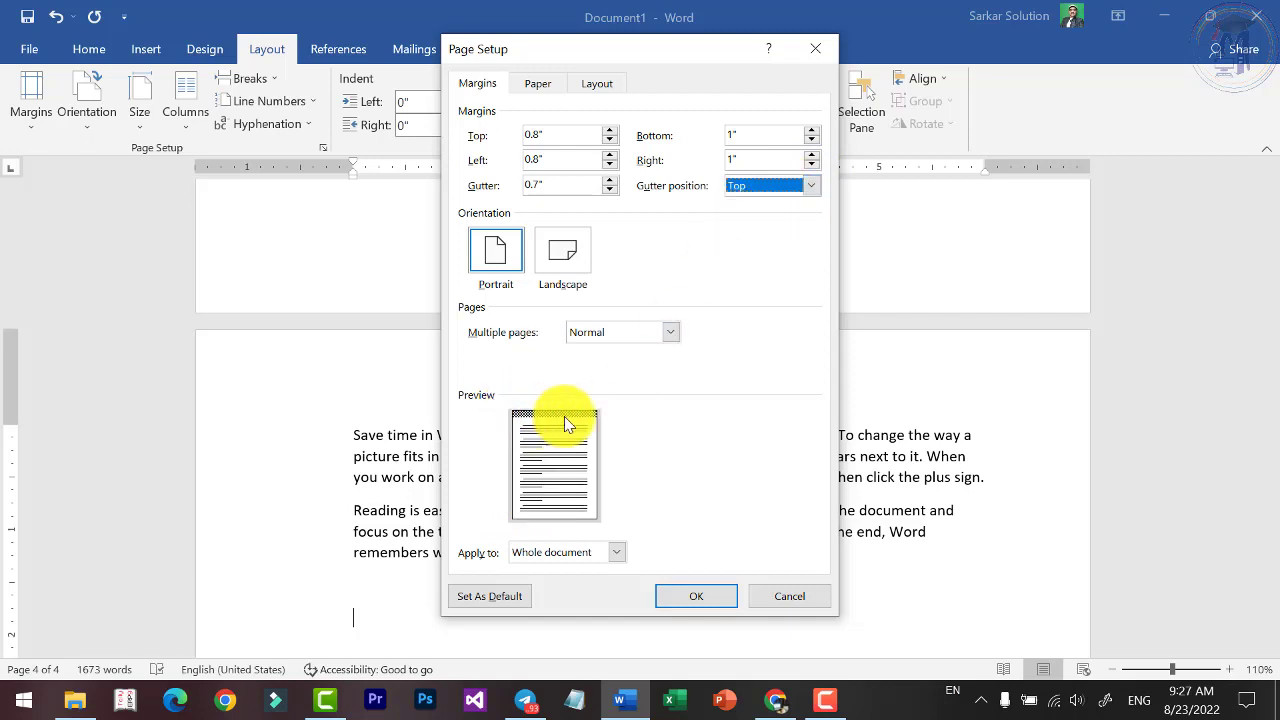
pyautogui.click(813, 190)
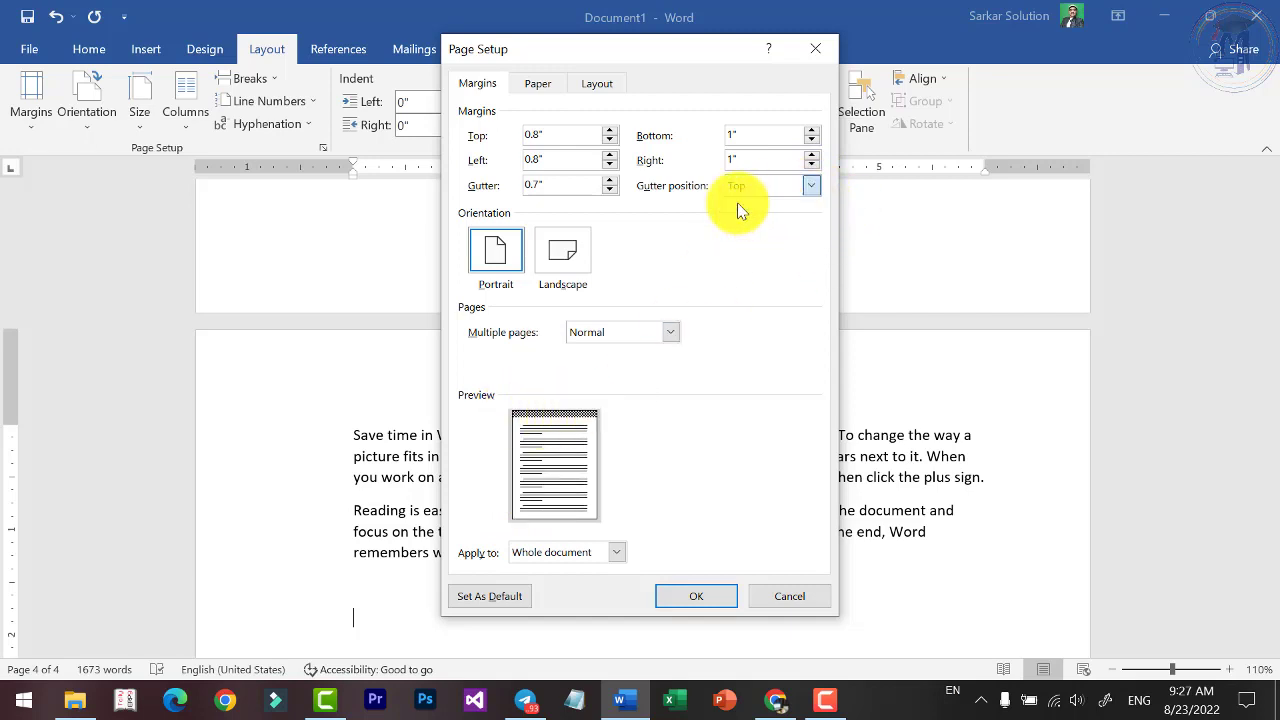
pyautogui.click(740, 205)
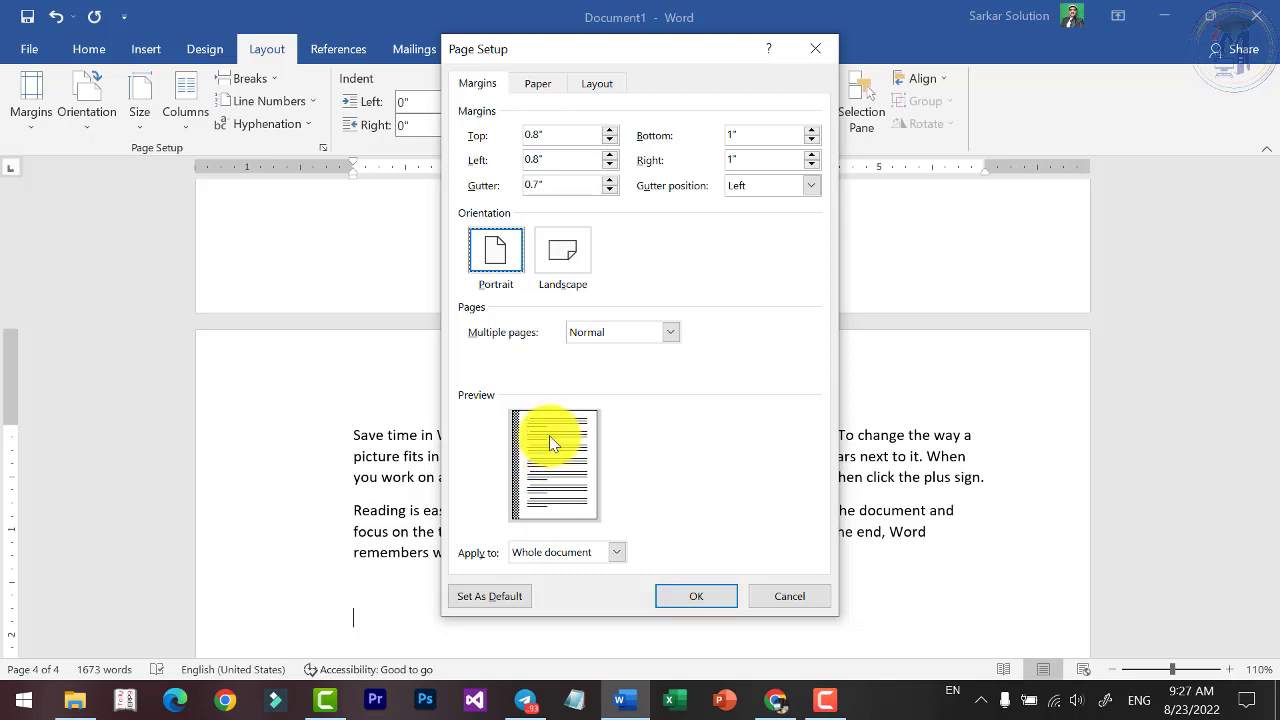
pyautogui.click(561, 260)
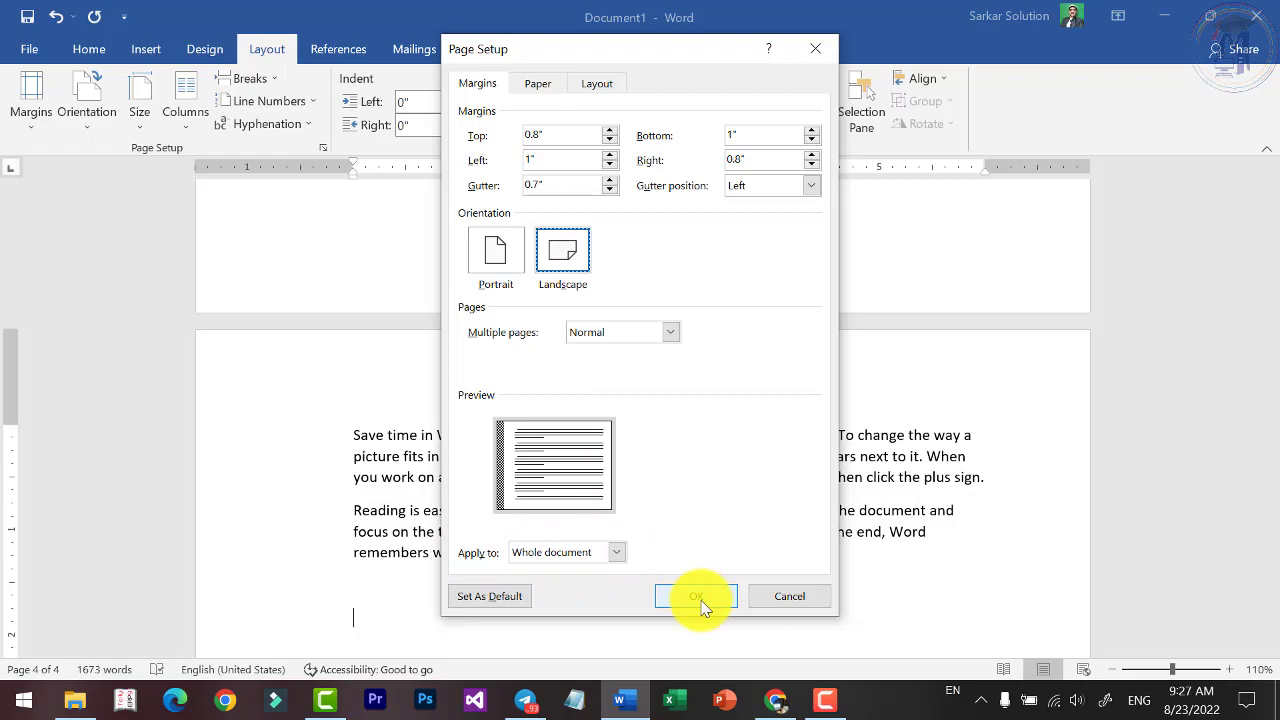
pyautogui.click(497, 280)
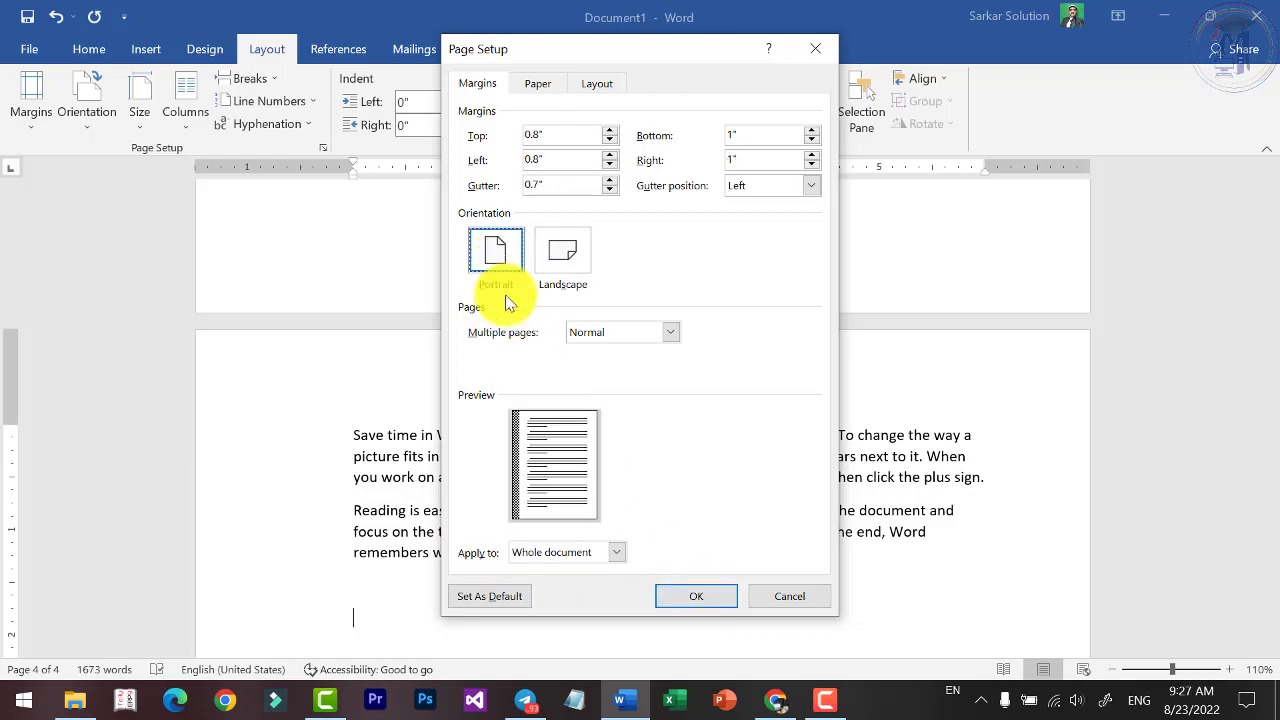
pyautogui.click(703, 600)
# Apply the Normal margin preset for 1" margins on every side.
pyautogui.scroll(-3, 486, 471)
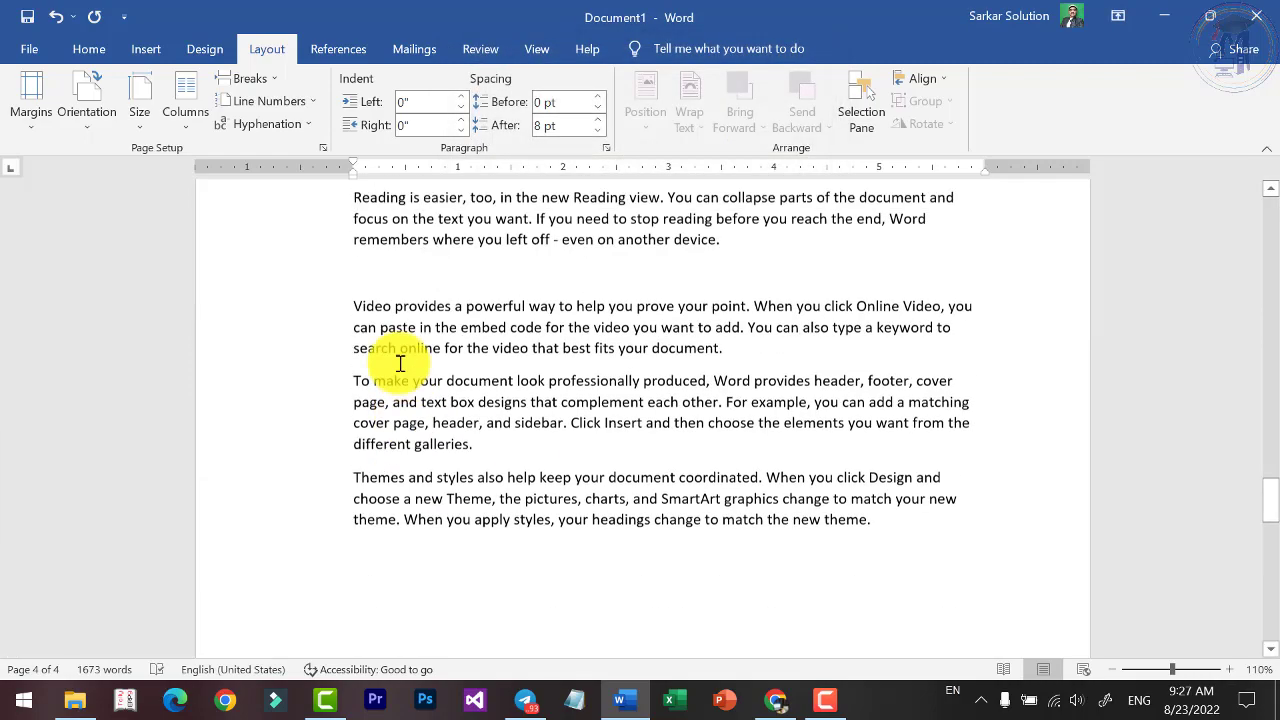
pyautogui.scroll(-3, 408, 363)
pyautogui.scroll(-3, 371, 289)
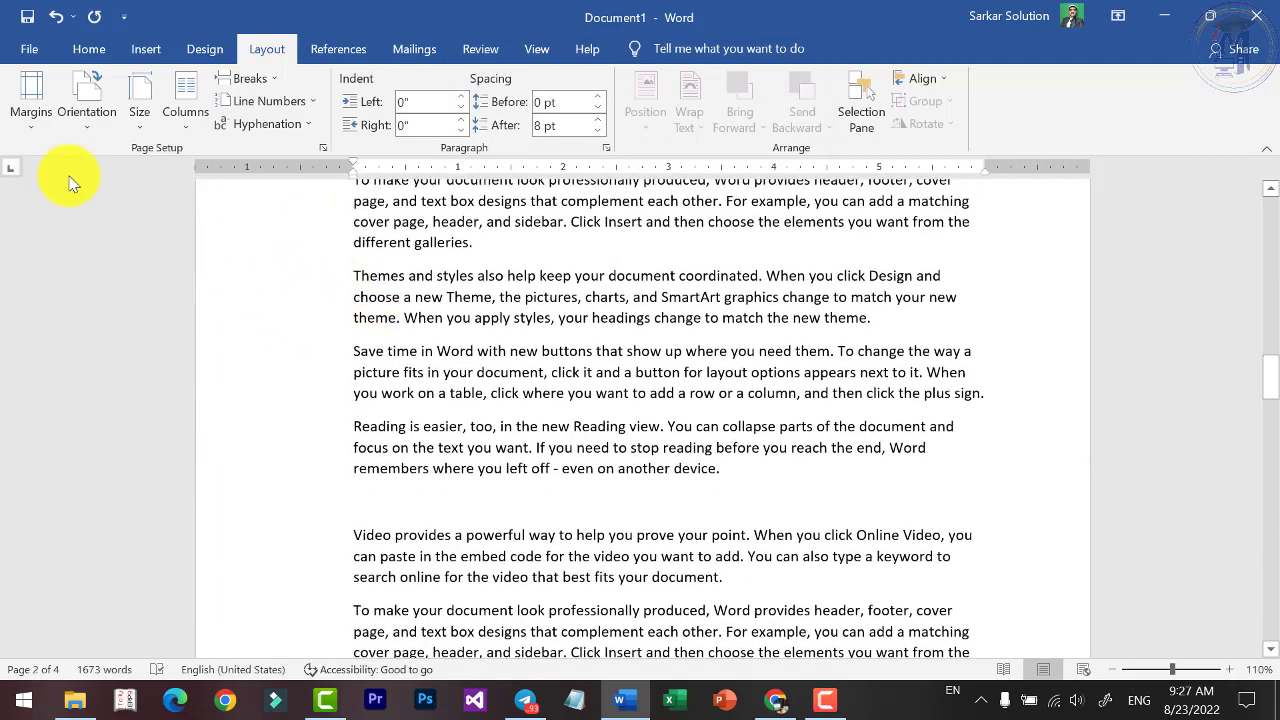
pyautogui.click(30, 118)
pyautogui.click(70, 235)
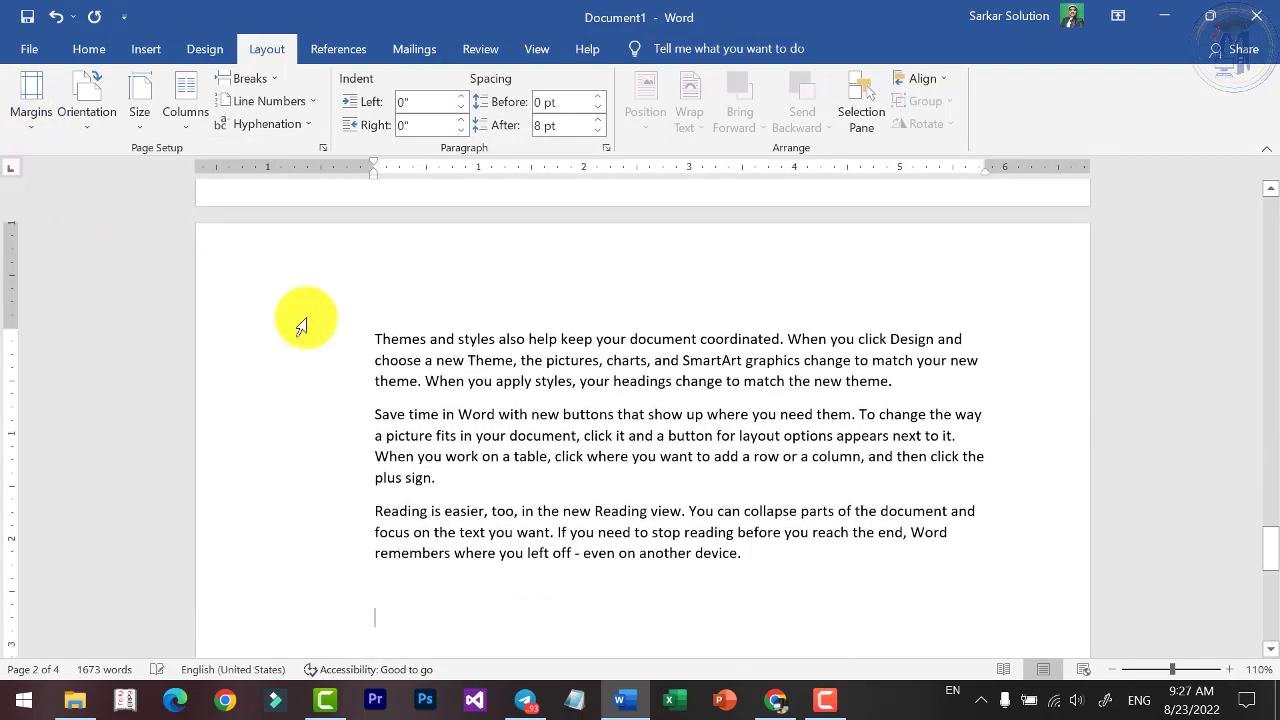
# Reduce the gutter to 0" in Custom Margins and apply the change.
pyautogui.scroll(-5, 400, 350)
pyautogui.scroll(-5, 510, 386)
pyautogui.click(30, 112)
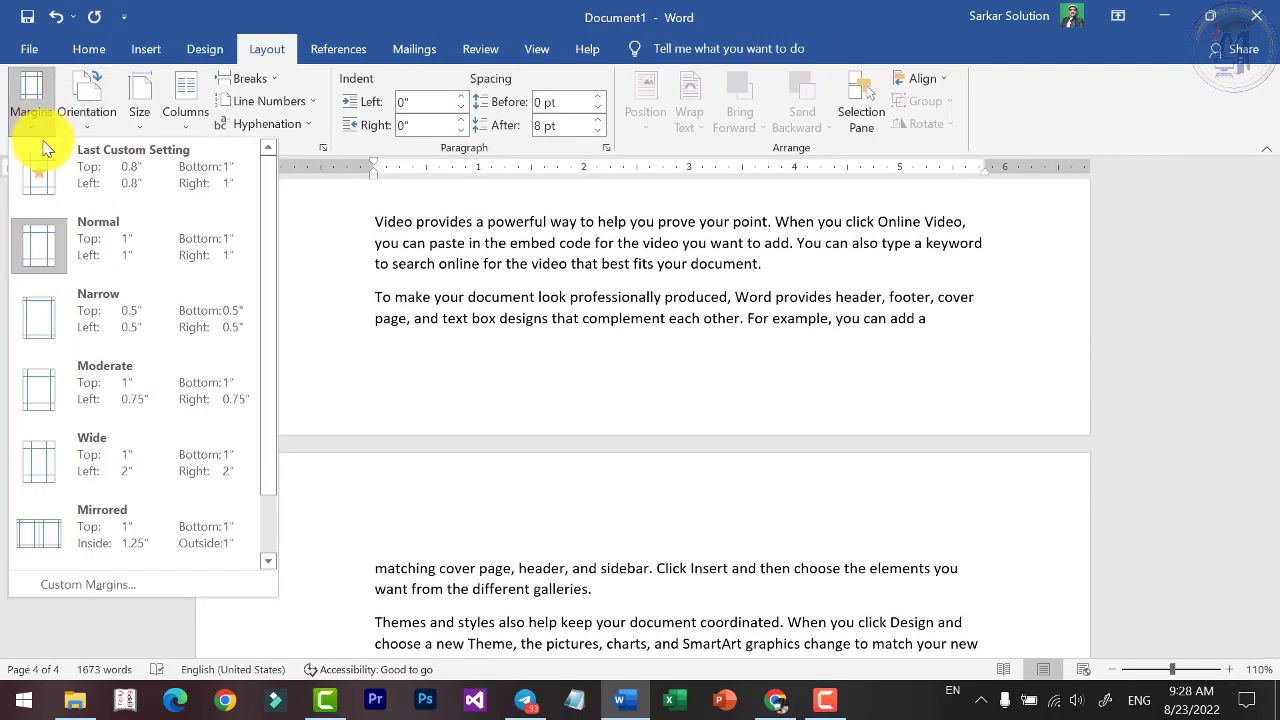
pyautogui.click(128, 558)
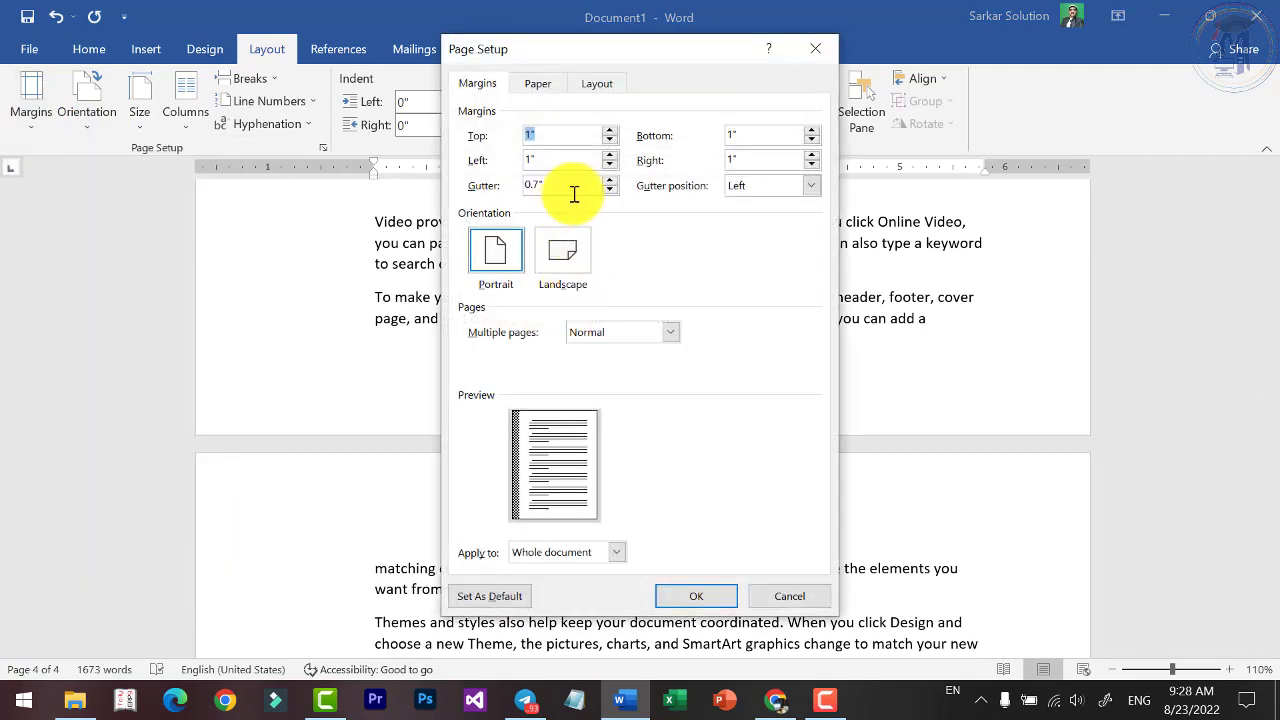
pyautogui.doubleClick(574, 190)
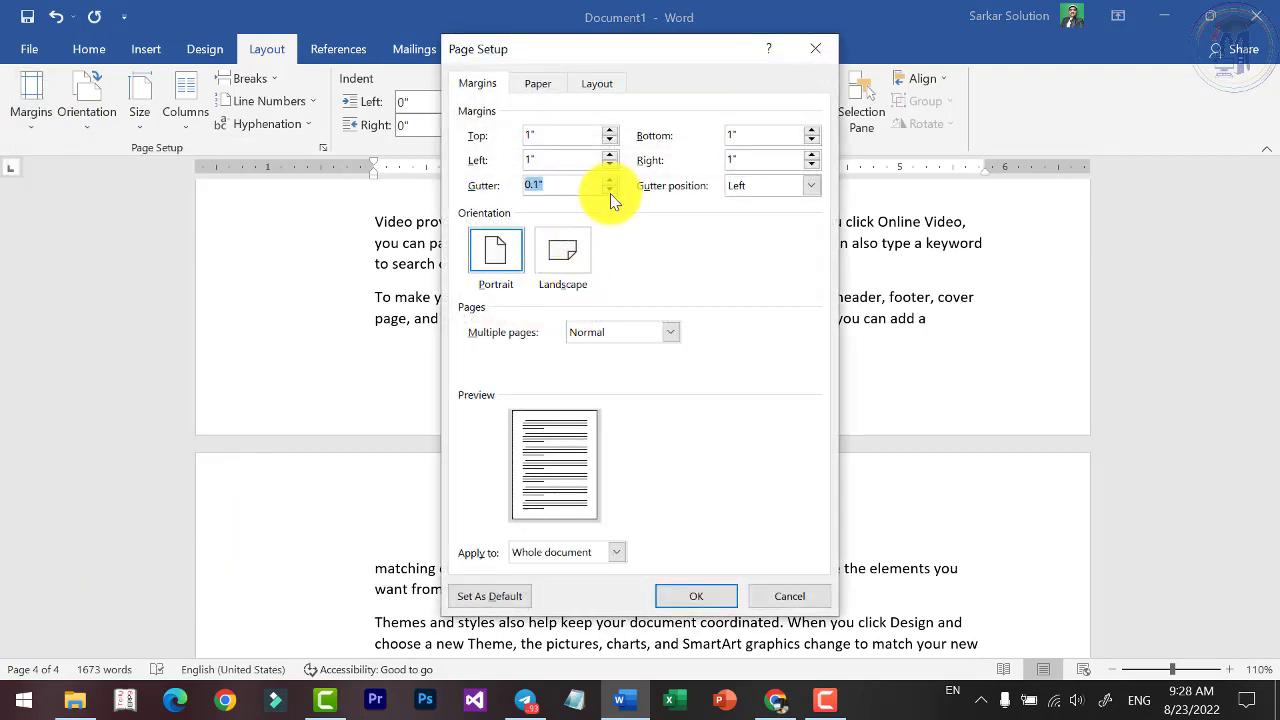
pyautogui.click(609, 191)
pyautogui.click(696, 598)
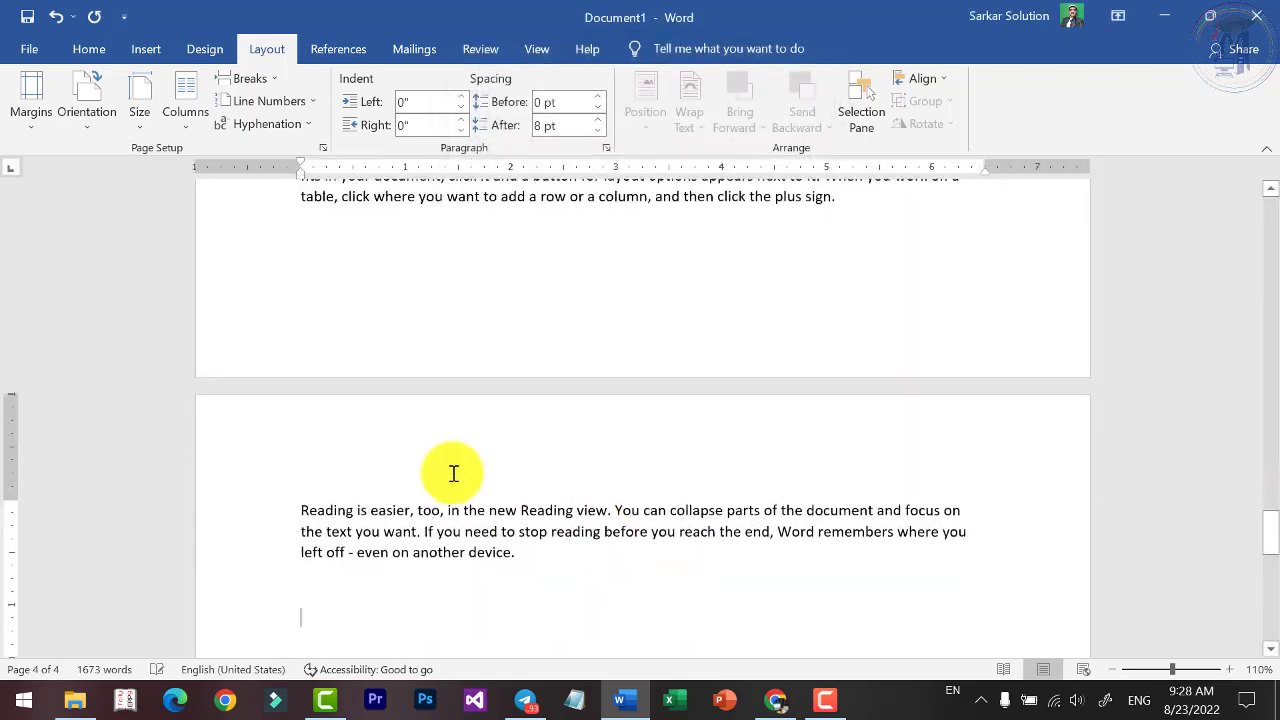
pyautogui.scroll(10, 453, 473)
pyautogui.scroll(10, 420, 335)
pyautogui.scroll(10, 443, 414)
pyautogui.scroll(10, 443, 414)
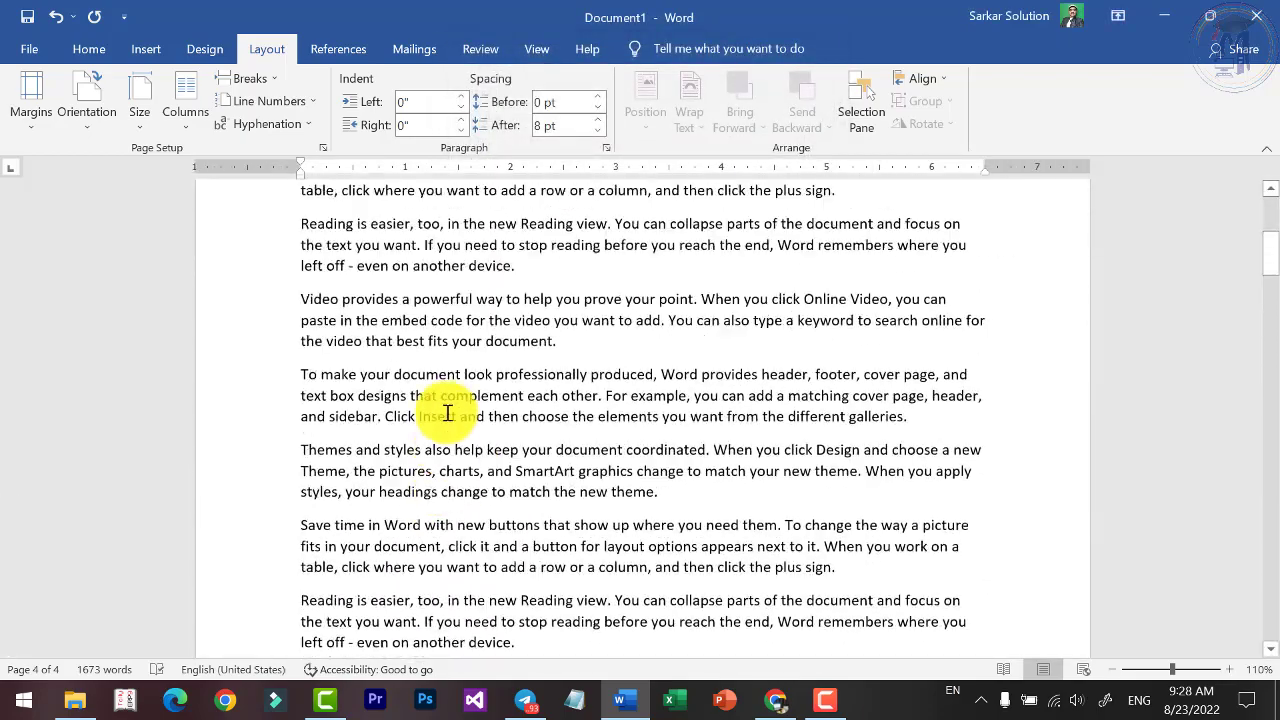
pyautogui.scroll(5, 447, 413)
pyautogui.scroll(2, 449, 330)
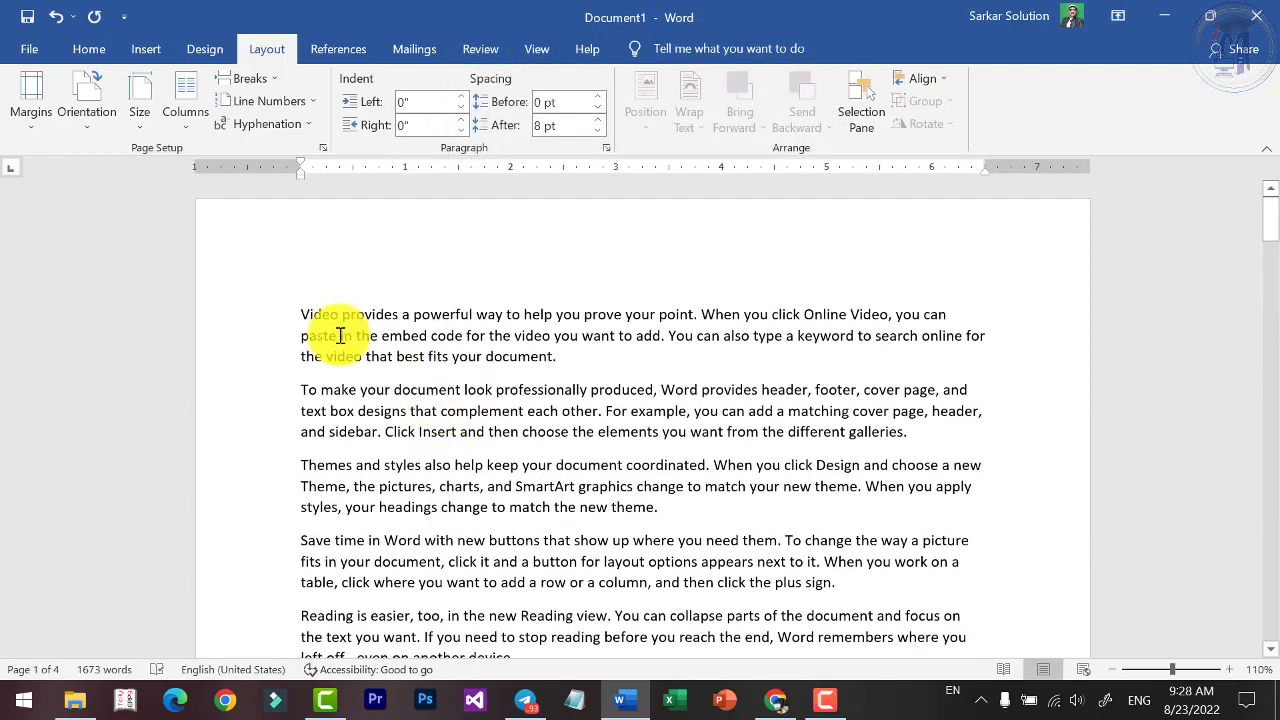
pyautogui.click(38, 130)
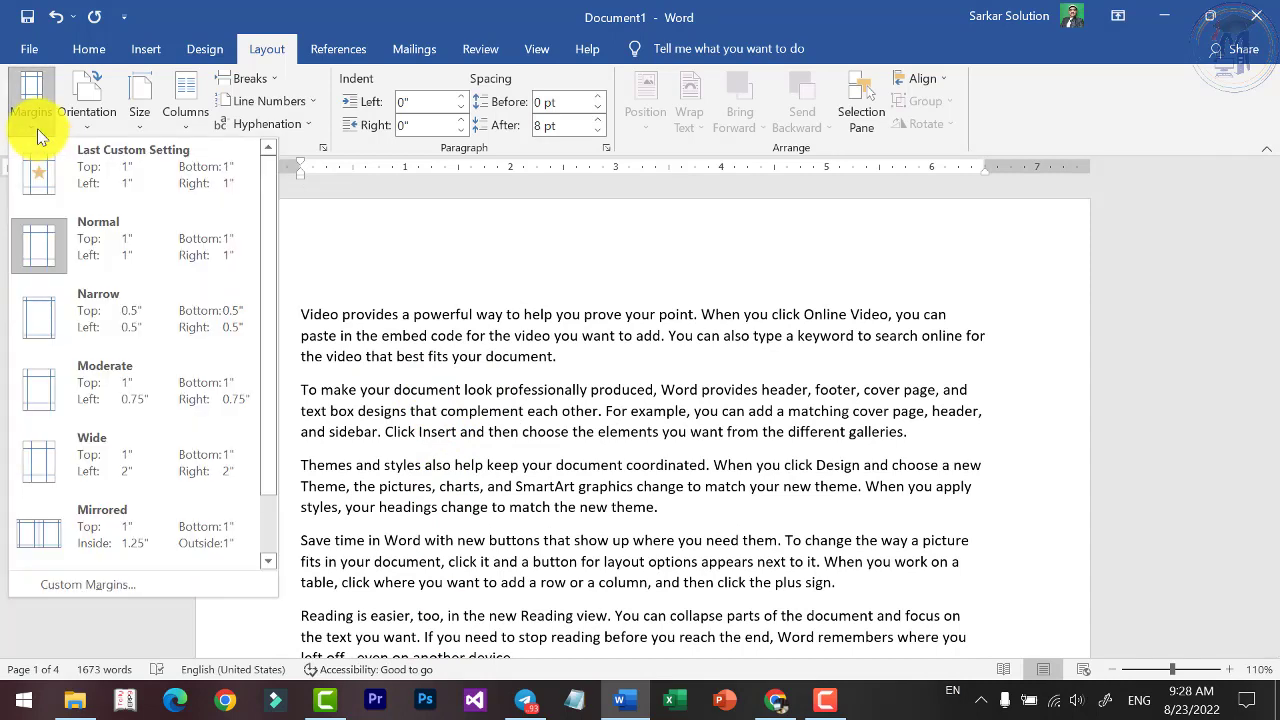
# Check the page orientation choices, leaving the orientation unchanged.
pyautogui.click(38, 135)
pyautogui.click(85, 135)
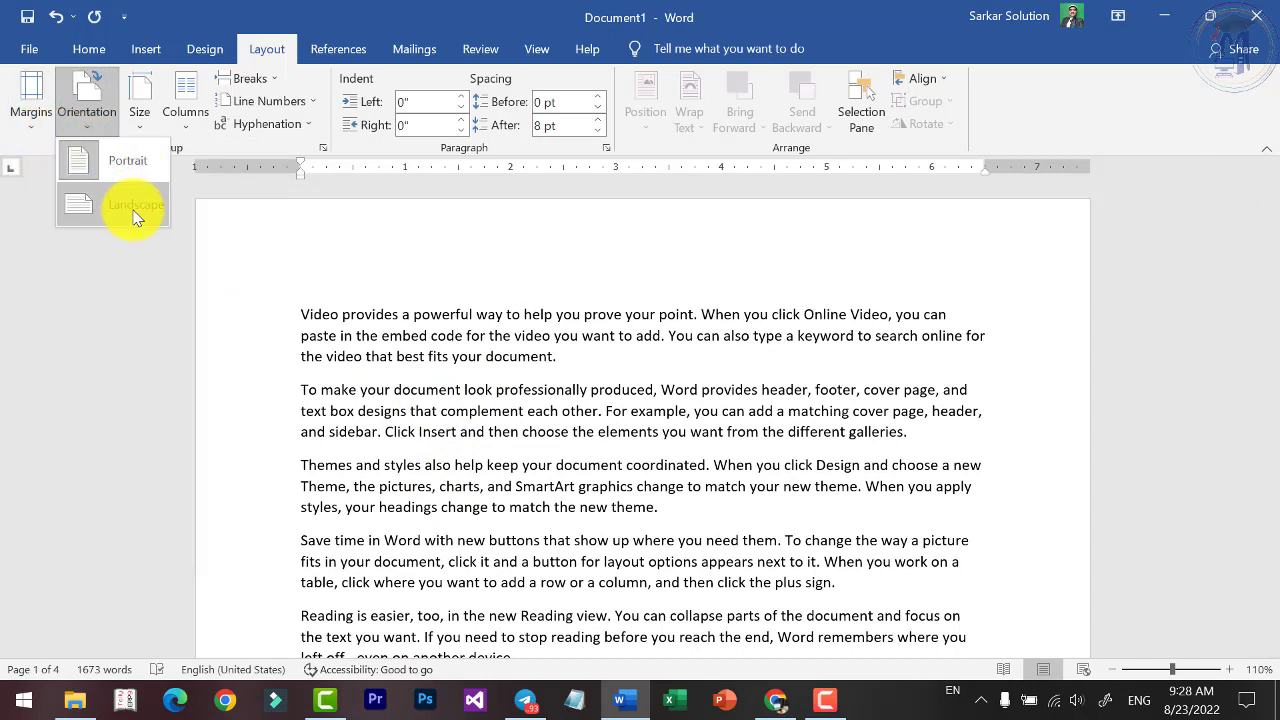
pyautogui.click(101, 126)
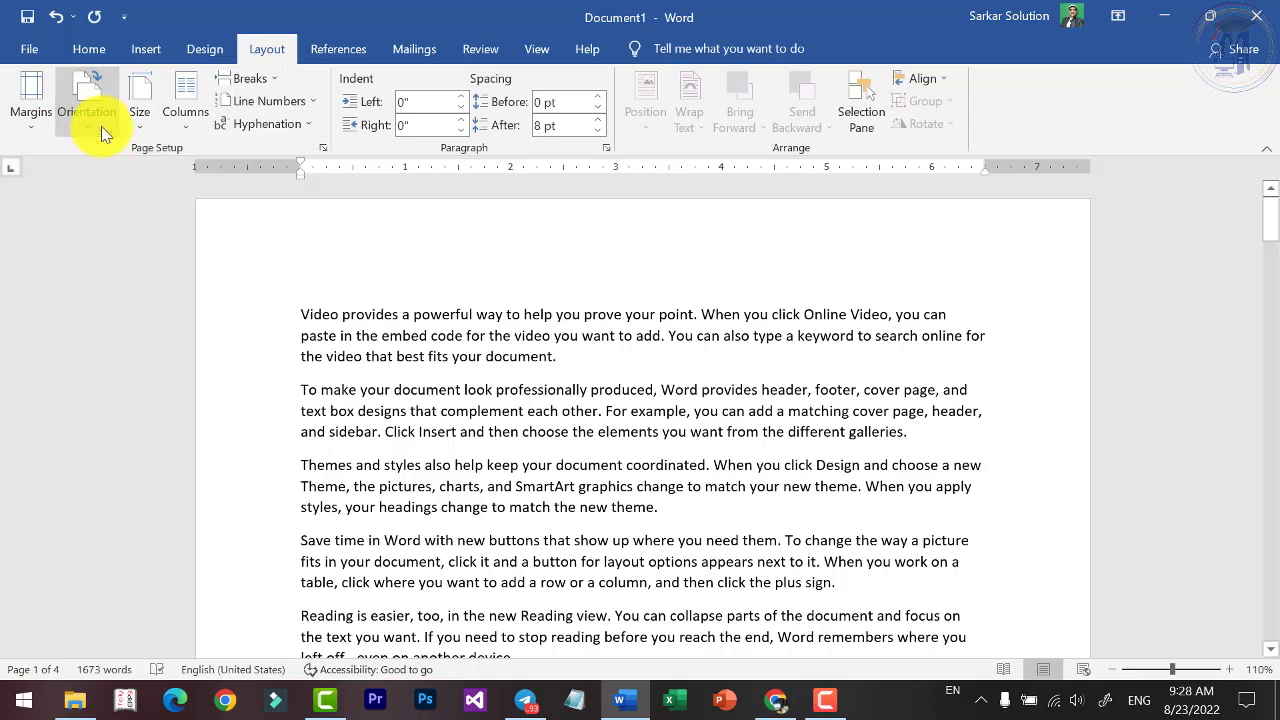
# Browse the paper size list, from Tabloid 11" x 17" through A4 to B5 (JIS).
pyautogui.click(145, 132)
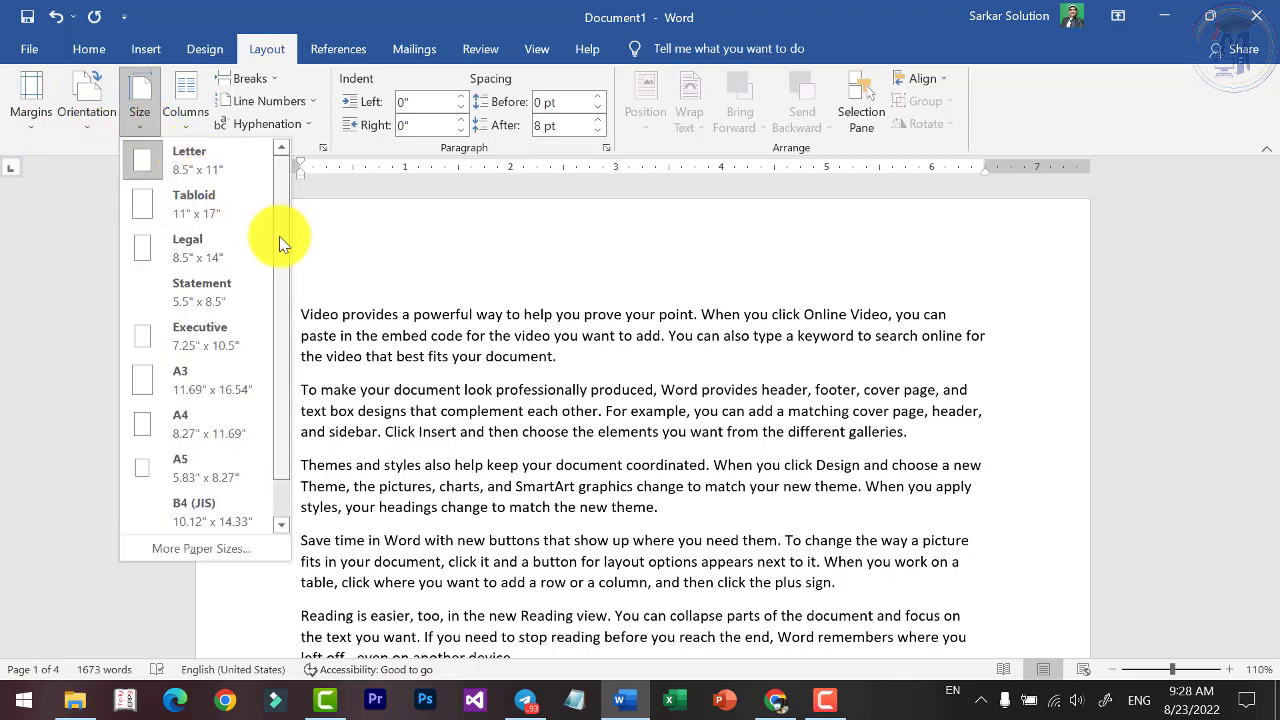
pyautogui.scroll(-1, 279, 236)
pyautogui.scroll(1, 275, 226)
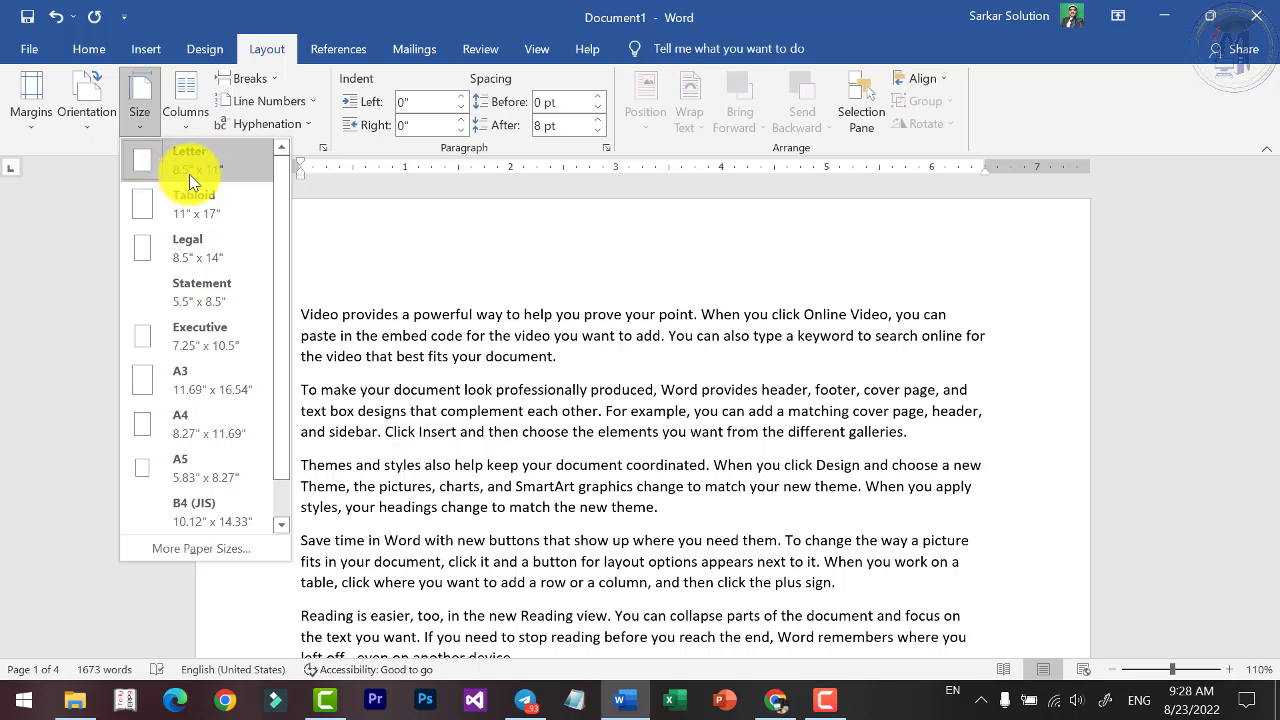
pyautogui.click(277, 602)
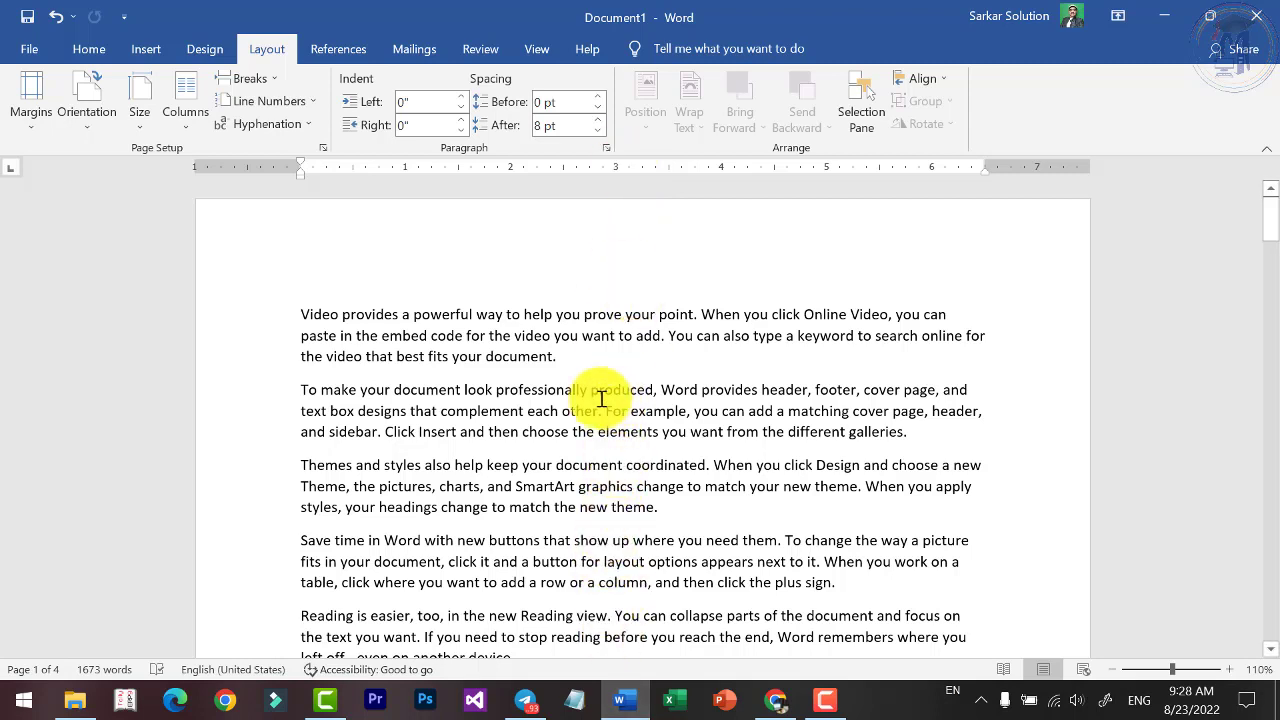
pyautogui.click(146, 125)
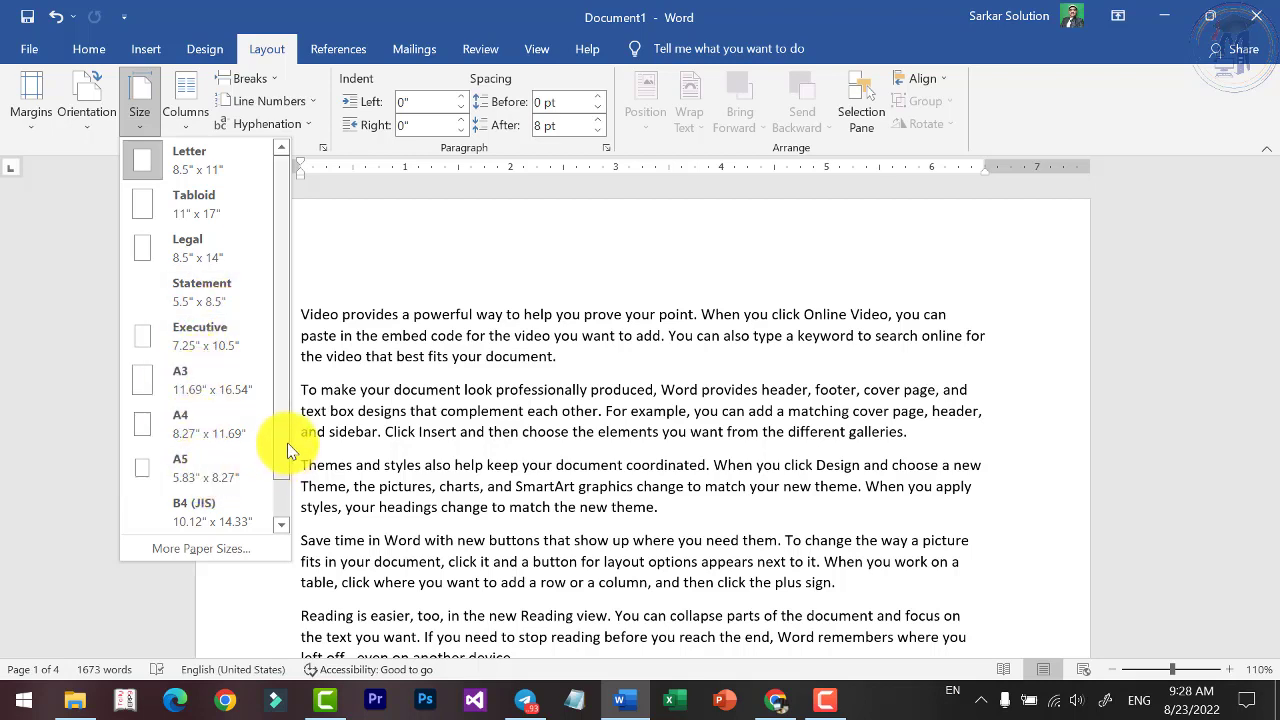
pyautogui.scroll(-1, 277, 510)
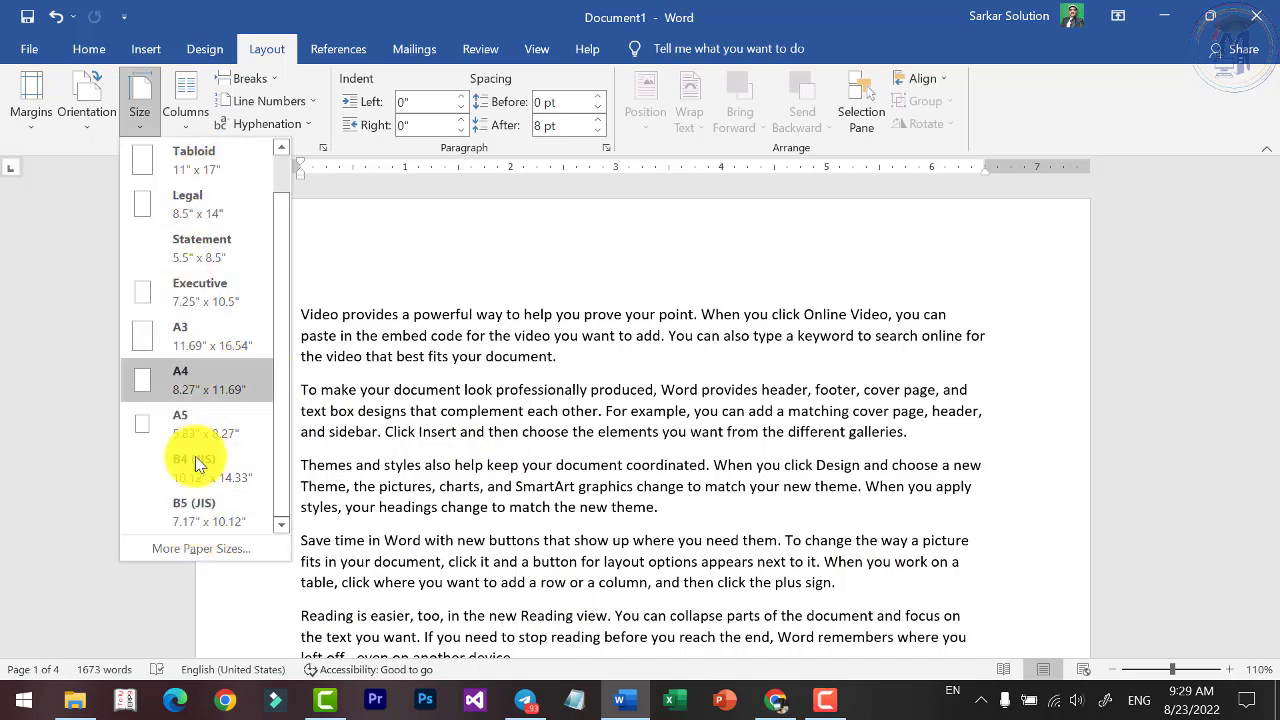
# Review the Page Setup paper settings and printing options, keeping Letter for now.
pyautogui.click(197, 549)
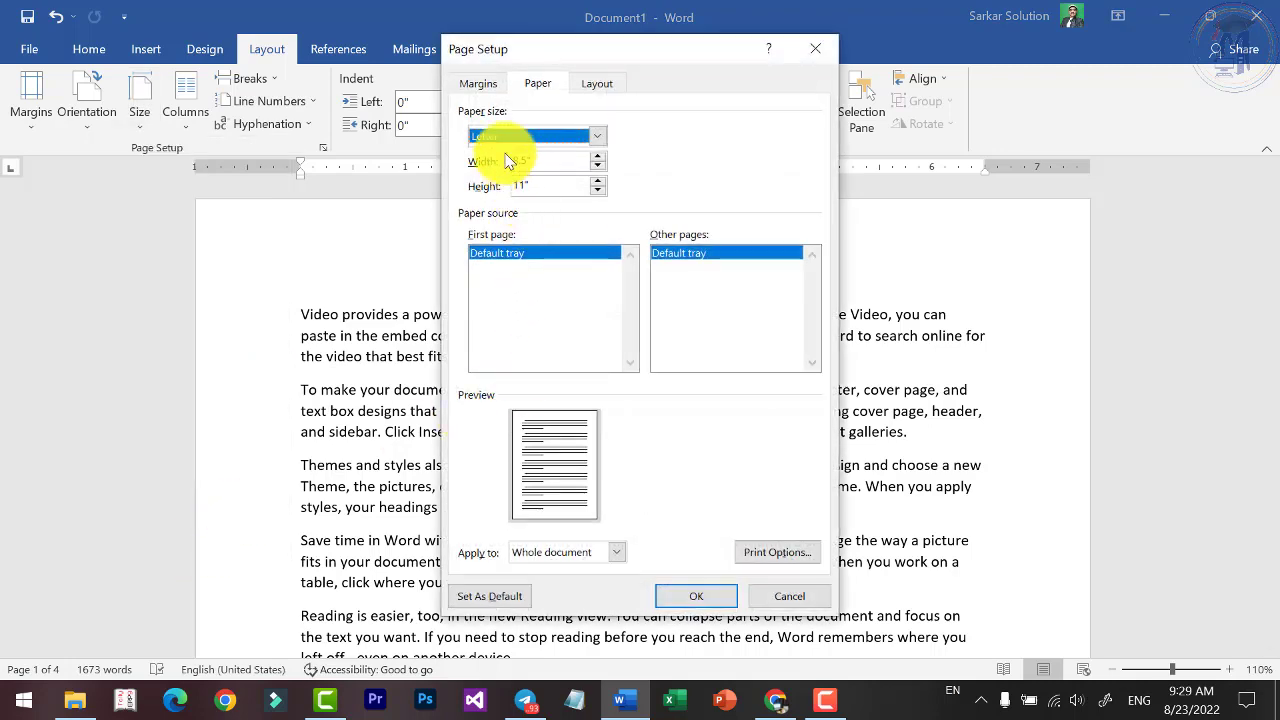
pyautogui.click(477, 83)
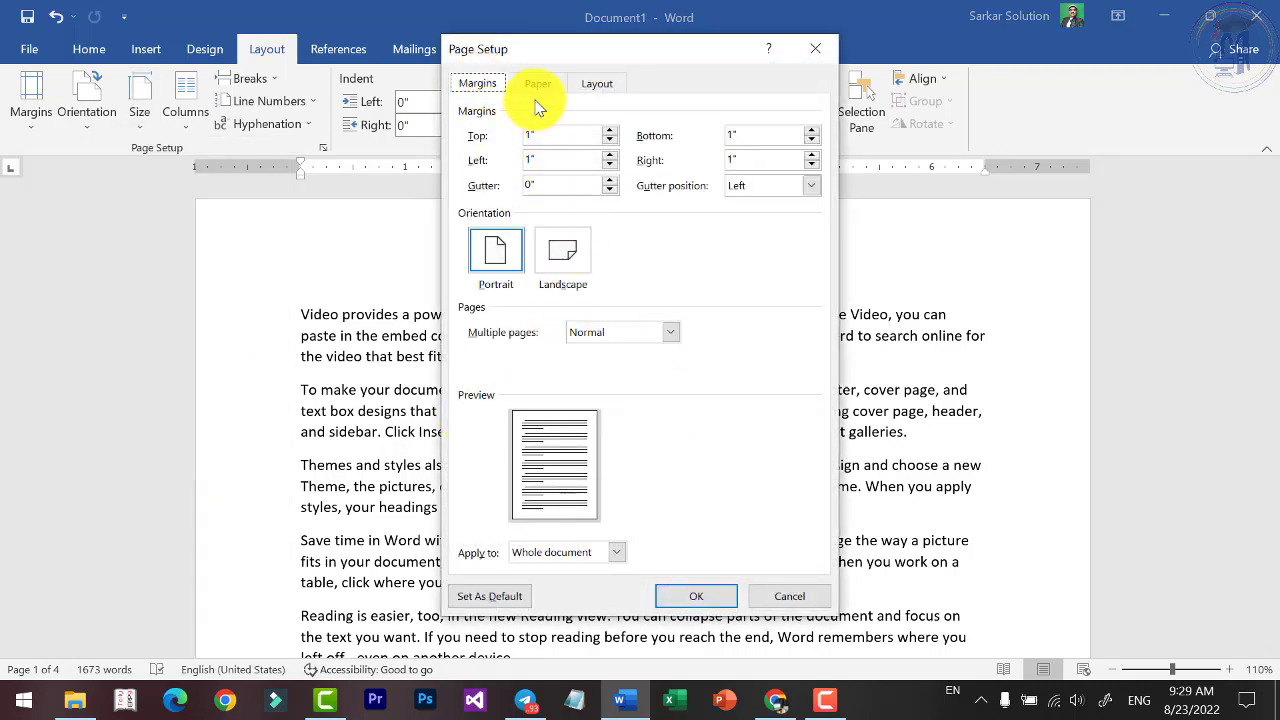
pyautogui.click(538, 86)
pyautogui.click(597, 136)
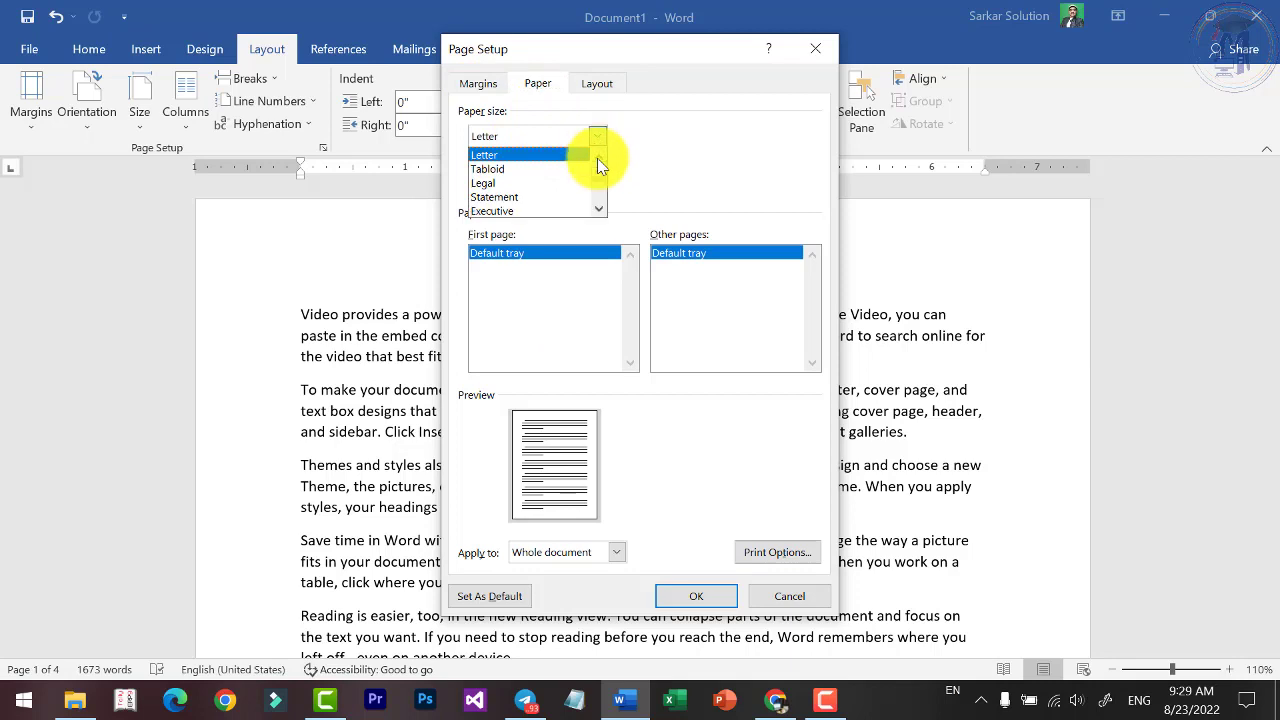
pyautogui.moveTo(597, 158)
pyautogui.mouseDown()
pyautogui.moveTo(600, 195)
pyautogui.moveTo(595, 170)
pyautogui.mouseUp()
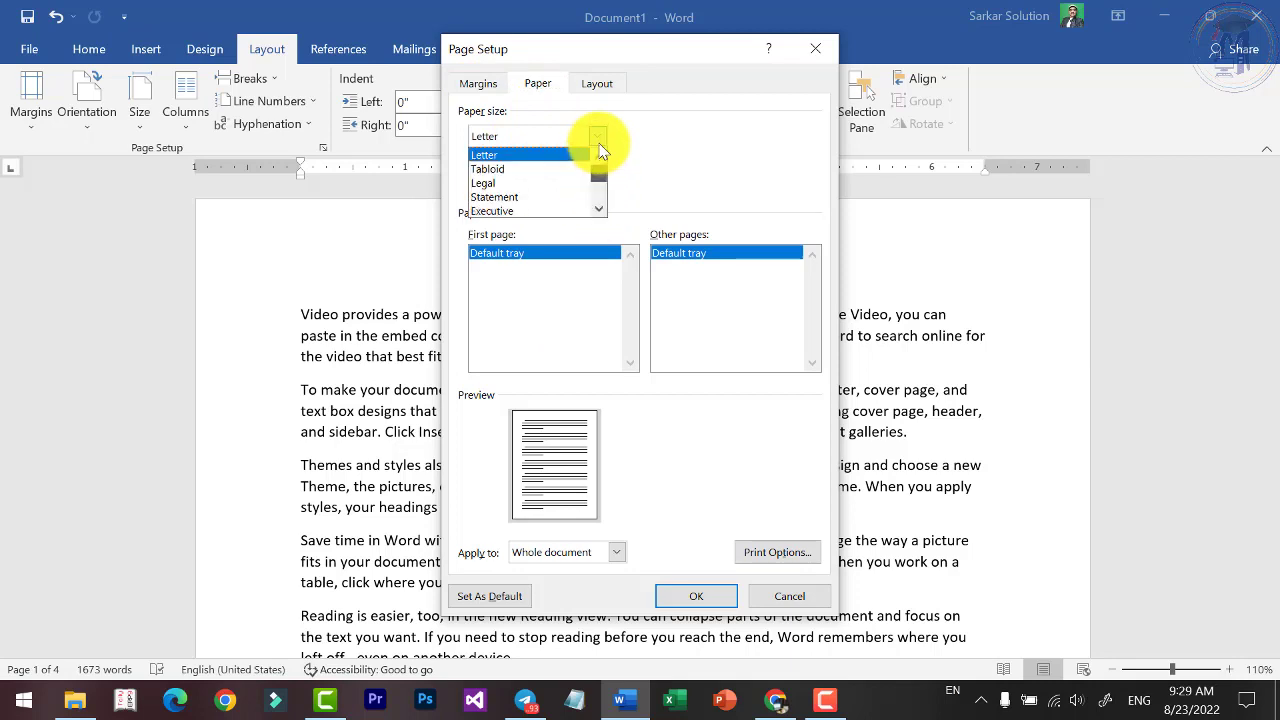
pyautogui.click(655, 158)
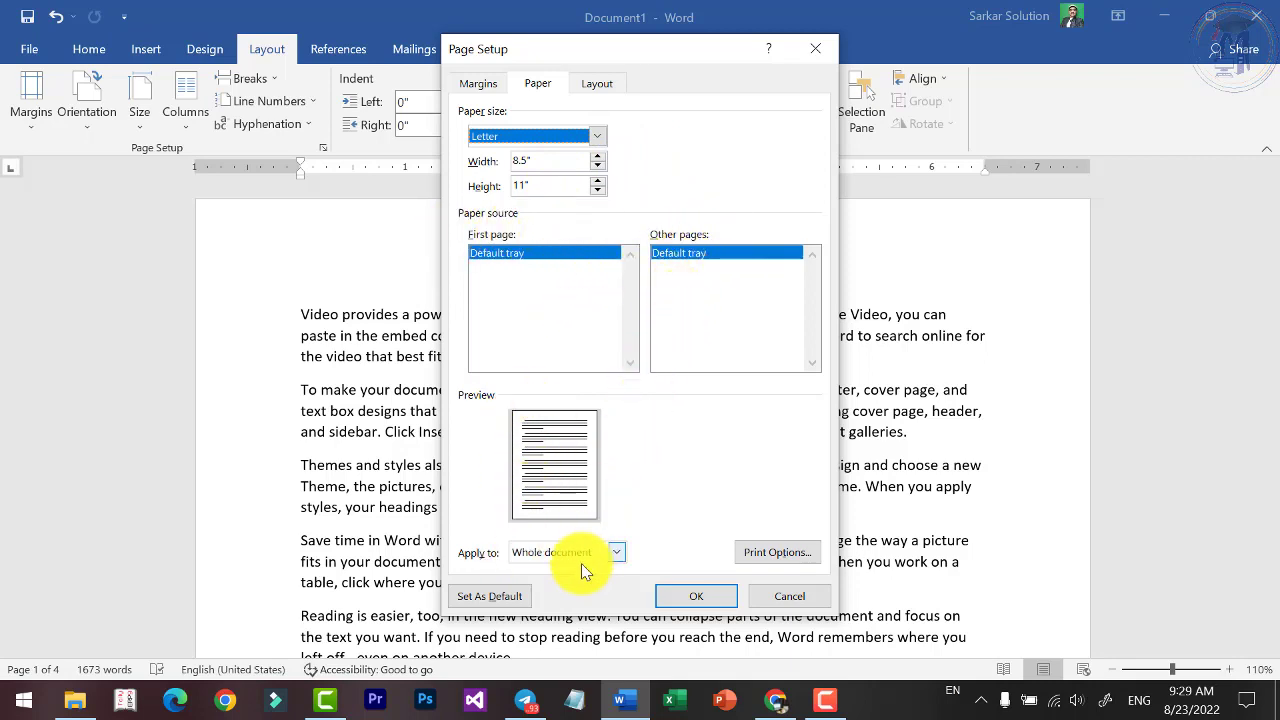
pyautogui.click(777, 552)
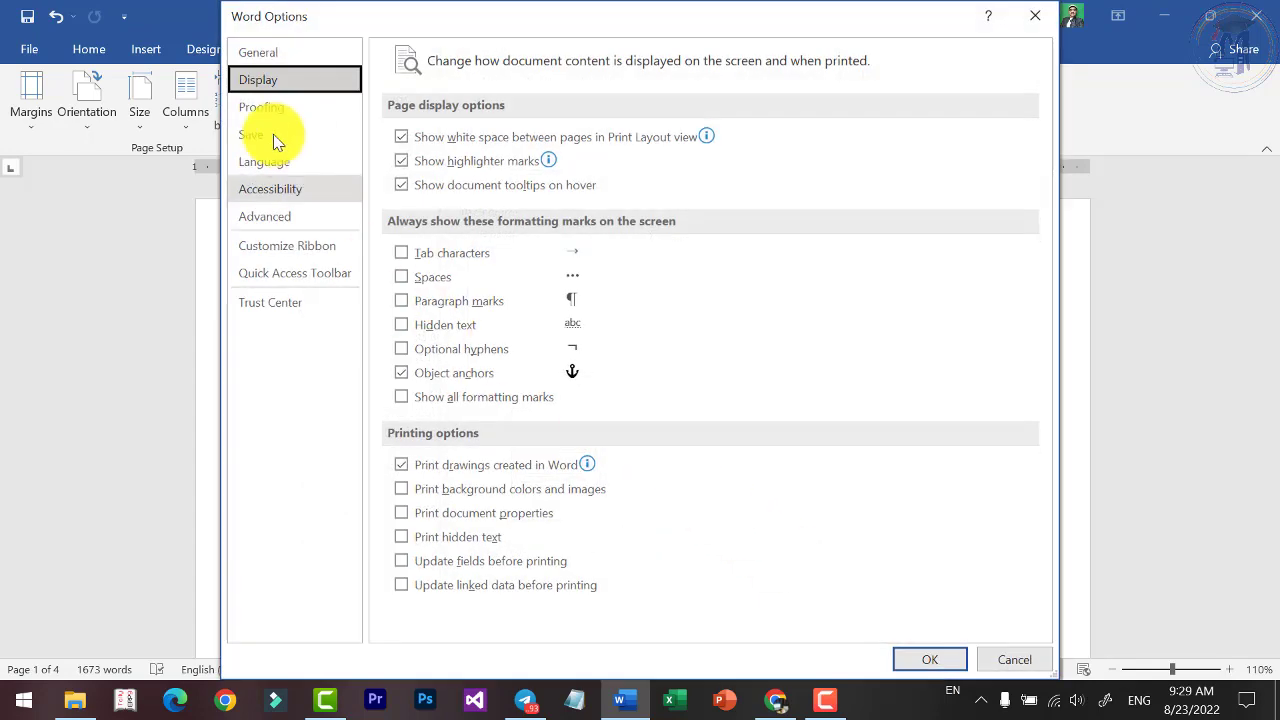
pyautogui.click(1010, 662)
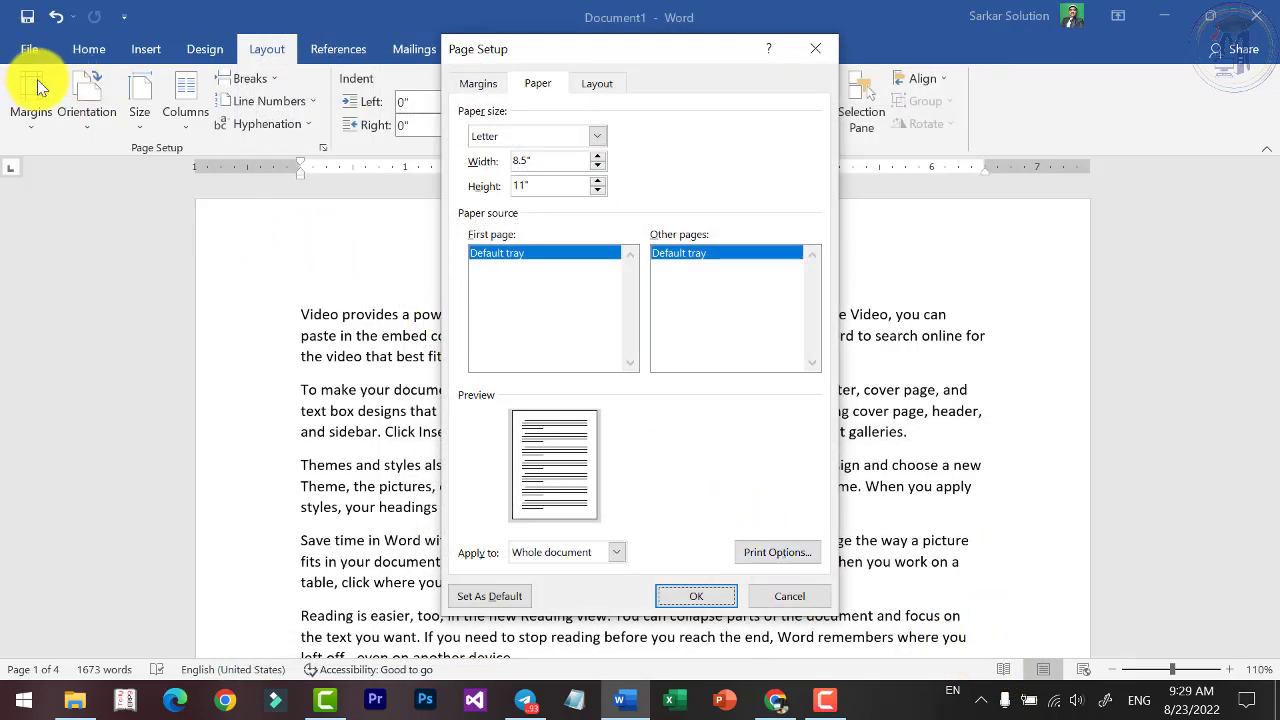
pyautogui.click(699, 604)
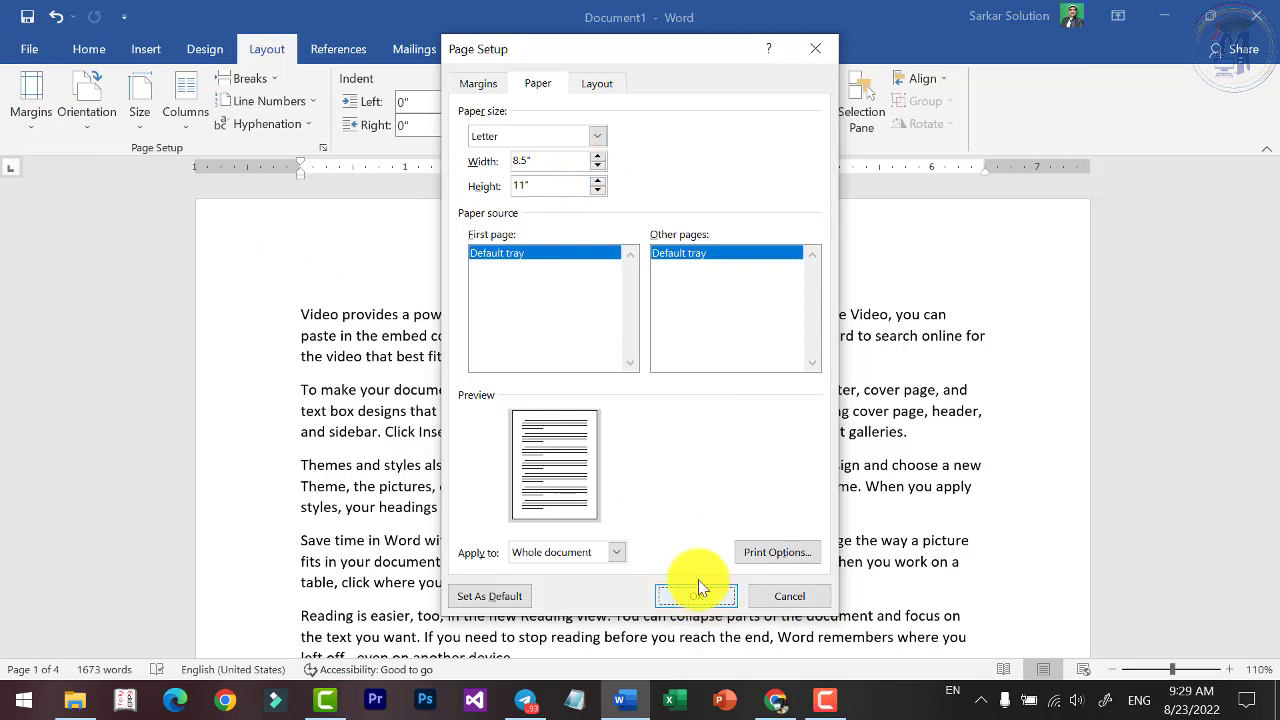
# Choose A4 (8.27" x 11.69") as the paper size and confirm.
pyautogui.click(597, 135)
pyautogui.scroll(-2, 608, 173)
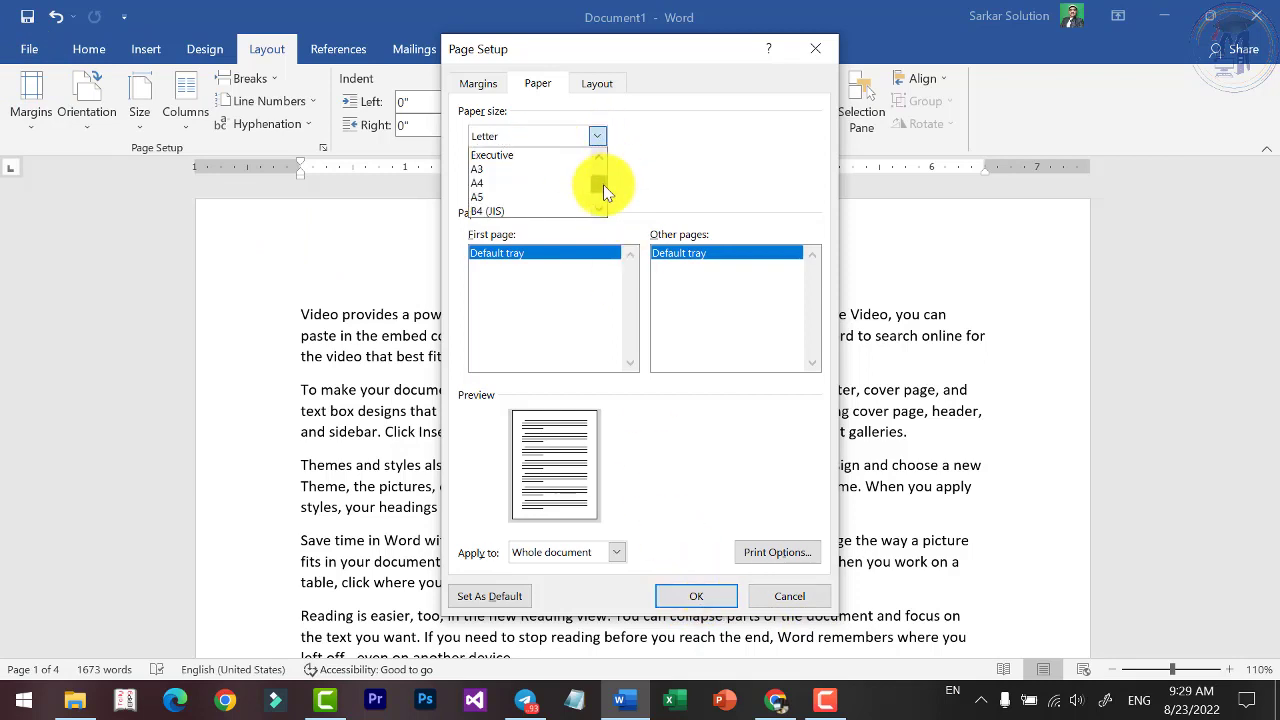
pyautogui.click(561, 184)
pyautogui.click(700, 603)
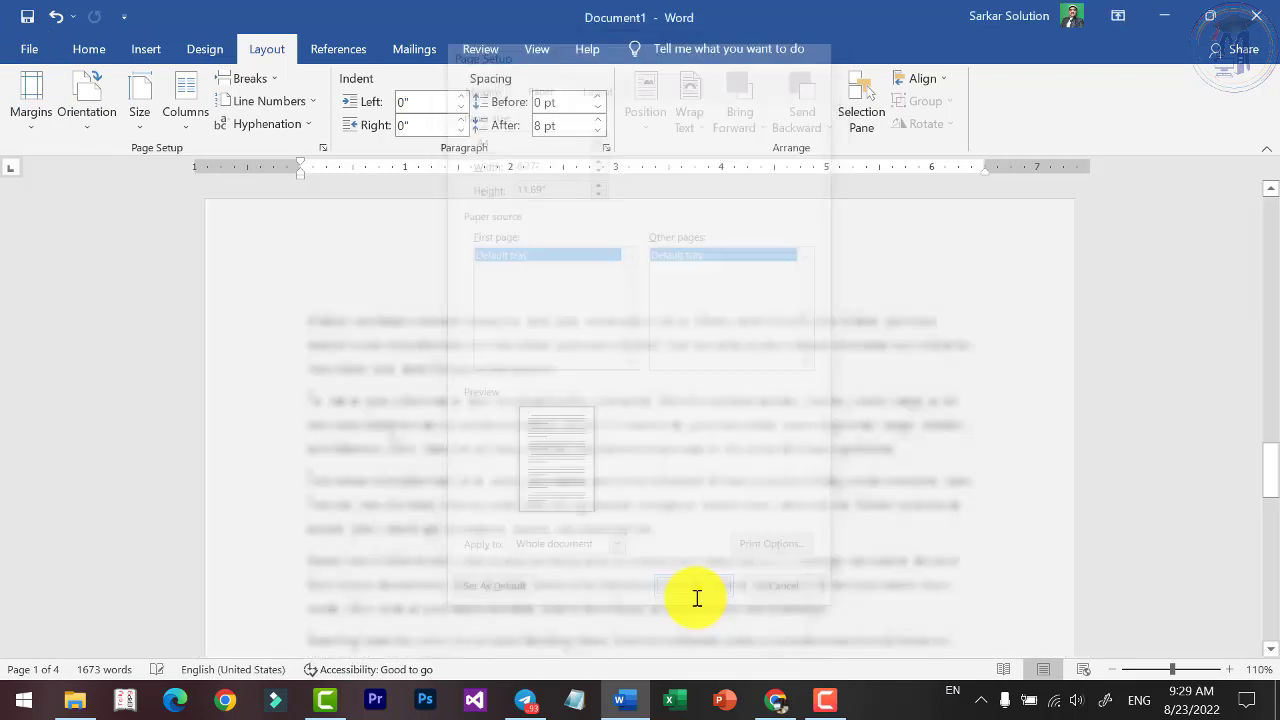
# Scroll down the document and open the Columns list with One, Two, Three, Left and Right layouts.
pyautogui.scroll(-5, 759, 383)
pyautogui.scroll(-4, 759, 383)
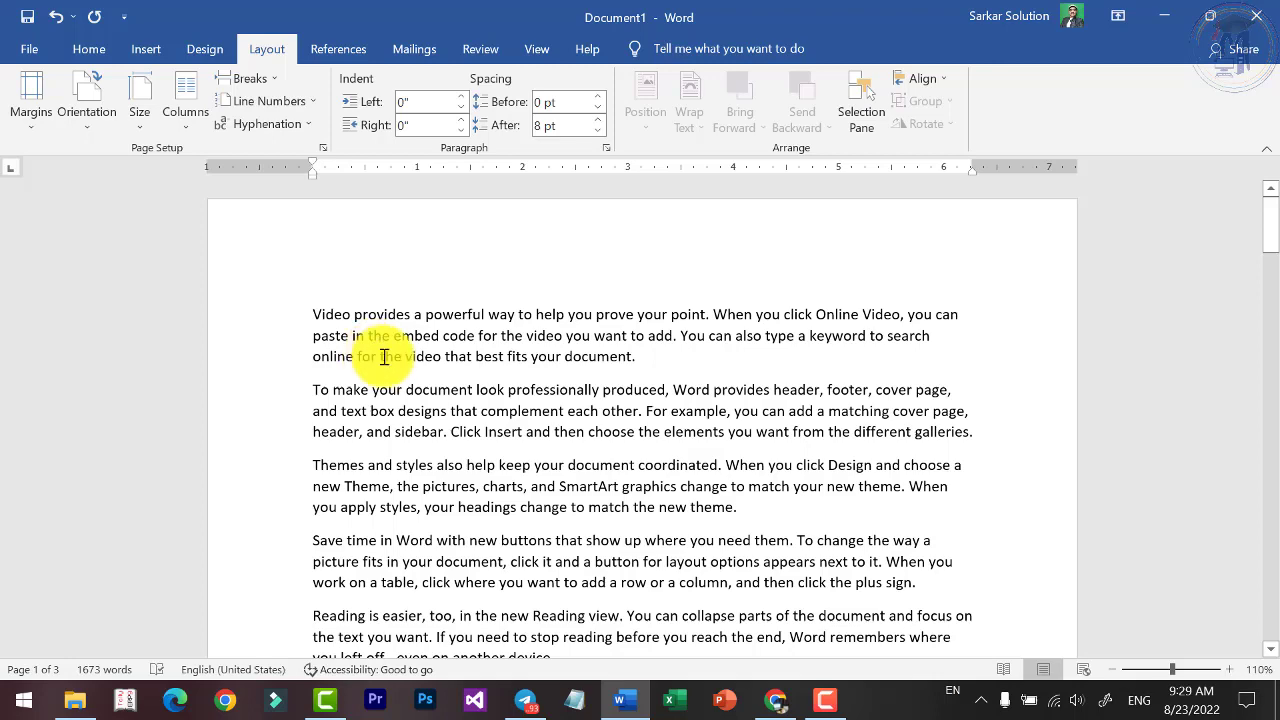
pyautogui.keyDown('ctrl'); pyautogui.scroll(-1, 661, 340); pyautogui.keyUp('ctrl')
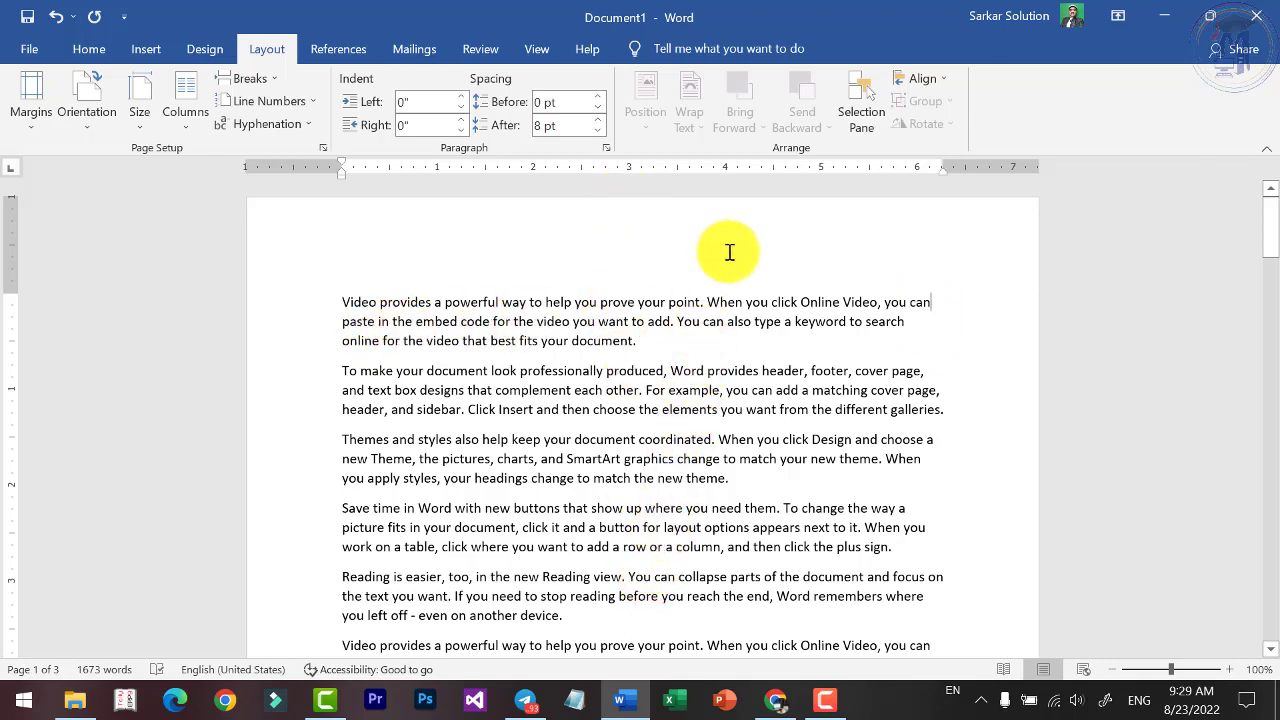
pyautogui.click(188, 135)
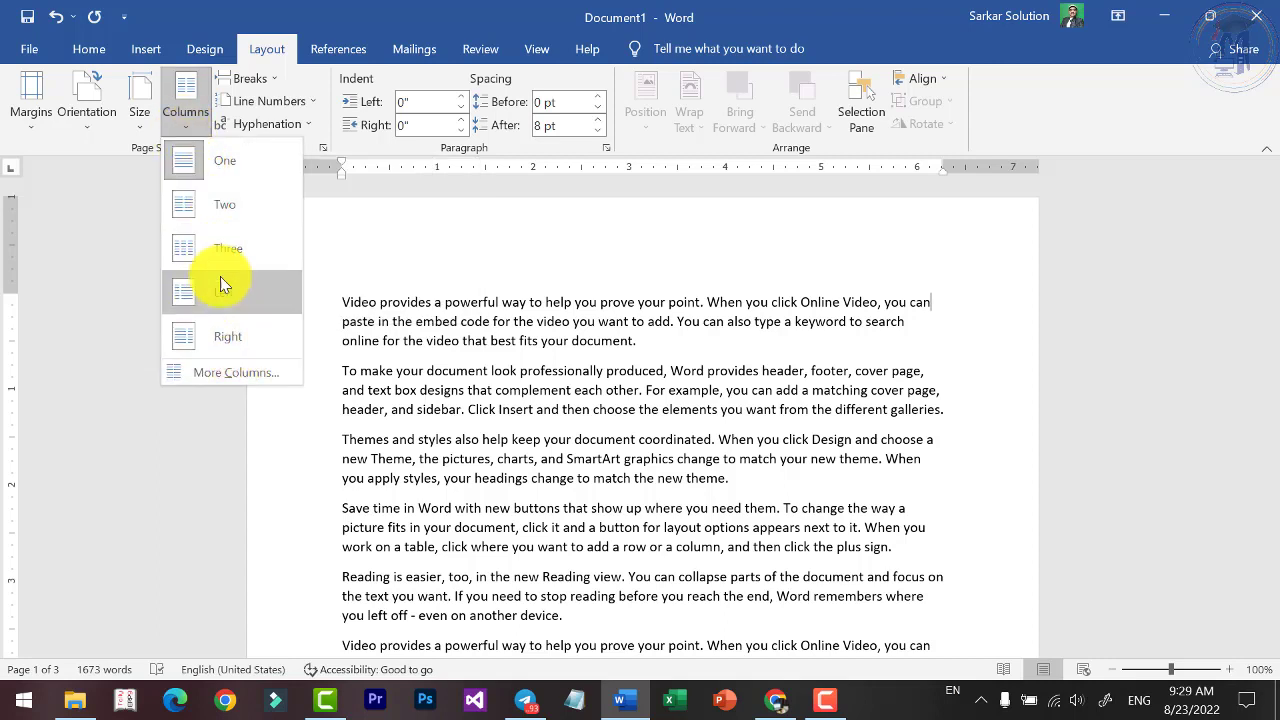
# Try the Two, Three and Left column layouts on the document text.
pyautogui.click(228, 219)
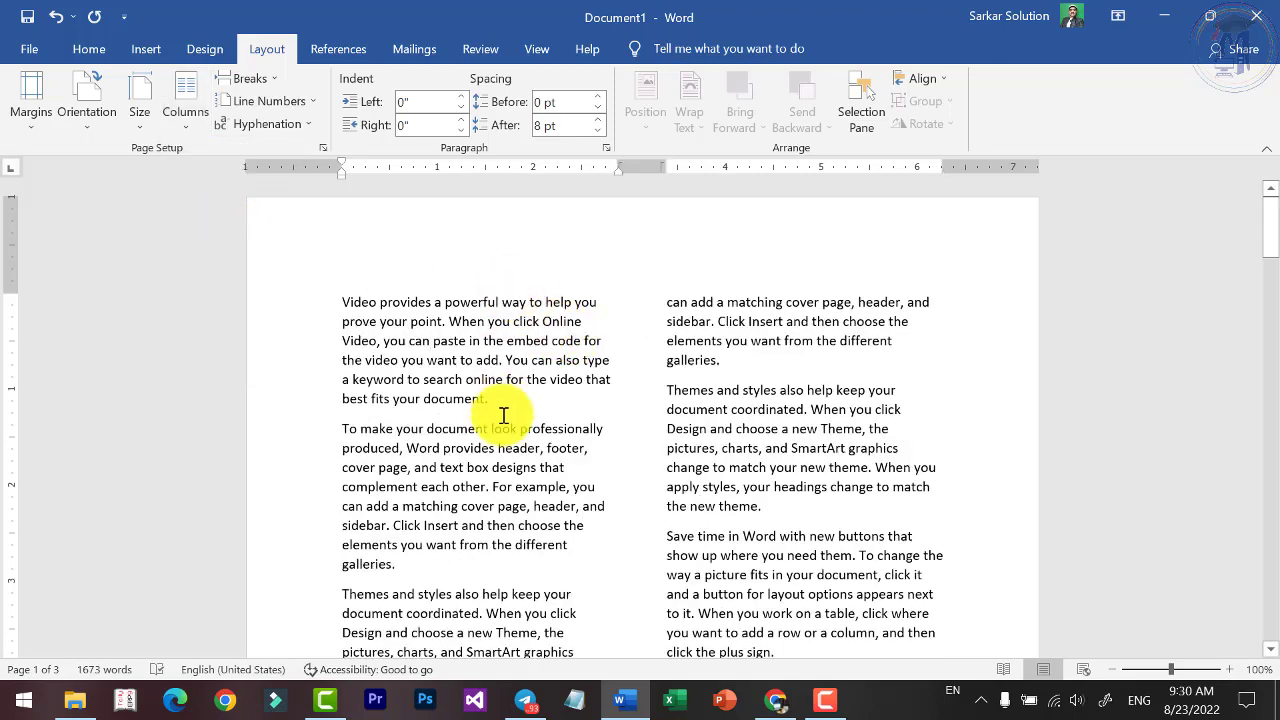
pyautogui.click(197, 126)
pyautogui.click(225, 248)
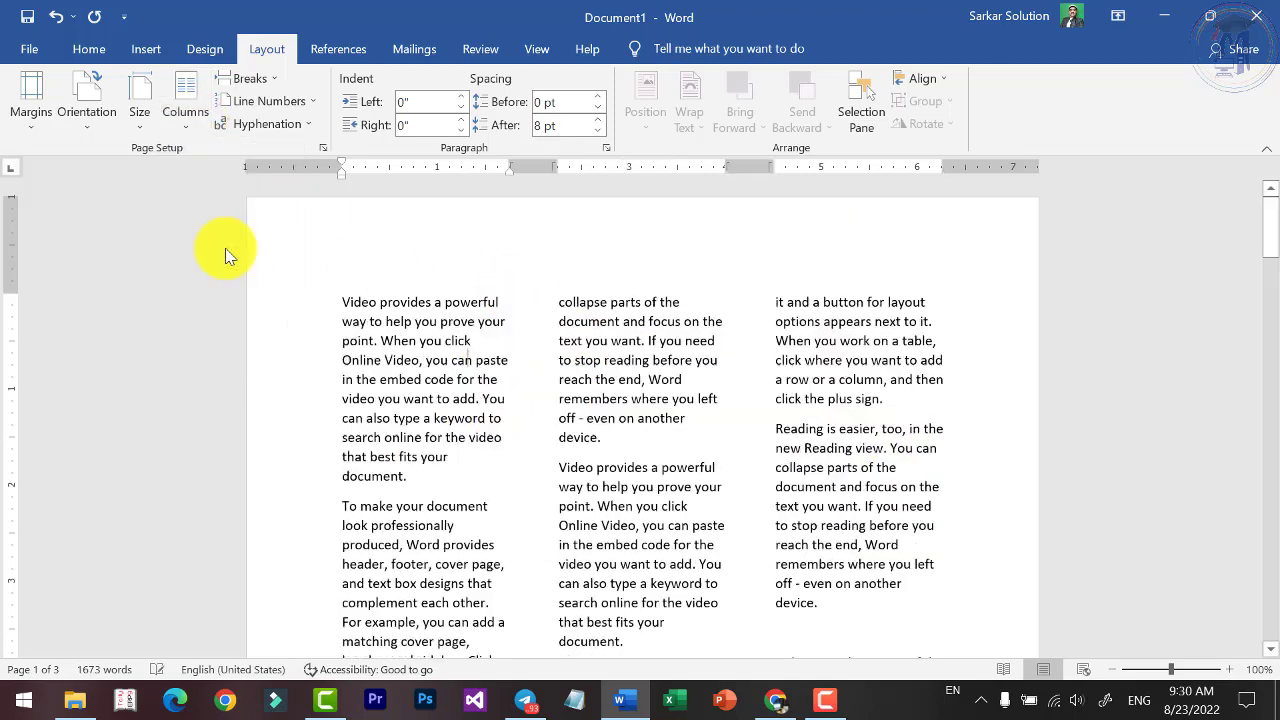
pyautogui.click(183, 116)
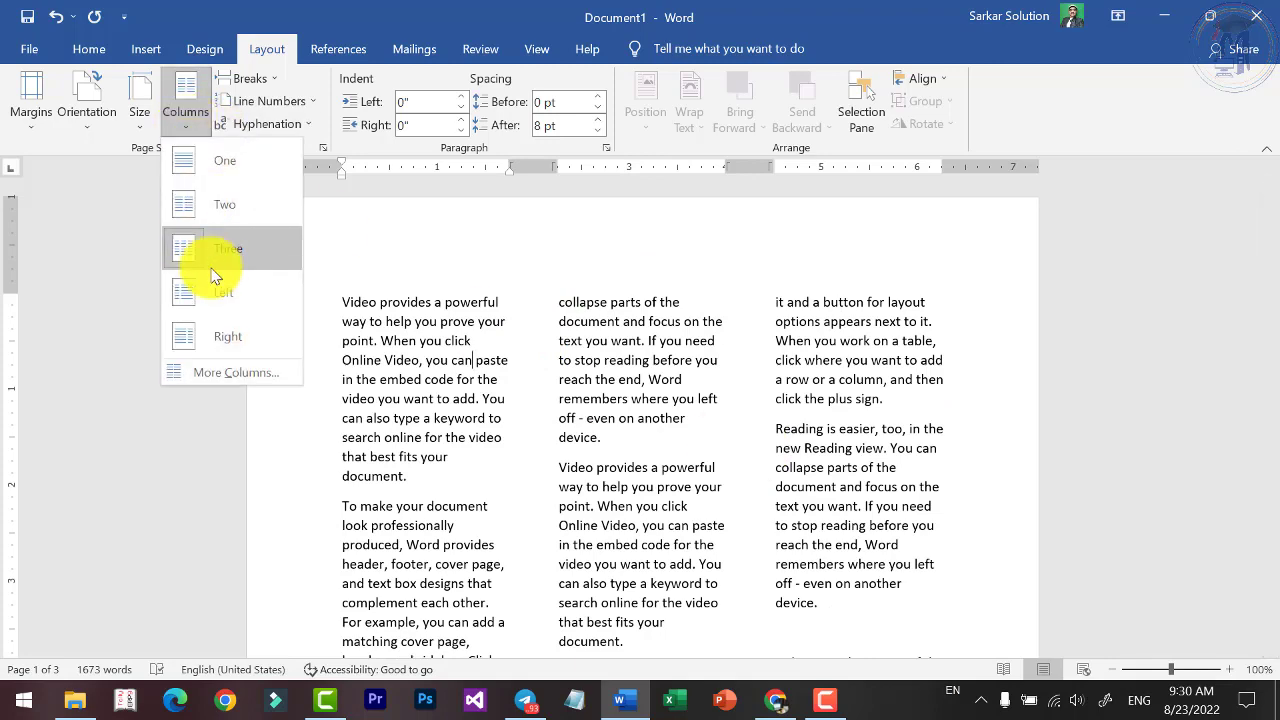
pyautogui.click(218, 287)
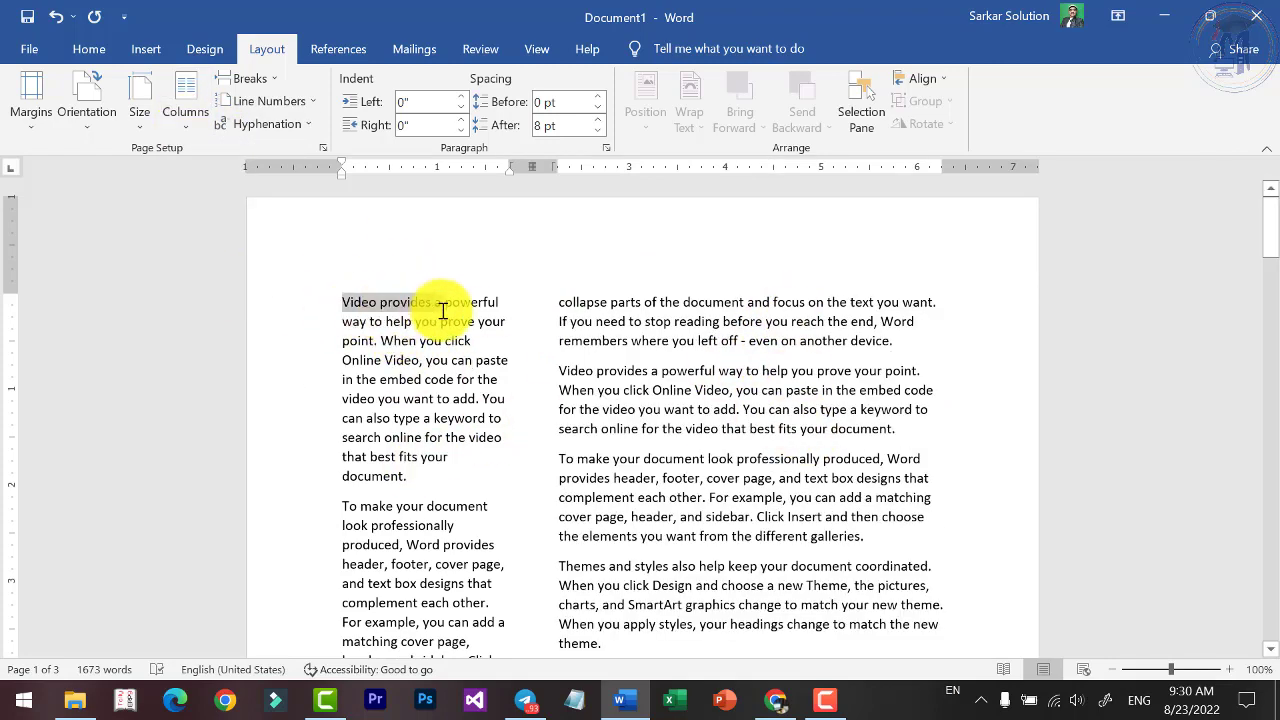
# Select the phrases 'Video provides a' and 'stop reading before you' and apply the Left column layout.
pyautogui.moveTo(356, 306); pyautogui.dragTo(445, 303)
pyautogui.moveTo(645, 321); pyautogui.dragTo(788, 322)
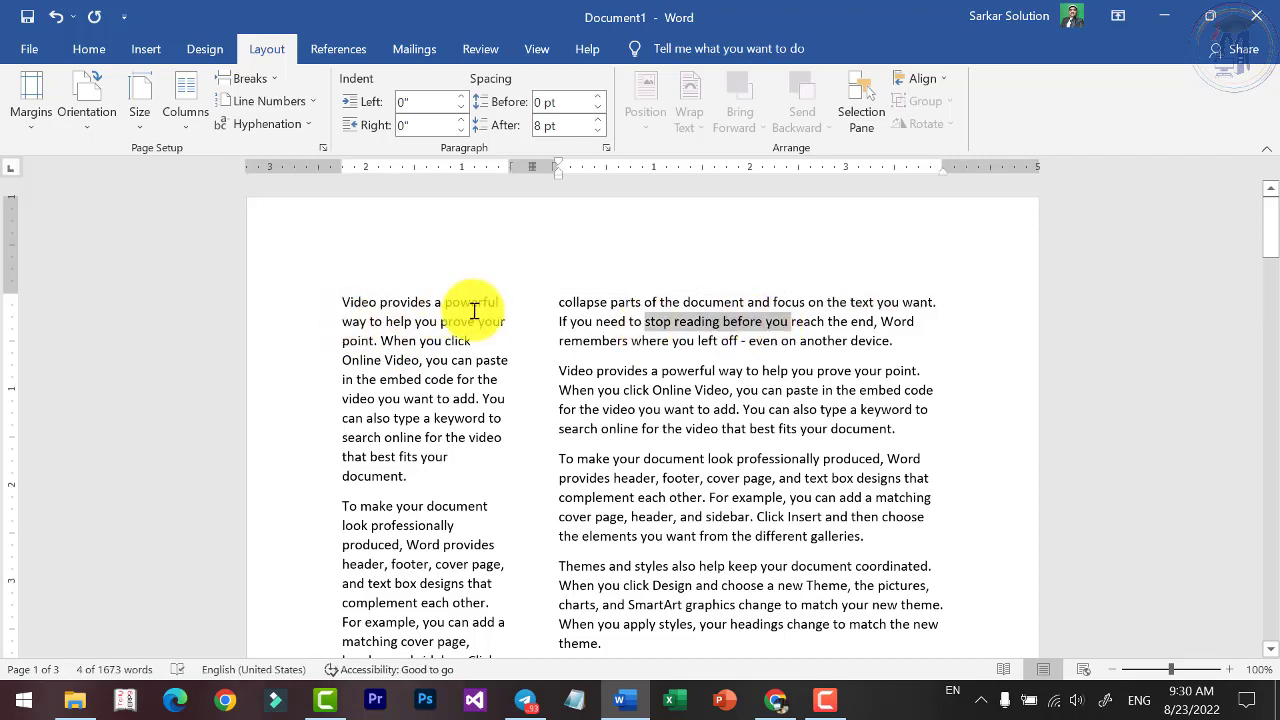
pyautogui.click(193, 127)
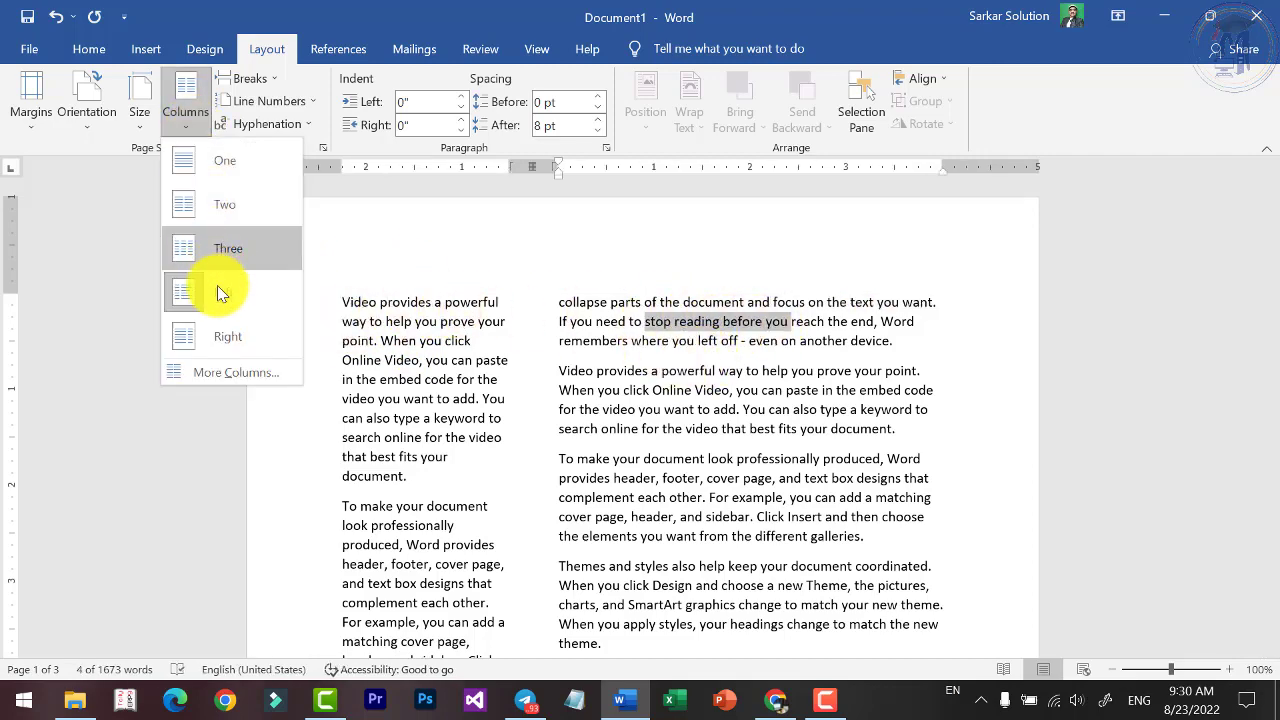
pyautogui.click(222, 332)
pyautogui.click(186, 100)
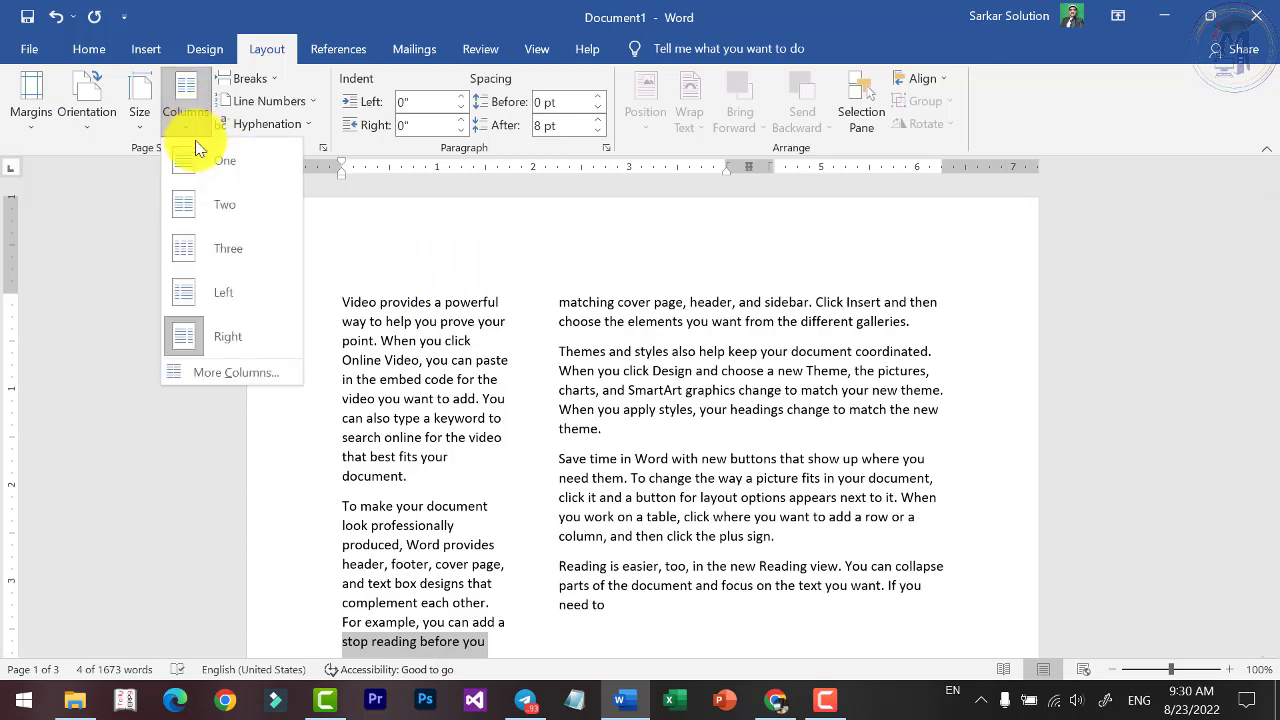
pyautogui.click(226, 300)
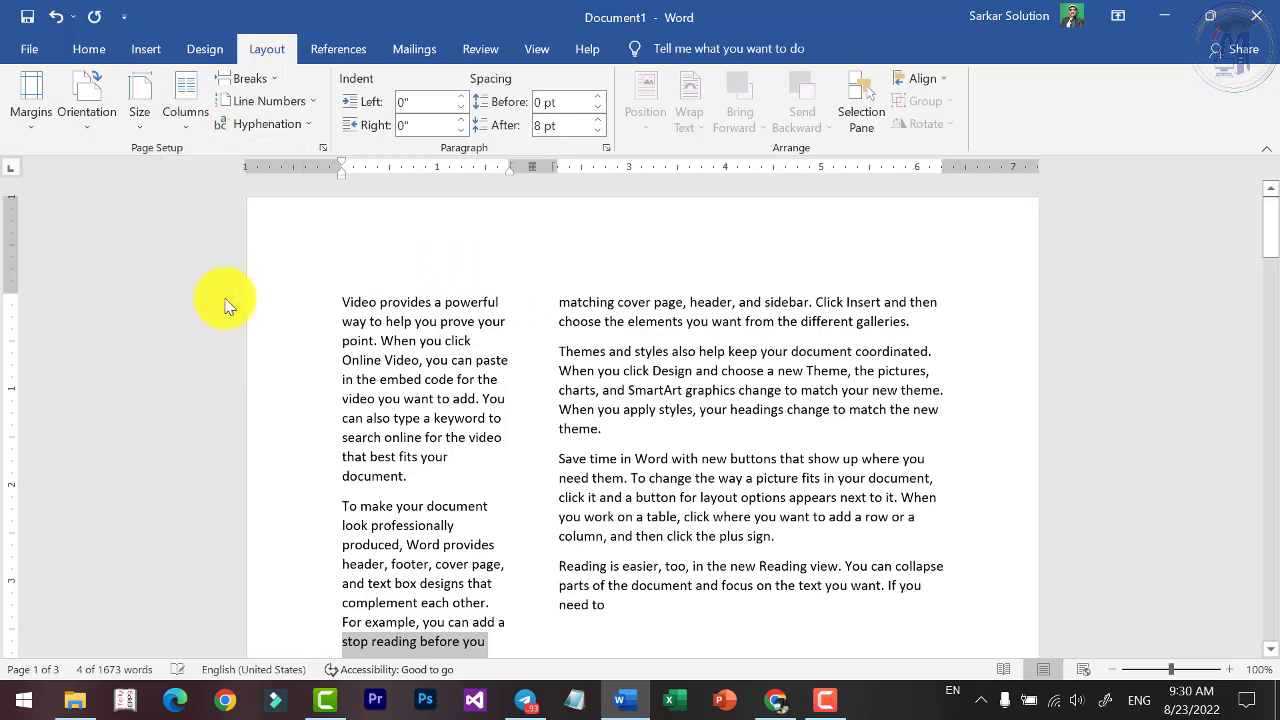
# Switch to One column, try the Right layout, then return to One column.
pyautogui.click(190, 112)
pyautogui.click(226, 150)
pyautogui.click(208, 121)
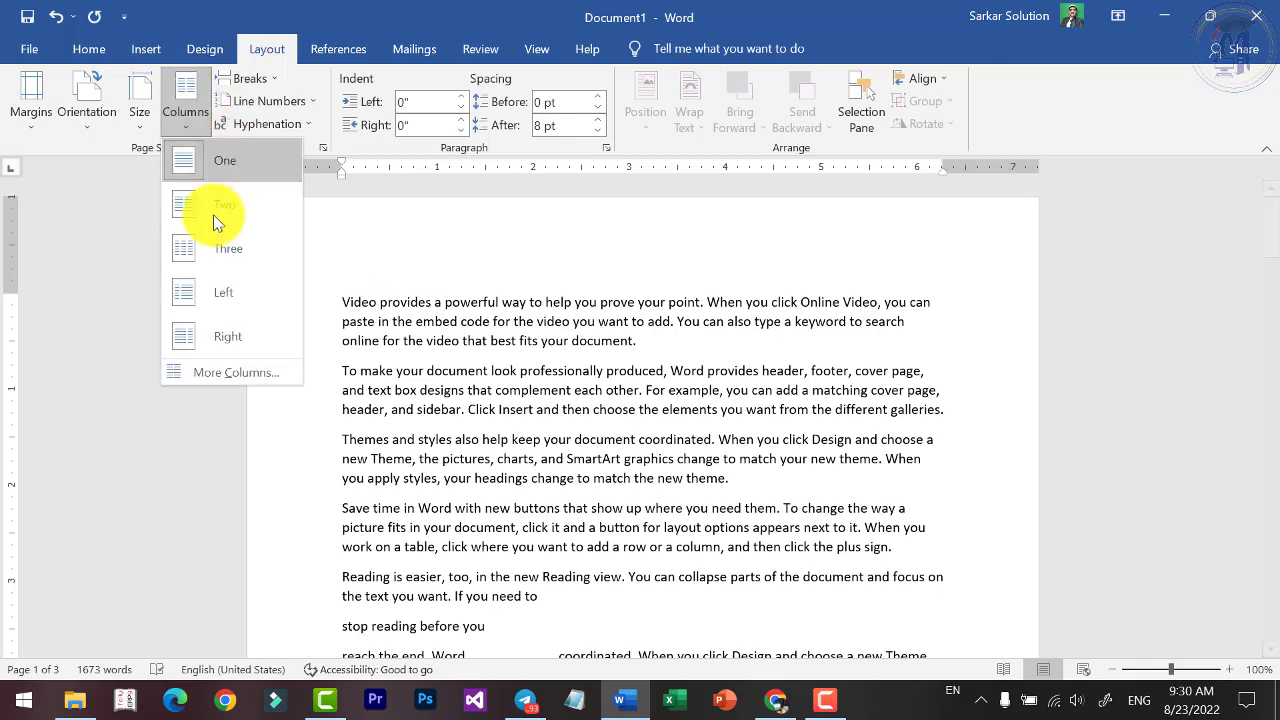
pyautogui.click(227, 336)
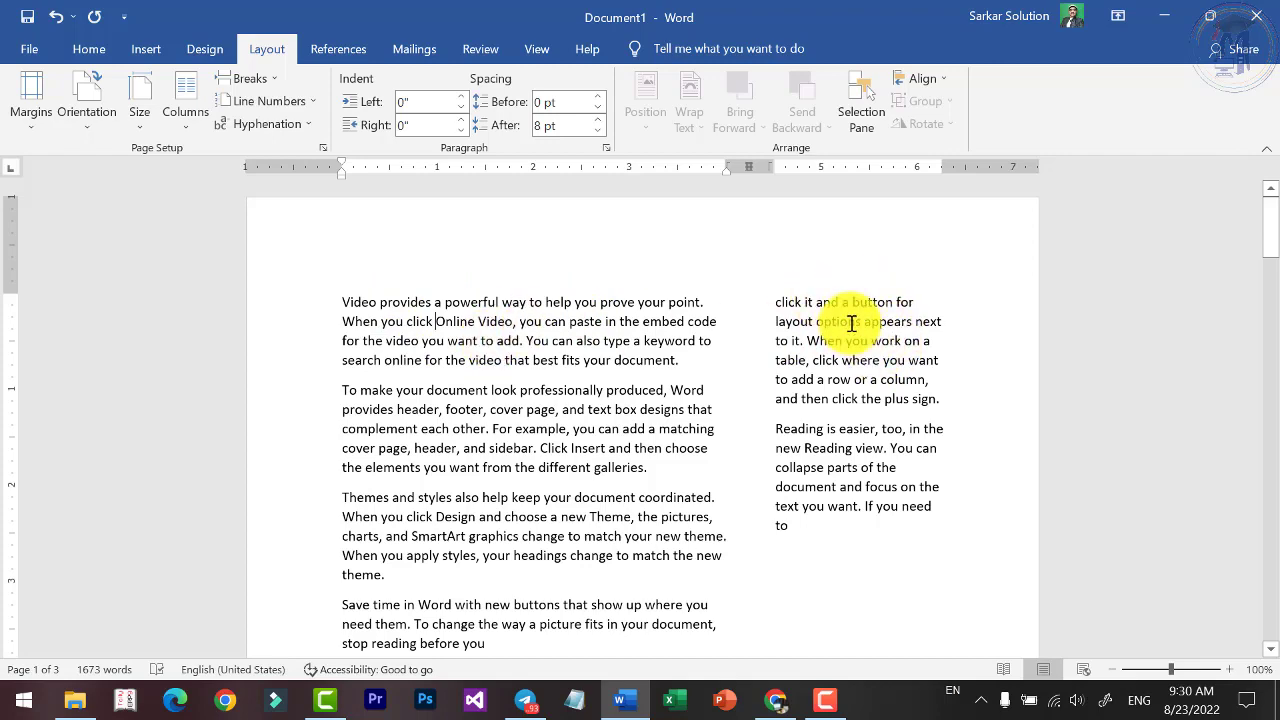
pyautogui.click(187, 127)
pyautogui.click(220, 153)
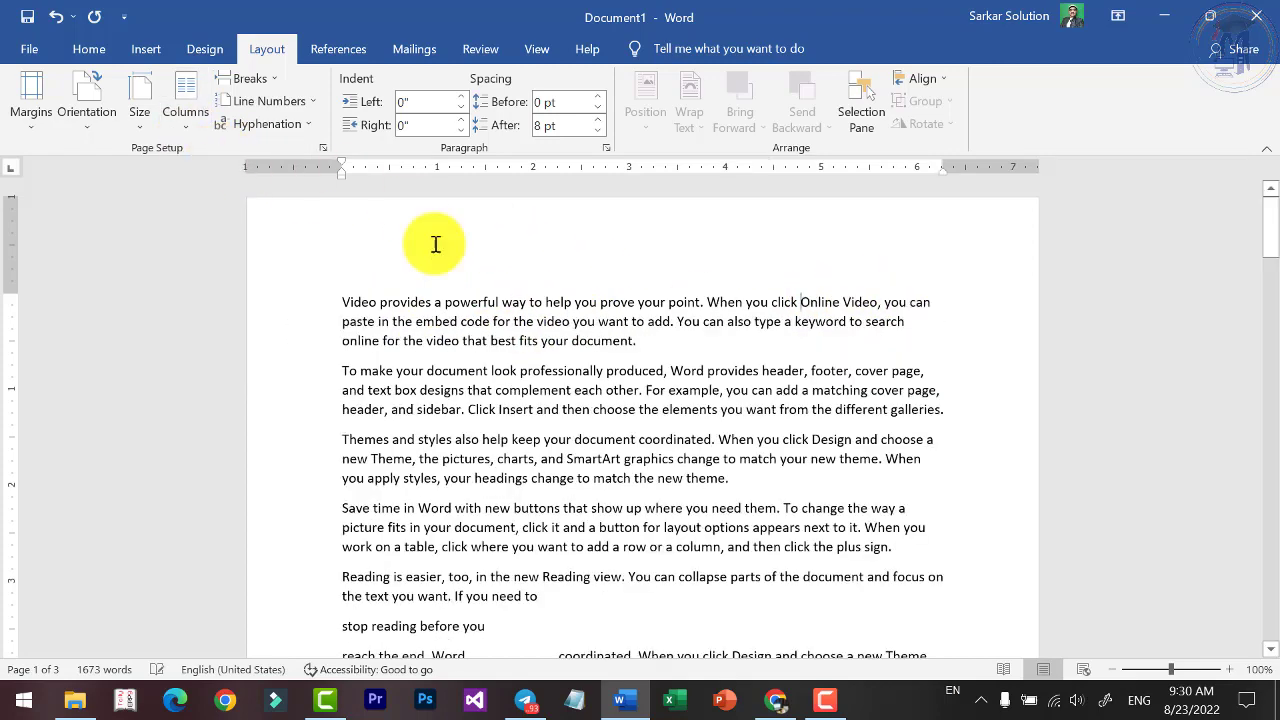
pyautogui.click(184, 110)
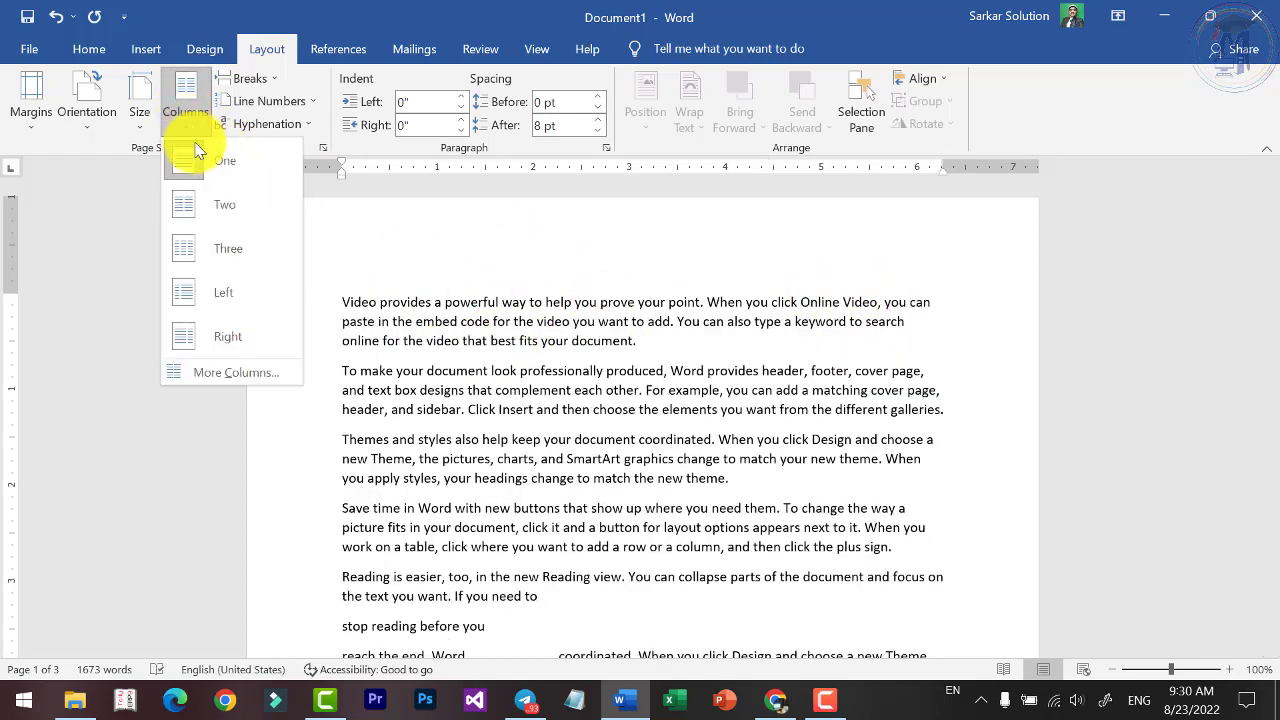
# Apply three equal-width columns with a line between, then revert the text to One column.
pyautogui.click(240, 375)
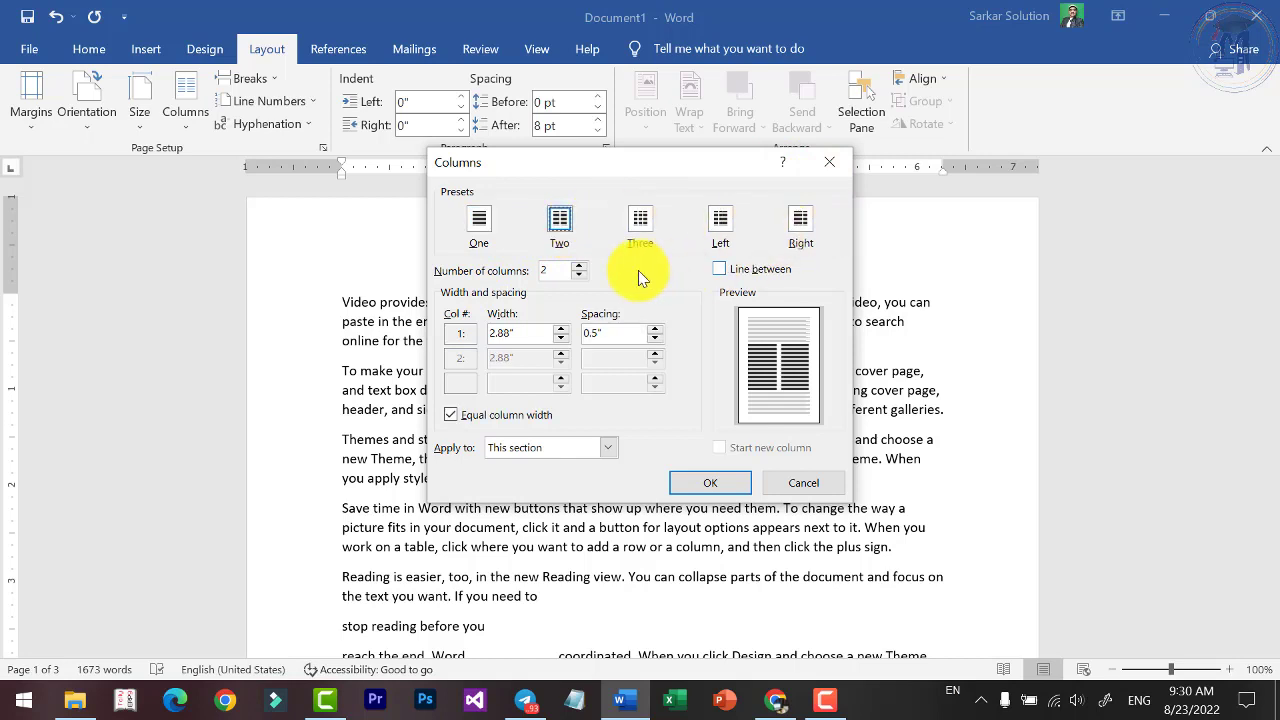
pyautogui.click(577, 266)
pyautogui.click(577, 266)
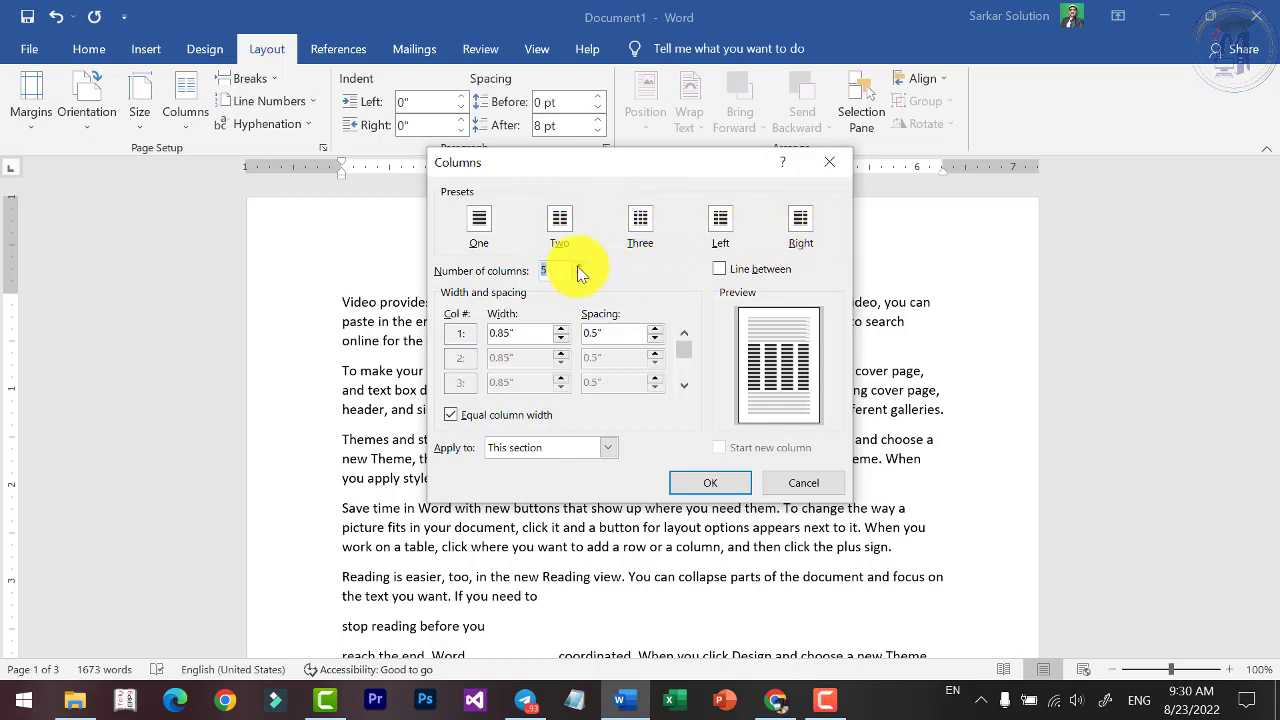
pyautogui.click(577, 266)
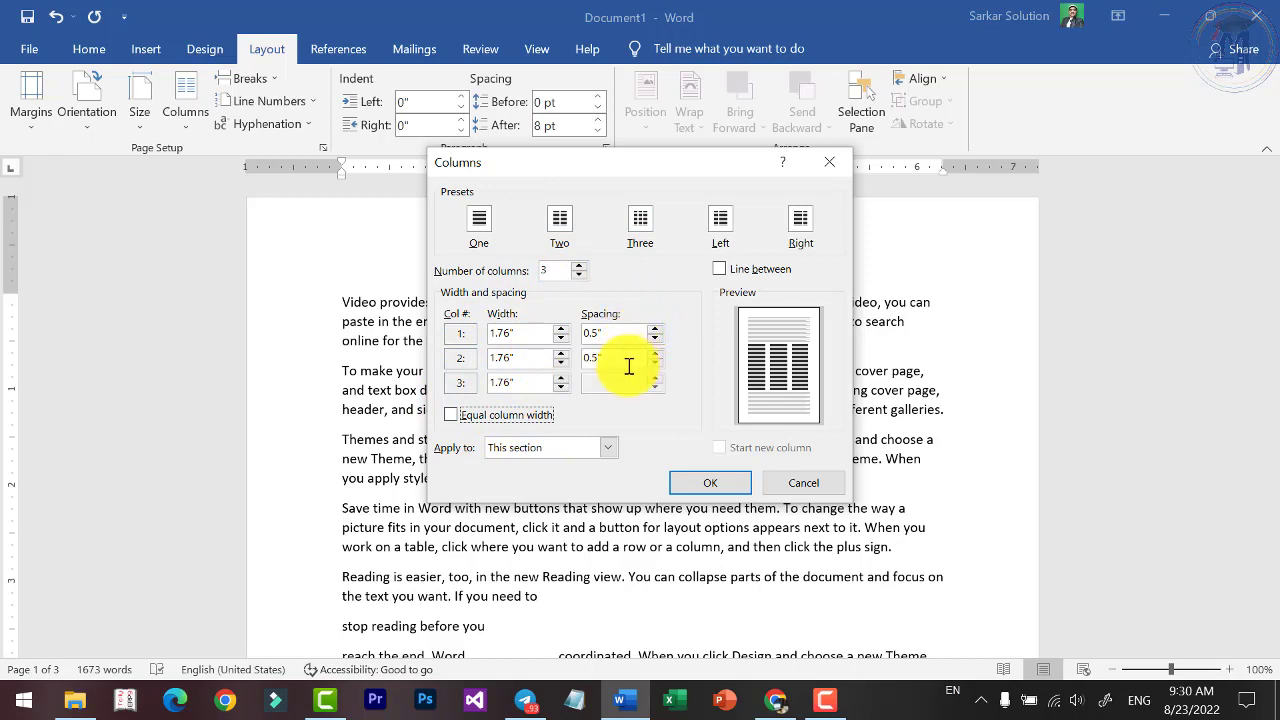
pyautogui.click(512, 413)
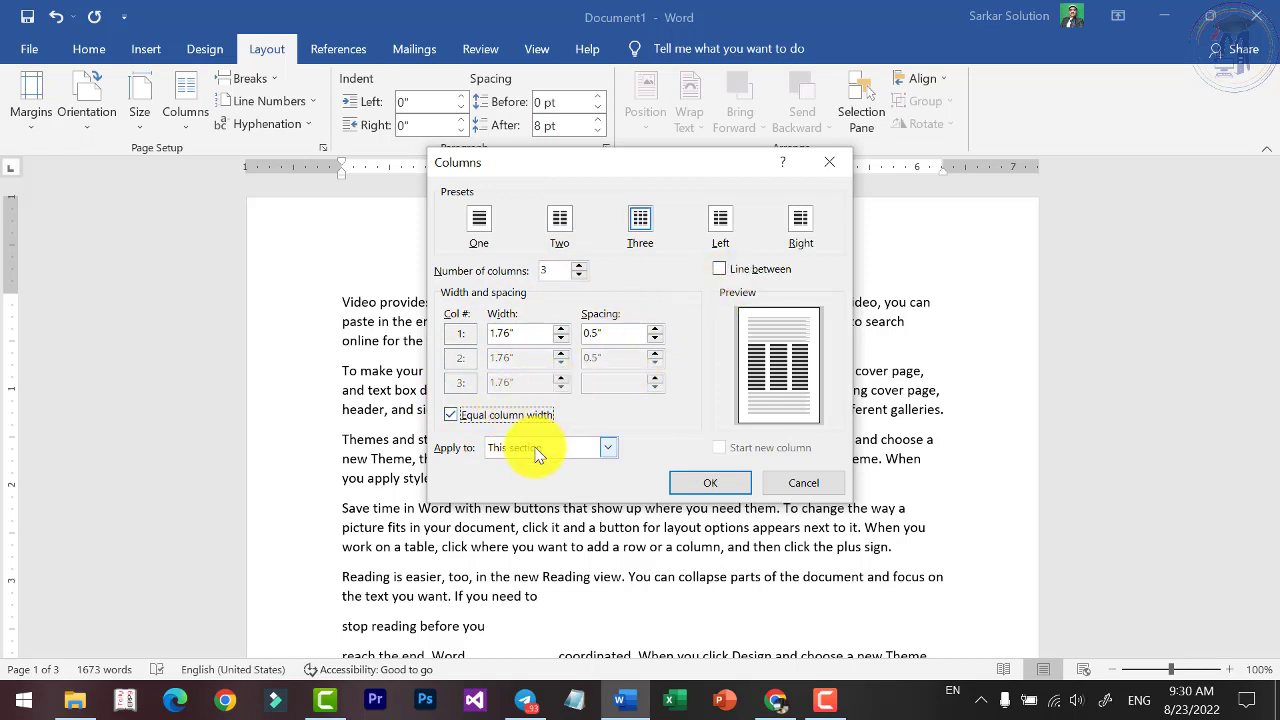
pyautogui.click(734, 269)
pyautogui.click(710, 483)
pyautogui.moveTo(578, 313)
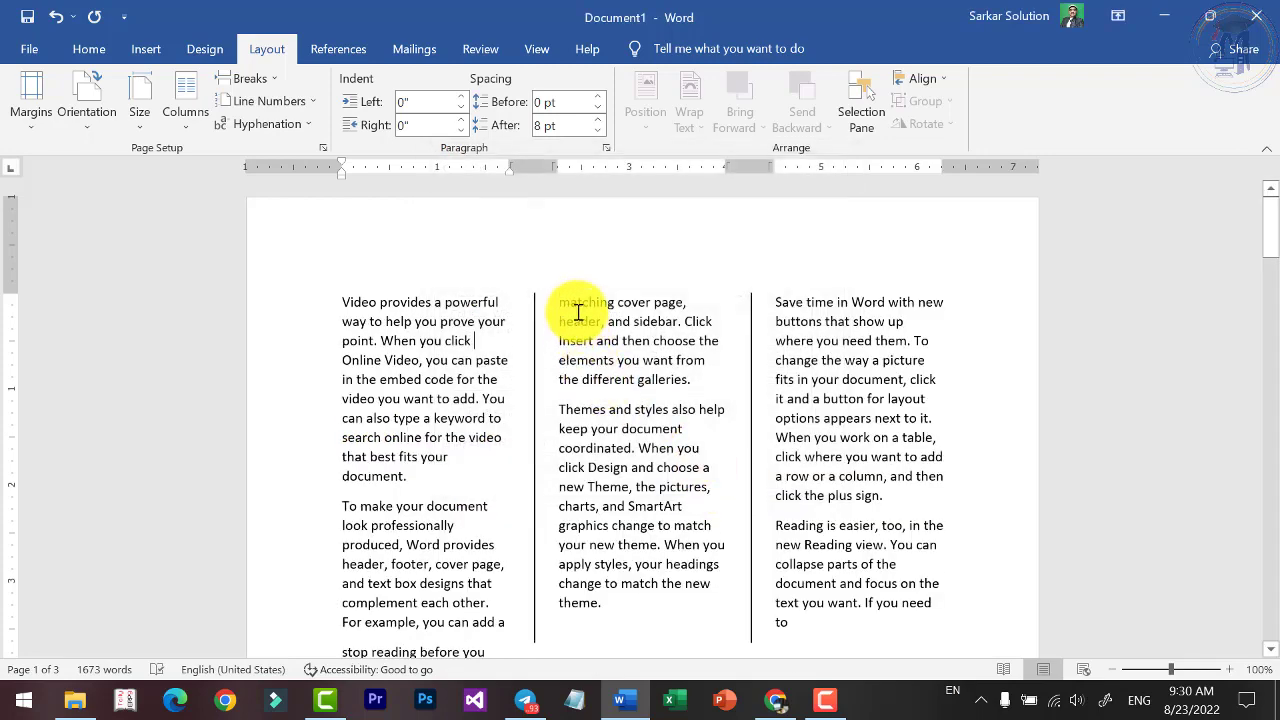
pyautogui.click(190, 129)
pyautogui.click(228, 163)
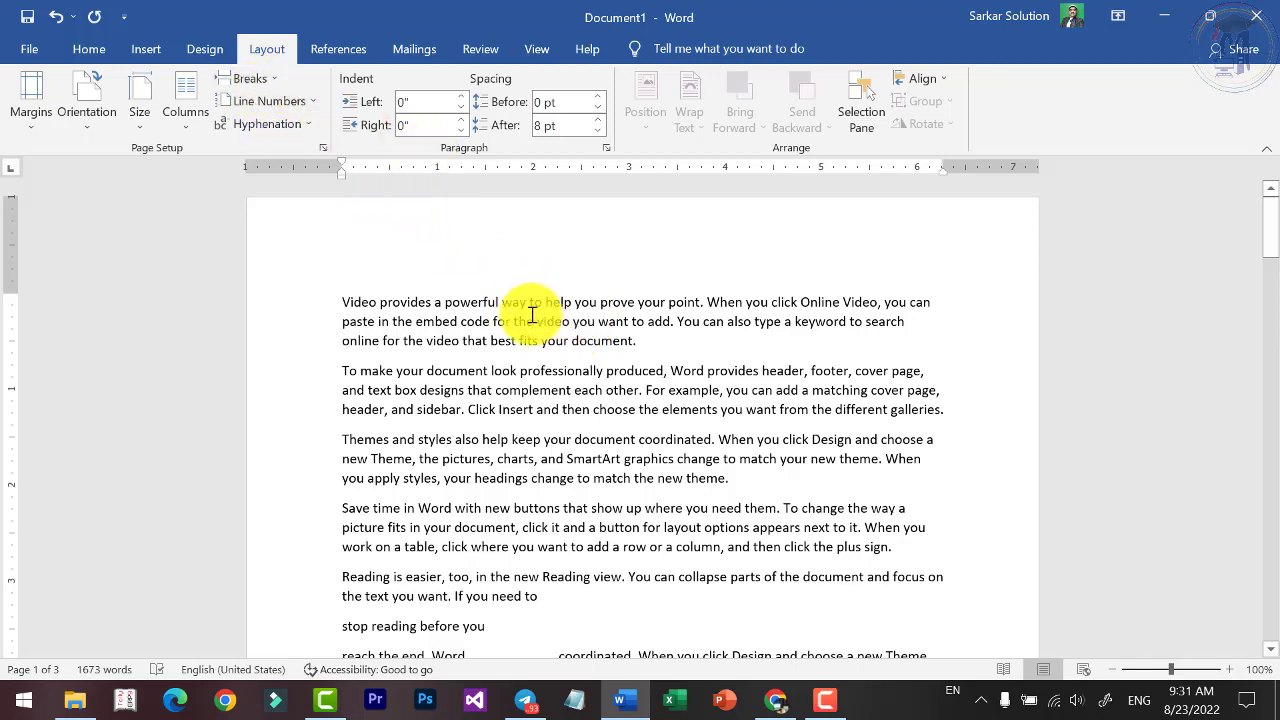
# Select the entire document and set it to One column.
pyautogui.keyDown('ctrl'); pyautogui.scroll(-5, 519, 313); pyautogui.keyUp('ctrl')
pyautogui.keyDown('ctrl'); pyautogui.scroll(-3, 571, 349); pyautogui.keyUp('ctrl')
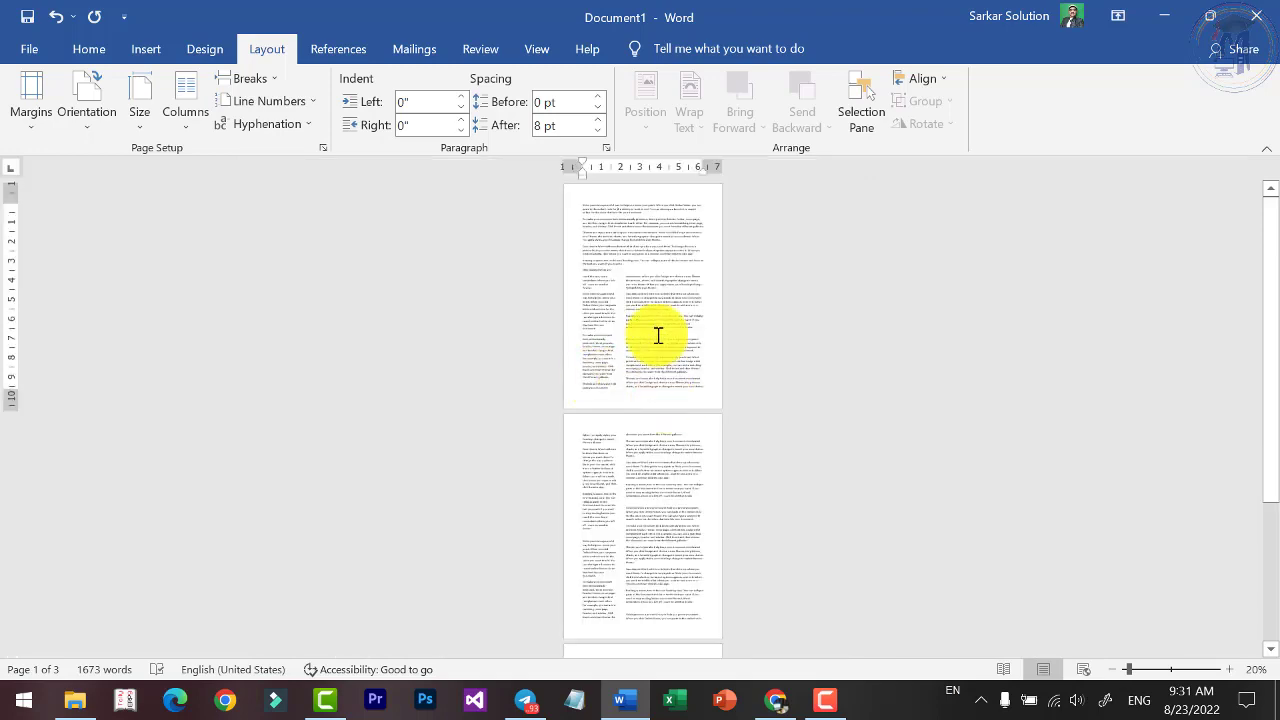
pyautogui.hotkey('ctrl', 'a')
pyautogui.click(187, 104)
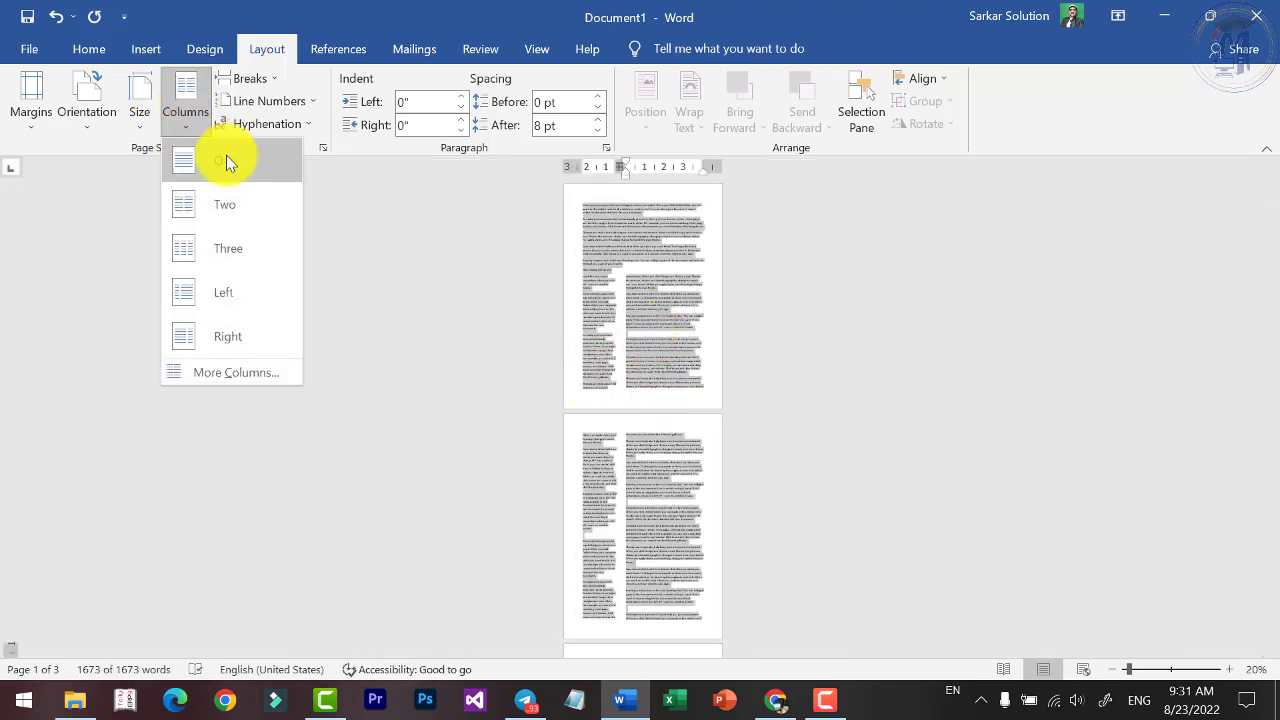
pyautogui.click(226, 155)
pyautogui.click(666, 329)
# Place the insertion point right after 'If you need to' in the opening paragraph.
pyautogui.keyDown('ctrl'); pyautogui.scroll(4, 666, 329); pyautogui.keyUp('ctrl')
pyautogui.keyDown('ctrl'); pyautogui.scroll(1, 657, 290); pyautogui.keyUp('ctrl')
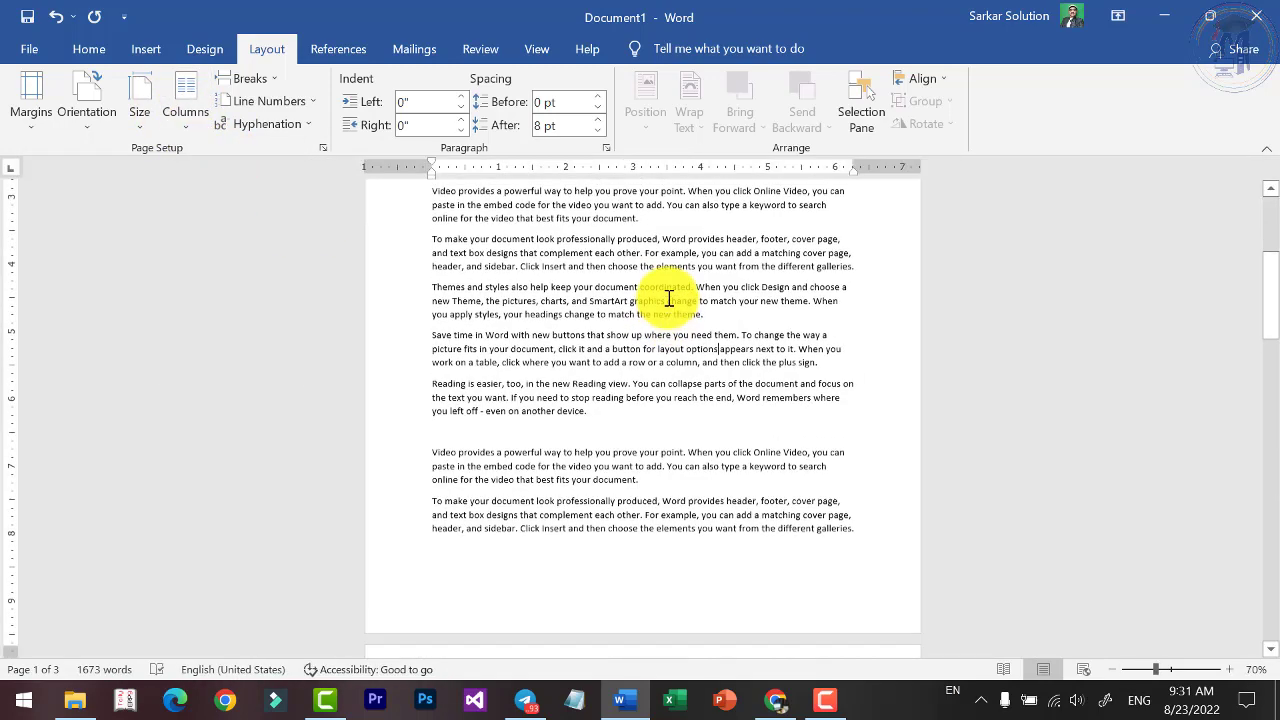
pyautogui.scroll(3, 608, 310)
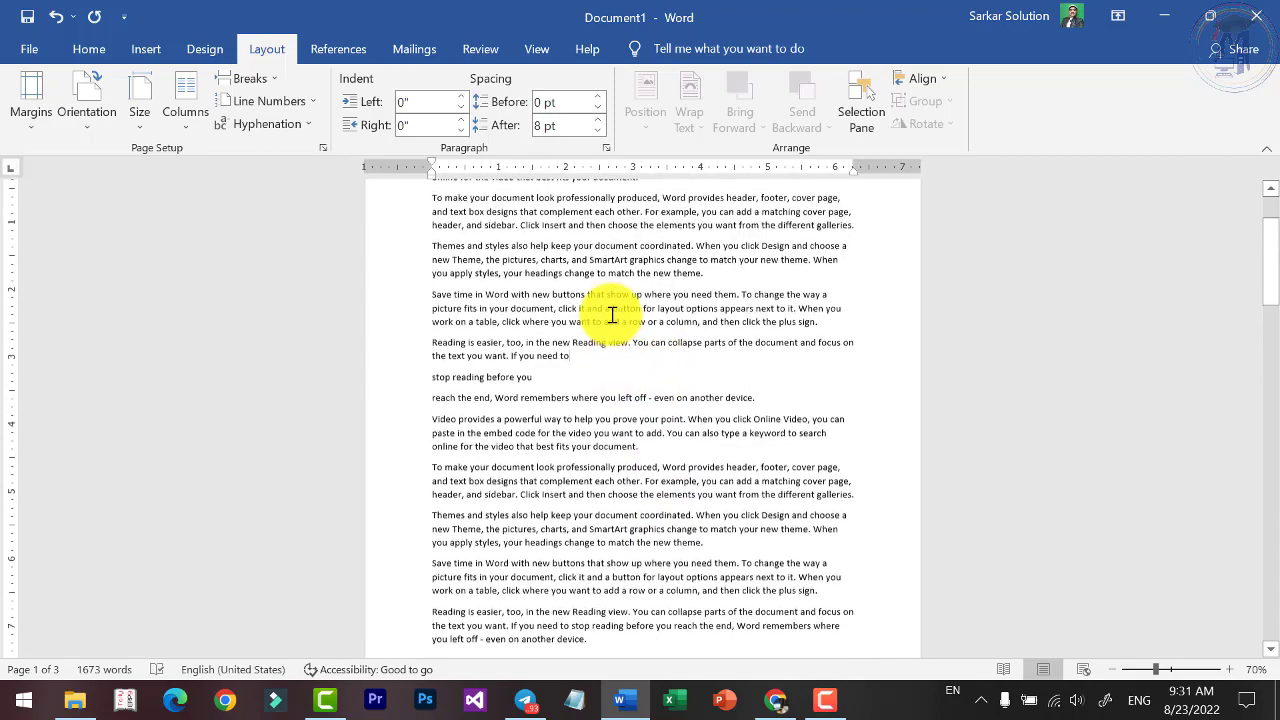
pyautogui.scroll(2, 608, 312)
pyautogui.keyDown('ctrl'); pyautogui.scroll(3, 582, 425); pyautogui.keyUp('ctrl')
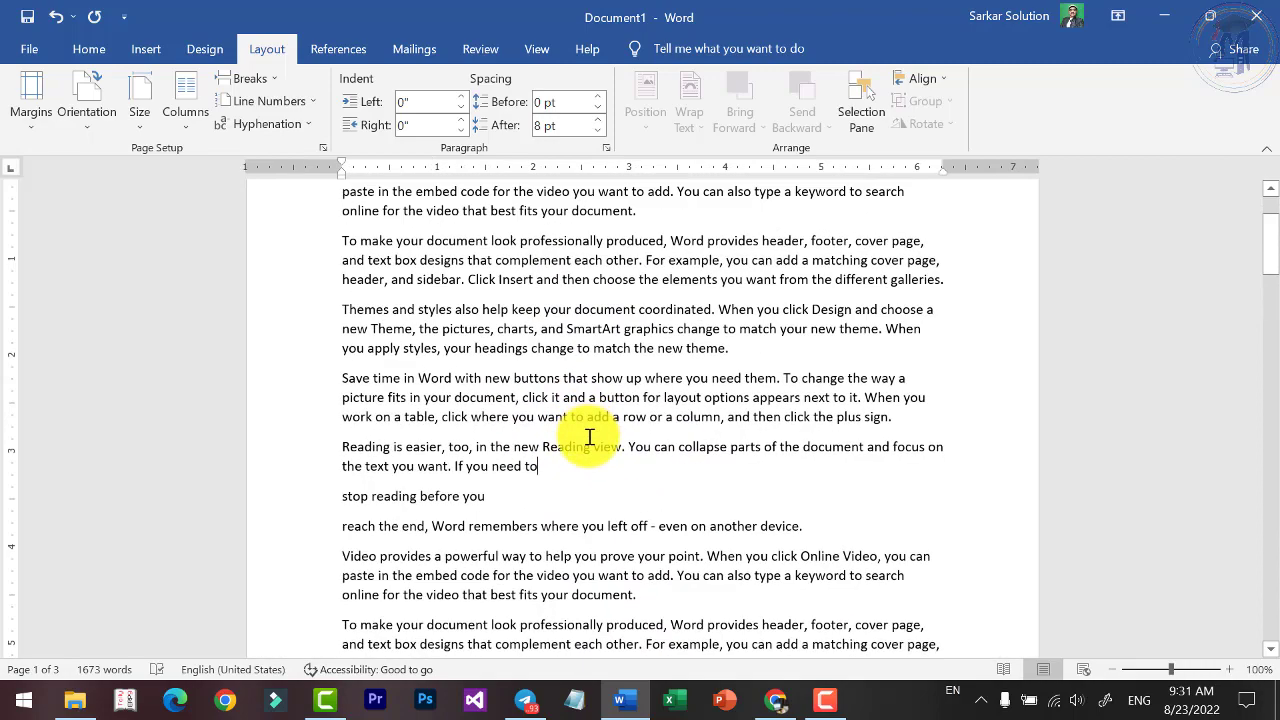
pyautogui.scroll(-1, 588, 400)
pyautogui.scroll(-3, 586, 390)
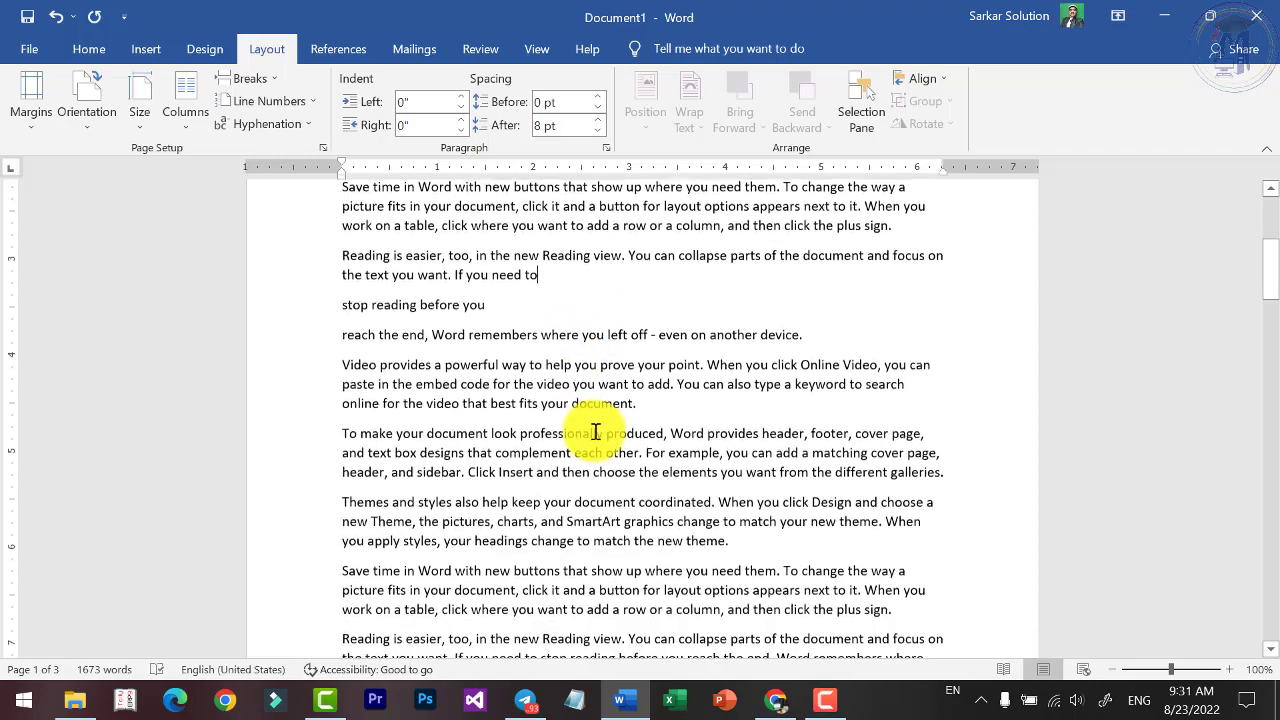
pyautogui.keyDown('ctrl'); pyautogui.scroll(-1, 590, 428); pyautogui.keyUp('ctrl')
pyautogui.scroll(3, 600, 415)
pyautogui.scroll(2, 600, 410)
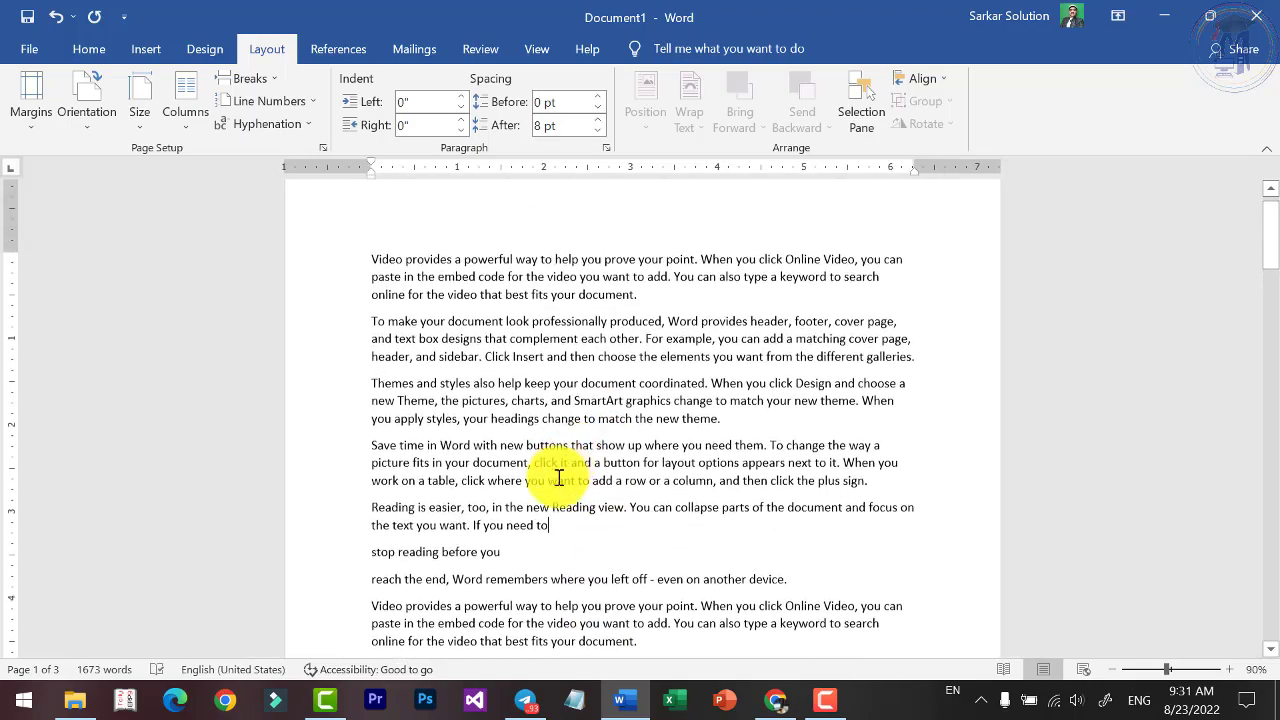
pyautogui.click(372, 260)
pyautogui.keyDown('shift'); pyautogui.click(610, 514); pyautogui.keyUp('shift')
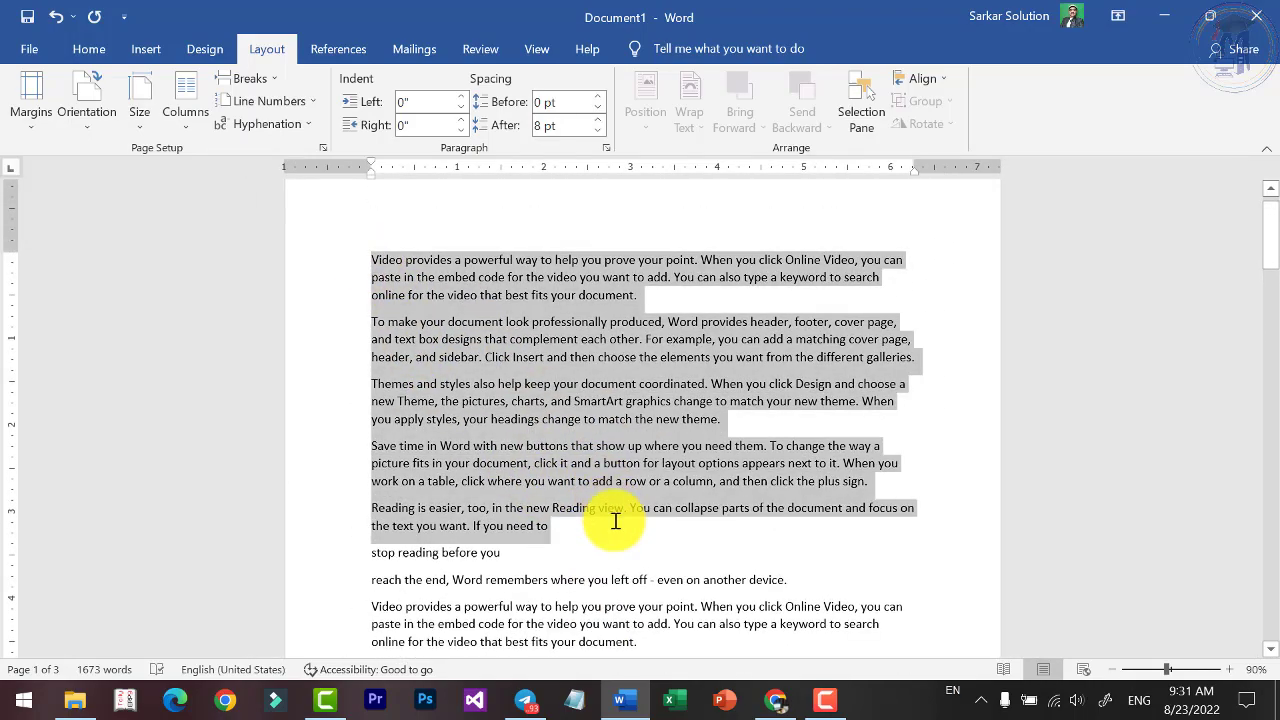
pyautogui.click(551, 517)
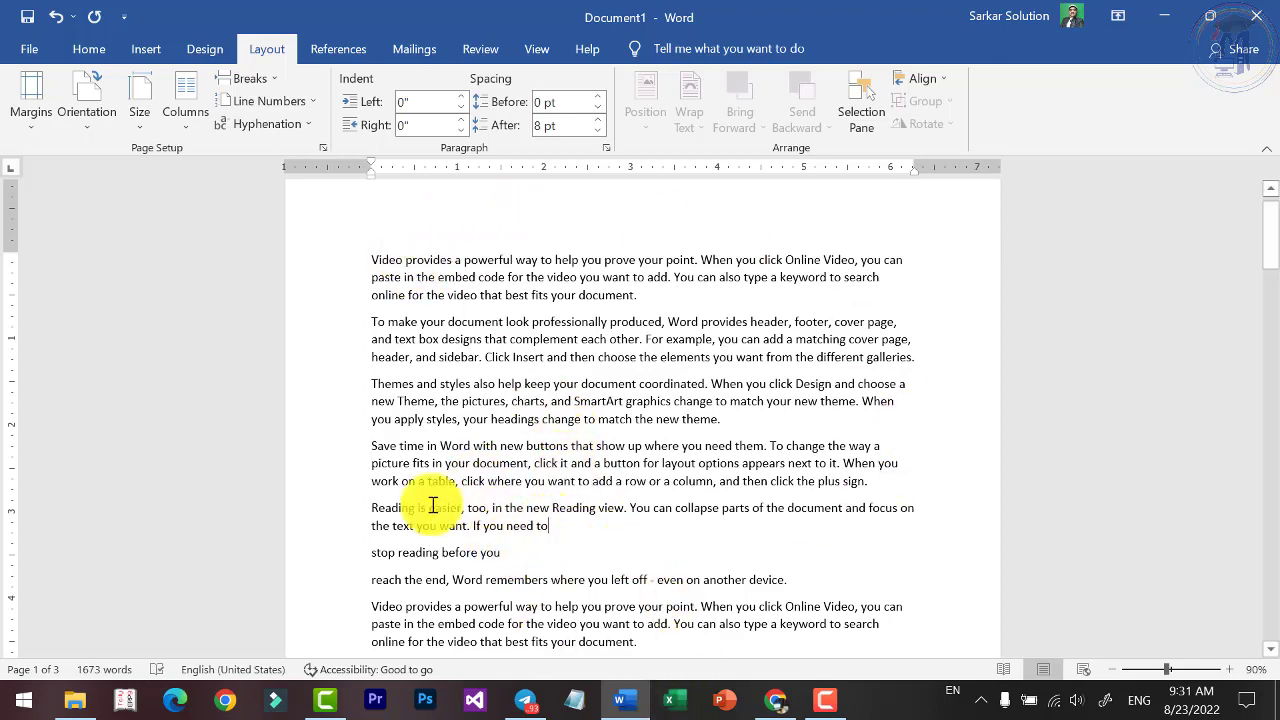
# Insert a page break after 'If you need to'.
pyautogui.click(266, 84)
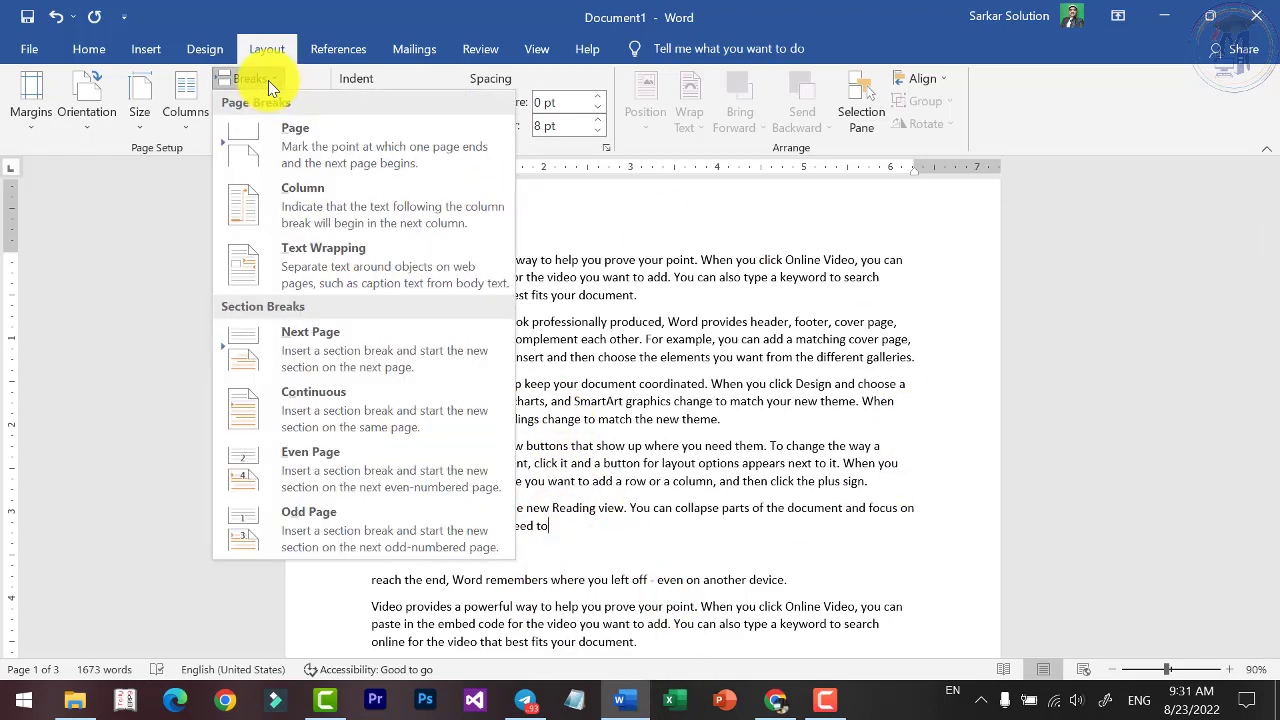
pyautogui.click(304, 149)
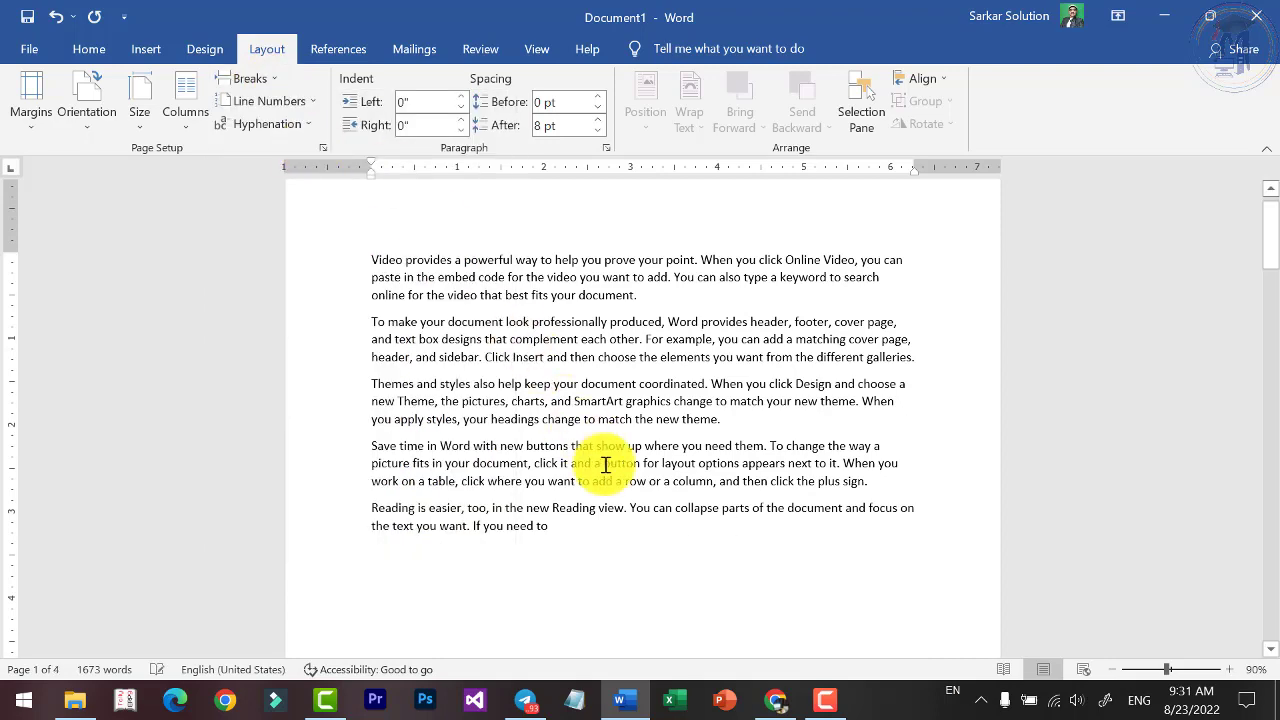
pyautogui.scroll(-5, 636, 465)
pyautogui.scroll(-3, 636, 450)
pyautogui.scroll(-5, 620, 410)
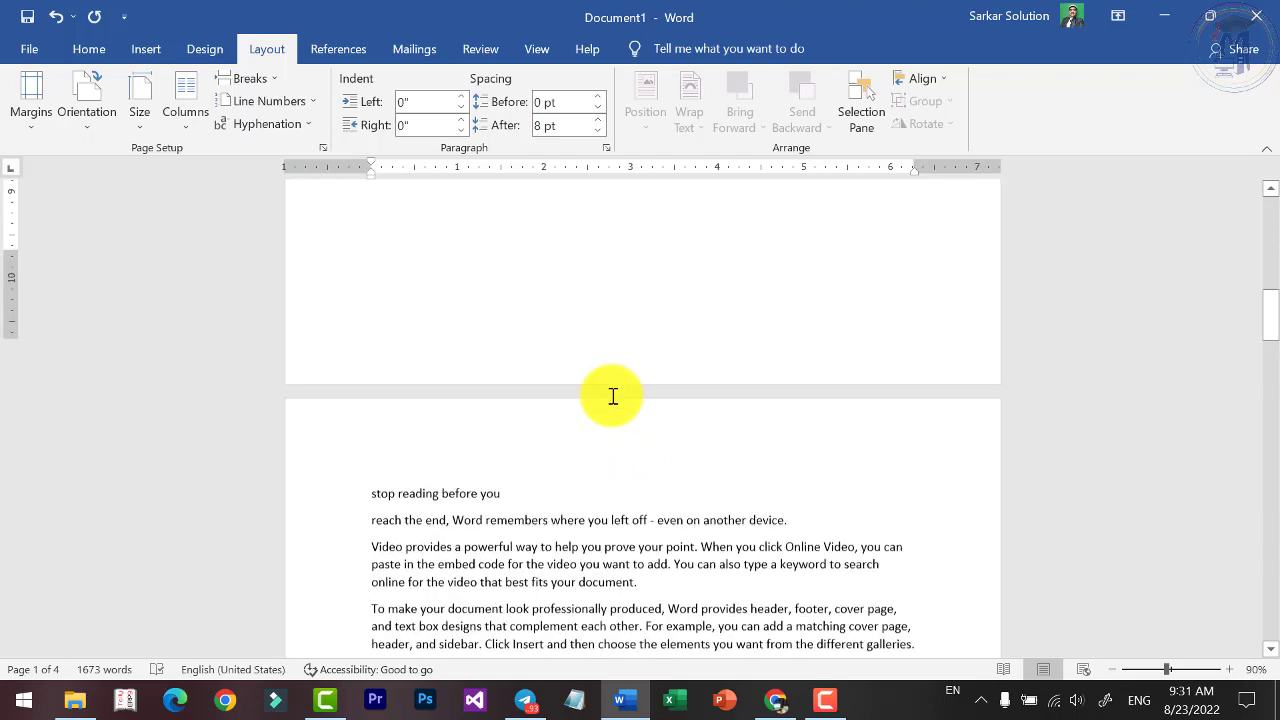
pyautogui.scroll(-1, 600, 394)
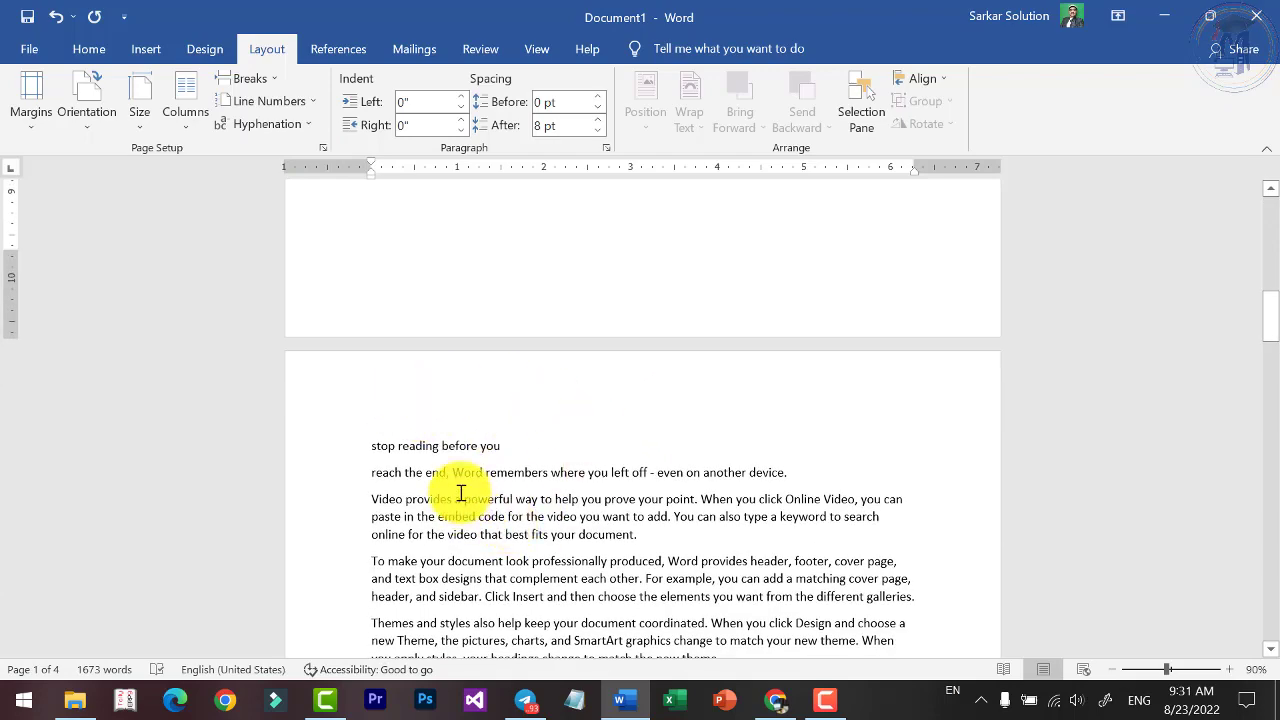
# Undo the page break and reopen the Breaks list.
pyautogui.hotkey('ctrl', 'z')
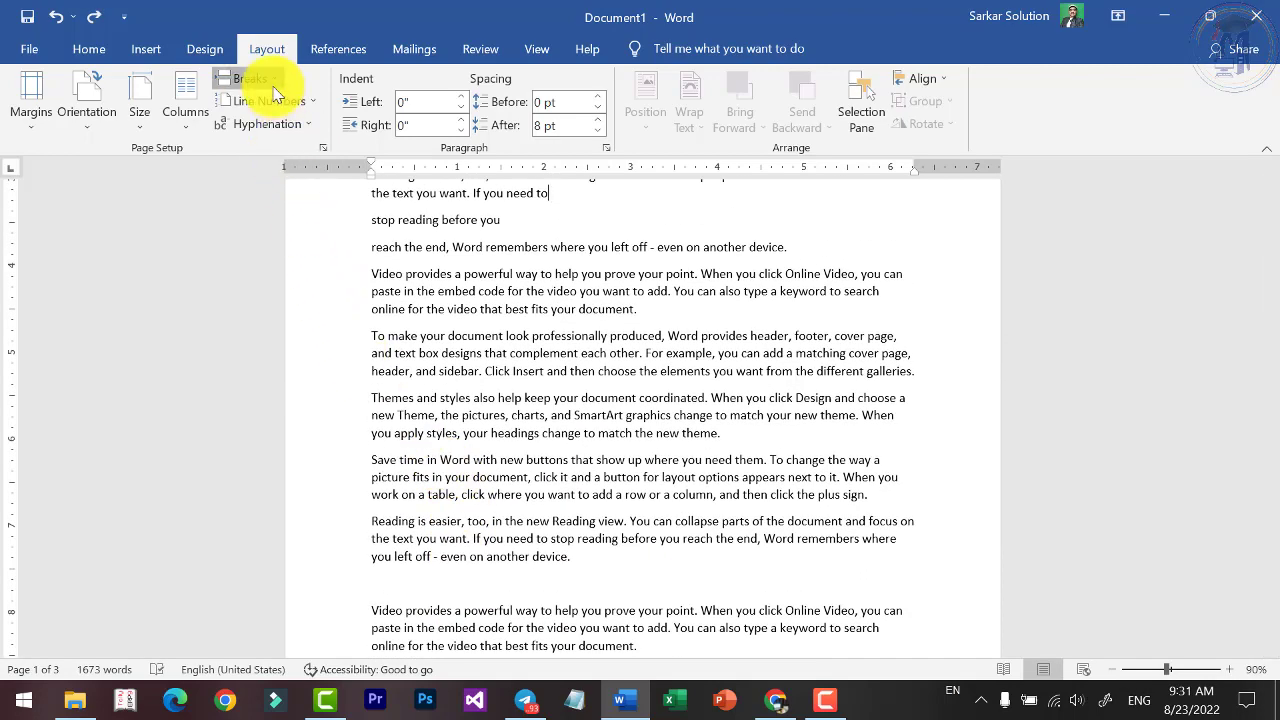
pyautogui.click(255, 78)
pyautogui.scroll(2, 700, 409)
pyautogui.scroll(3, 543, 334)
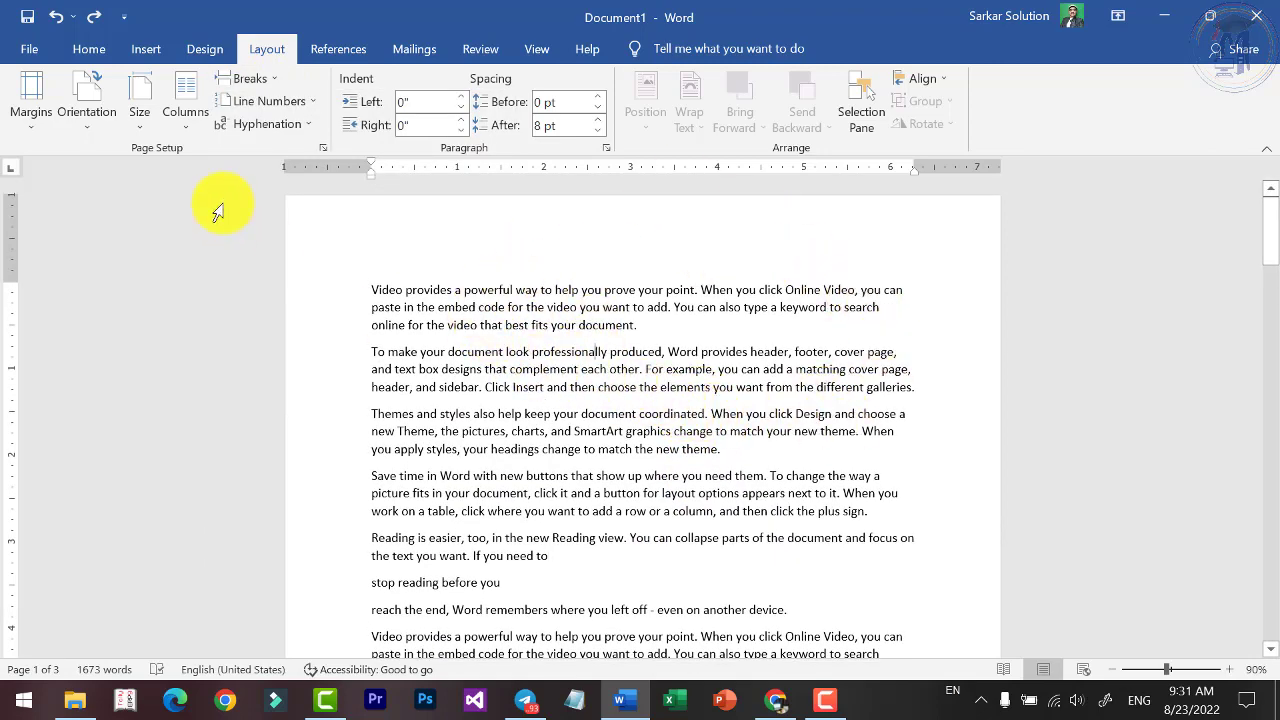
pyautogui.click(188, 121)
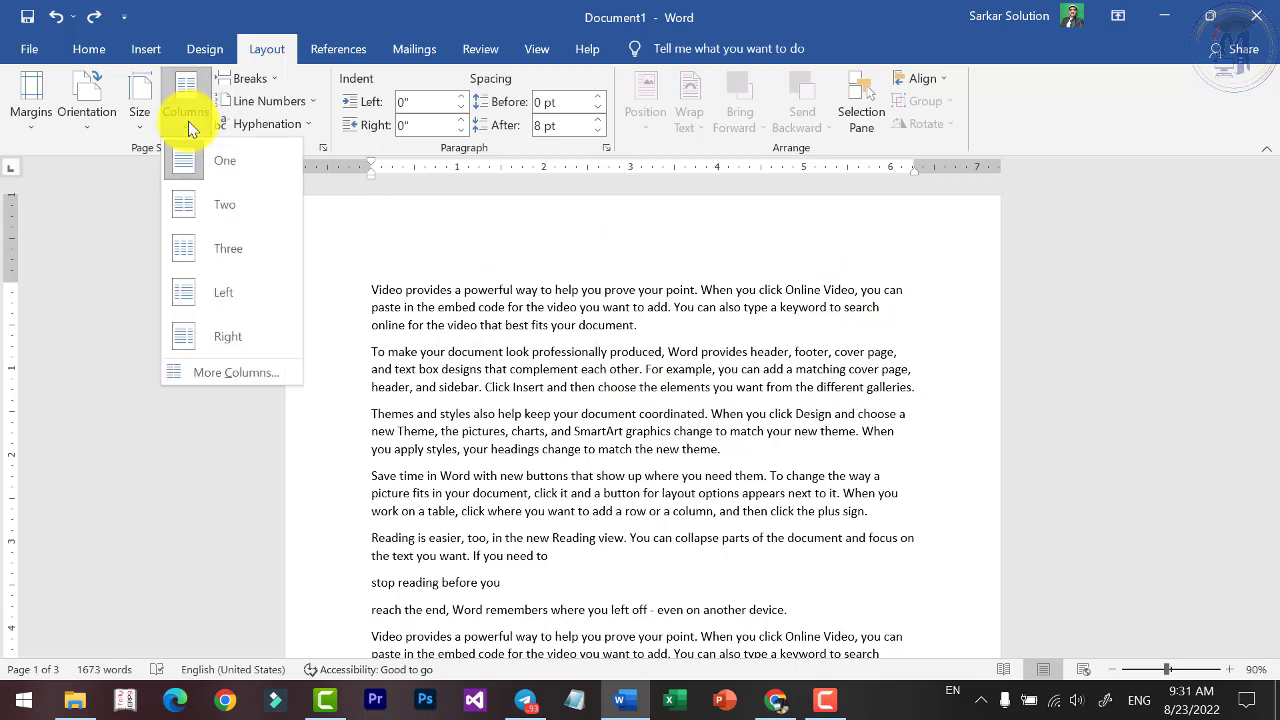
pyautogui.click(214, 208)
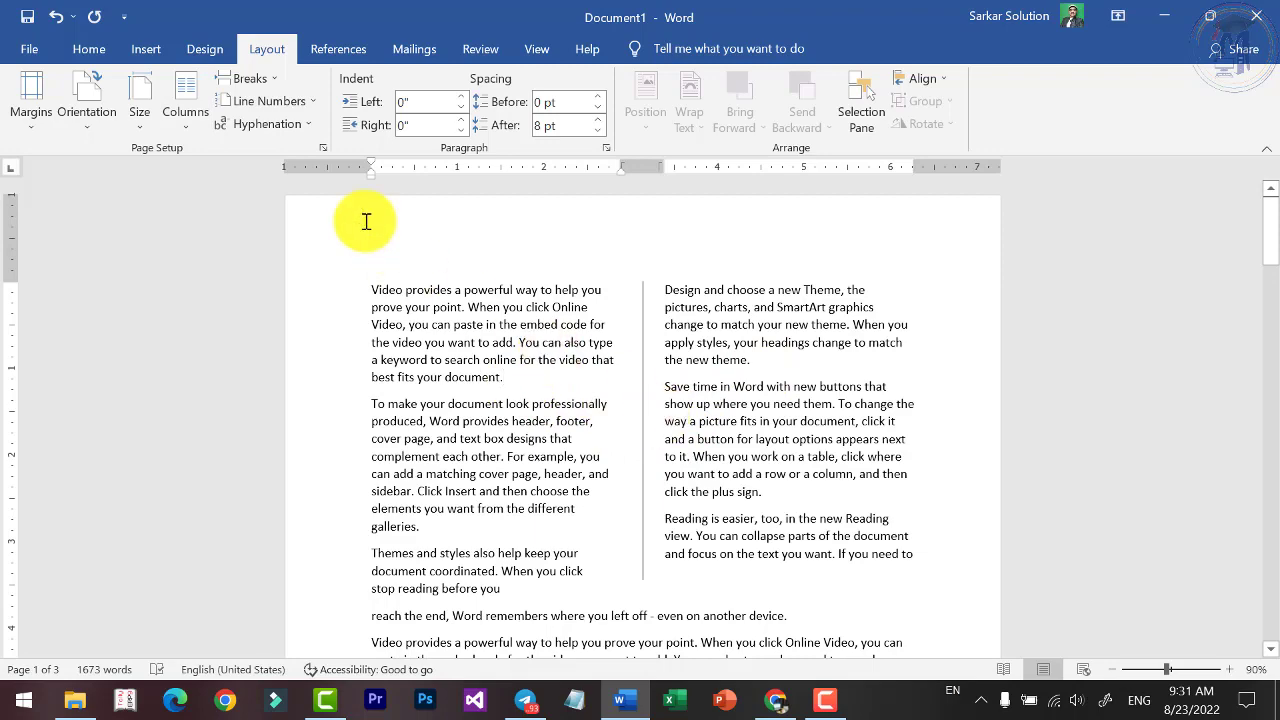
pyautogui.click(250, 78)
pyautogui.click(299, 187)
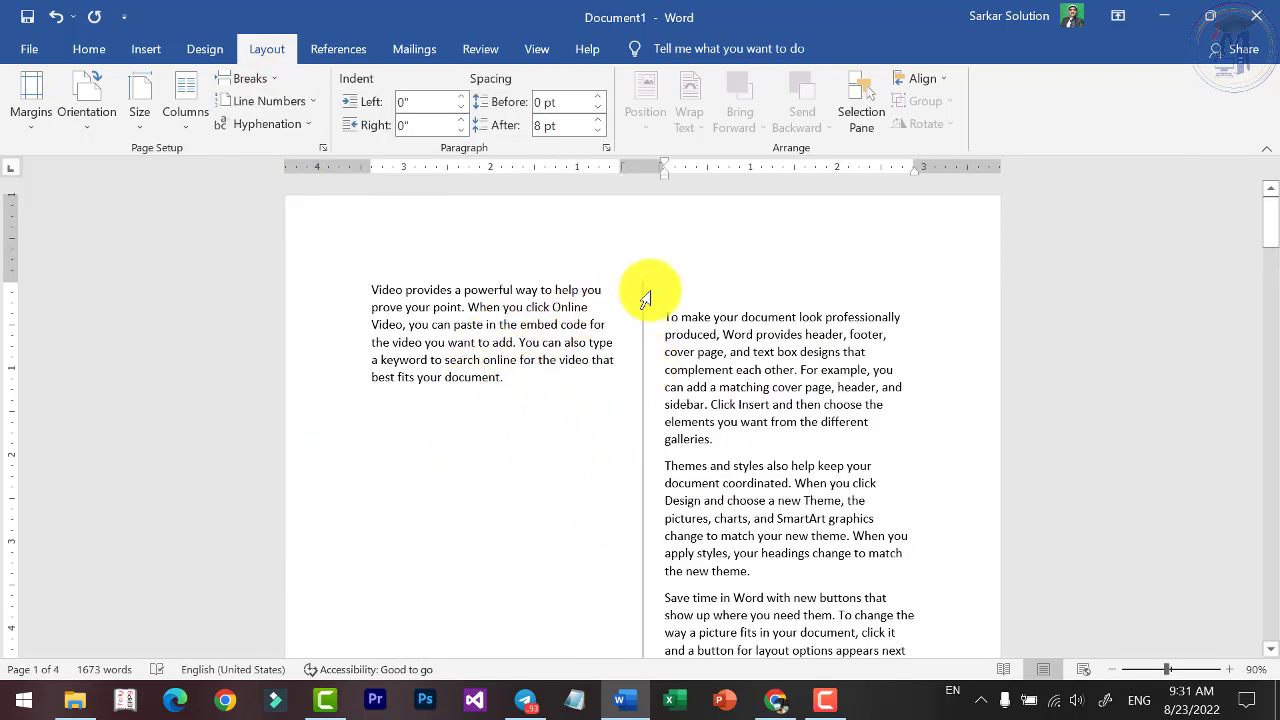
pyautogui.scroll(-2, 757, 323)
pyautogui.scroll(-1, 779, 399)
pyautogui.scroll(2, 779, 399)
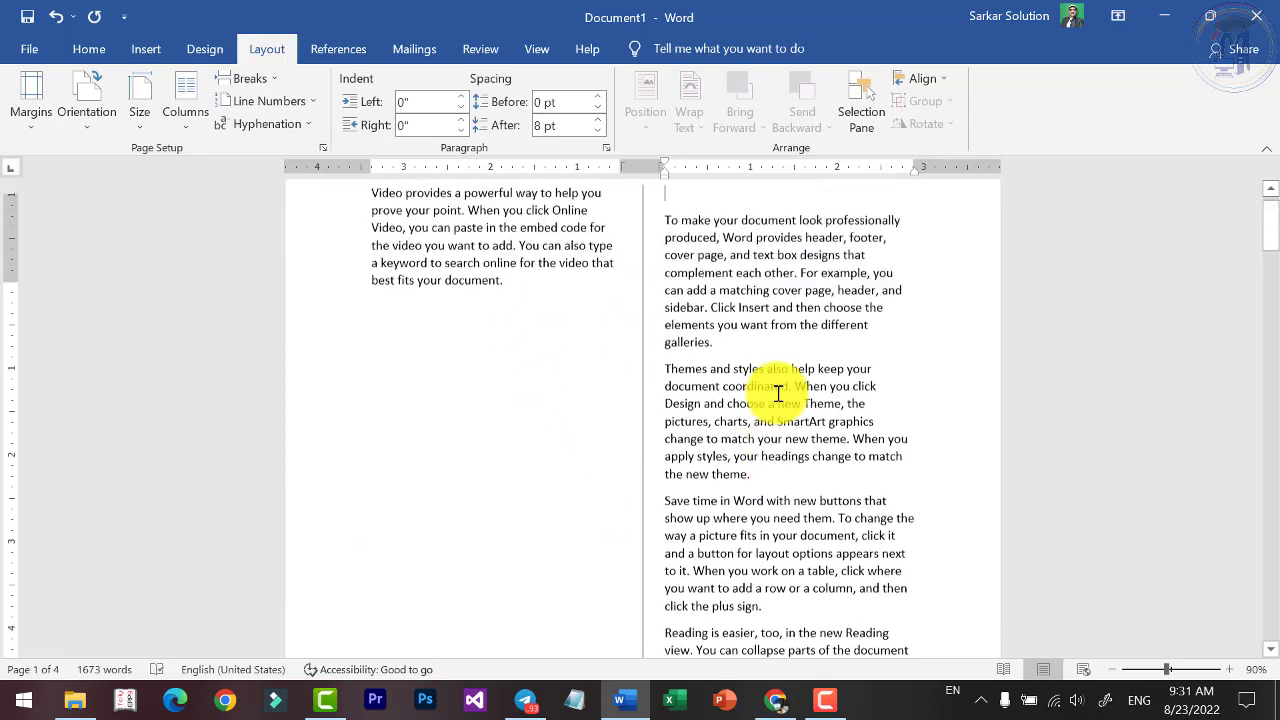
pyautogui.scroll(1, 779, 395)
pyautogui.hotkey('ctrl', 'z')
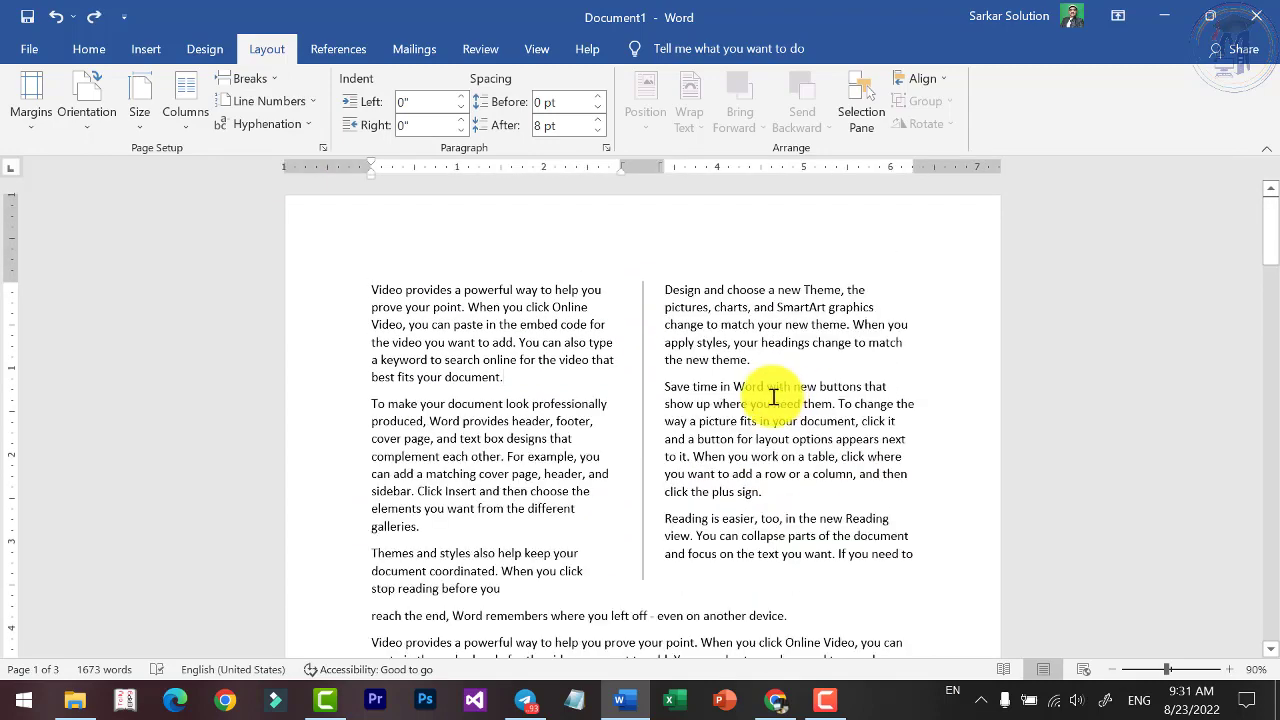
pyautogui.hotkey('ctrl', 'a')
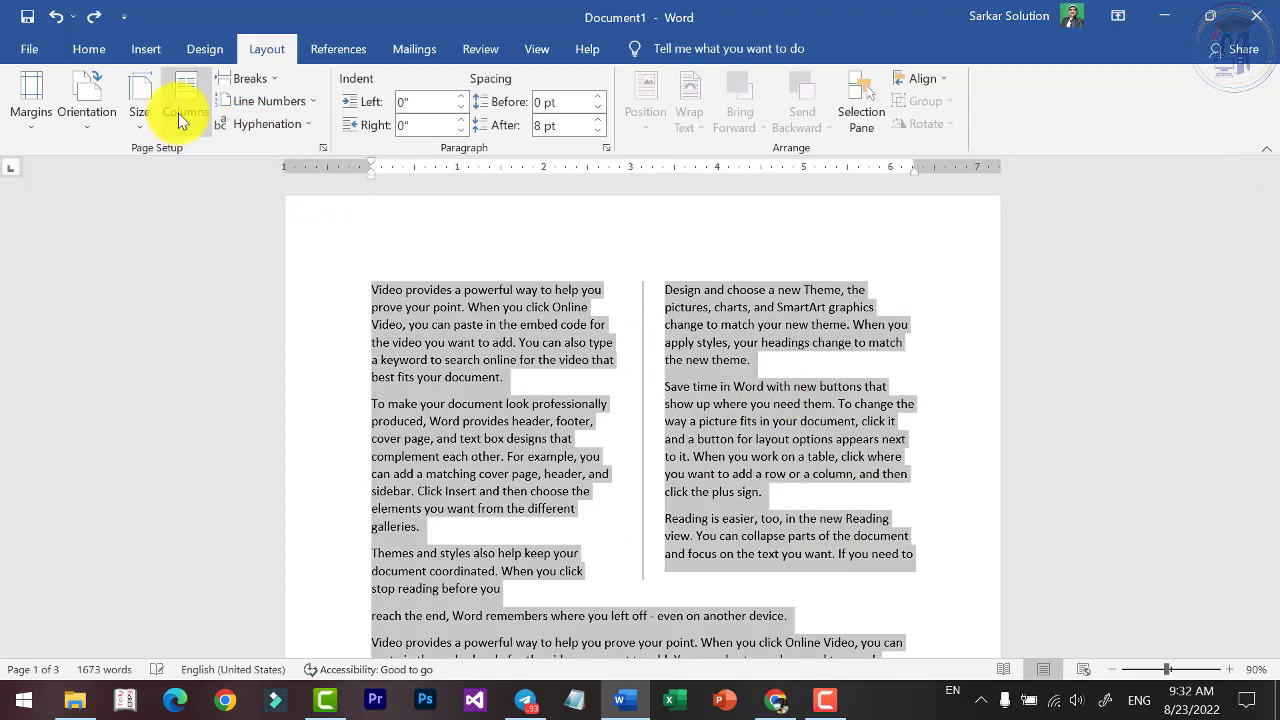
pyautogui.click(178, 113)
pyautogui.click(212, 155)
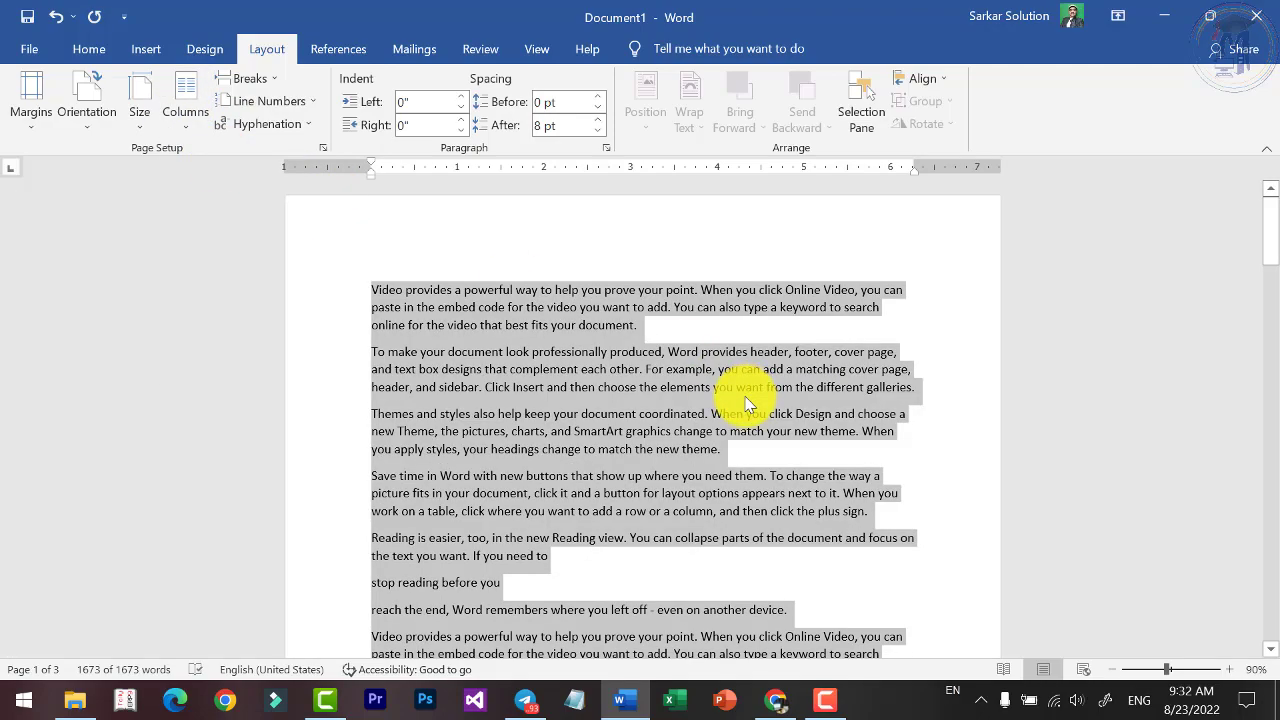
# Copy the selected text into a new document and split it into two columns.
pyautogui.hotkey('ctrl', 'c')
pyautogui.hotkey('ctrl', 'n')
pyautogui.hotkey('ctrl', 'v')
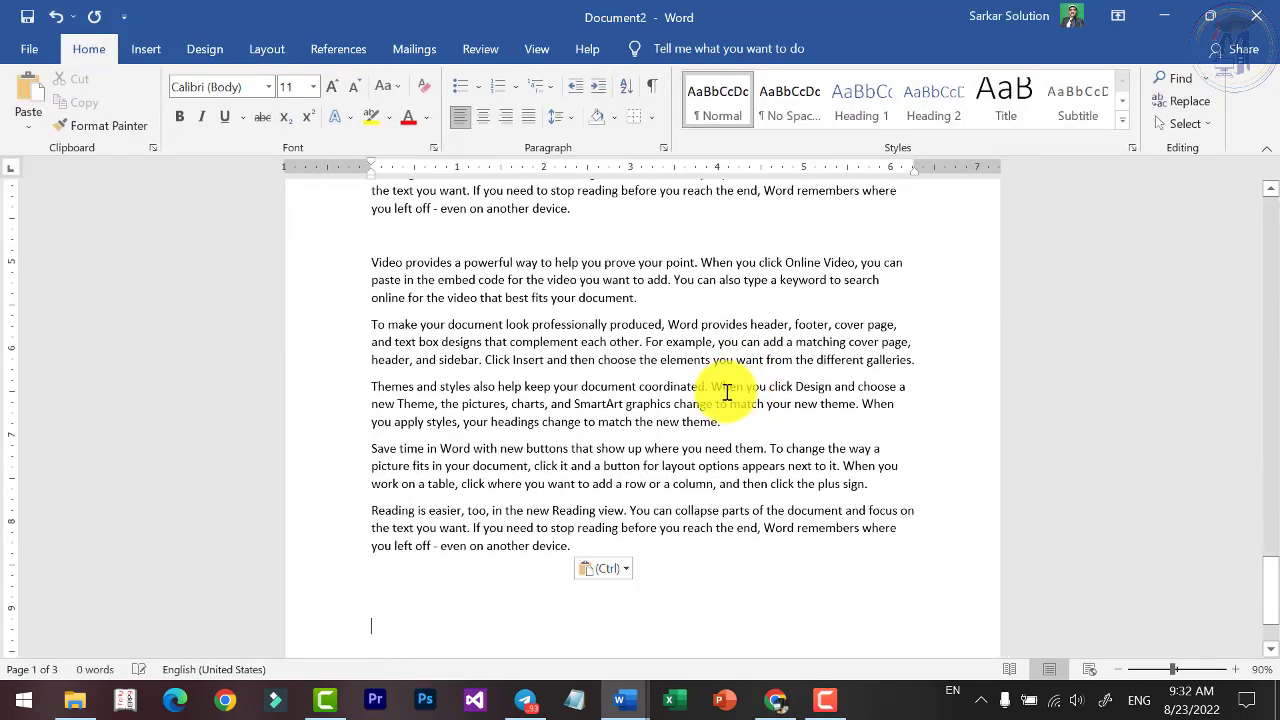
pyautogui.scroll(2, 1268, 538)
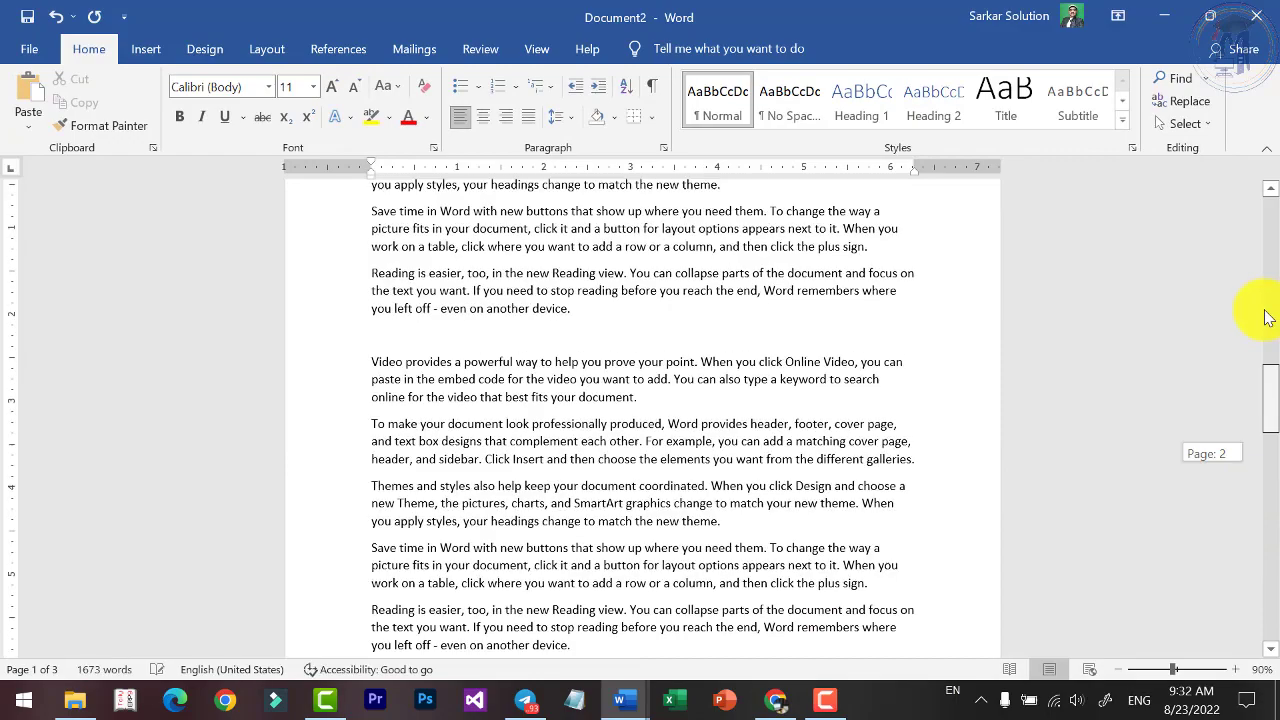
pyautogui.click(260, 56)
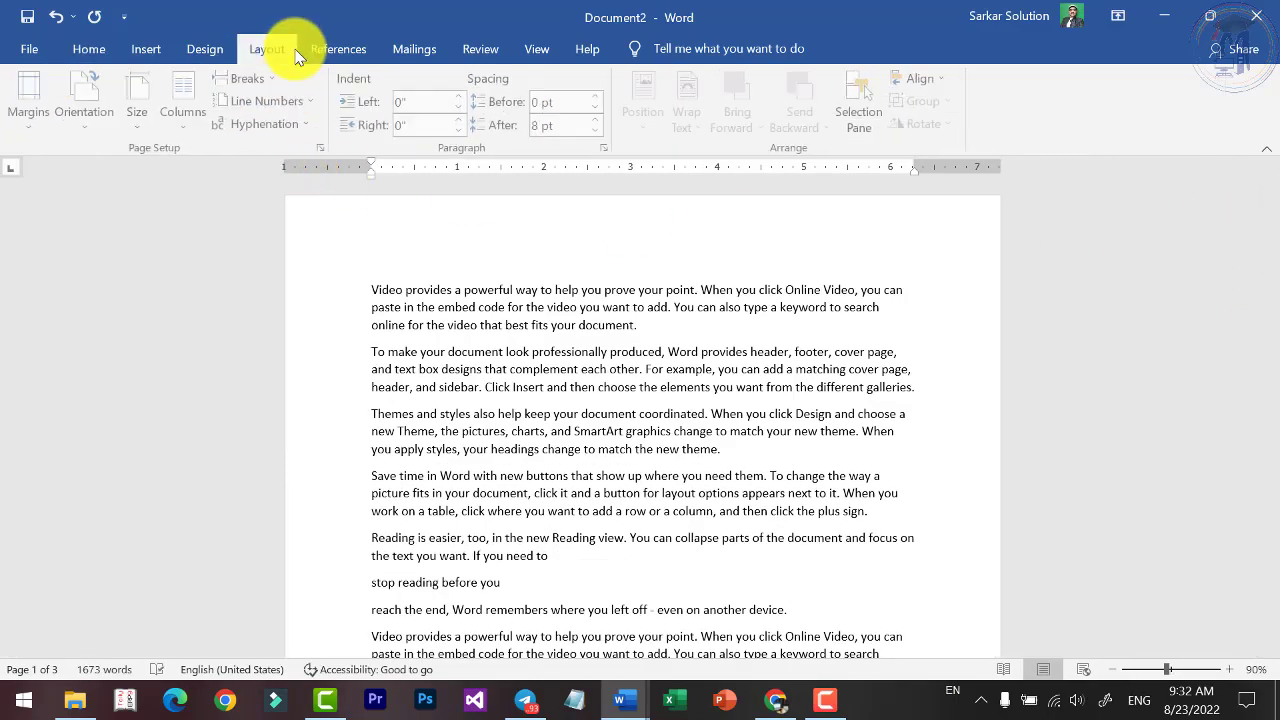
pyautogui.click(188, 110)
pyautogui.click(231, 204)
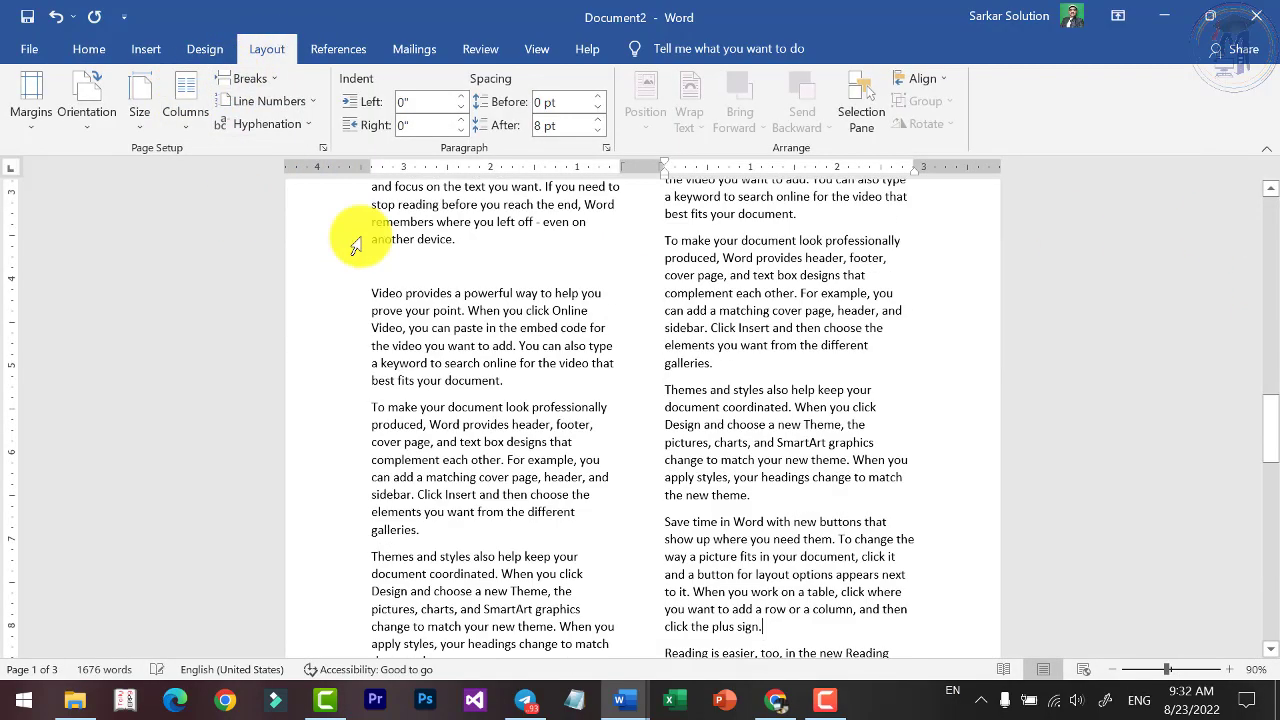
# Delete the single-column opening text above the two-column section.
pyautogui.scroll(5, 586, 371)
pyautogui.scroll(2, 587, 363)
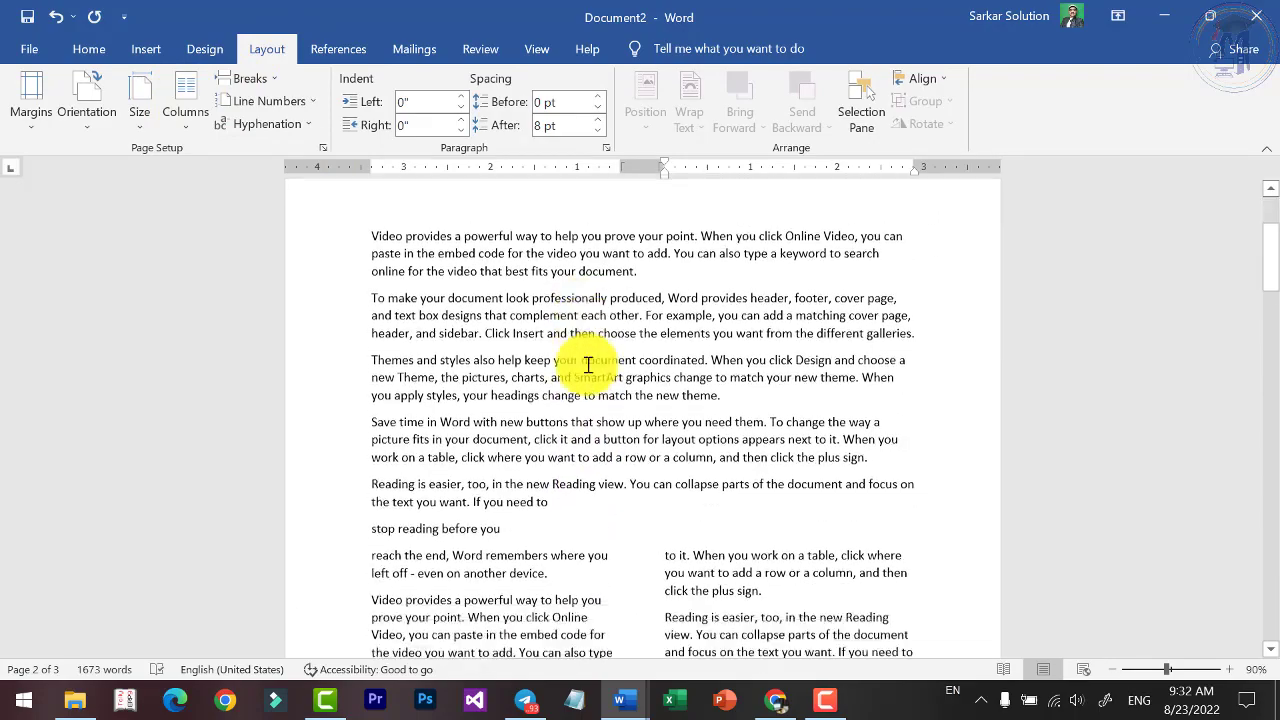
pyautogui.scroll(5, 587, 363)
pyautogui.scroll(3, 587, 363)
pyautogui.moveTo(500, 582); pyautogui.dragTo(251, 229)
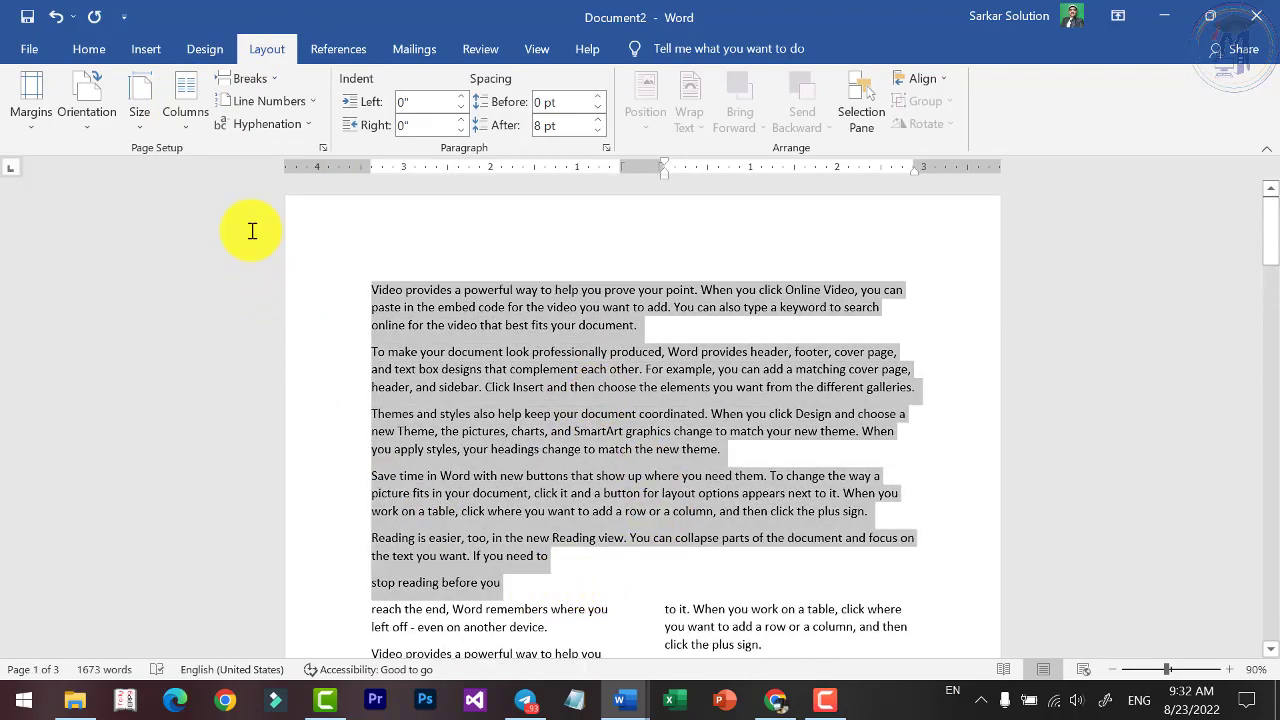
pyautogui.press('Delete')
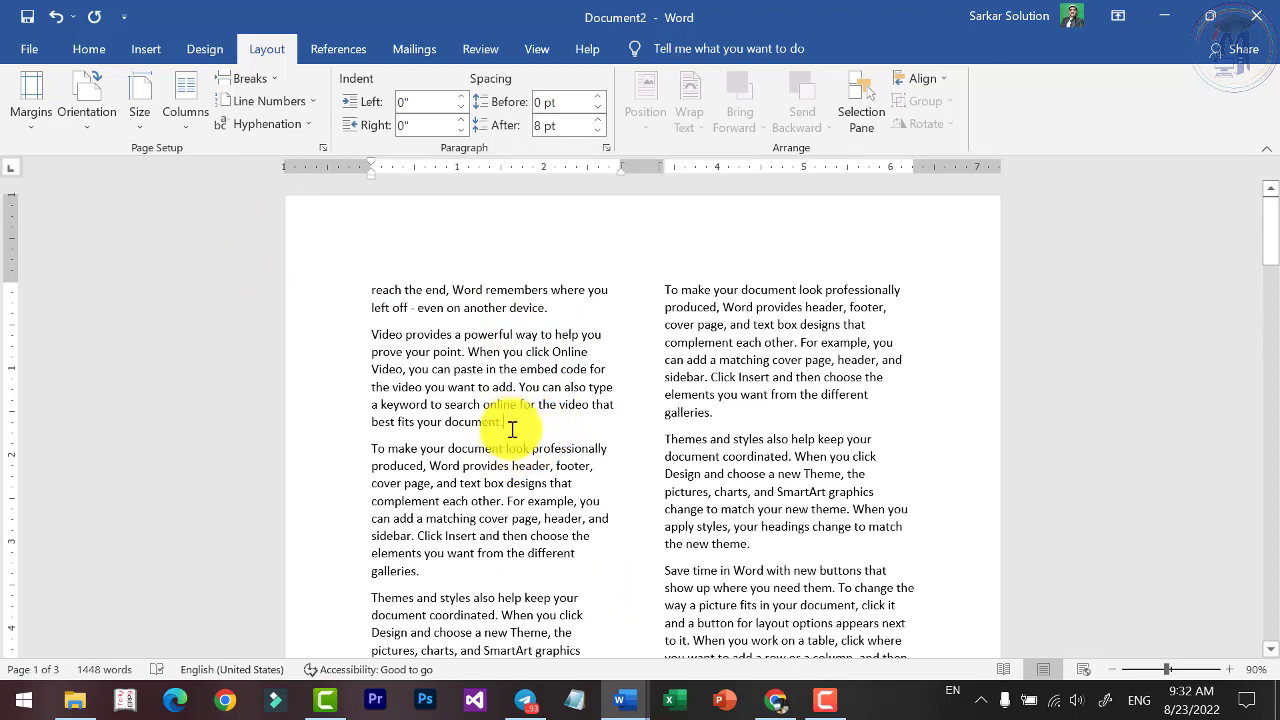
pyautogui.keyDown('ctrl'); pyautogui.scroll(3, 512, 429); pyautogui.keyUp('ctrl')
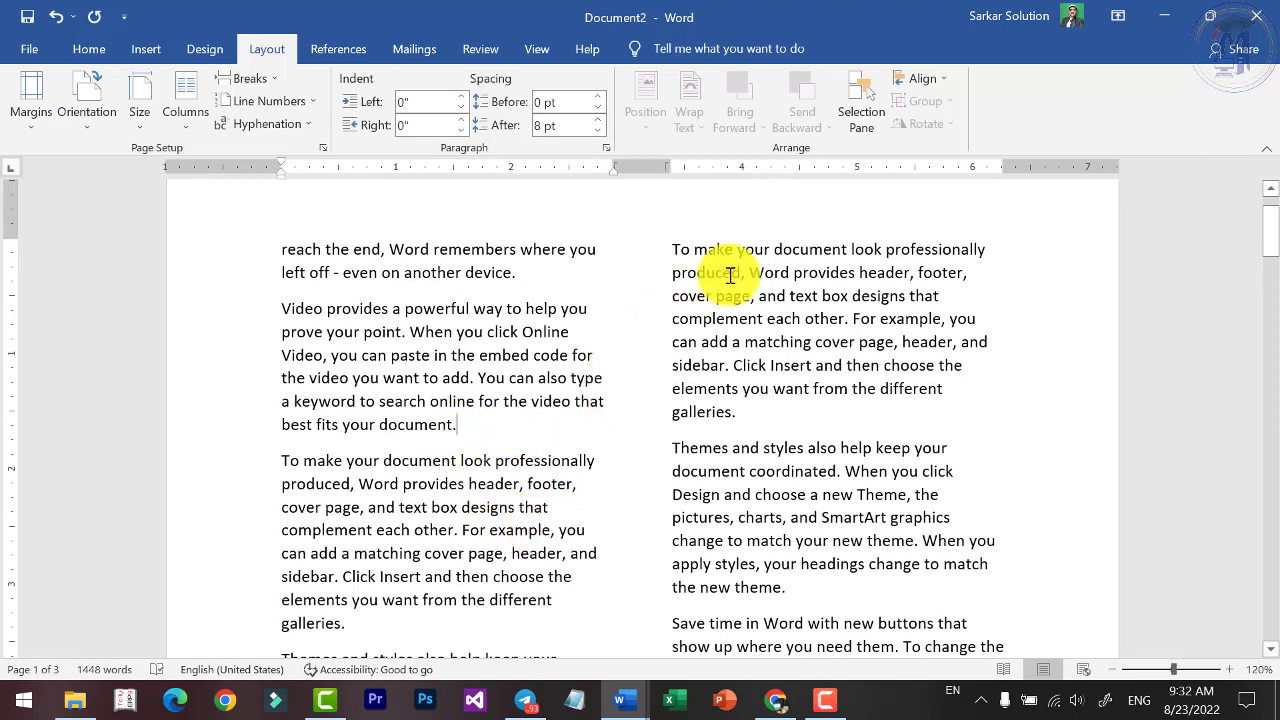
# Insert a column break and undo it.
pyautogui.click(247, 78)
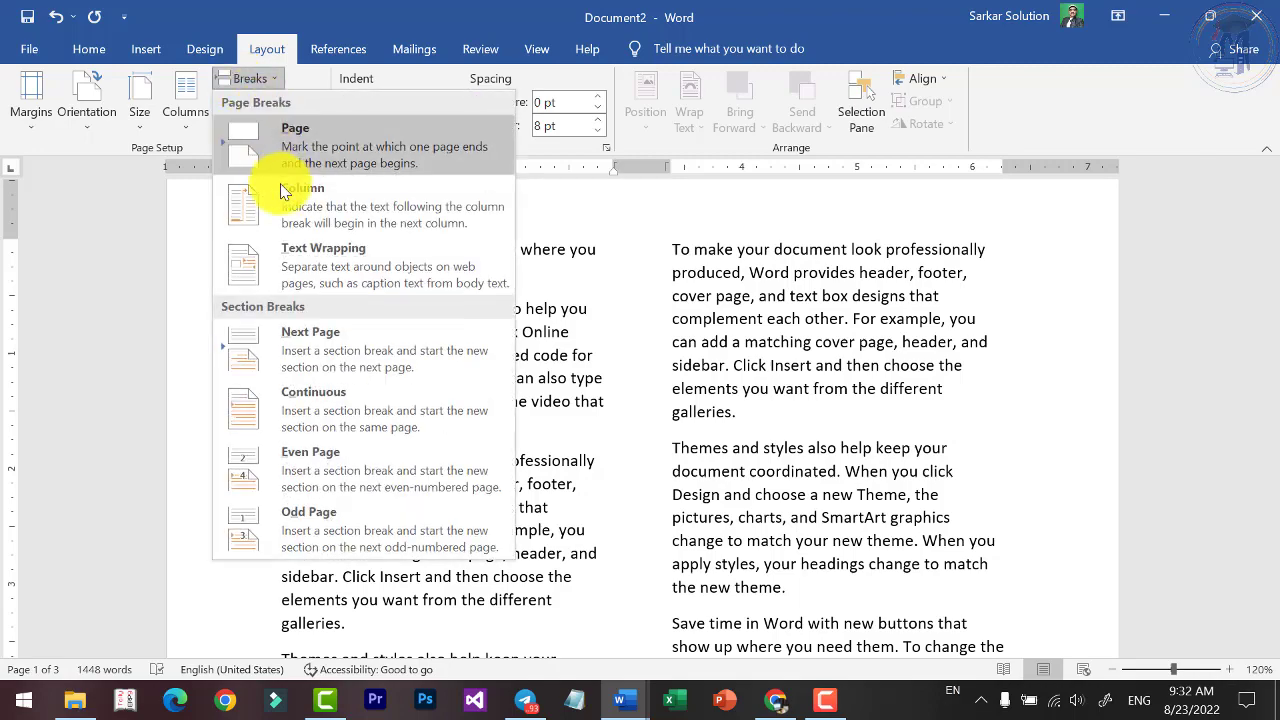
pyautogui.click(283, 191)
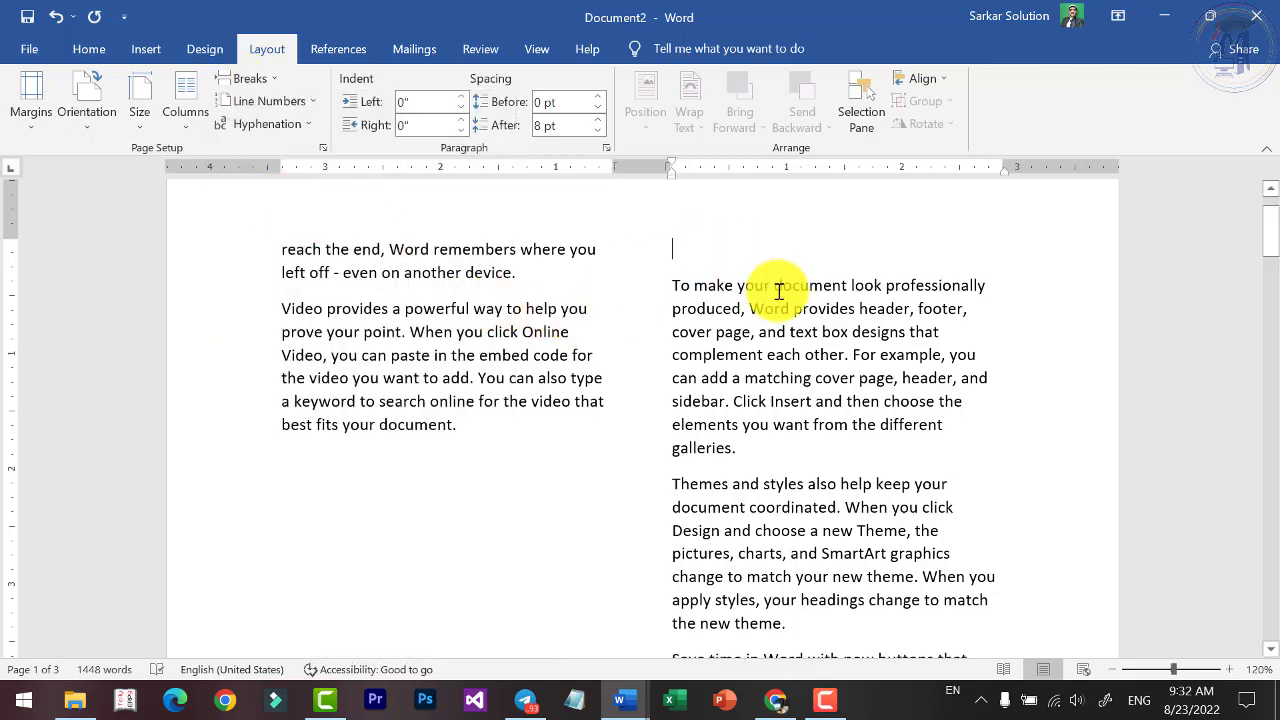
pyautogui.hotkey('ctrl', 'z')
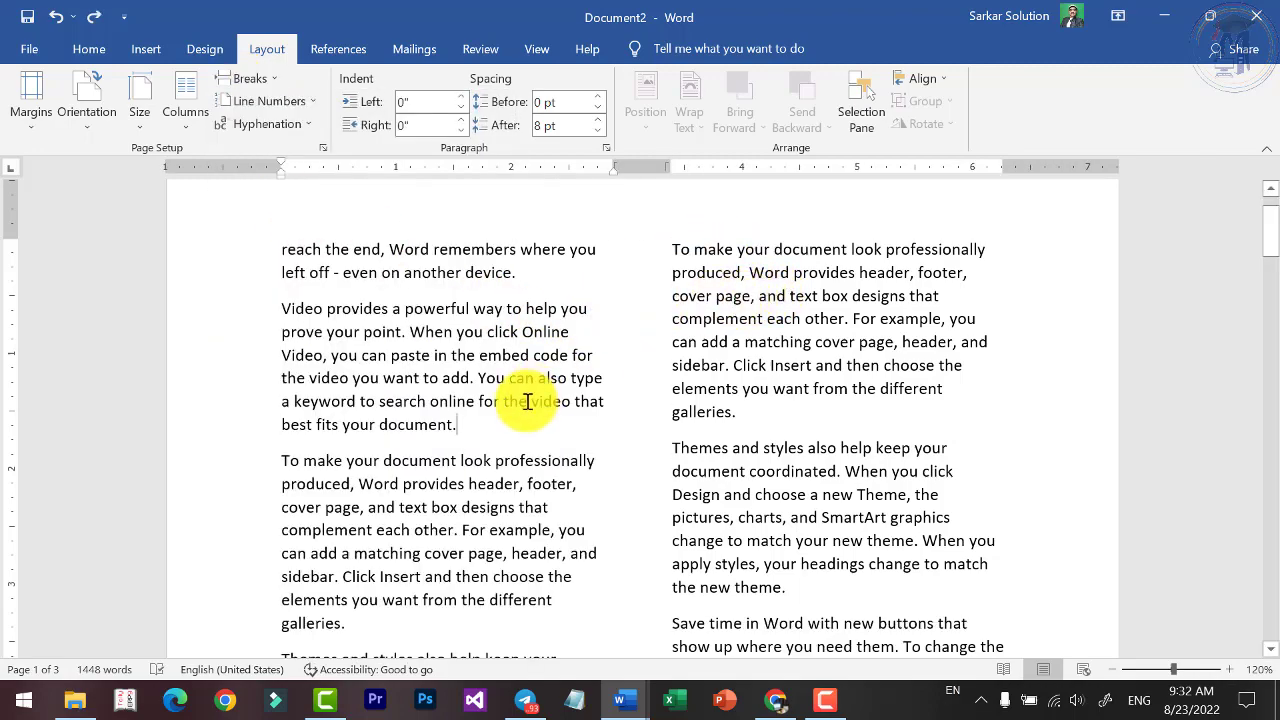
# Add a text-wrapping break before 'You can also type', then remove it.
pyautogui.click(478, 378)
pyautogui.scroll(2, 478, 380)
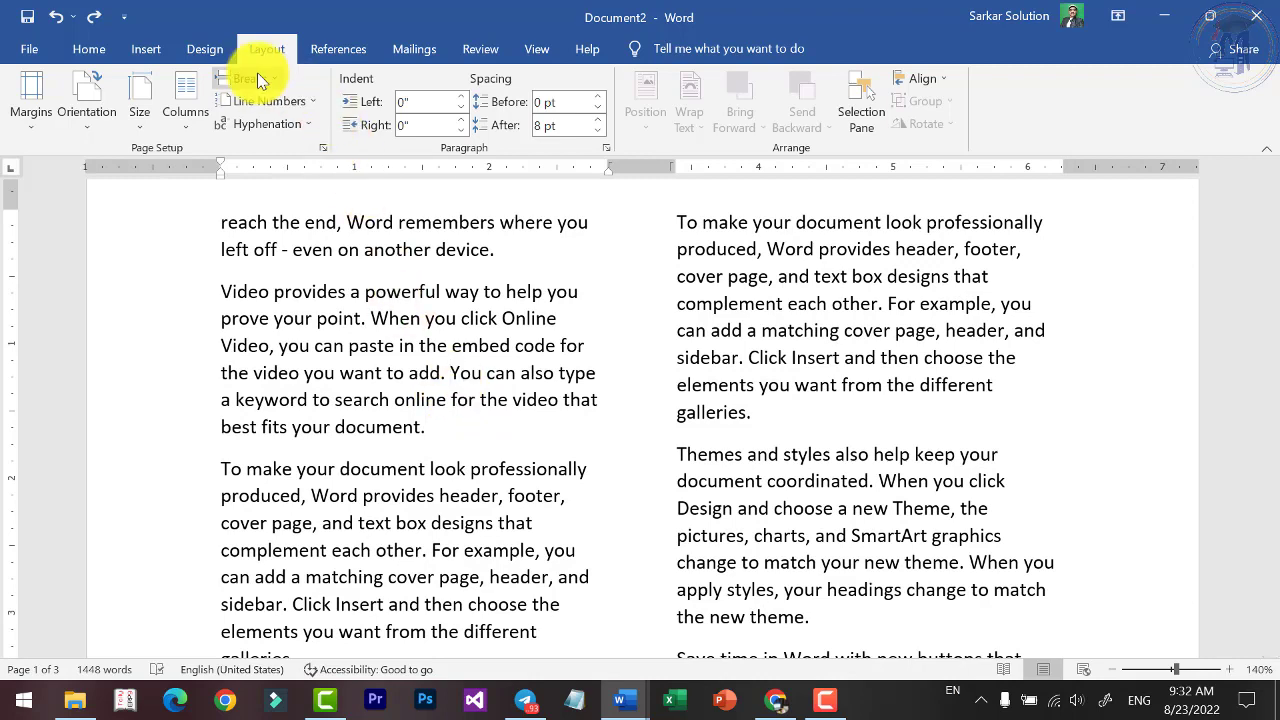
pyautogui.click(250, 78)
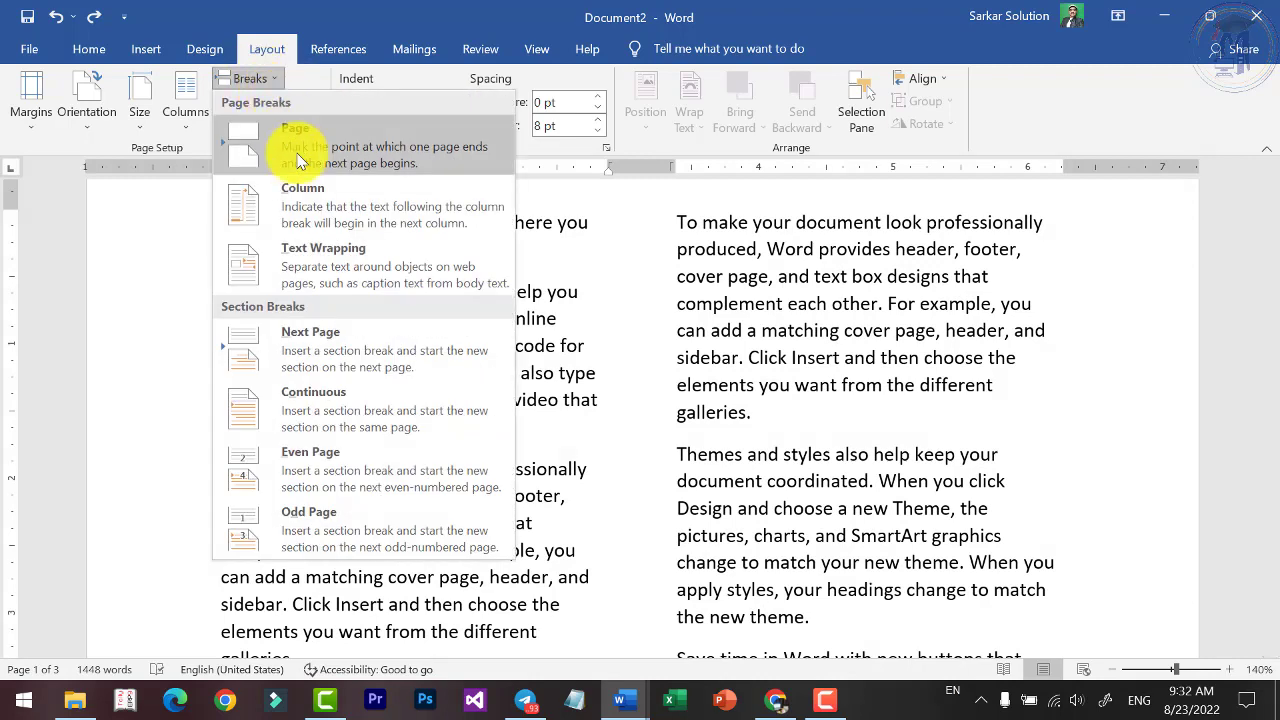
pyautogui.click(312, 260)
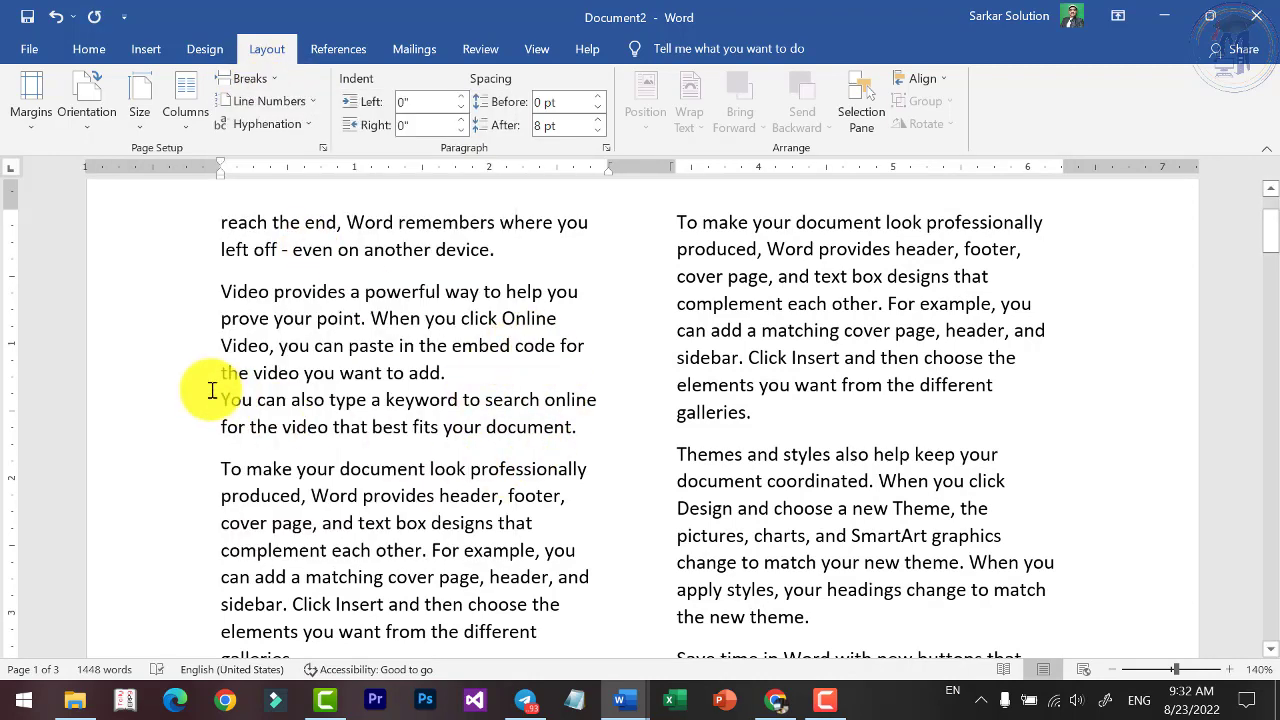
pyautogui.press('BackSpace')
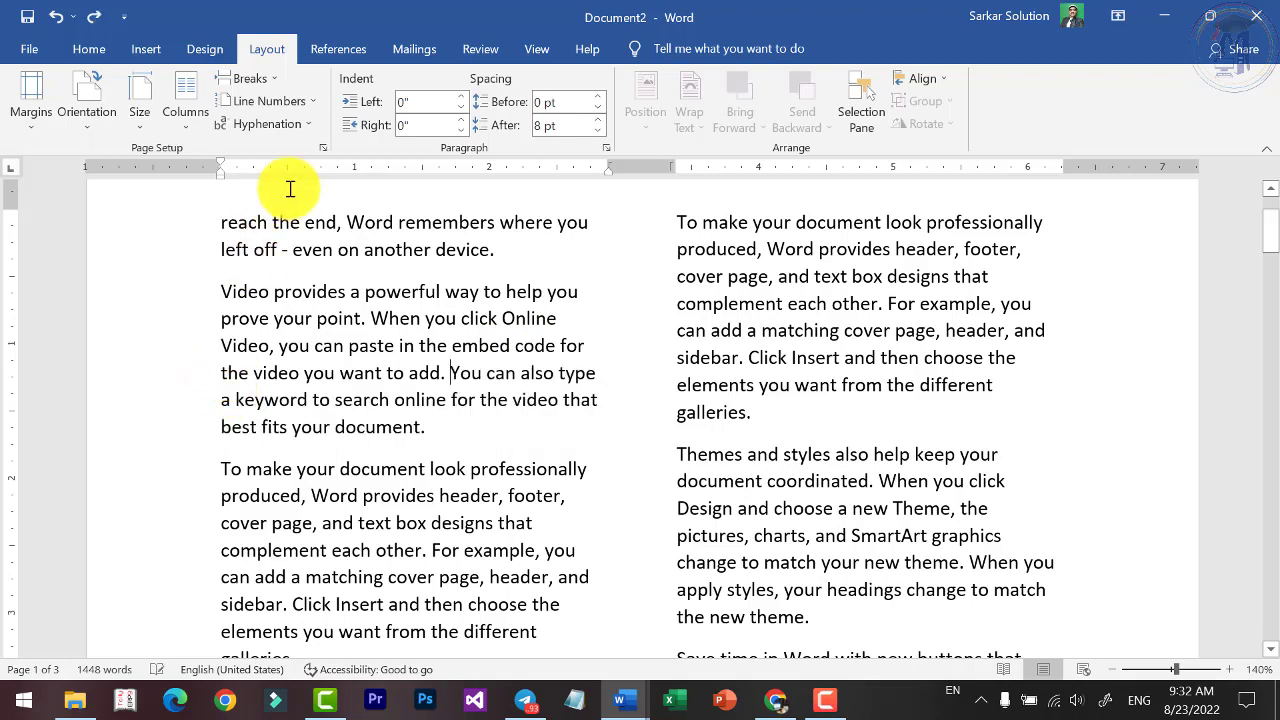
# Close the Breaks list without inserting a break and select all the text.
pyautogui.click(262, 82)
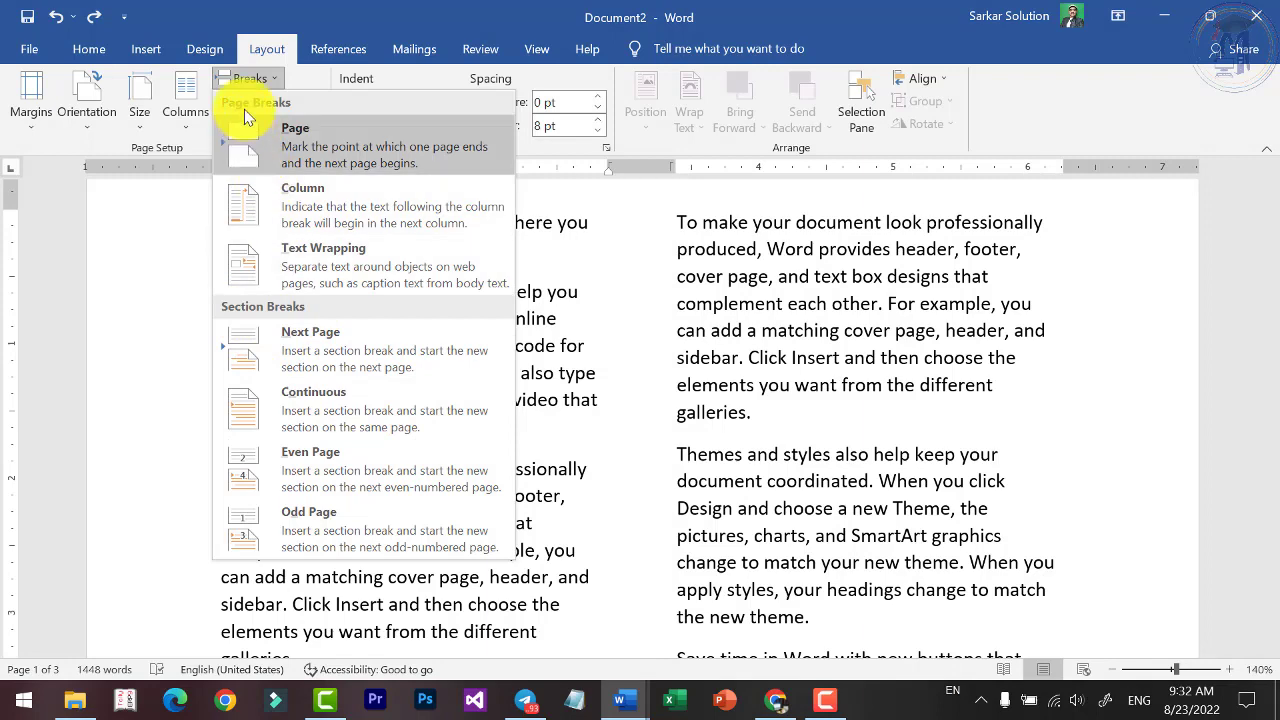
pyautogui.click(279, 80)
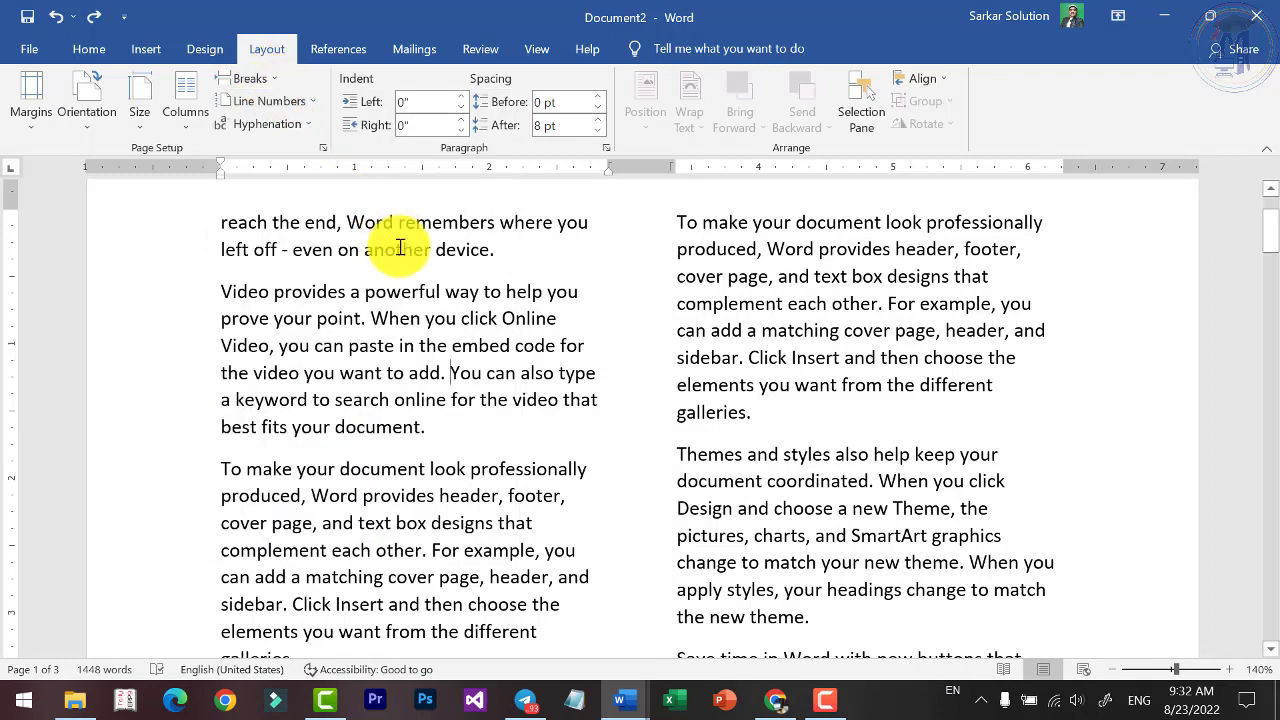
pyautogui.hotkey('ctrl', 'a')
# Switch the whole text to a single column.
pyautogui.click(185, 95)
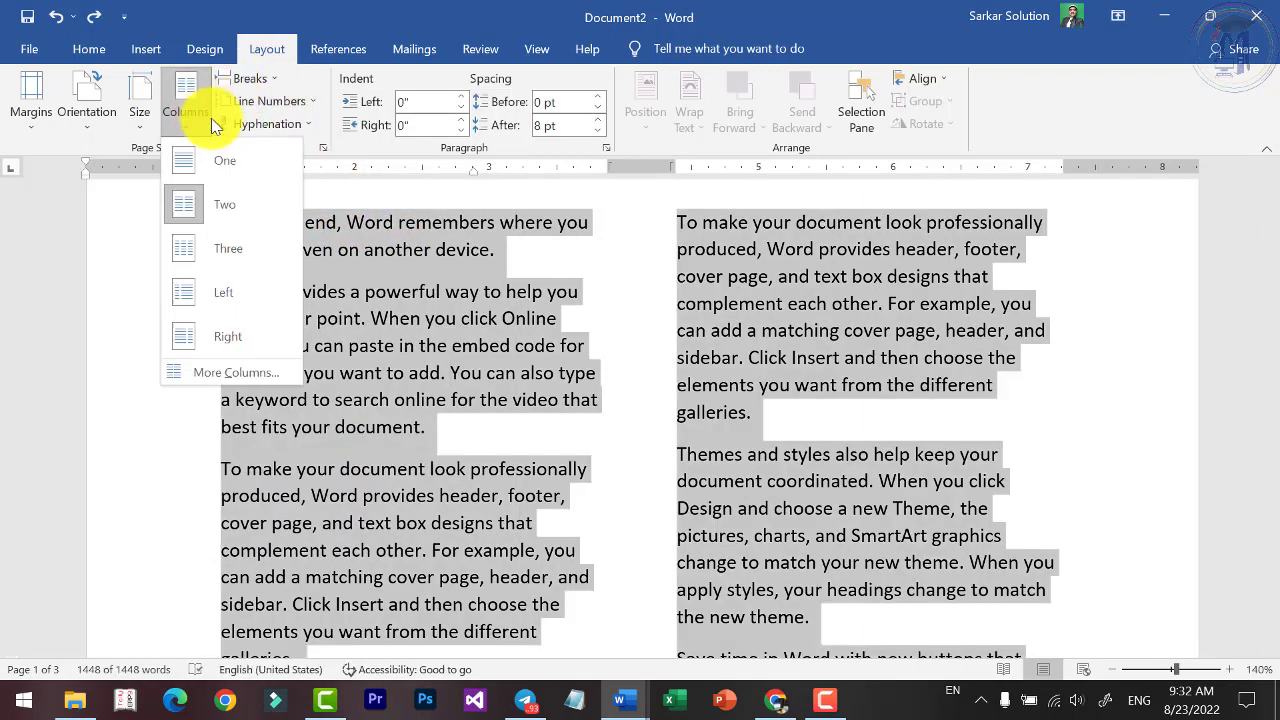
pyautogui.click(229, 163)
pyautogui.click(430, 318)
pyautogui.scroll(1, 435, 338)
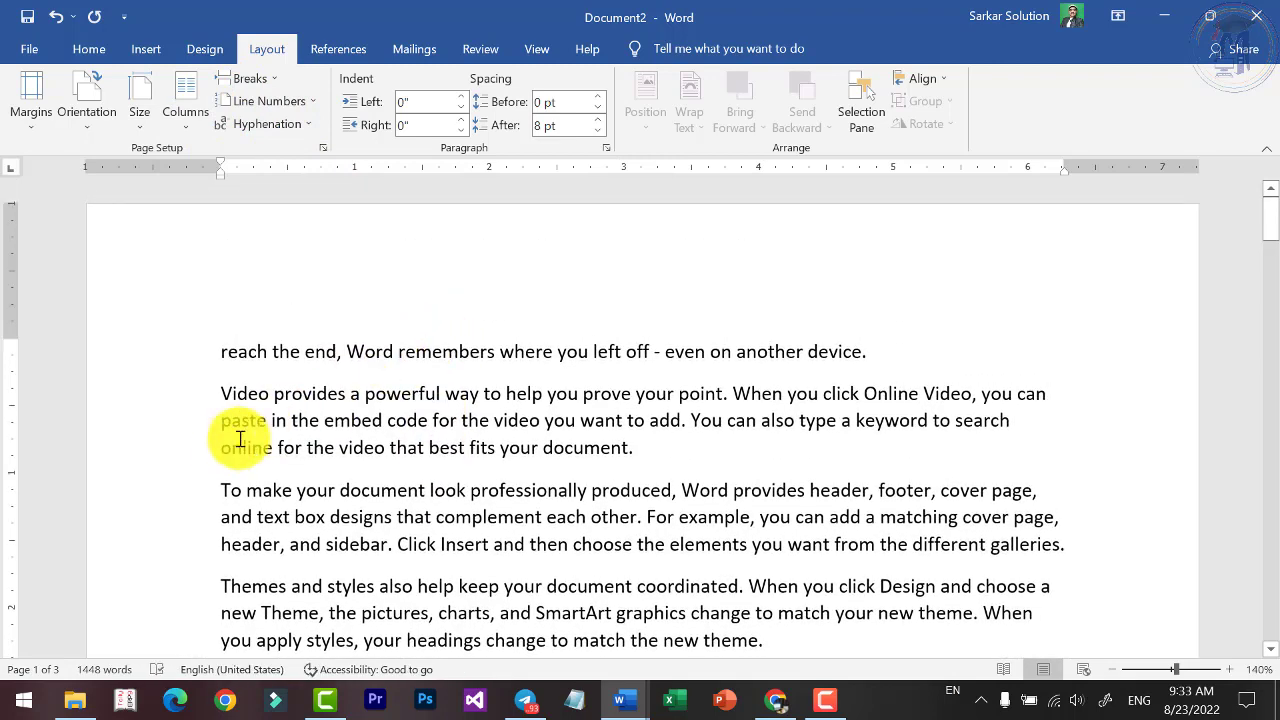
pyautogui.click(221, 478)
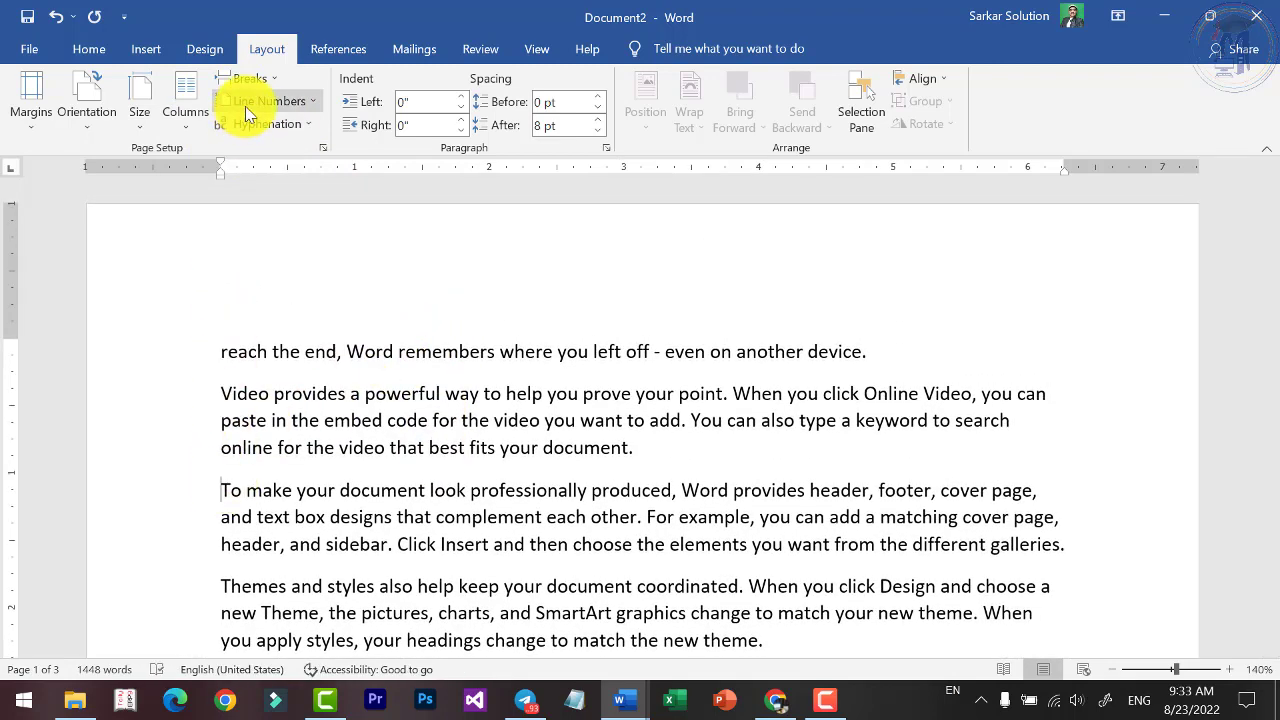
# Turn on Continuous line numbering and review the numbered lines across the pages.
pyautogui.click(250, 104)
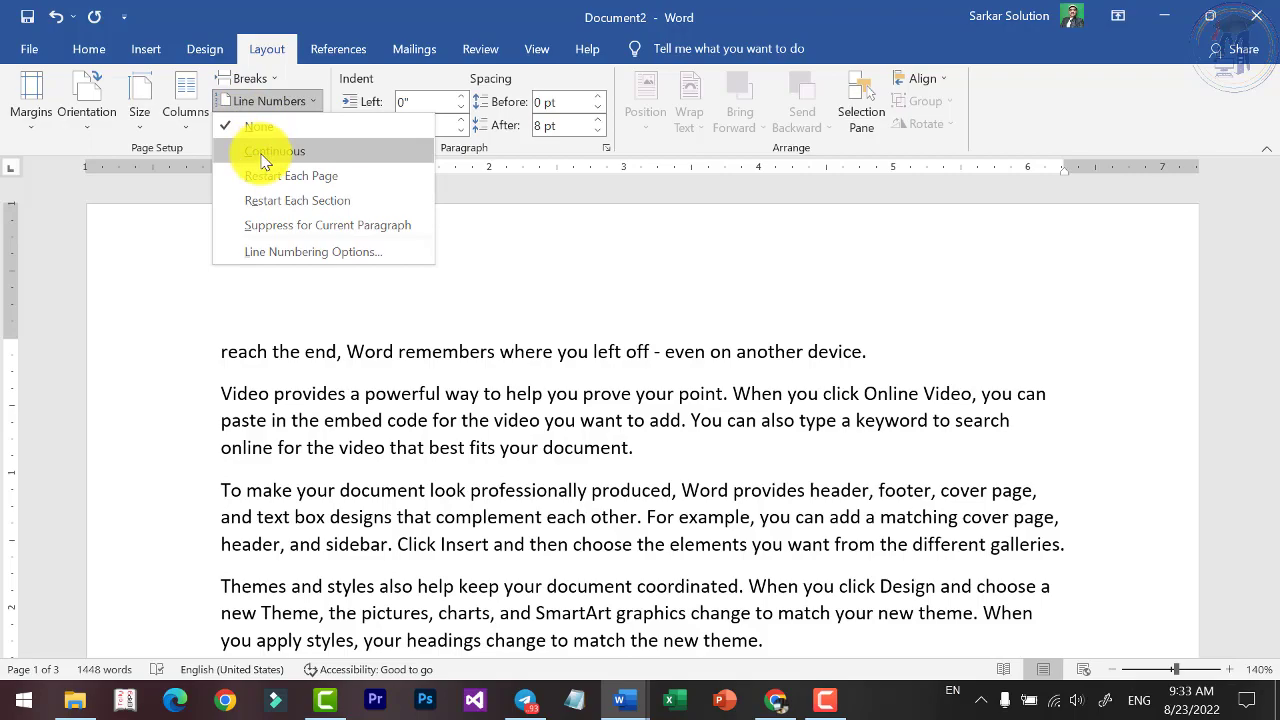
pyautogui.click(265, 151)
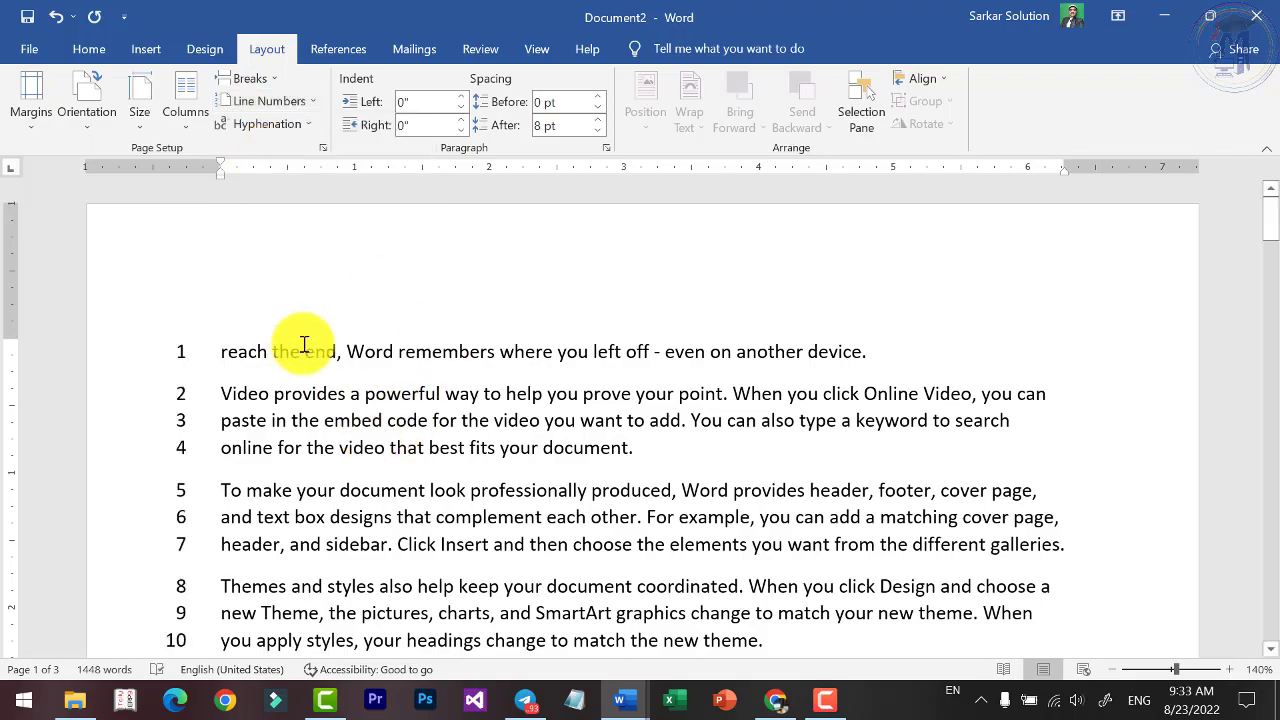
pyautogui.scroll(2, 300, 343)
pyautogui.scroll(-5, 390, 399)
pyautogui.scroll(-2, 375, 420)
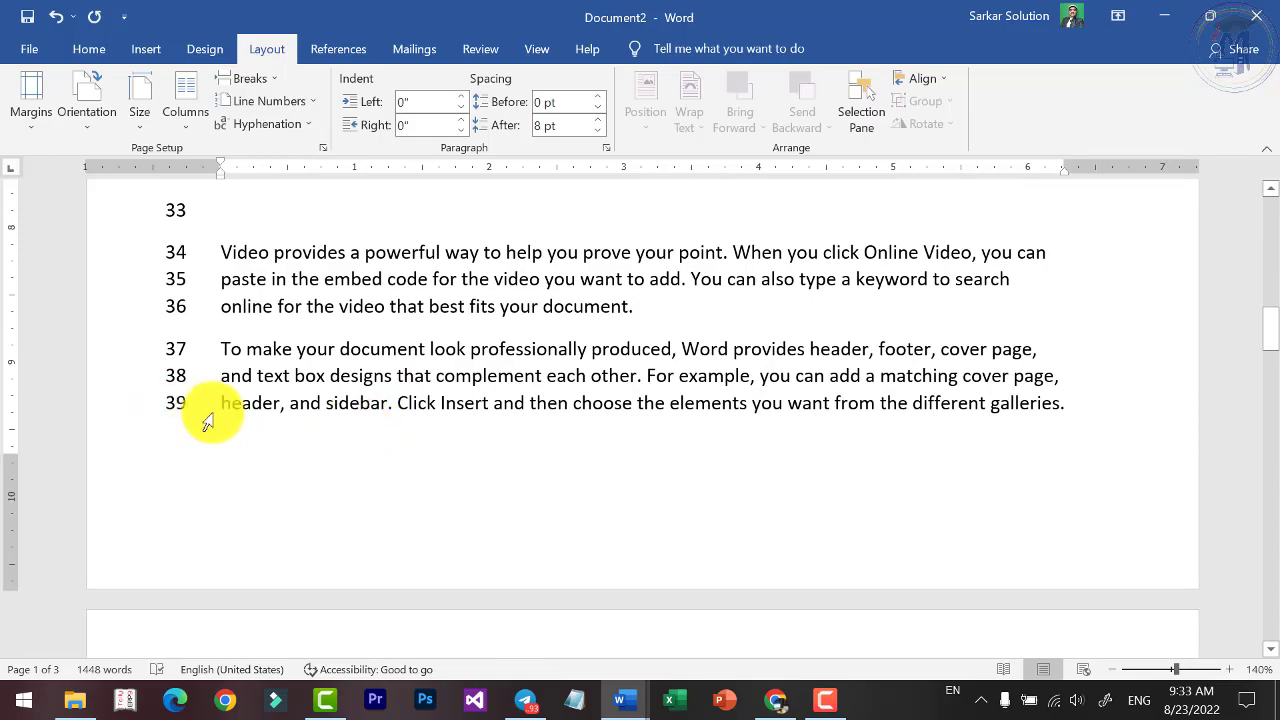
pyautogui.scroll(5, 240, 410)
pyautogui.scroll(1, 285, 405)
pyautogui.scroll(1, 300, 402)
pyautogui.scroll(-8, 300, 402)
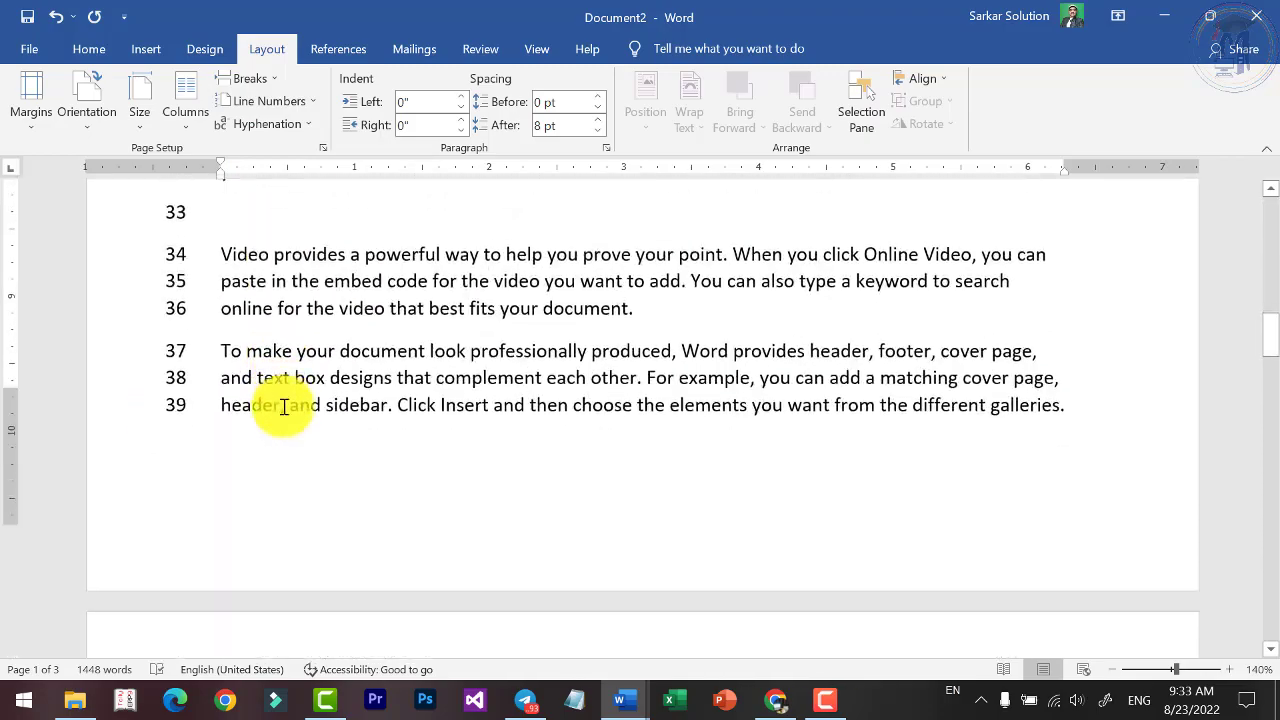
pyautogui.scroll(-3, 287, 405)
pyautogui.scroll(1, 251, 334)
pyautogui.scroll(-2, 220, 363)
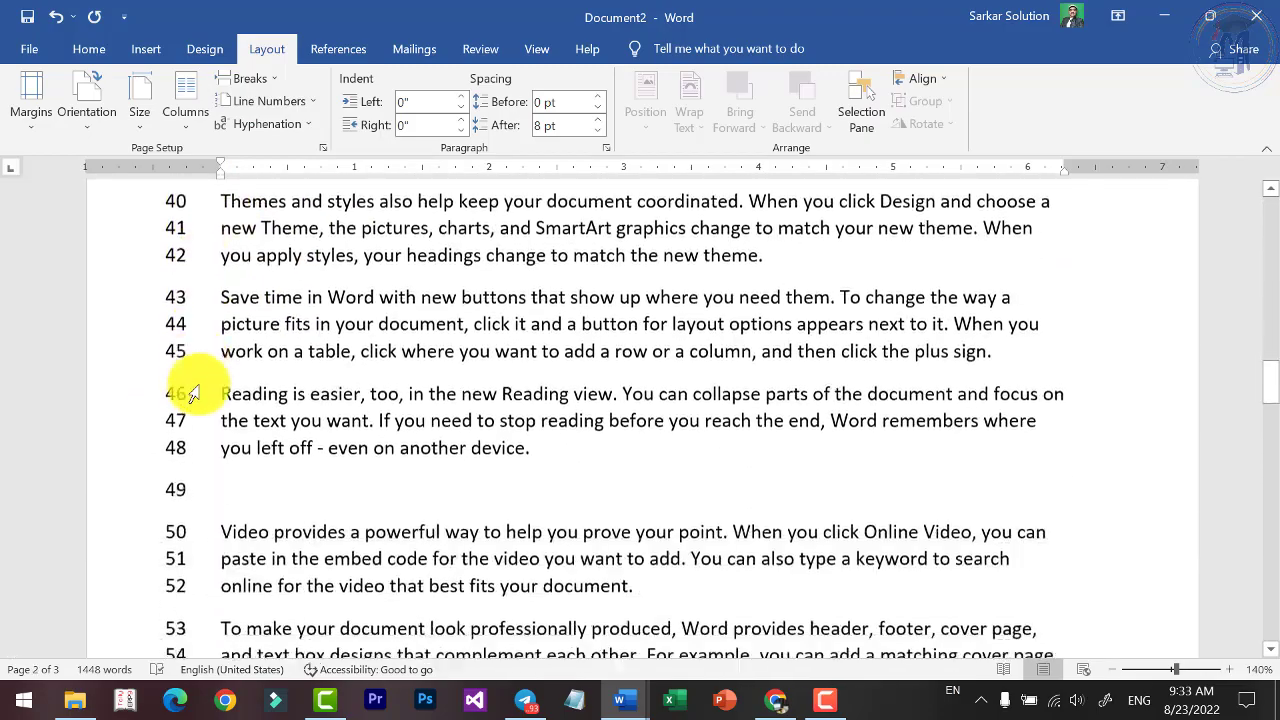
pyautogui.scroll(-5, 195, 392)
pyautogui.scroll(-2, 230, 410)
pyautogui.scroll(-5, 262, 460)
pyautogui.scroll(-7, 262, 460)
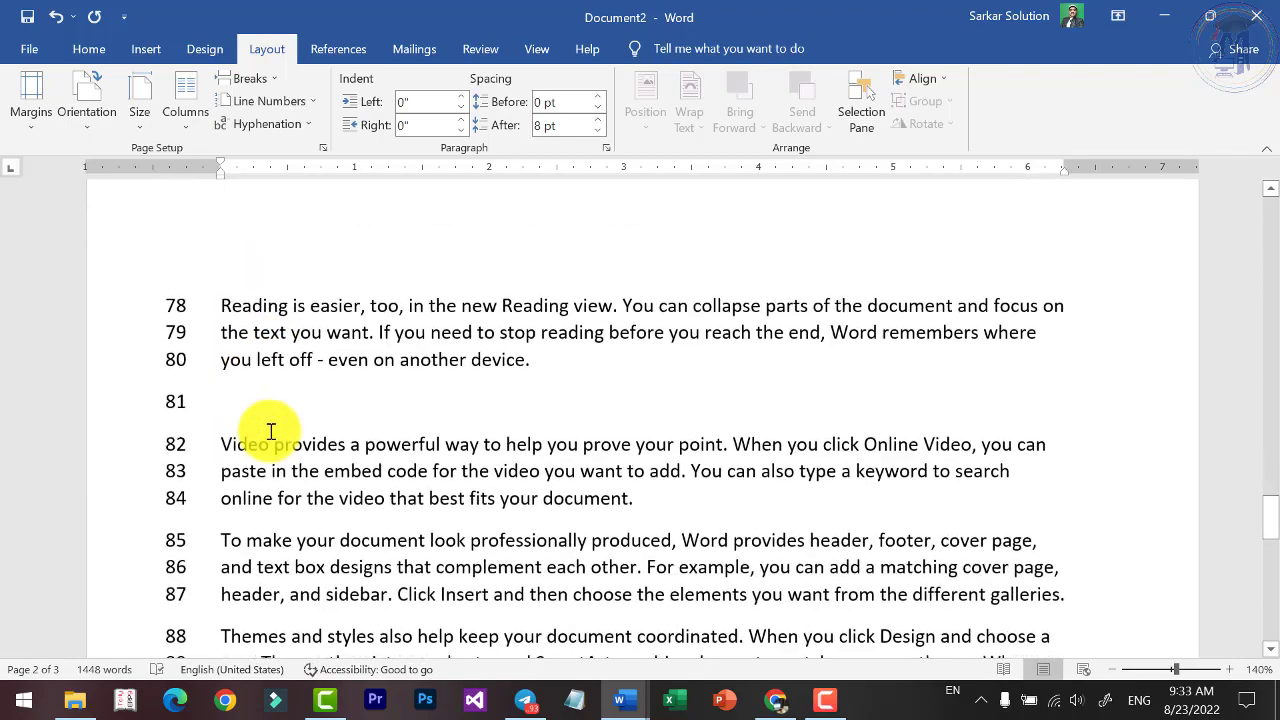
pyautogui.scroll(3, 270, 415)
pyautogui.scroll(6, 271, 403)
pyautogui.scroll(5, 280, 400)
pyautogui.scroll(3, 270, 420)
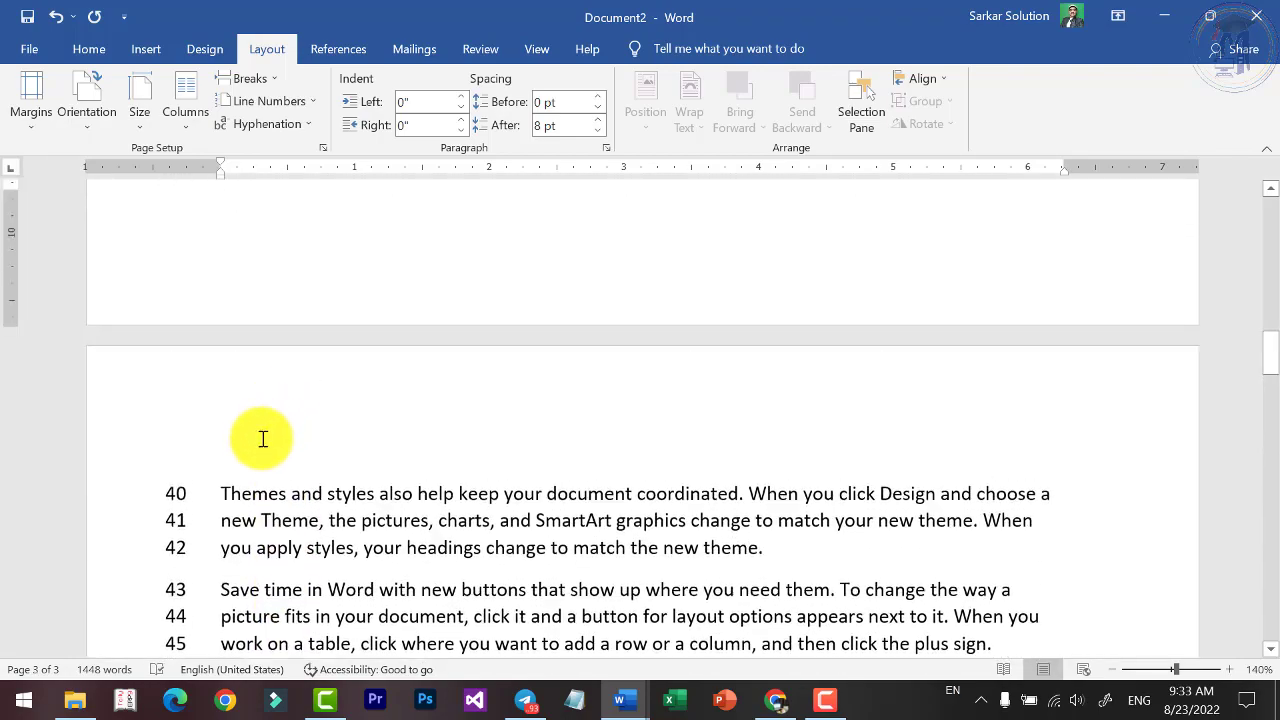
pyautogui.click(222, 490)
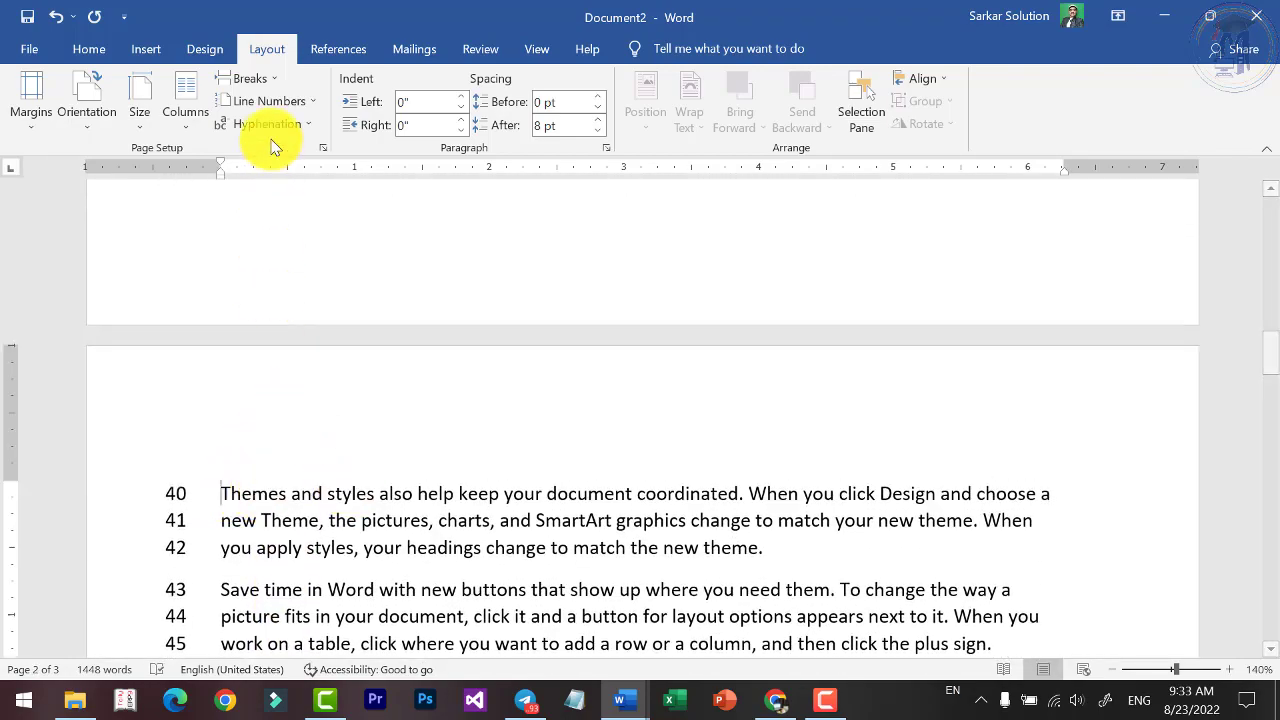
# Set line numbering to Restart Each Page.
pyautogui.click(271, 104)
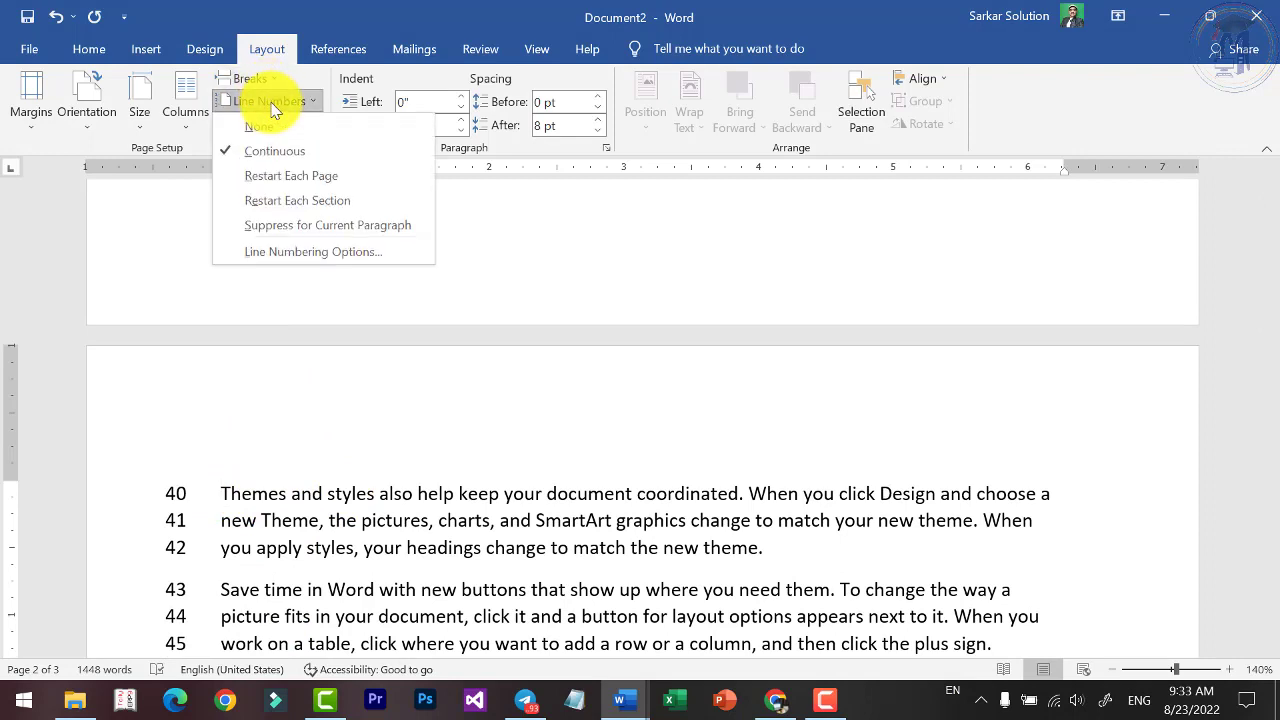
pyautogui.click(285, 177)
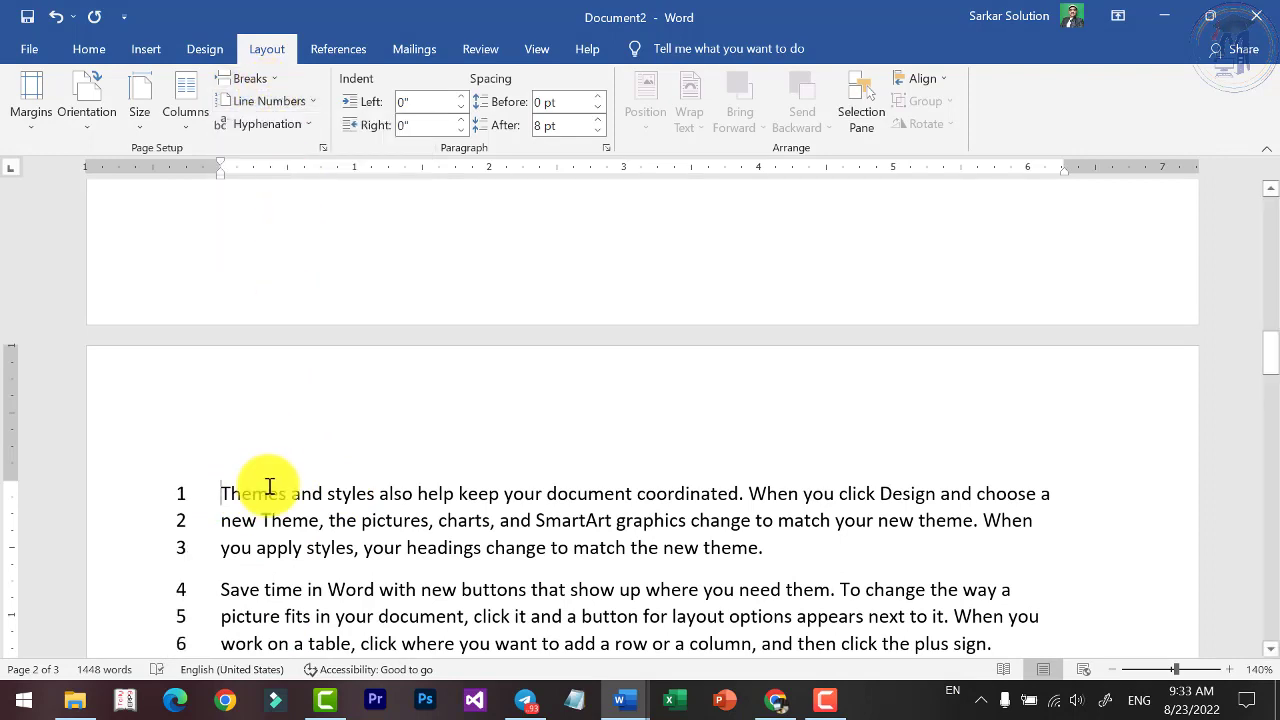
pyautogui.scroll(-6, 189, 516)
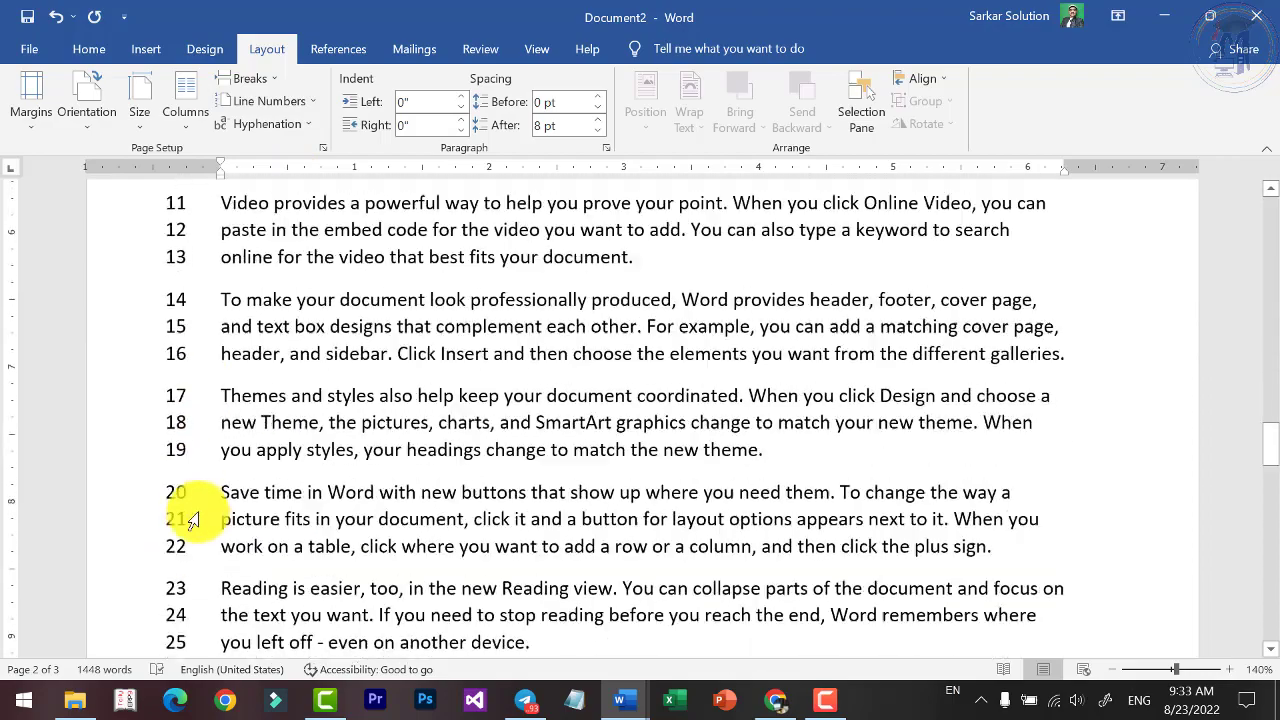
pyautogui.scroll(-10, 189, 510)
pyautogui.scroll(2, 200, 503)
pyautogui.scroll(1, 214, 473)
pyautogui.scroll(4, 214, 471)
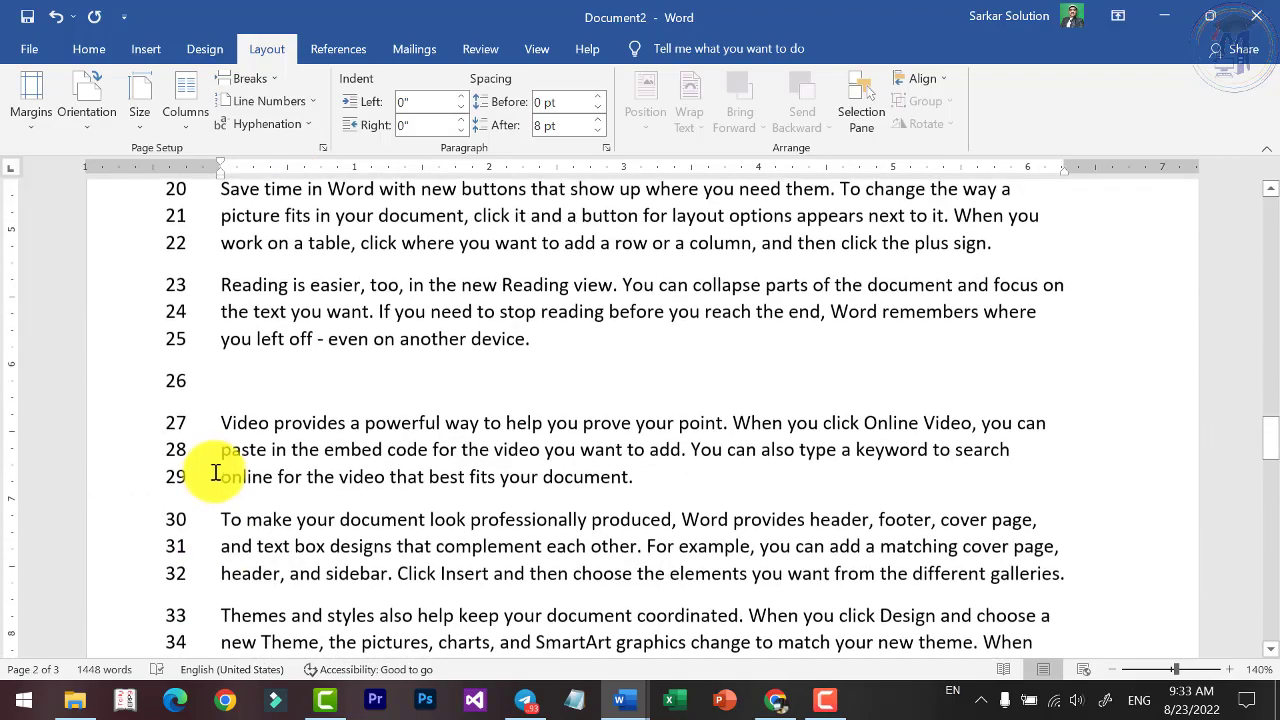
pyautogui.scroll(4, 214, 440)
pyautogui.scroll(2, 214, 437)
# Suppress numbering for the 'Themes and styles' paragraph, then set line numbers to None.
pyautogui.click(303, 109)
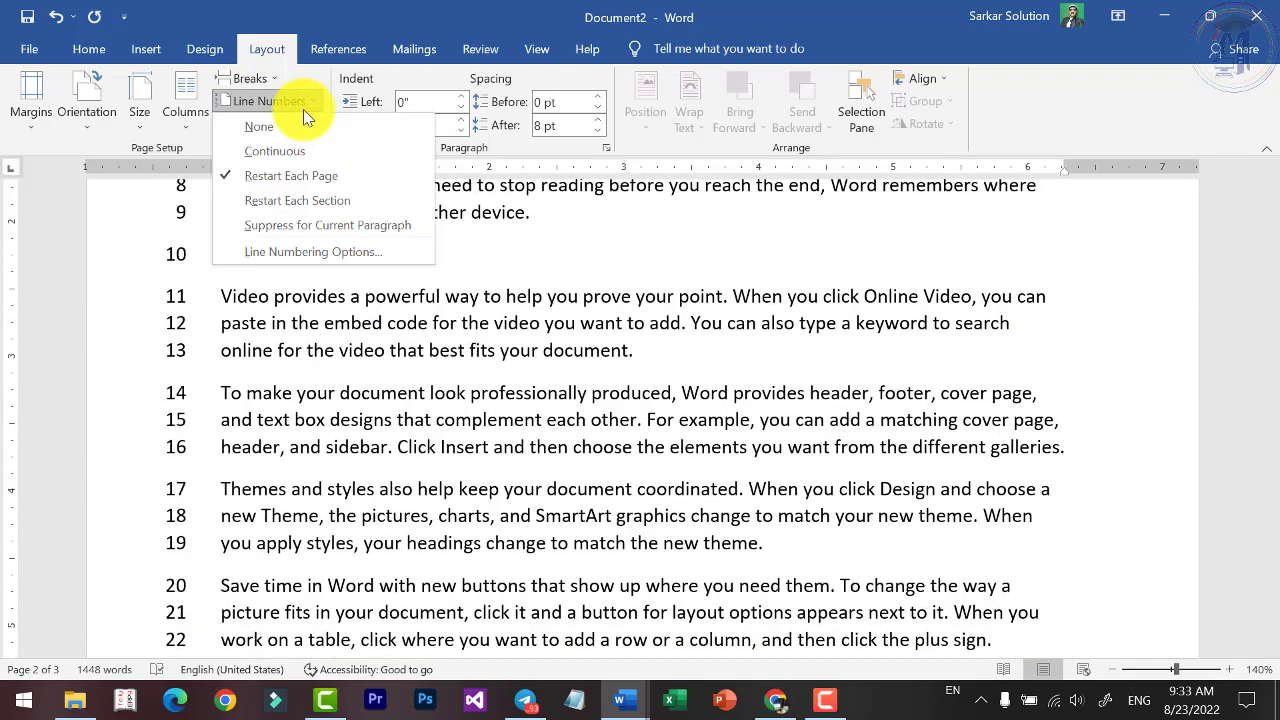
pyautogui.click(286, 227)
pyautogui.scroll(3, 286, 549)
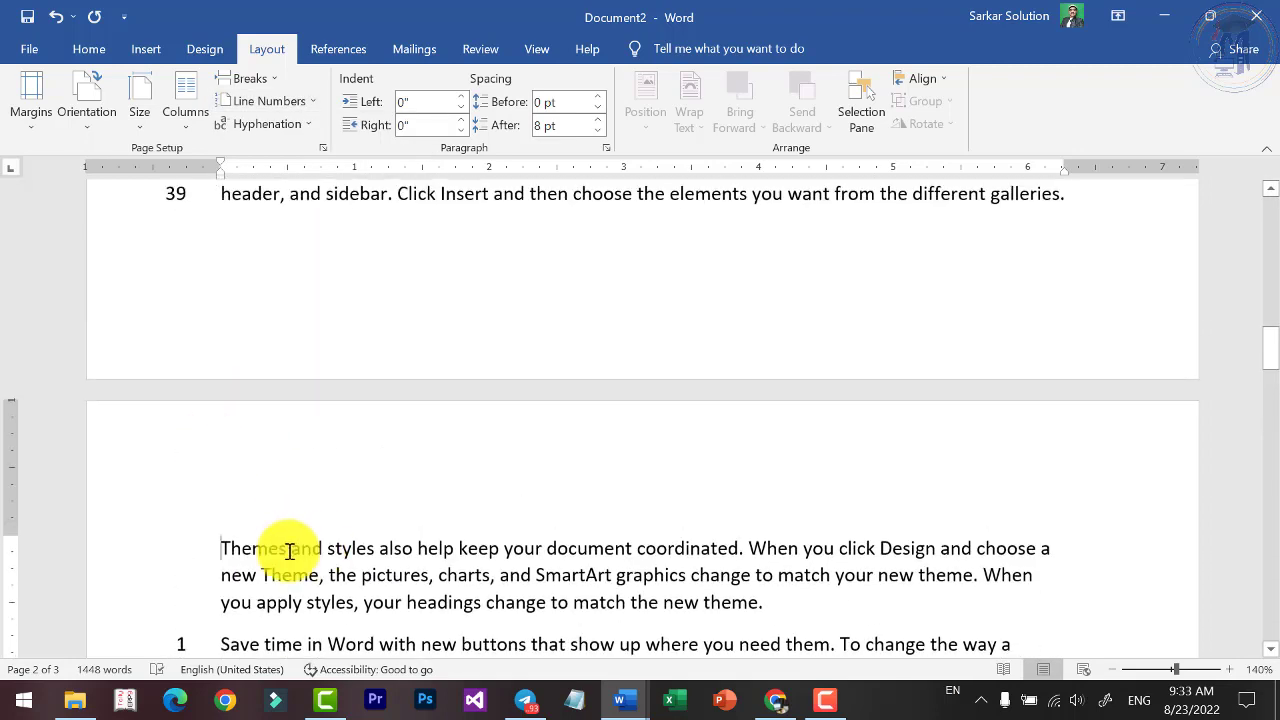
pyautogui.scroll(-1, 197, 485)
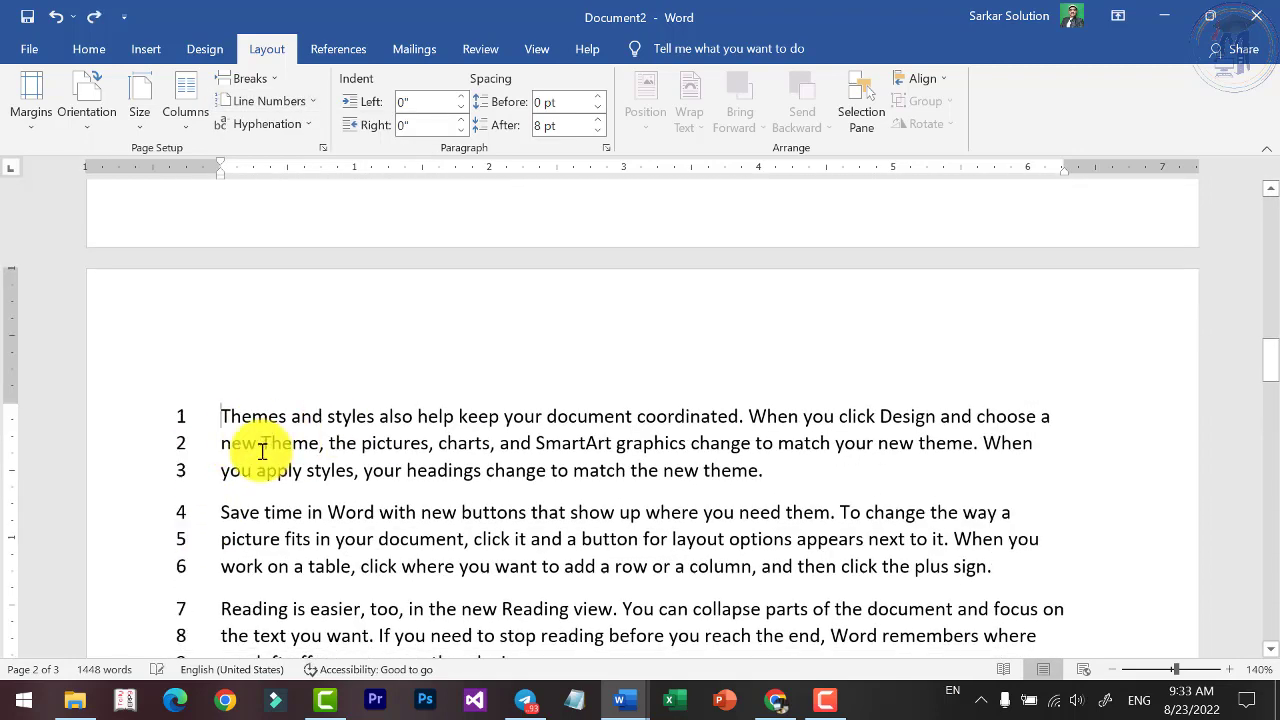
pyautogui.click(272, 101)
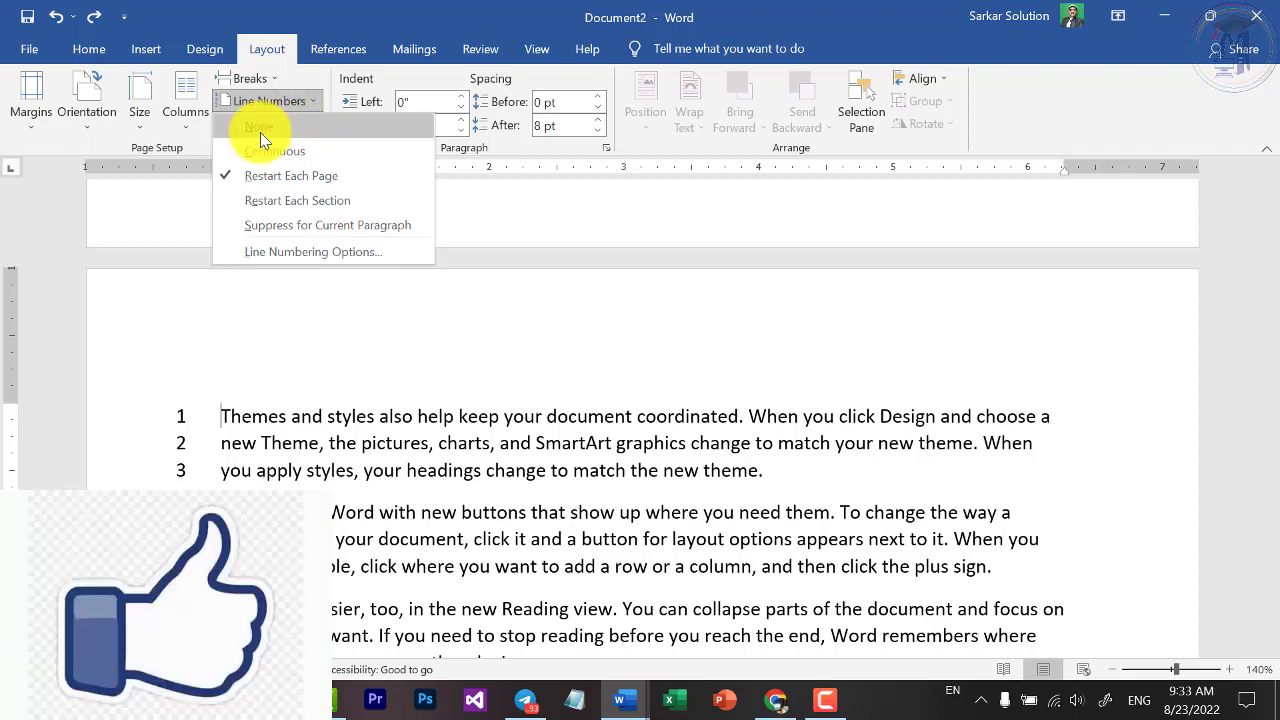
pyautogui.click(260, 132)
# Turn on Automatic hyphenation from the Layout tab's Hyphenation menu.
pyautogui.scroll(-3, 306, 346)
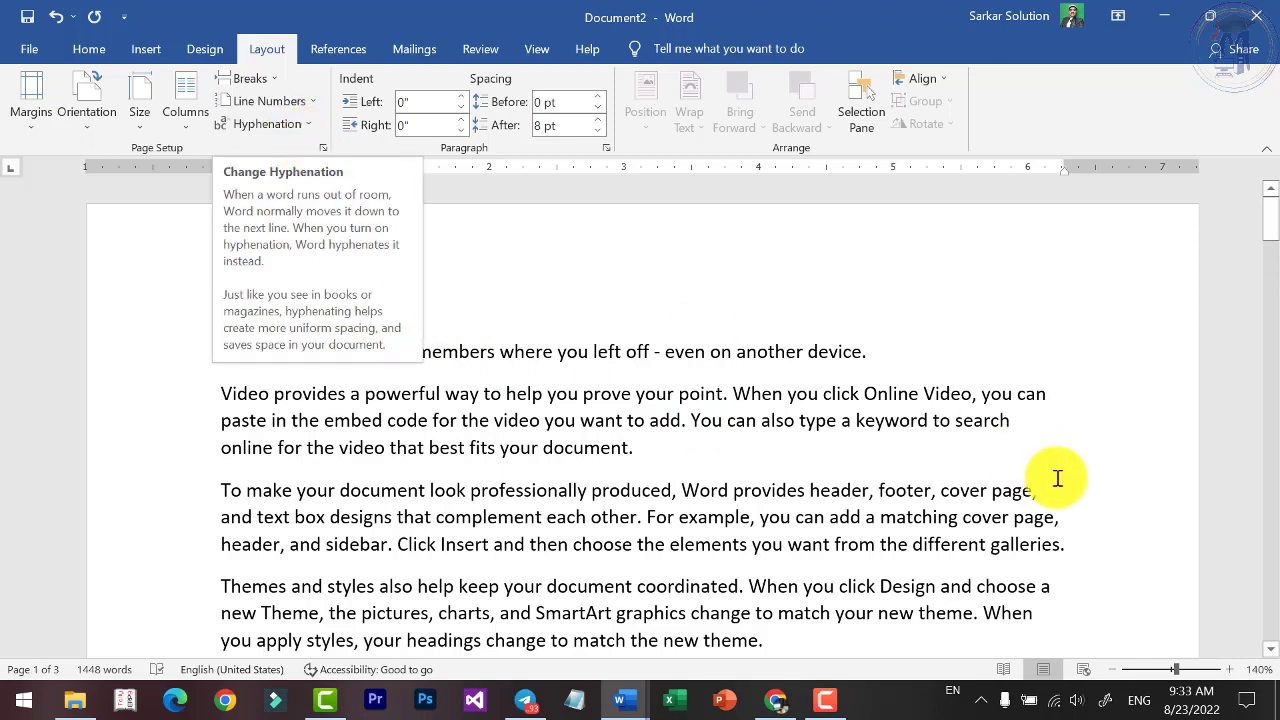
pyautogui.keyDown('ctrl'); pyautogui.scroll(1, 1039, 537); pyautogui.keyUp('ctrl')
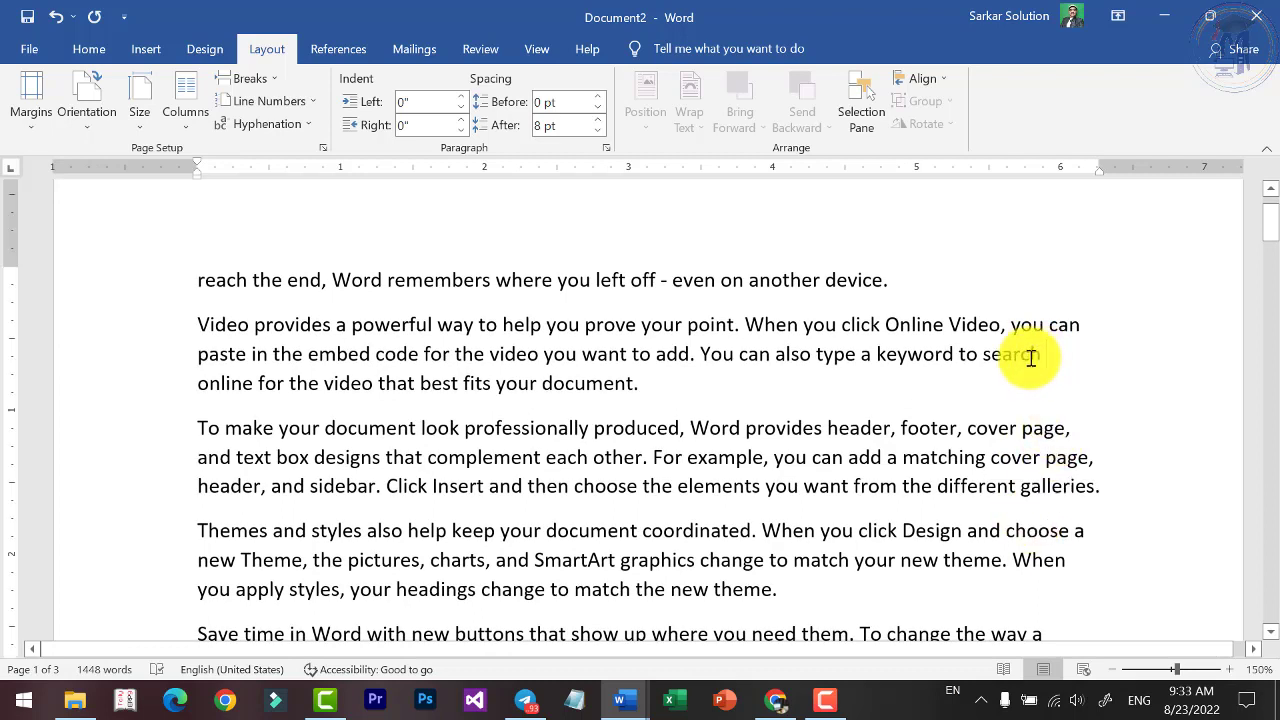
pyautogui.click(1081, 349)
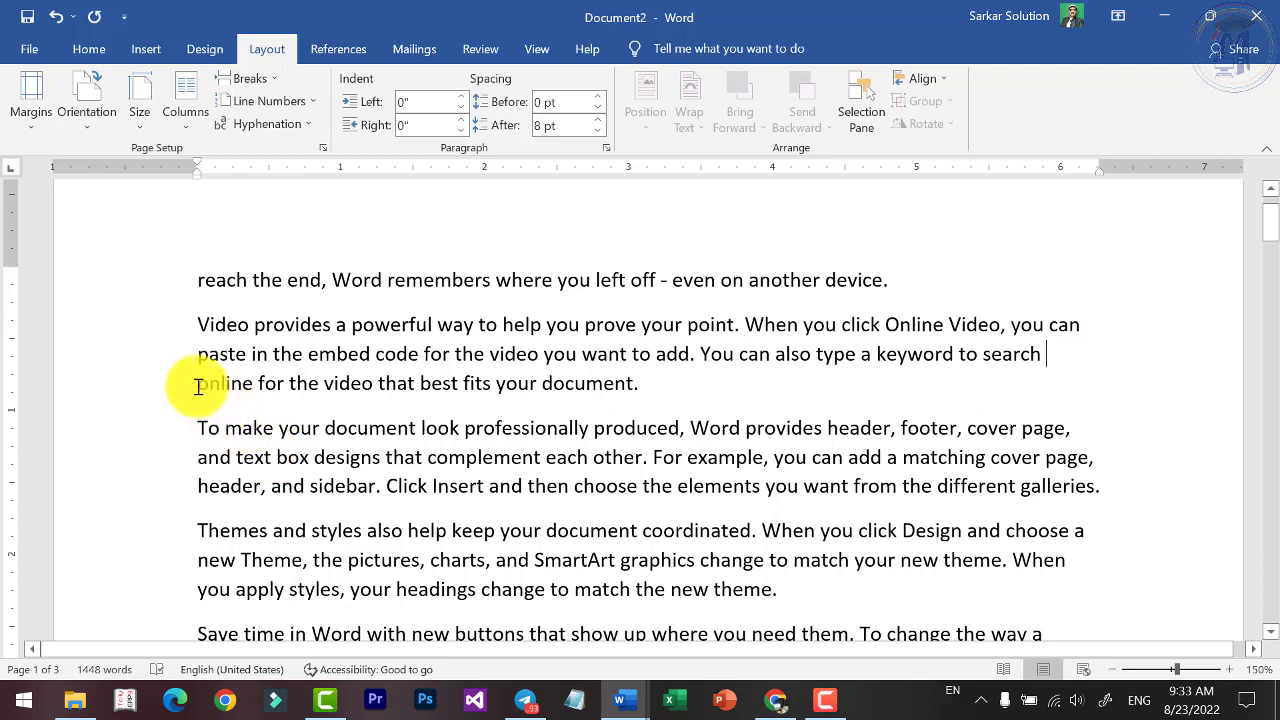
pyautogui.moveTo(196, 382)
pyautogui.mouseDown()
pyautogui.moveTo(275, 386)
pyautogui.moveTo(255, 384)
pyautogui.mouseUp()
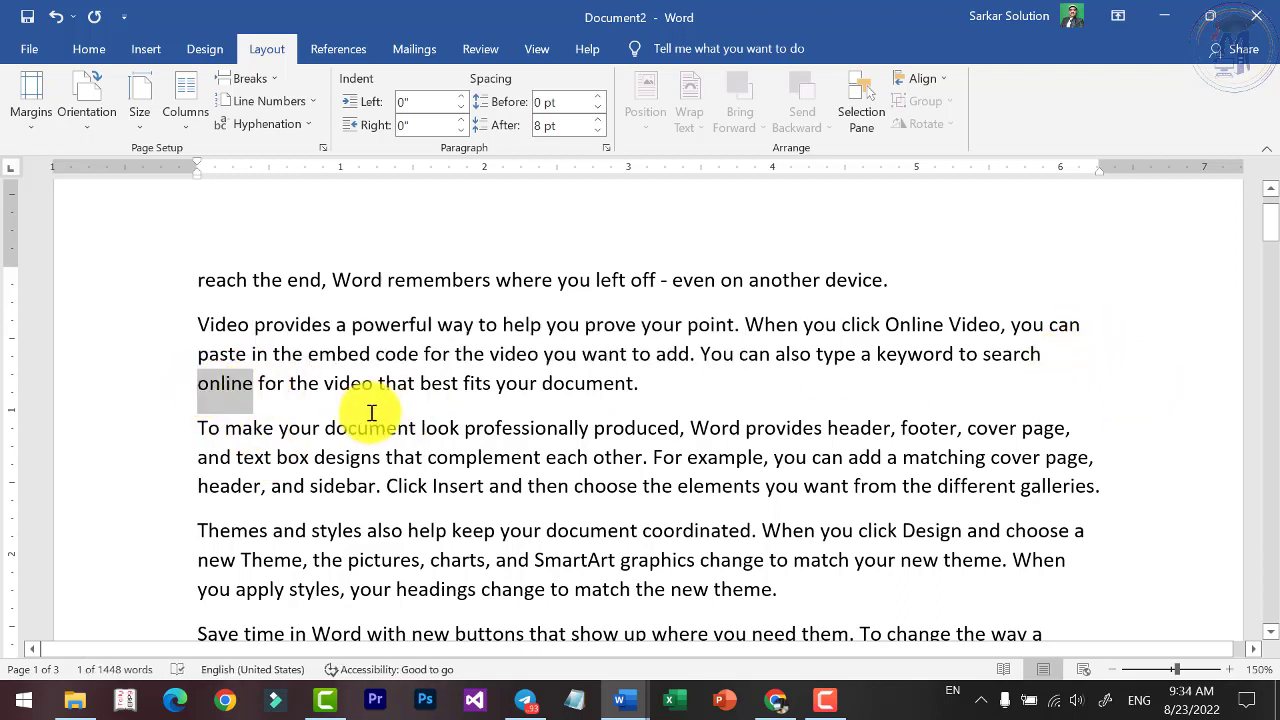
pyautogui.click(1065, 358)
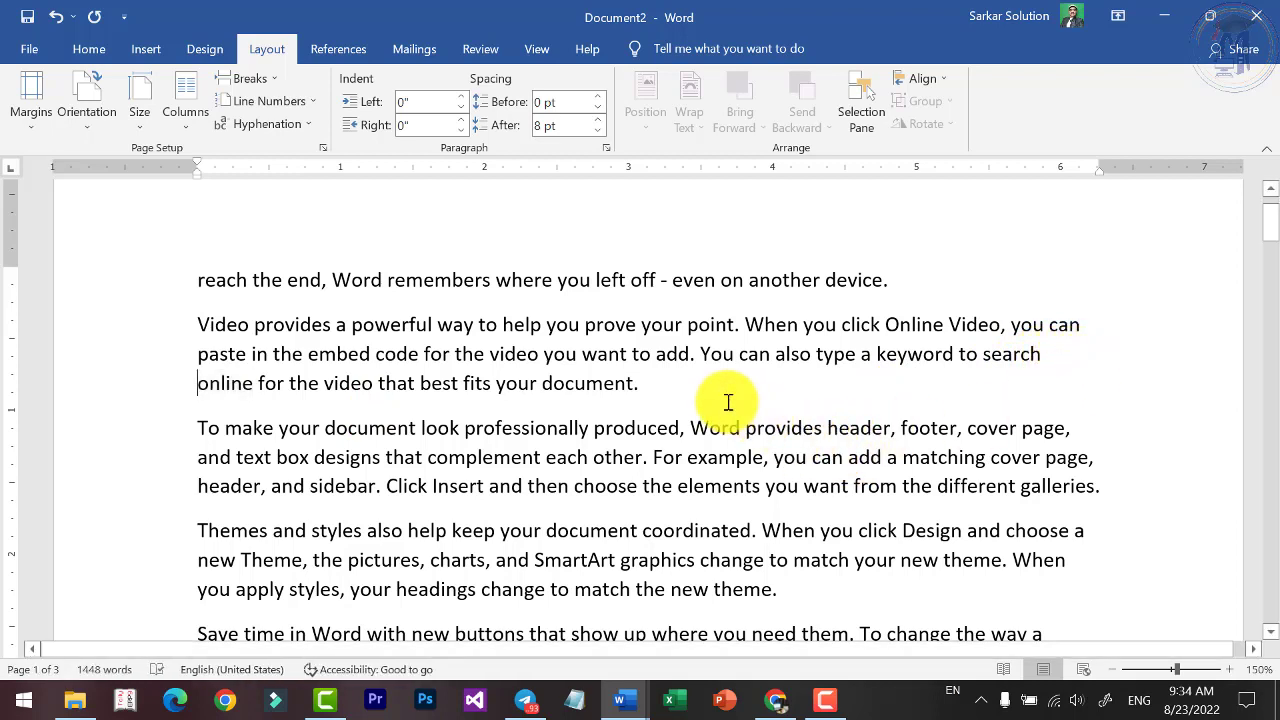
pyautogui.click(310, 128)
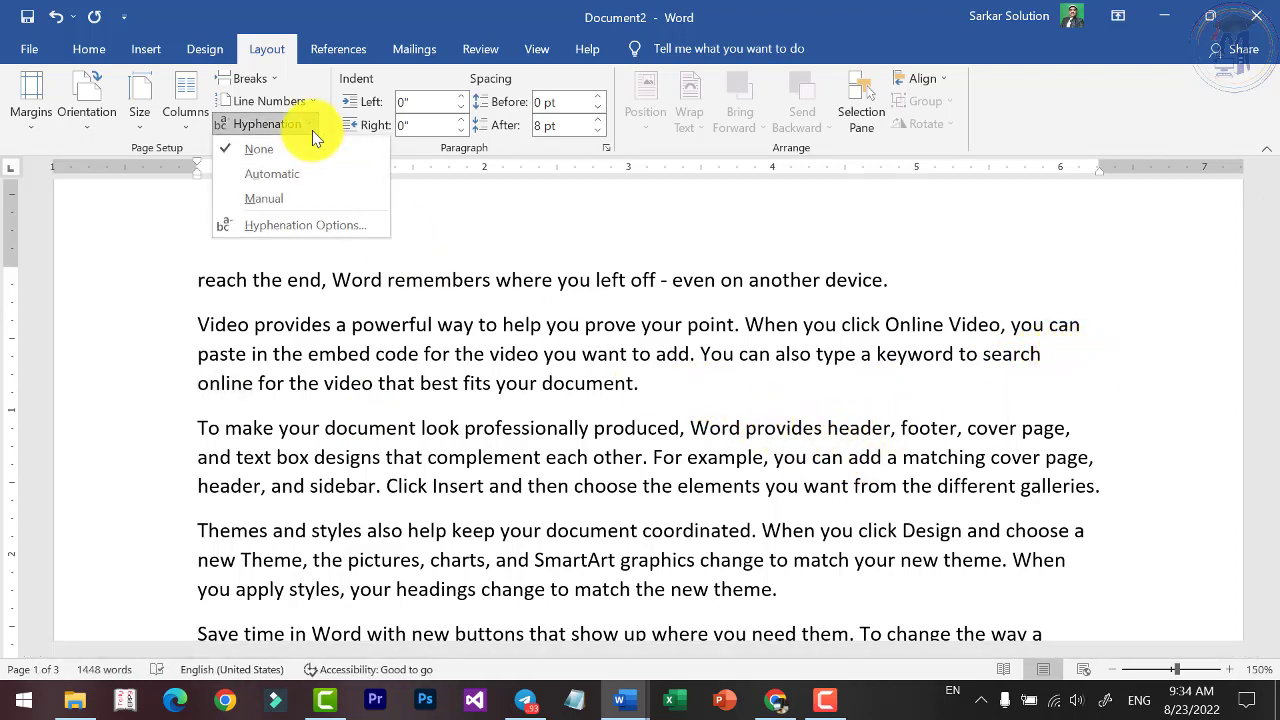
pyautogui.click(260, 152)
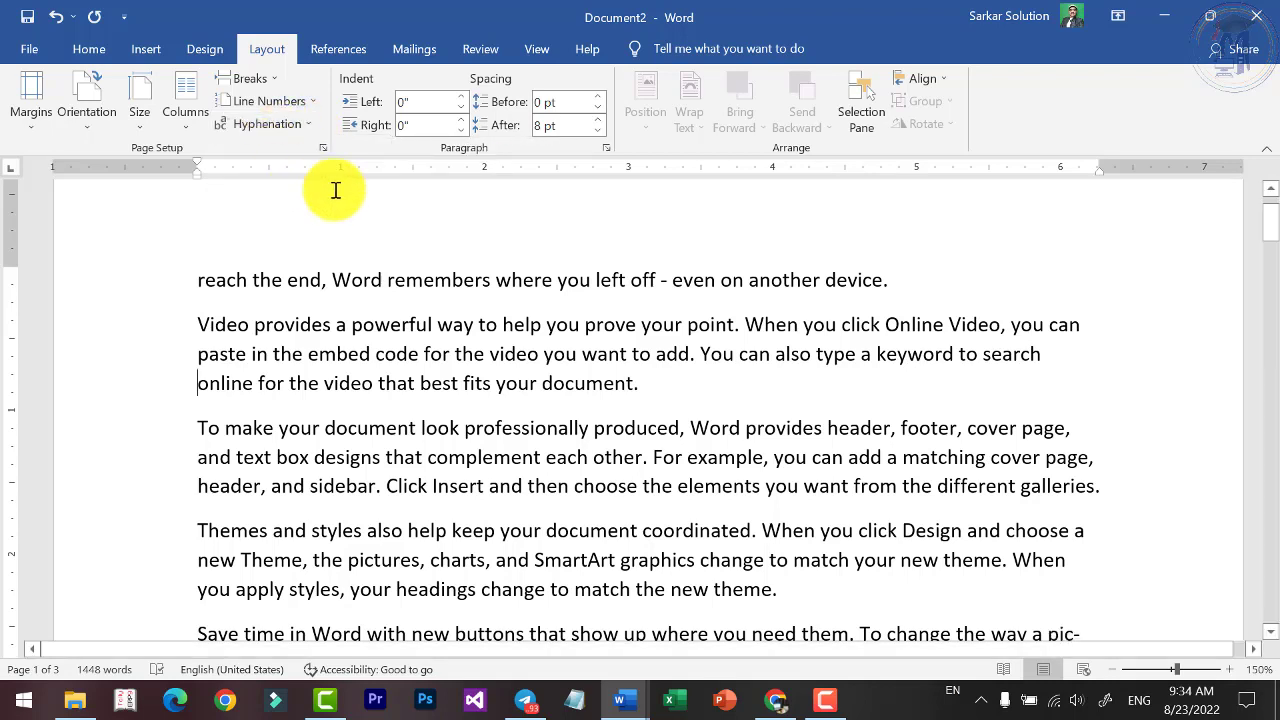
# Inspect how the word 'picture' is hyphenated across two lines.
pyautogui.scroll(-1, 1000, 355)
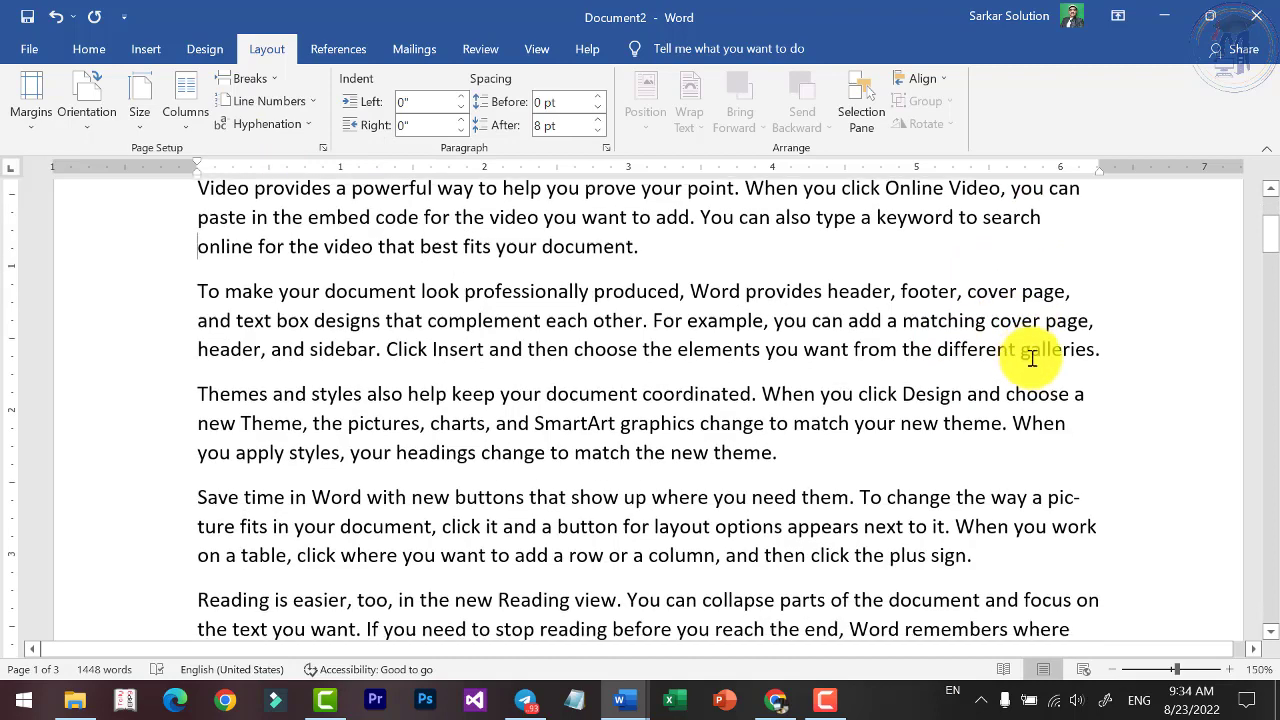
pyautogui.scroll(-1, 1045, 348)
pyautogui.moveTo(1031, 420); pyautogui.dragTo(1071, 422)
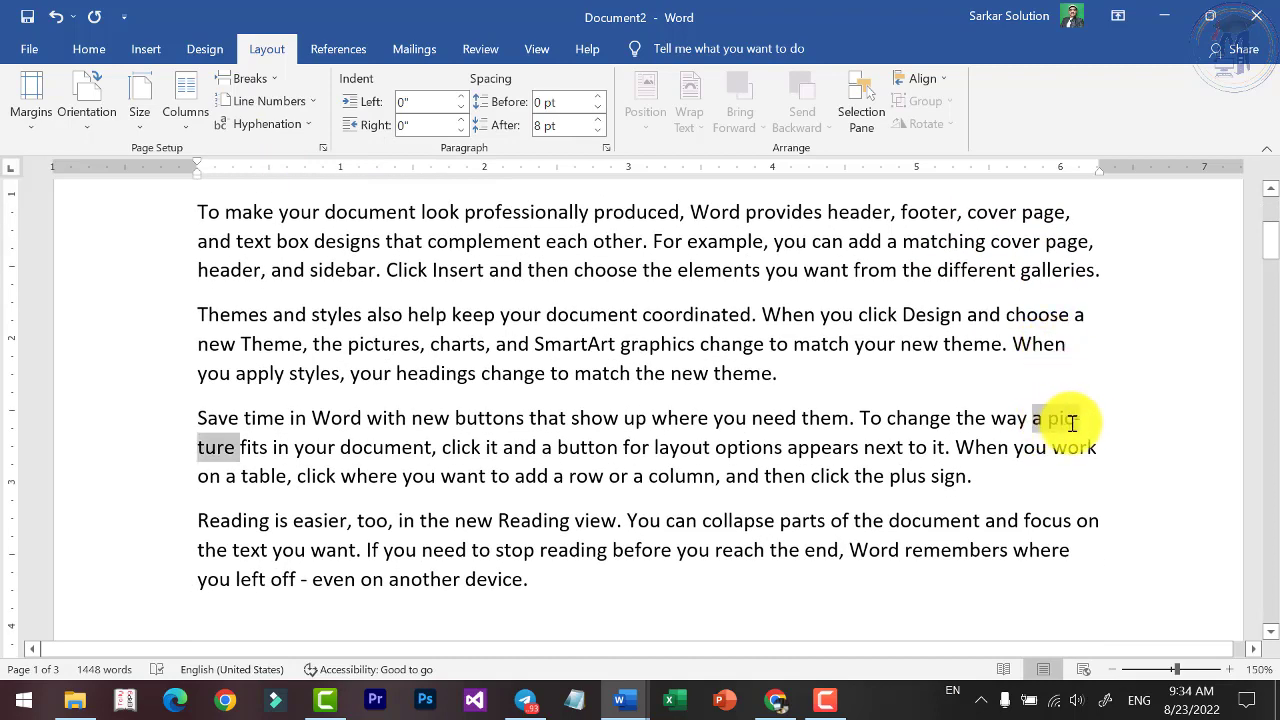
pyautogui.doubleClick(1078, 424)
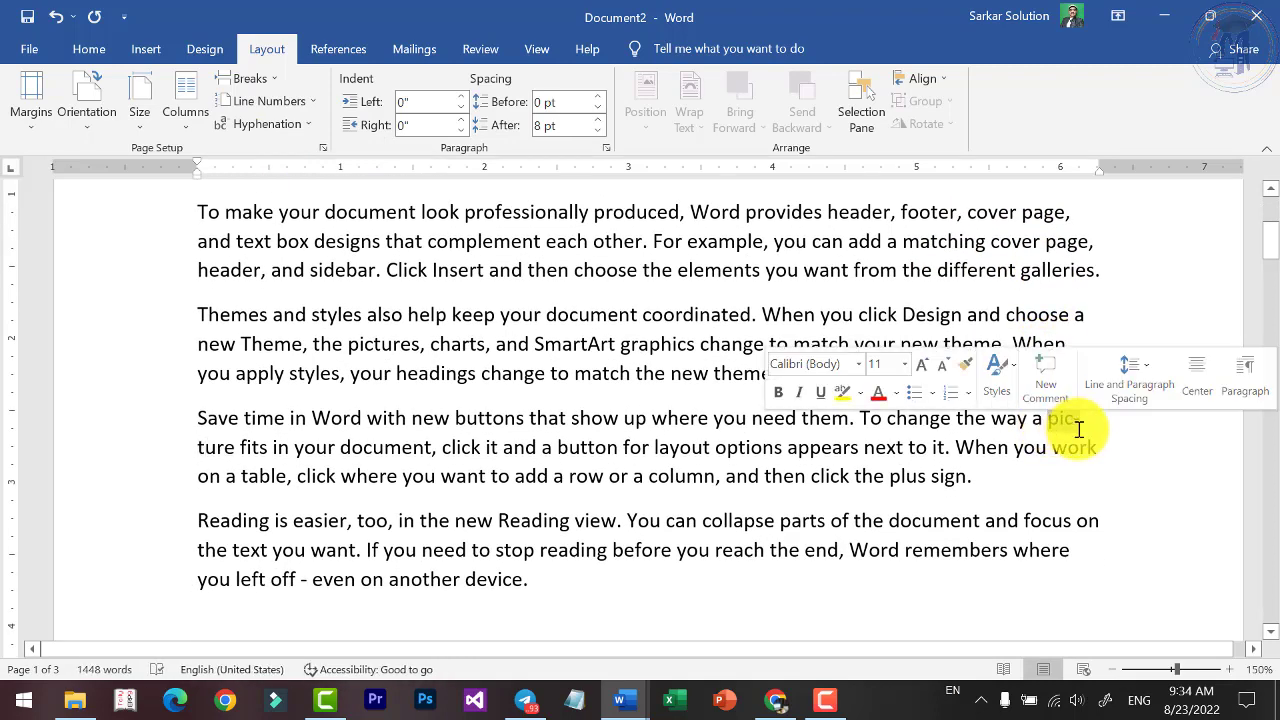
pyautogui.doubleClick(203, 449)
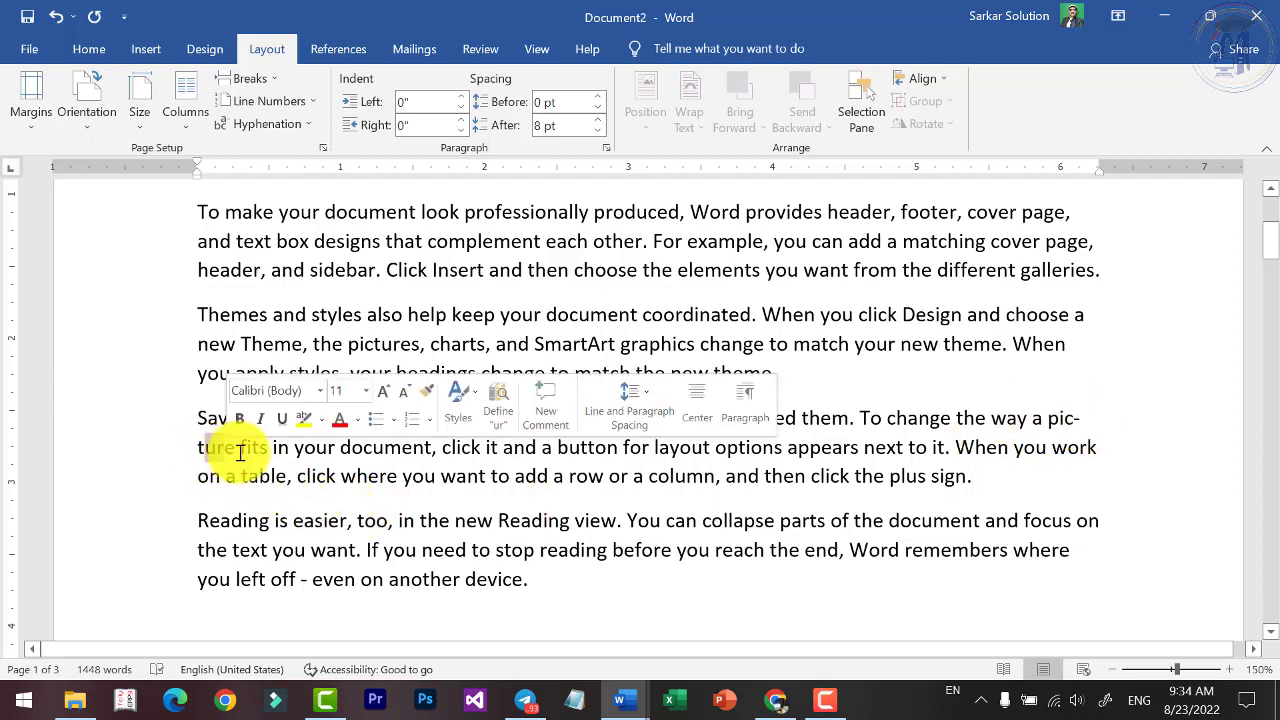
pyautogui.scroll(-2, 983, 482)
pyautogui.scroll(1, 985, 475)
pyautogui.scroll(-2, 1050, 466)
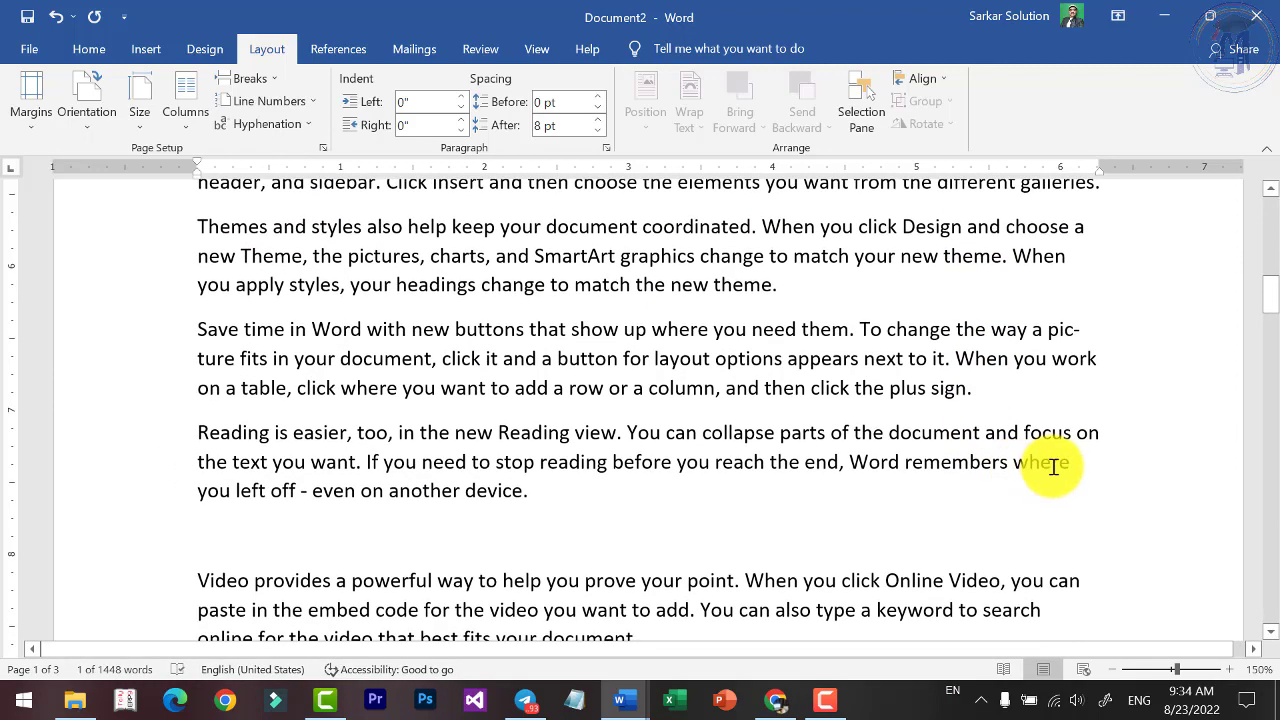
pyautogui.scroll(4, 1080, 455)
pyautogui.scroll(4, 1087, 399)
# Select all the document text and increase its font size one step with Ctrl+].
pyautogui.hotkey('ctrl', 'a')
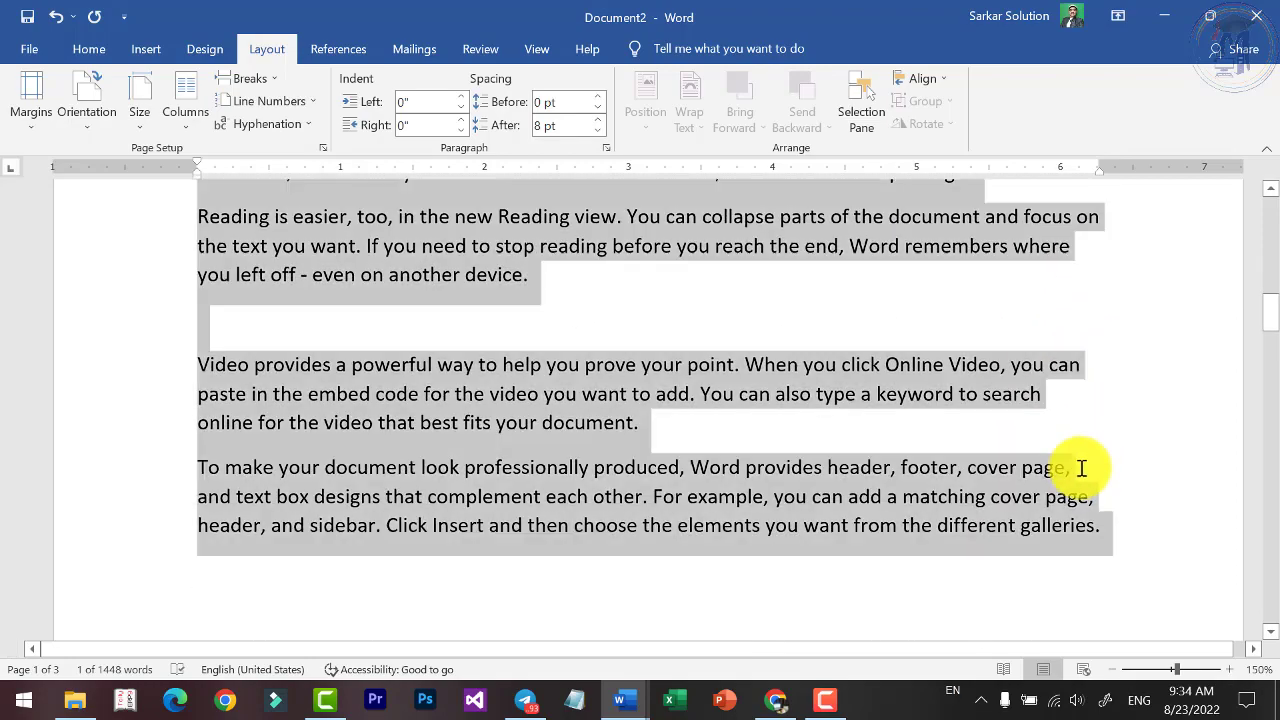
pyautogui.hotkey('ctrl', ']')
pyautogui.scroll(-3, 1085, 510)
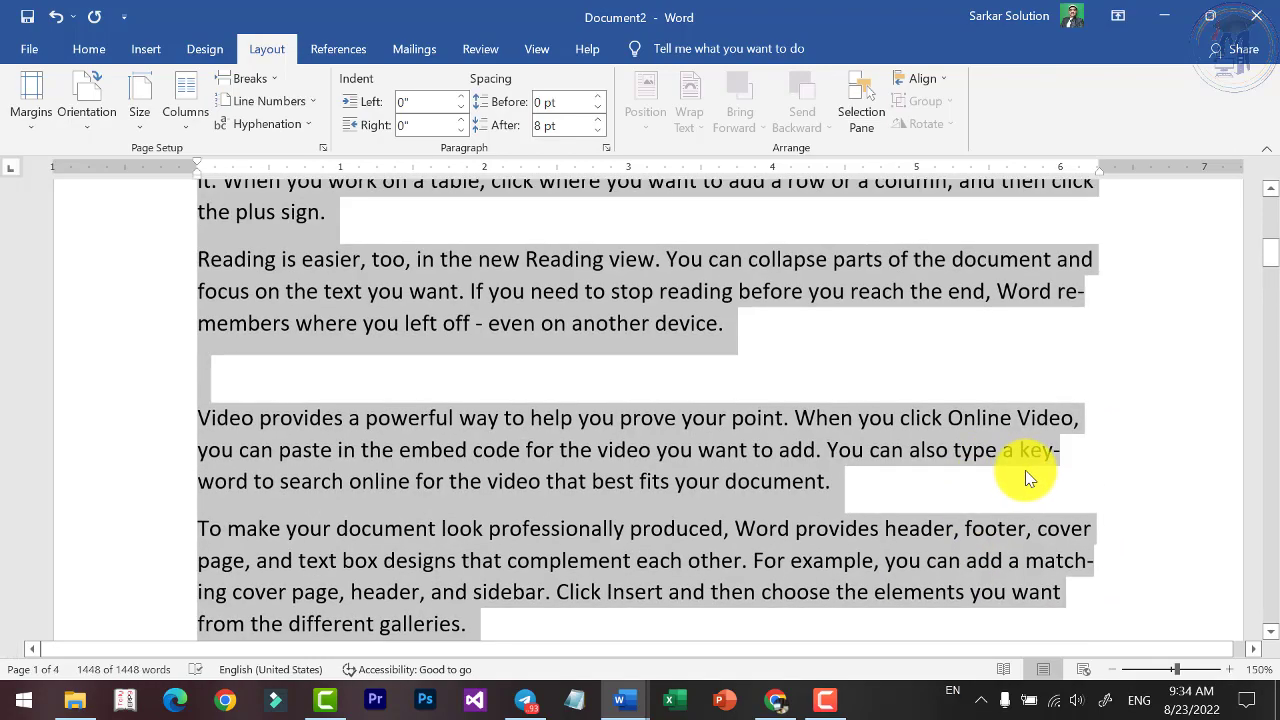
pyautogui.scroll(-5, 1060, 560)
pyautogui.scroll(-2, 1035, 482)
pyautogui.click(1091, 500)
pyautogui.scroll(-1, 1091, 523)
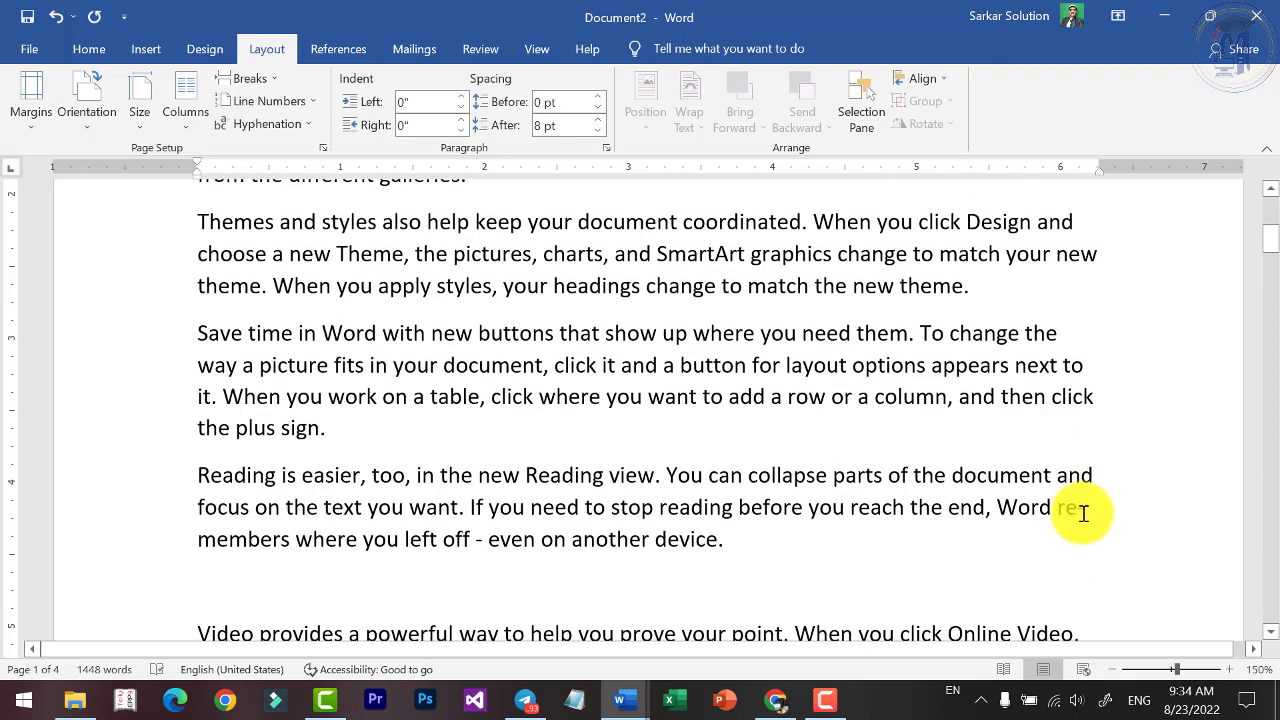
pyautogui.moveTo(1057, 506); pyautogui.dragTo(1071, 528)
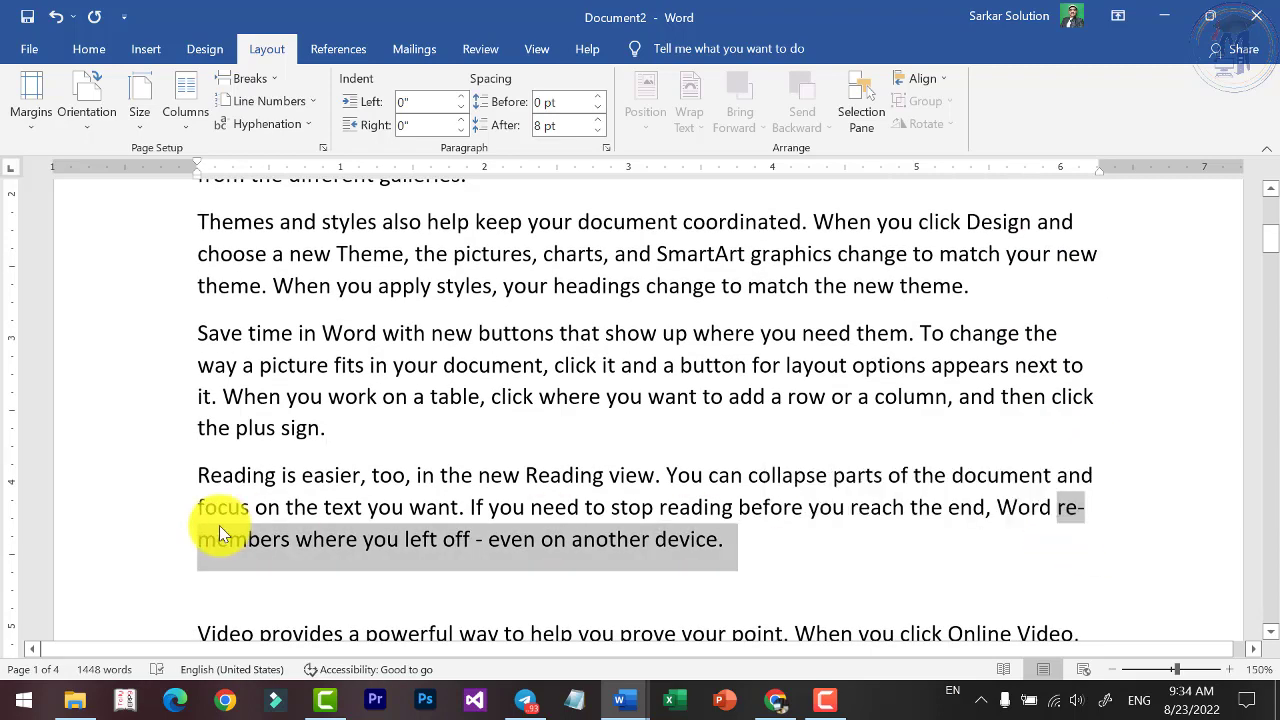
pyautogui.click(245, 543)
pyautogui.scroll(2, 886, 574)
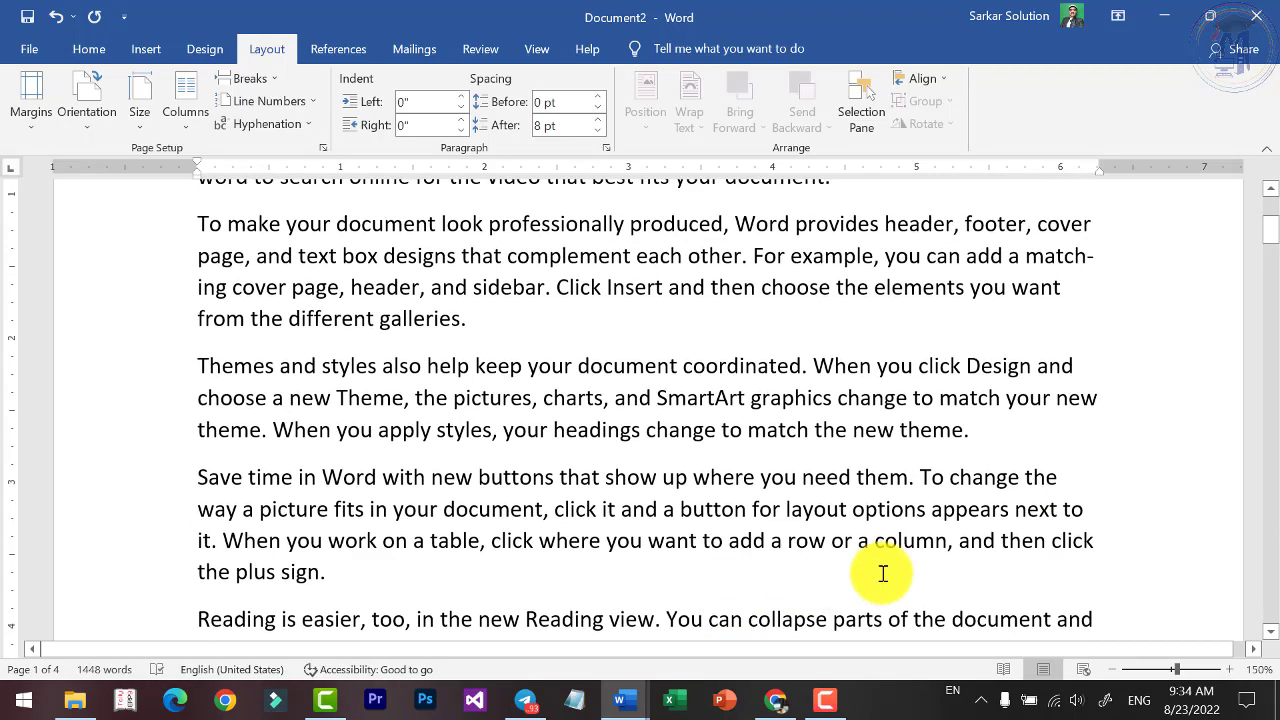
pyautogui.scroll(2, 1080, 537)
pyautogui.scroll(1, 1043, 550)
pyautogui.scroll(-2, 1047, 548)
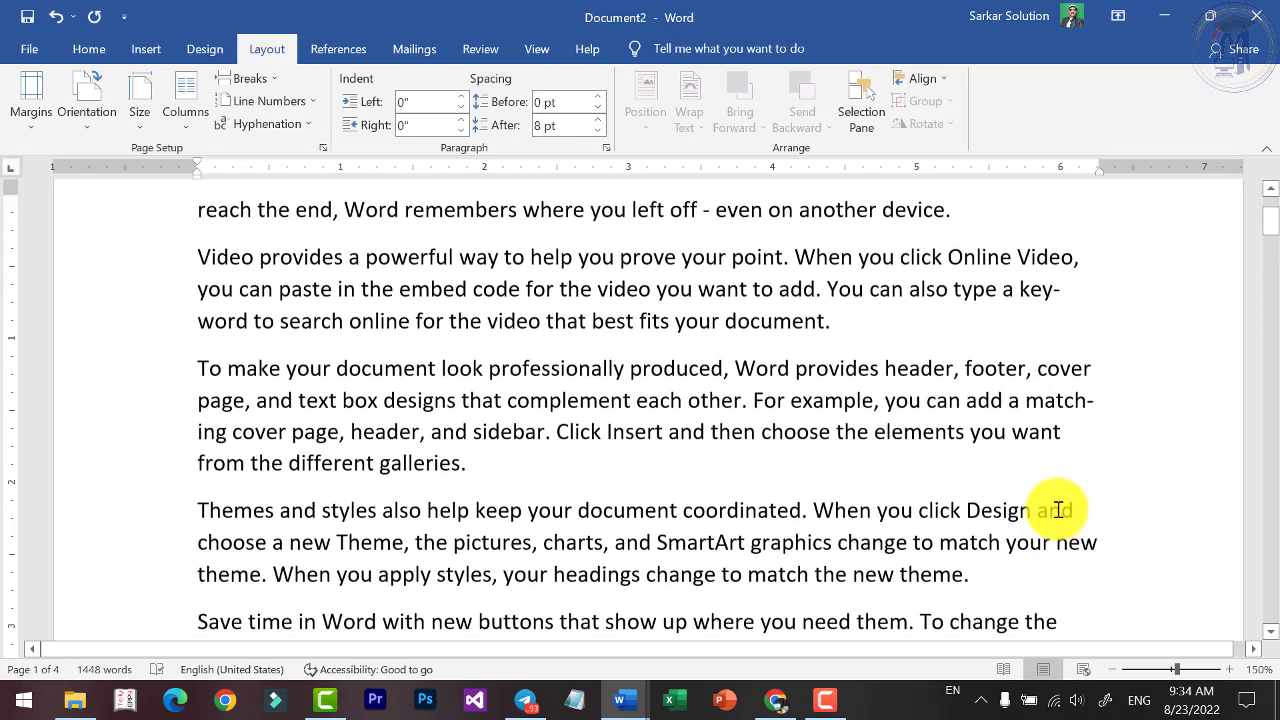
# Set hyphenation to None so 'matching' and other words wrap whole.
pyautogui.doubleClick(1050, 402)
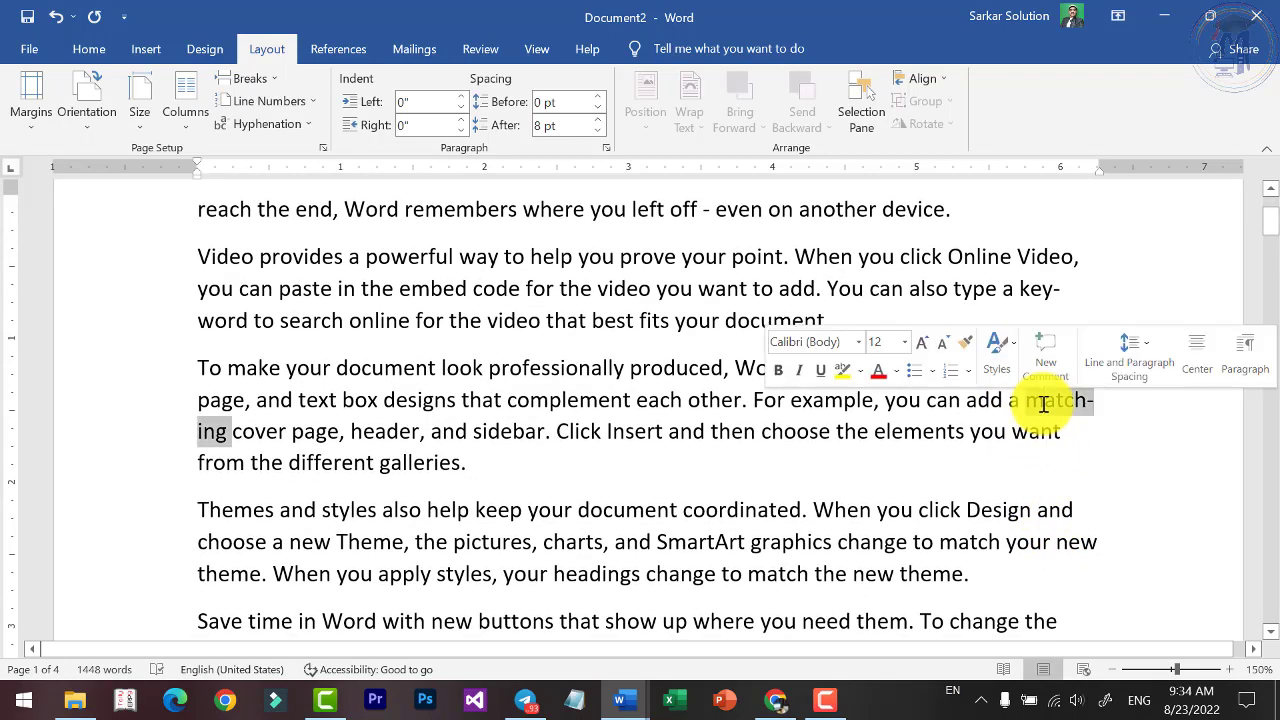
pyautogui.click(280, 124)
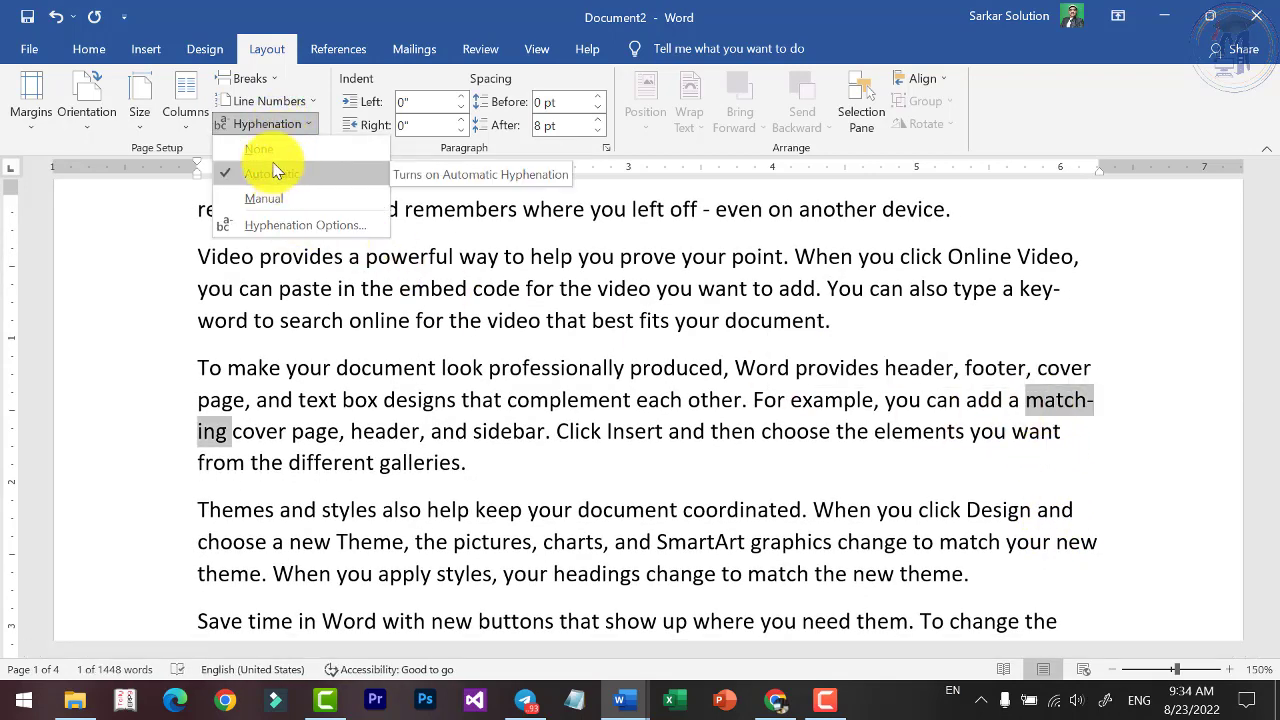
pyautogui.click(258, 149)
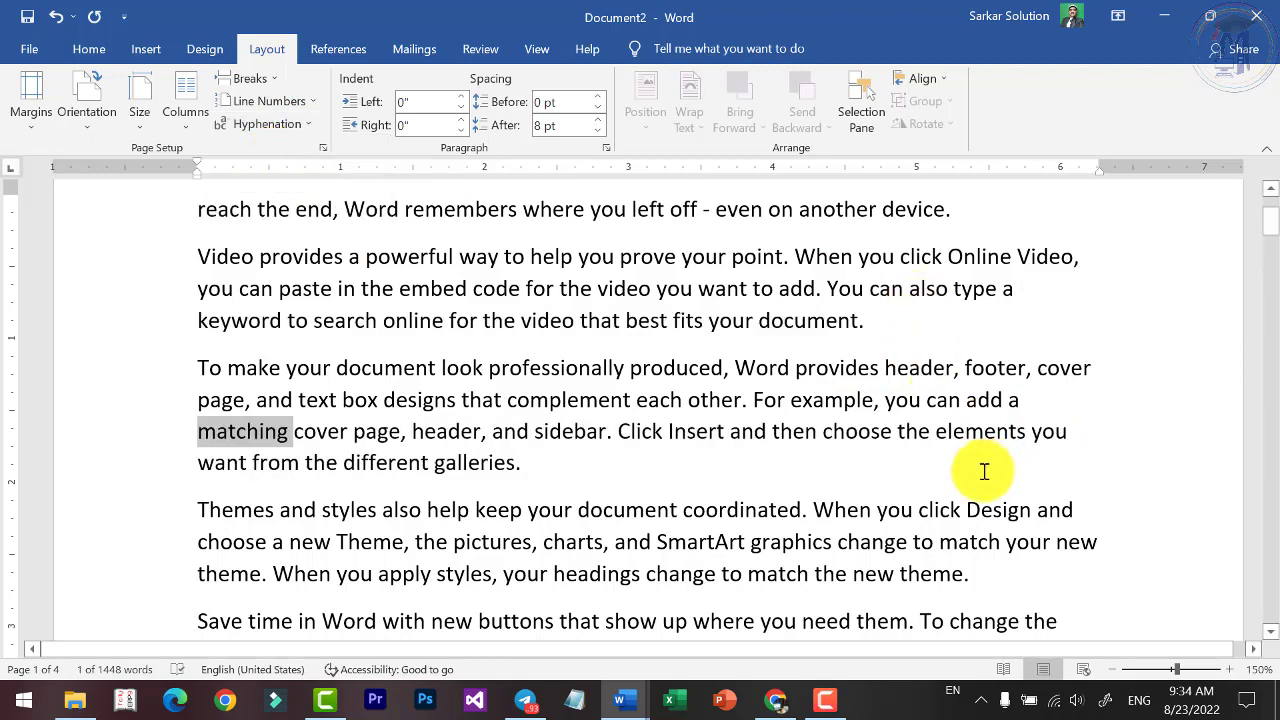
pyautogui.click(1055, 367)
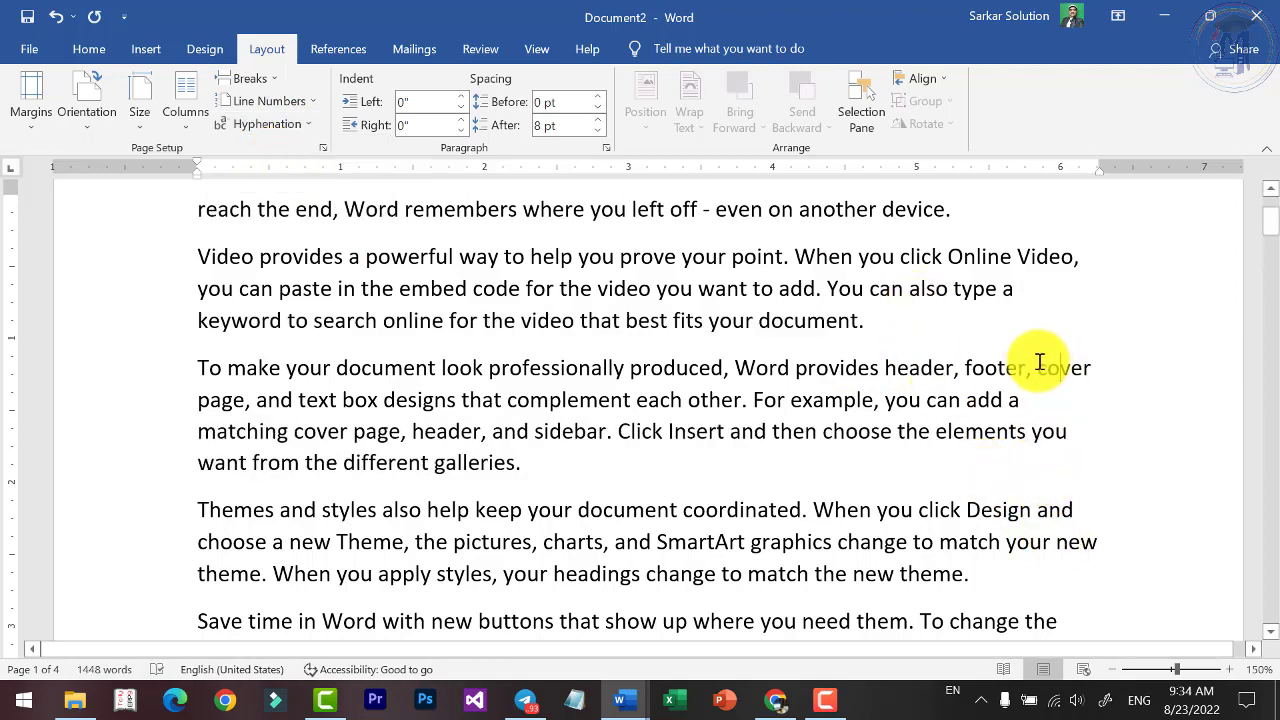
pyautogui.scroll(-5, 1049, 363)
pyautogui.scroll(-2, 1049, 400)
pyautogui.scroll(-3, 1055, 430)
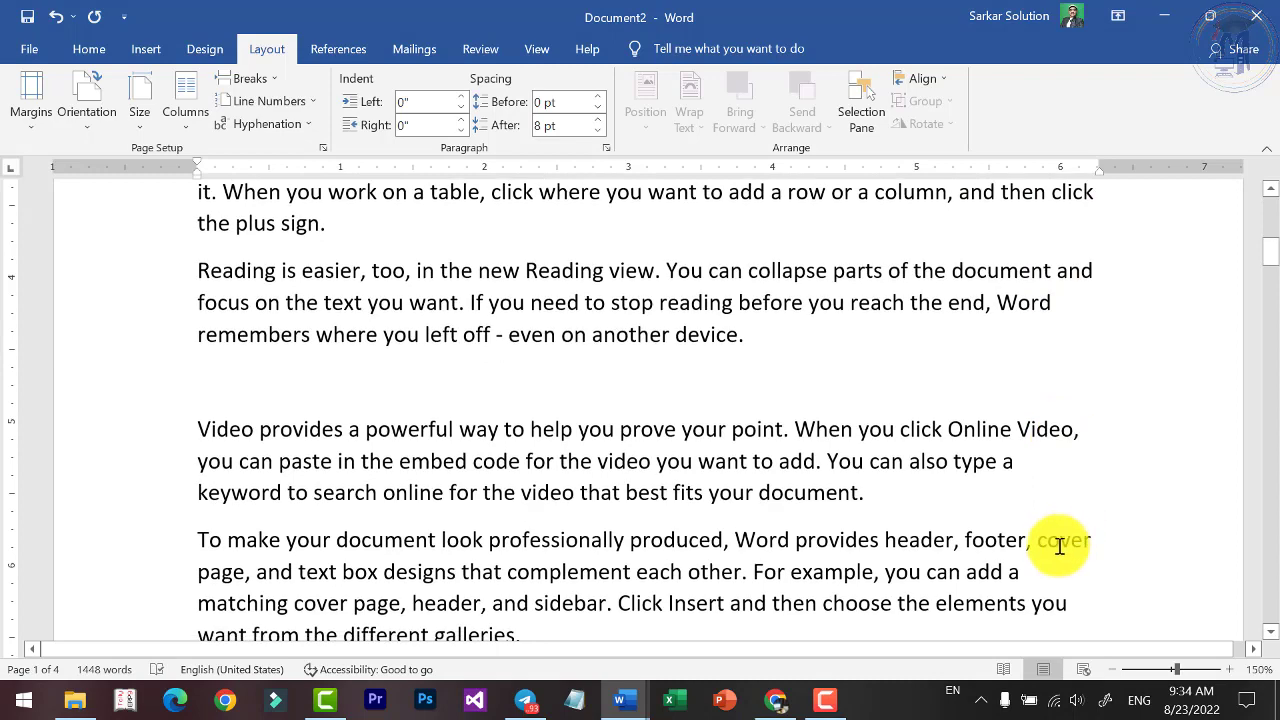
pyautogui.click(277, 125)
pyautogui.click(264, 198)
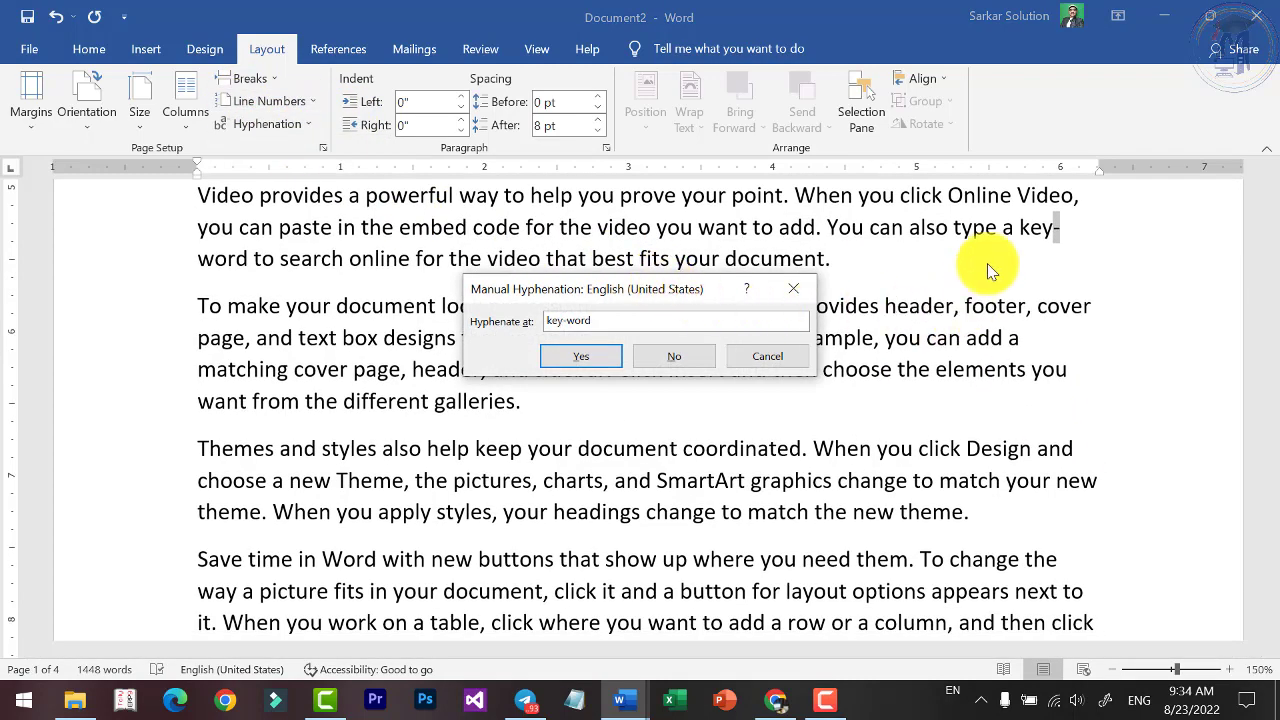
pyautogui.click(672, 356)
pyautogui.click(677, 363)
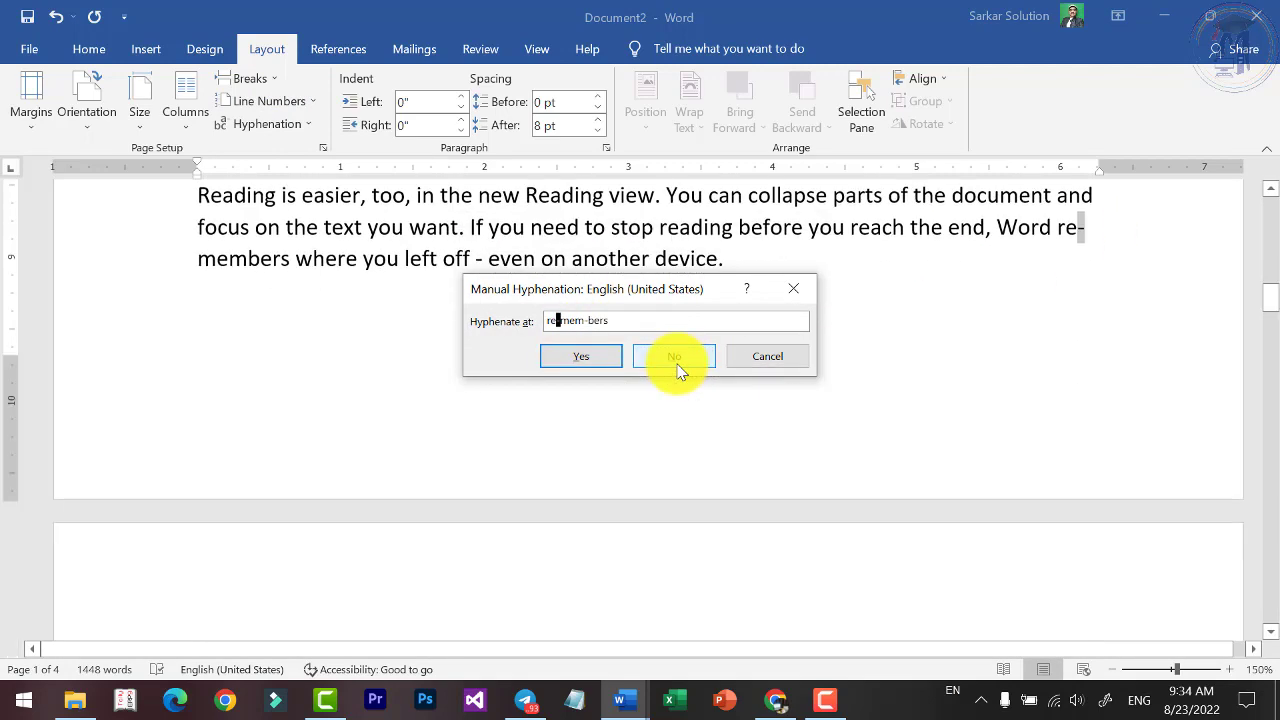
pyautogui.click(677, 363)
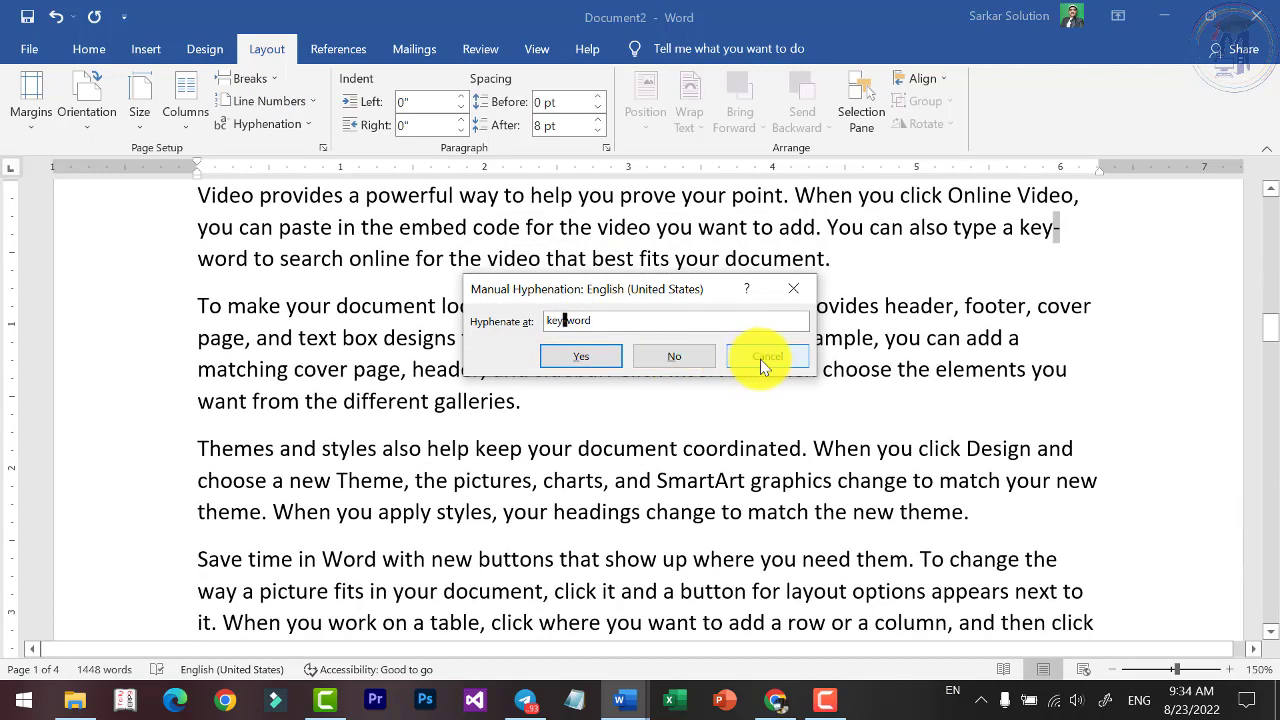
pyautogui.click(760, 359)
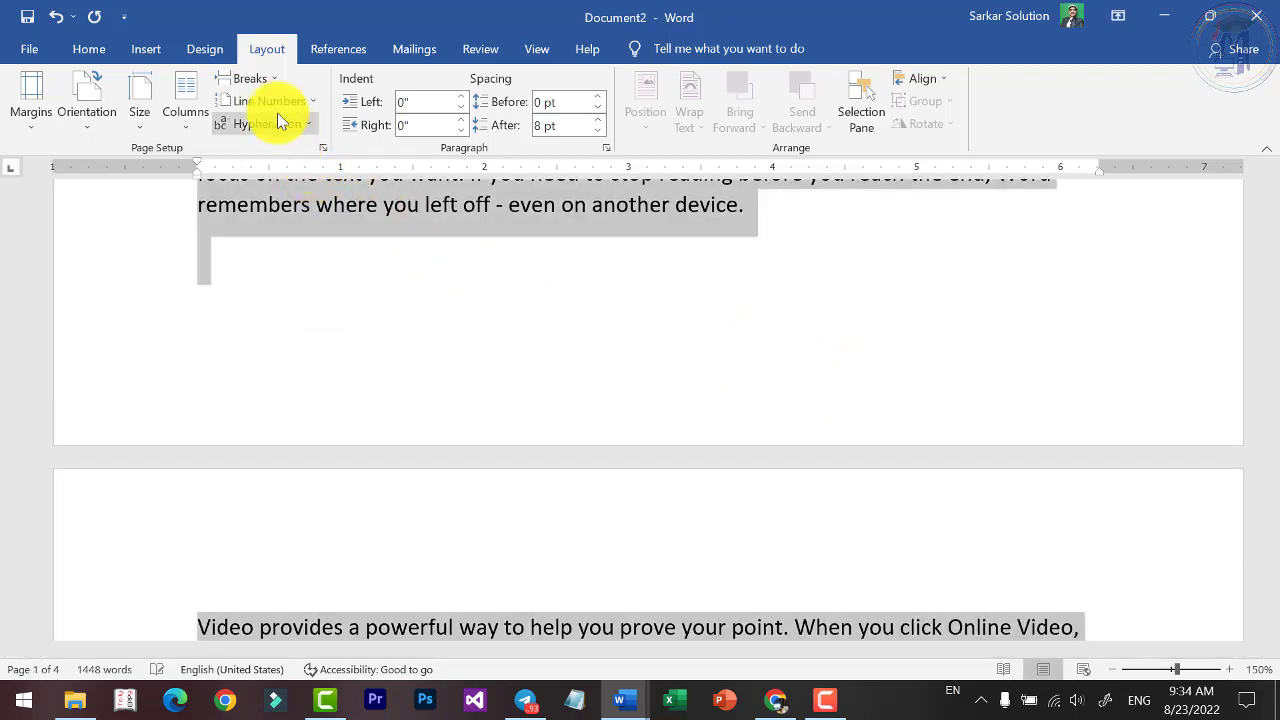
pyautogui.click(280, 121)
pyautogui.click(292, 153)
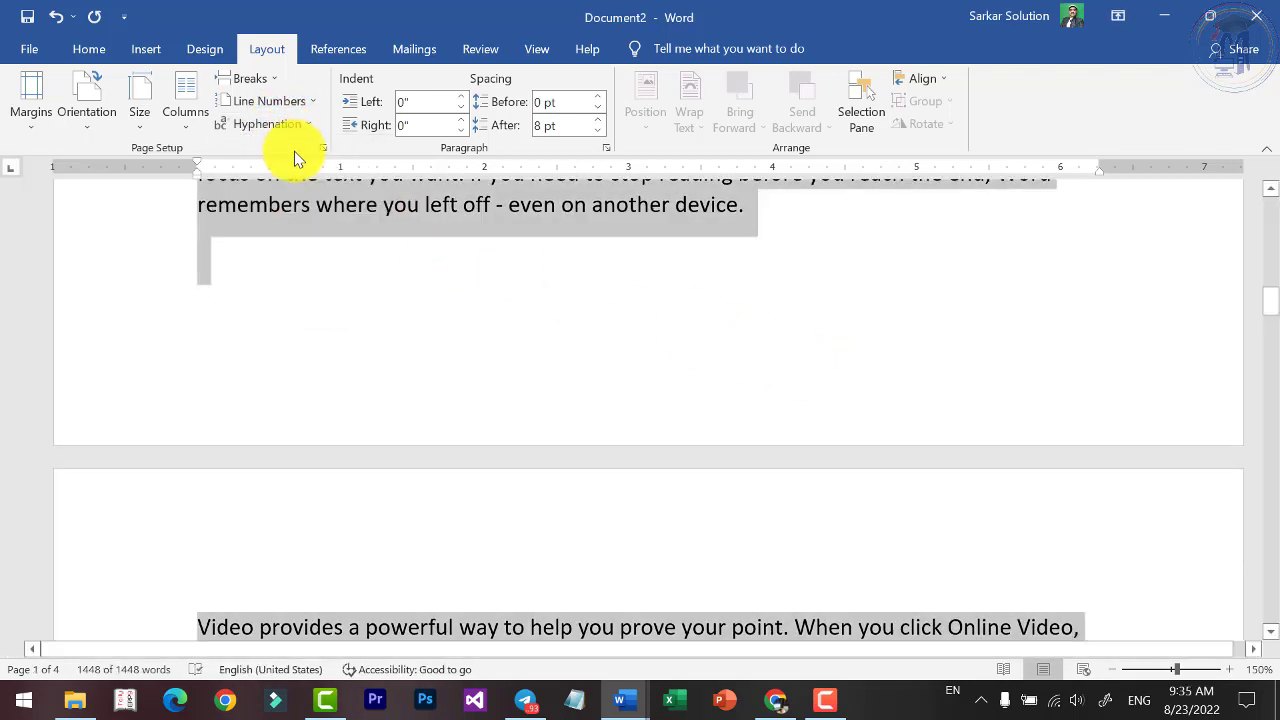
pyautogui.click(335, 220)
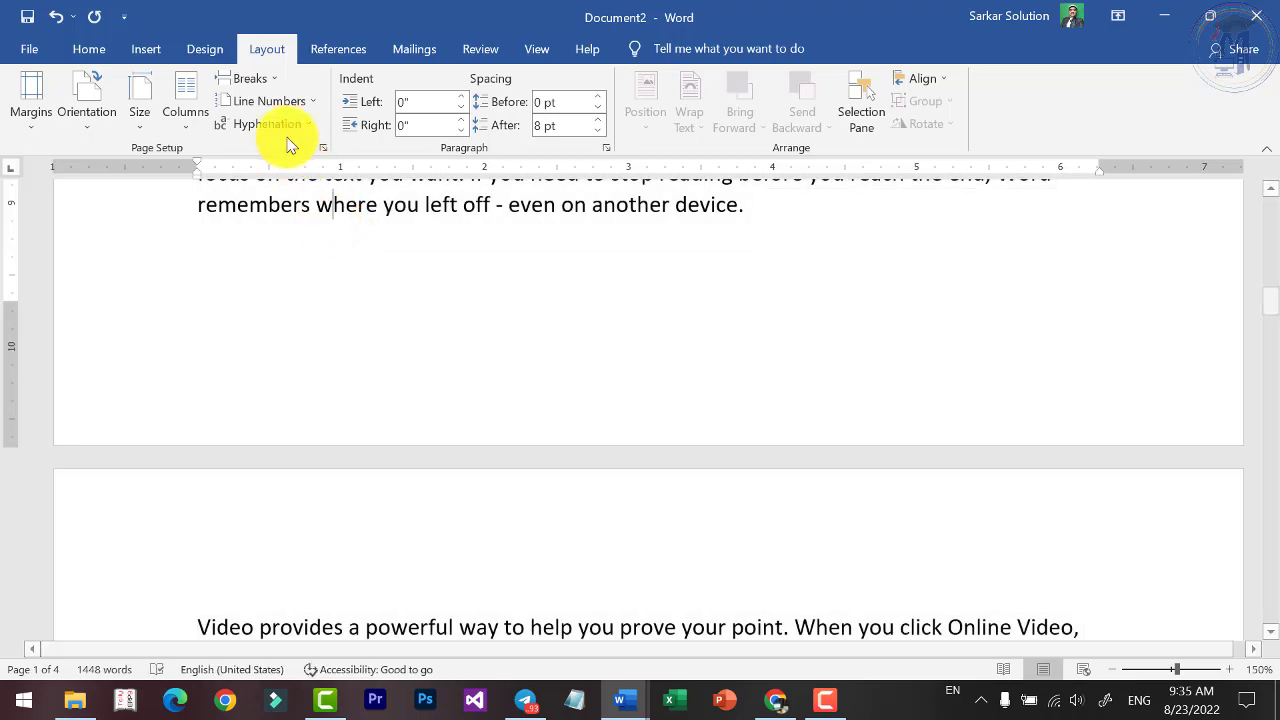
pyautogui.click(289, 123)
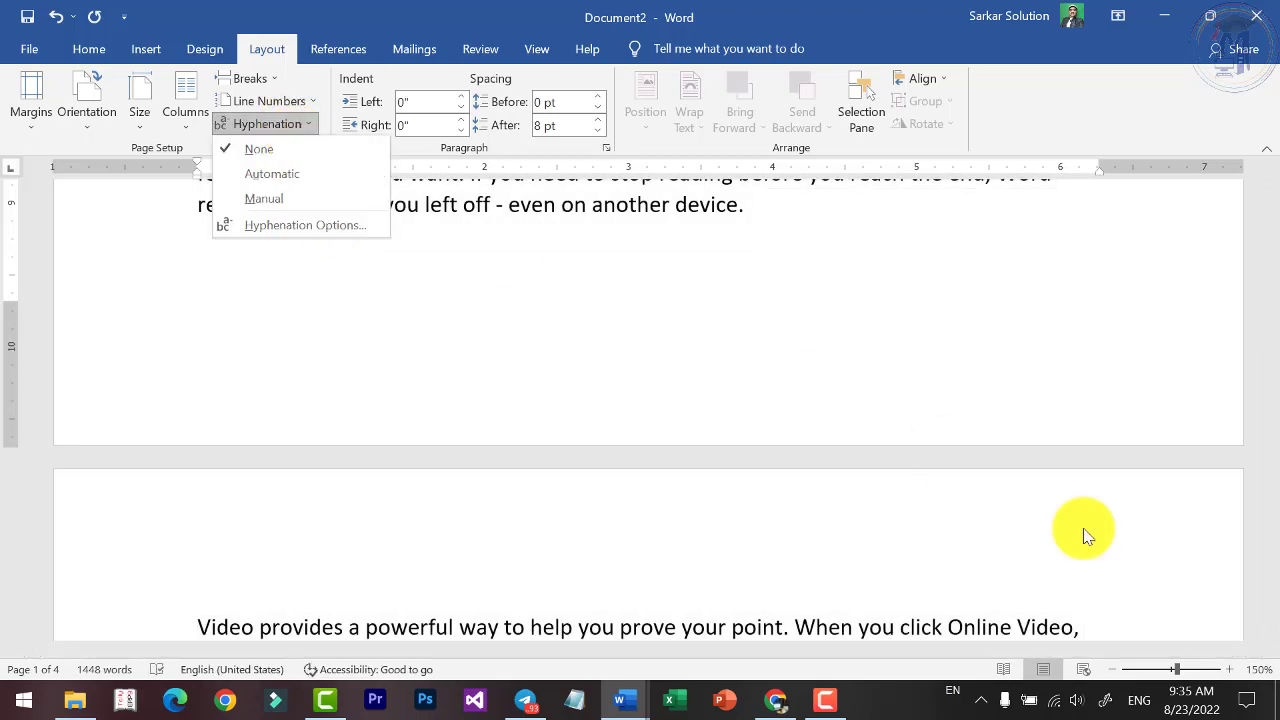
pyautogui.click(1093, 487)
pyautogui.scroll(4, 1100, 443)
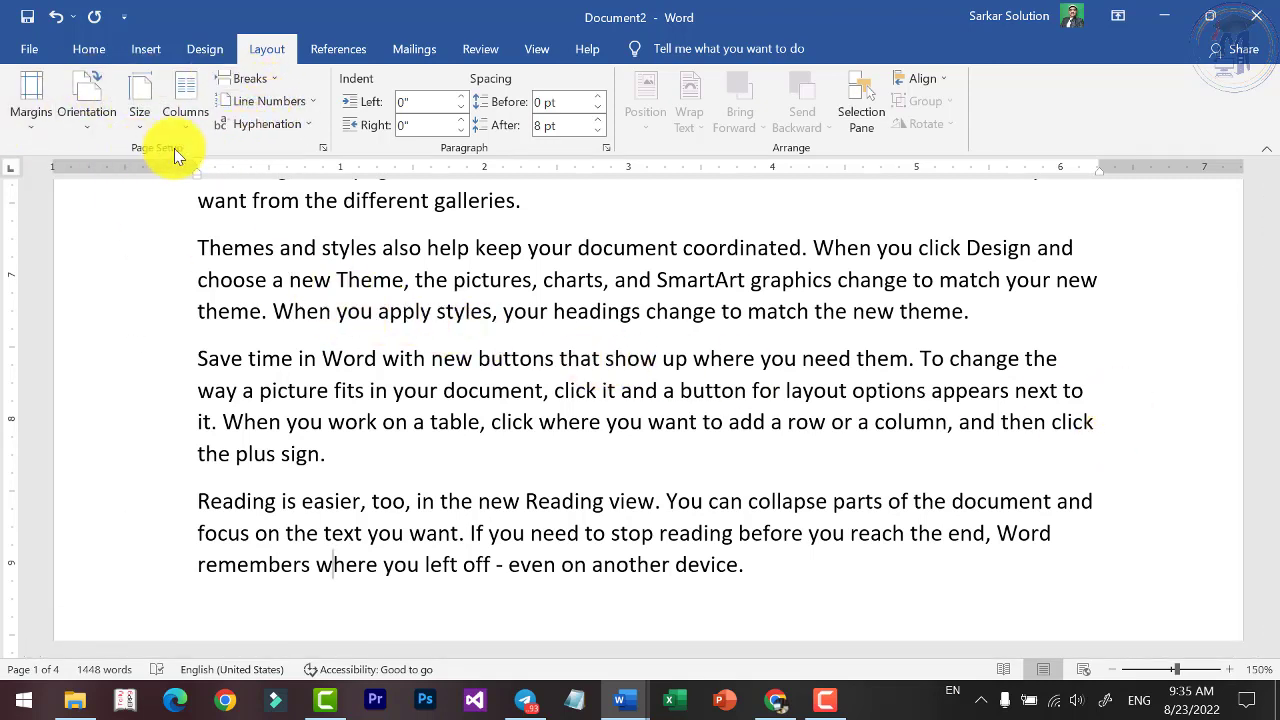
# In Page Setup's Layout tab, keep the Continuous section start and Top vertical alignment.
pyautogui.click(320, 148)
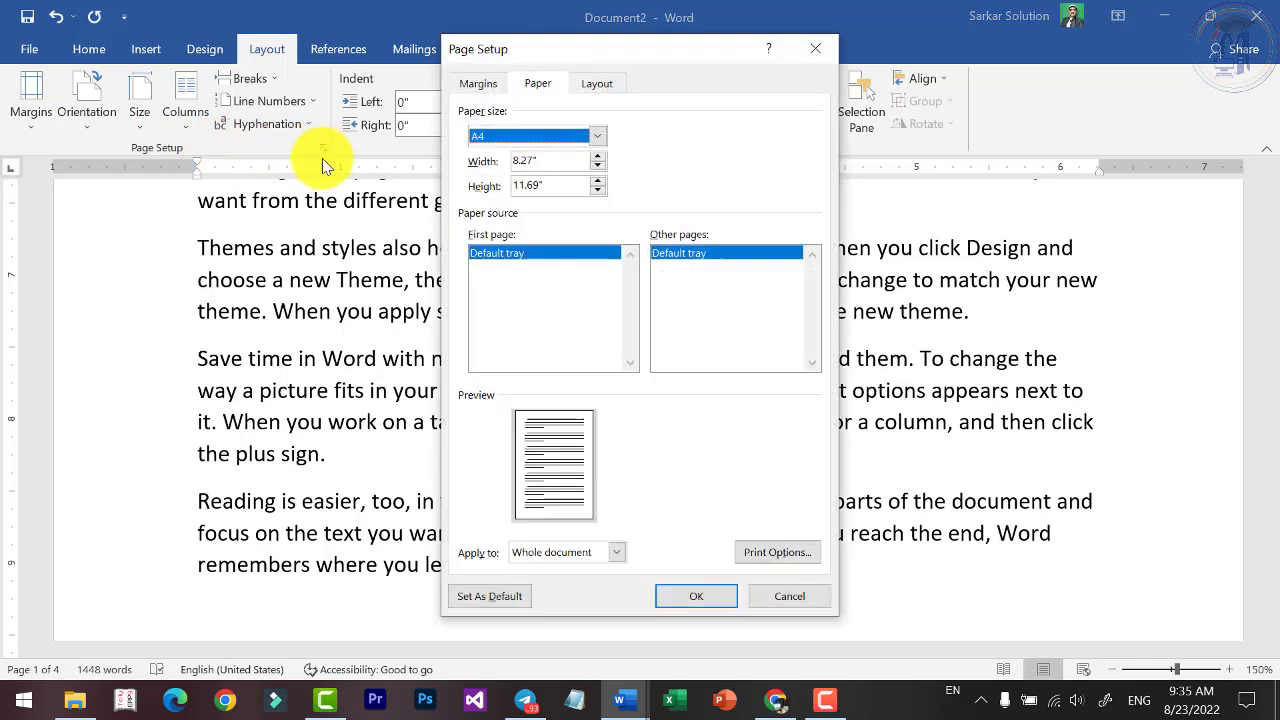
pyautogui.click(597, 84)
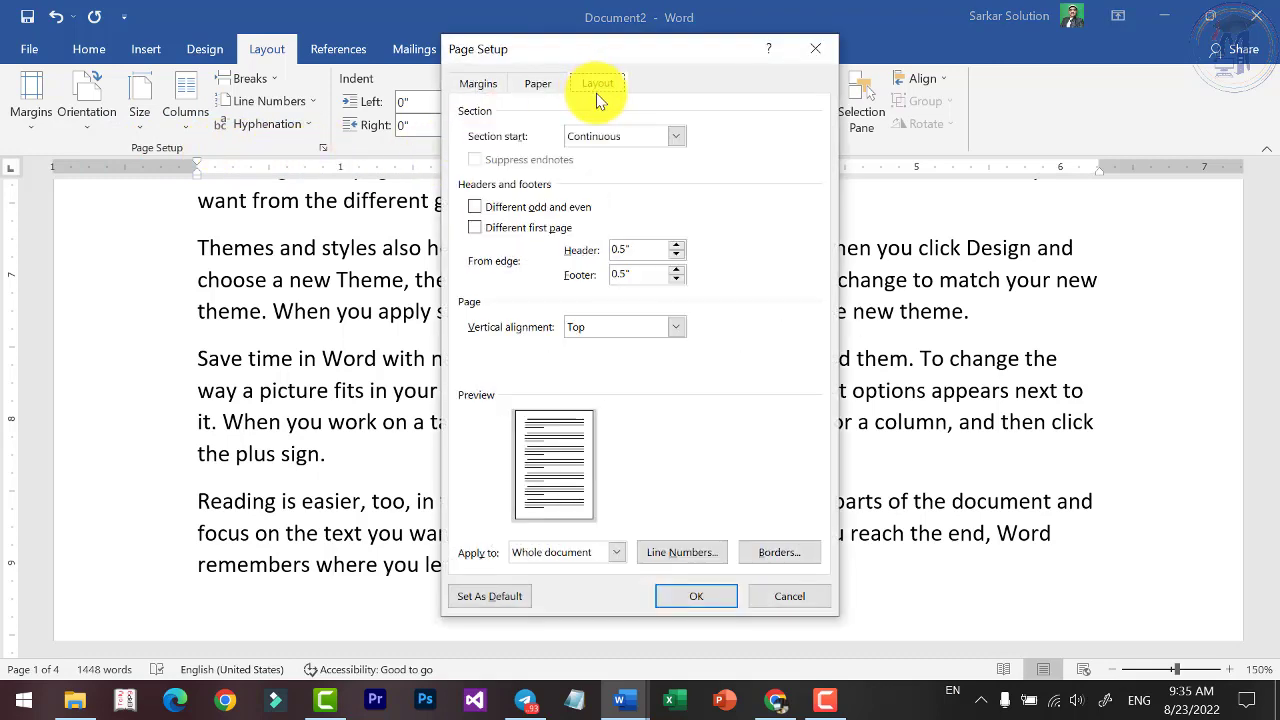
pyautogui.click(676, 137)
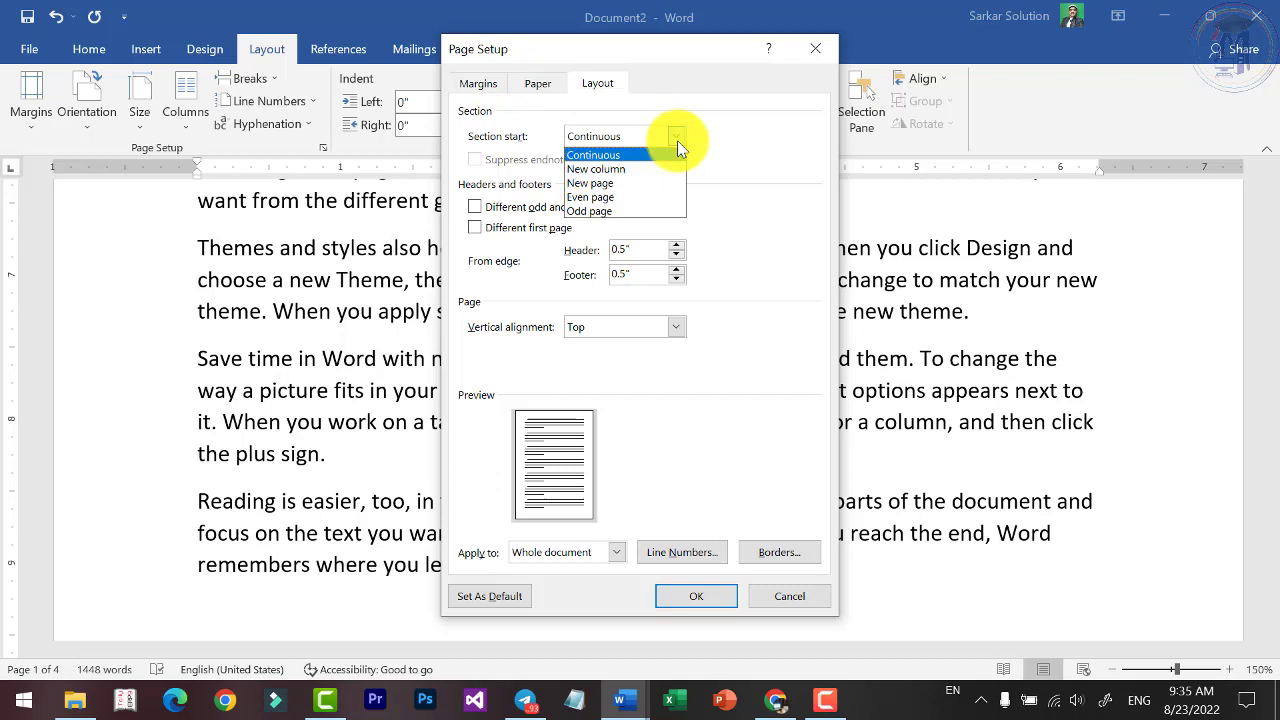
pyautogui.click(749, 229)
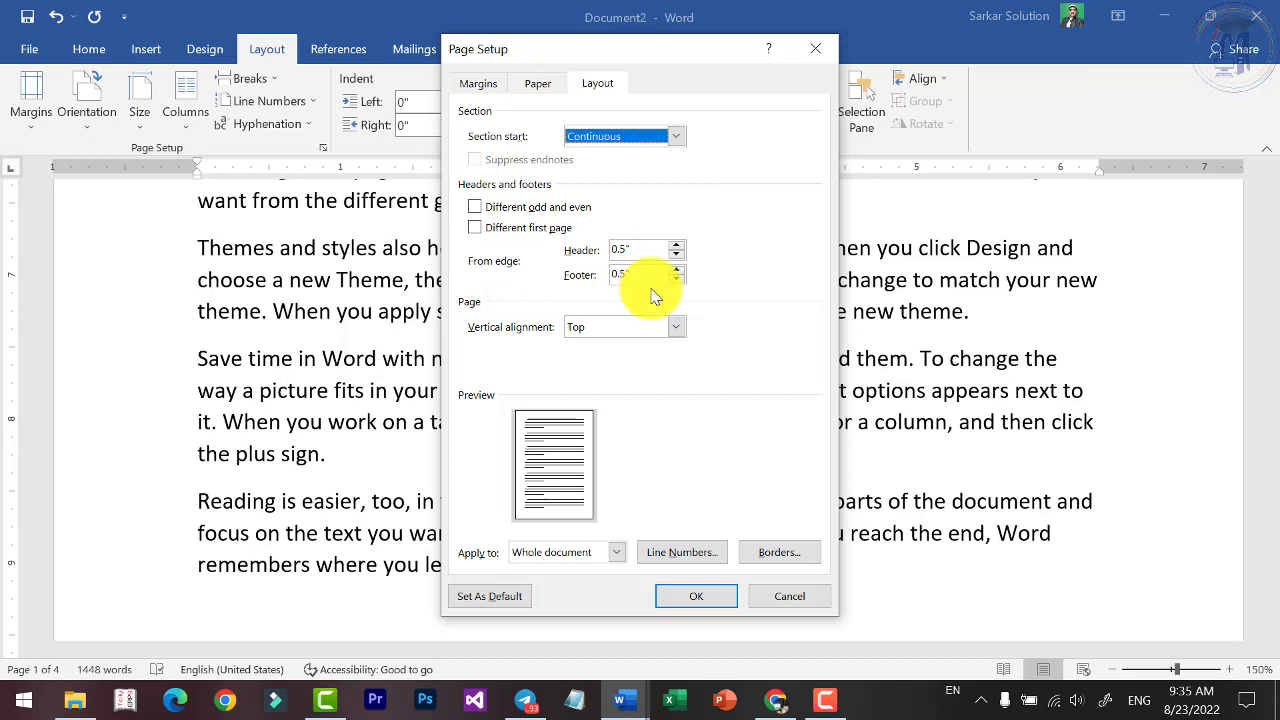
pyautogui.click(678, 328)
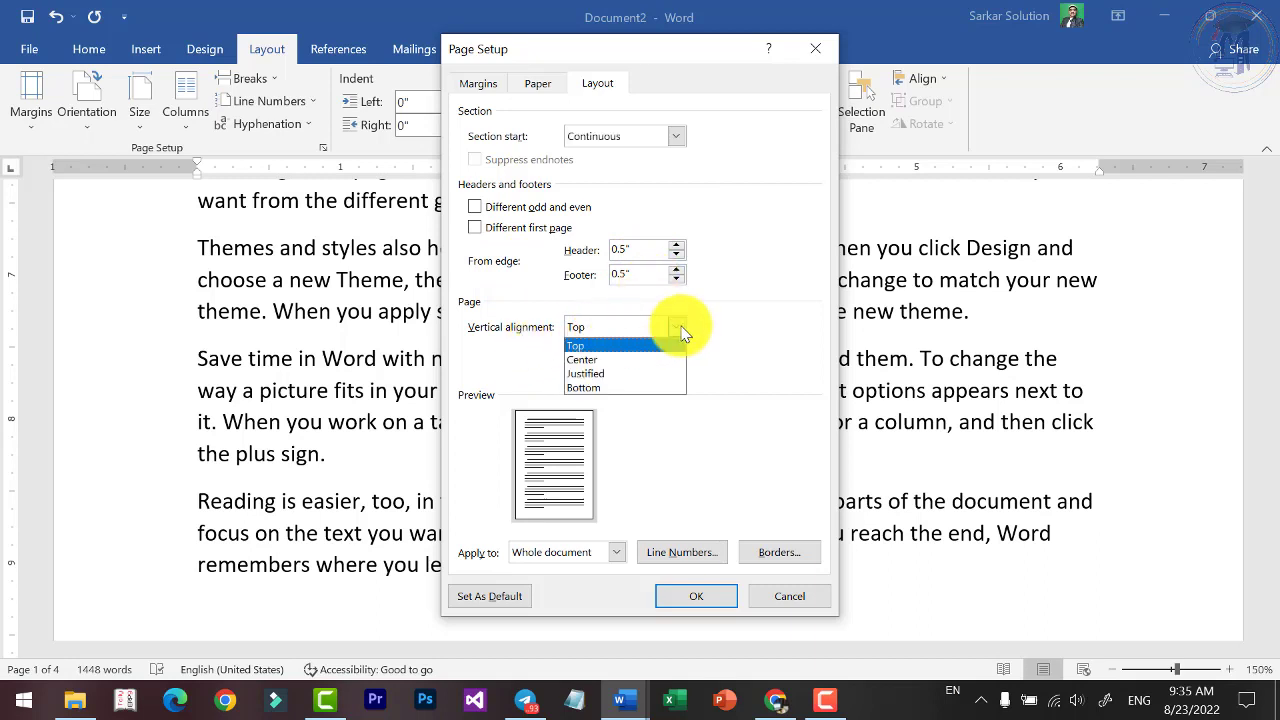
pyautogui.click(682, 333)
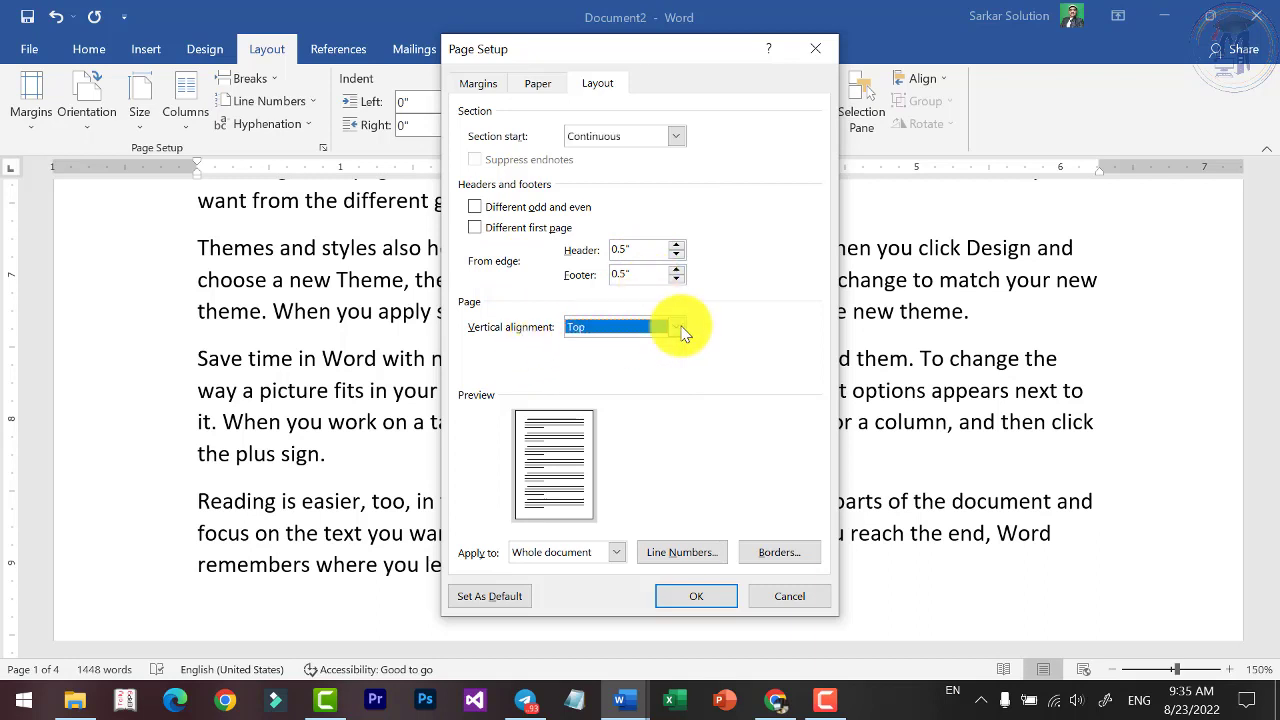
pyautogui.click(682, 333)
pyautogui.click(676, 329)
# Check Line Numbers without changes, then bring up the Page Border settings.
pyautogui.click(700, 556)
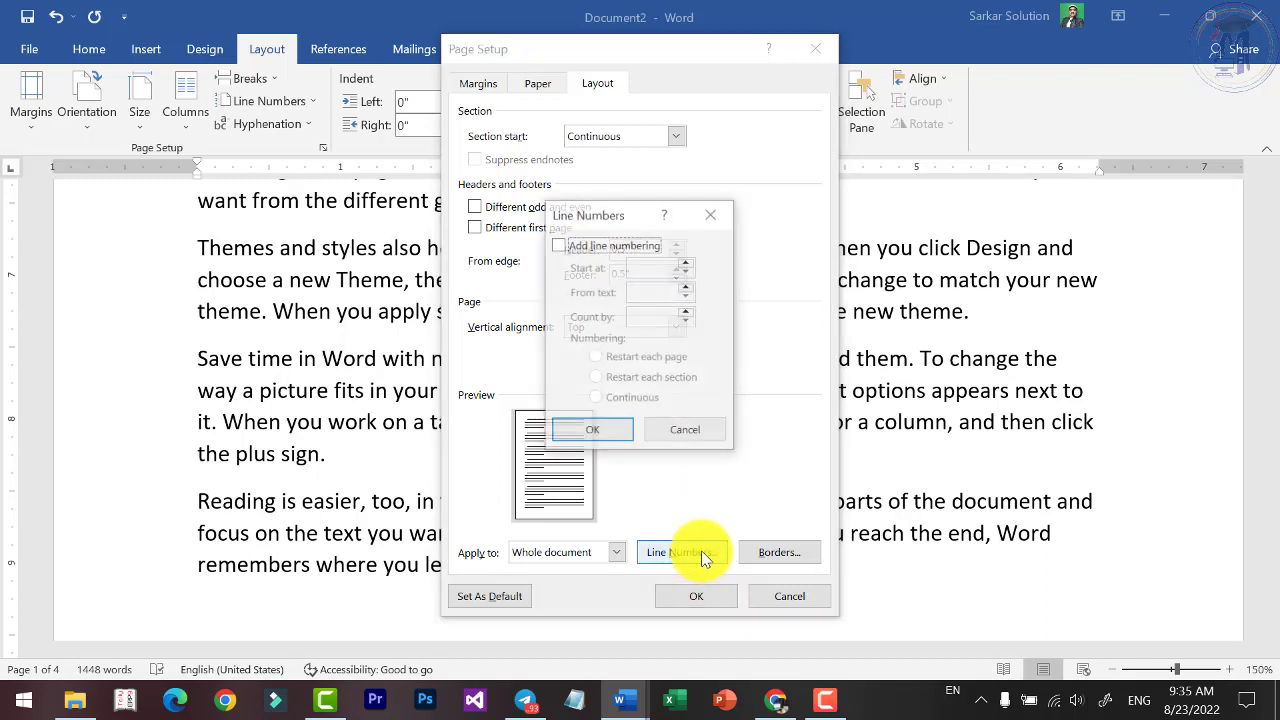
pyautogui.click(686, 433)
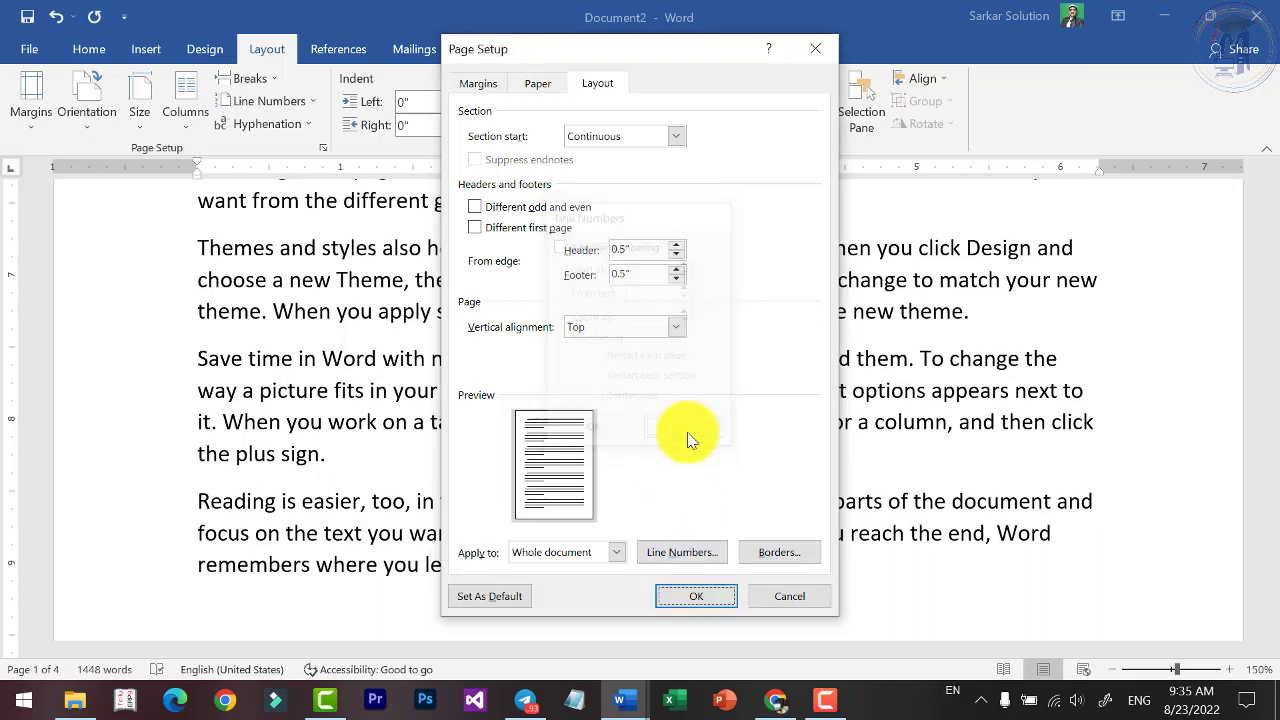
pyautogui.click(779, 552)
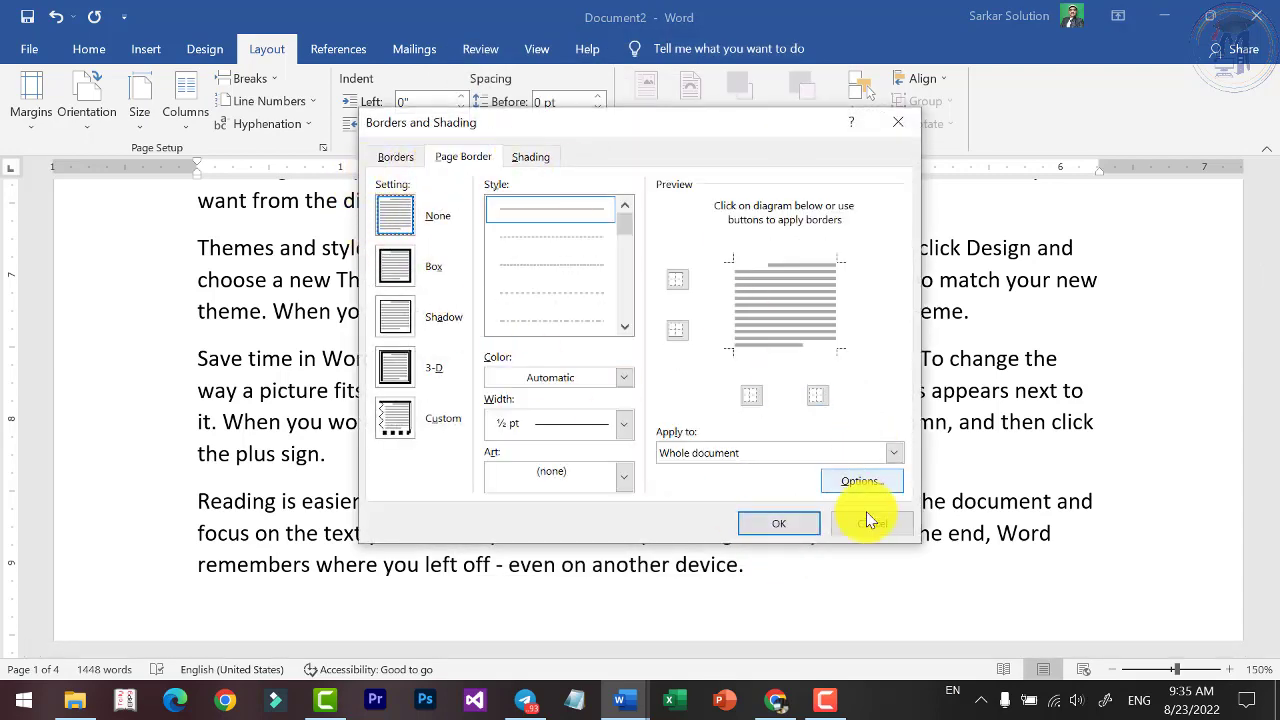
# Cancel the Borders and Shading dialog without changes.
pyautogui.click(866, 524)
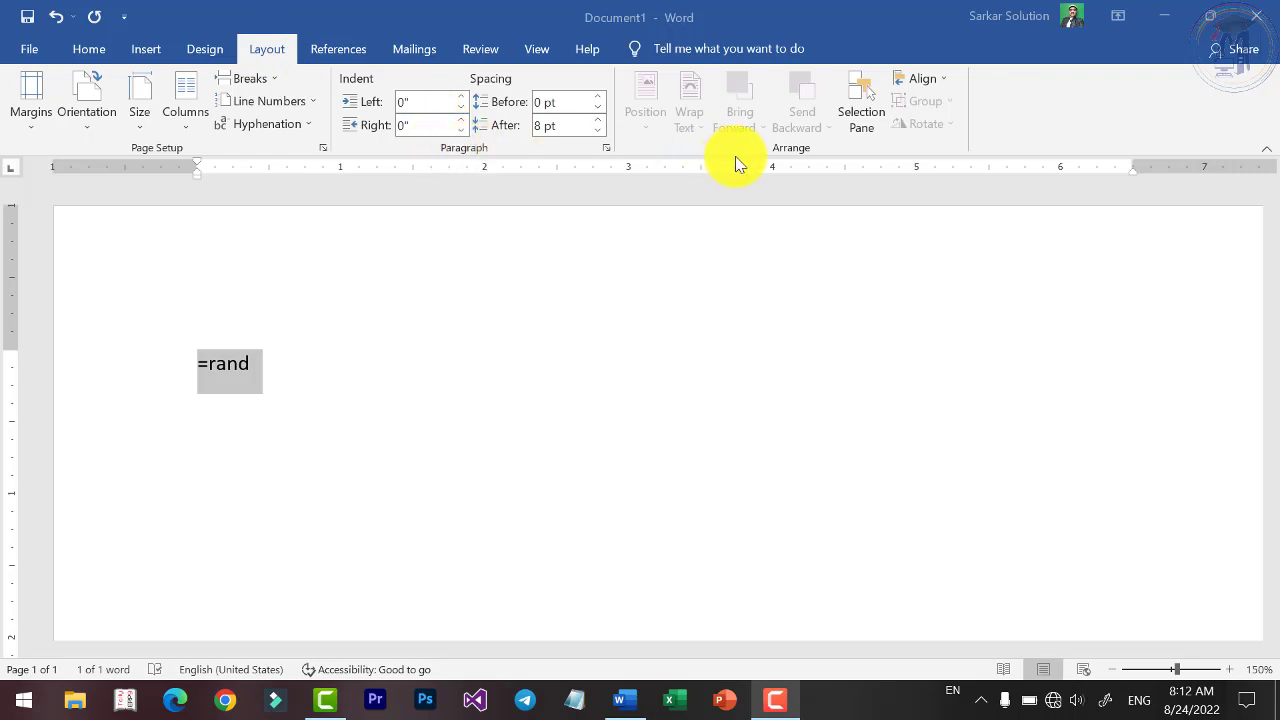
# Complete the formula as =rand() to generate the sample paragraphs.
pyautogui.click(303, 372)
pyautogui.write('()')
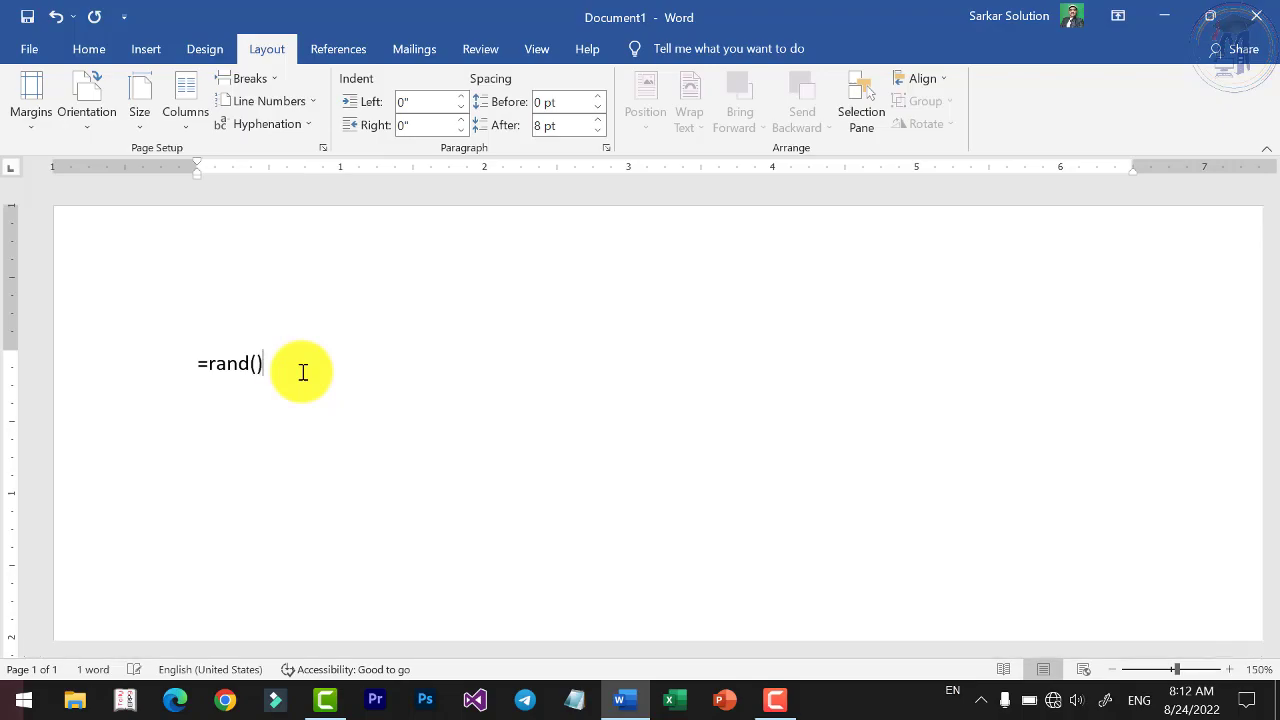
pyautogui.press('Return')
# Select all the sample text and enlarge its font one size.
pyautogui.scroll(3, 310, 370)
pyautogui.scroll(1, 310, 370)
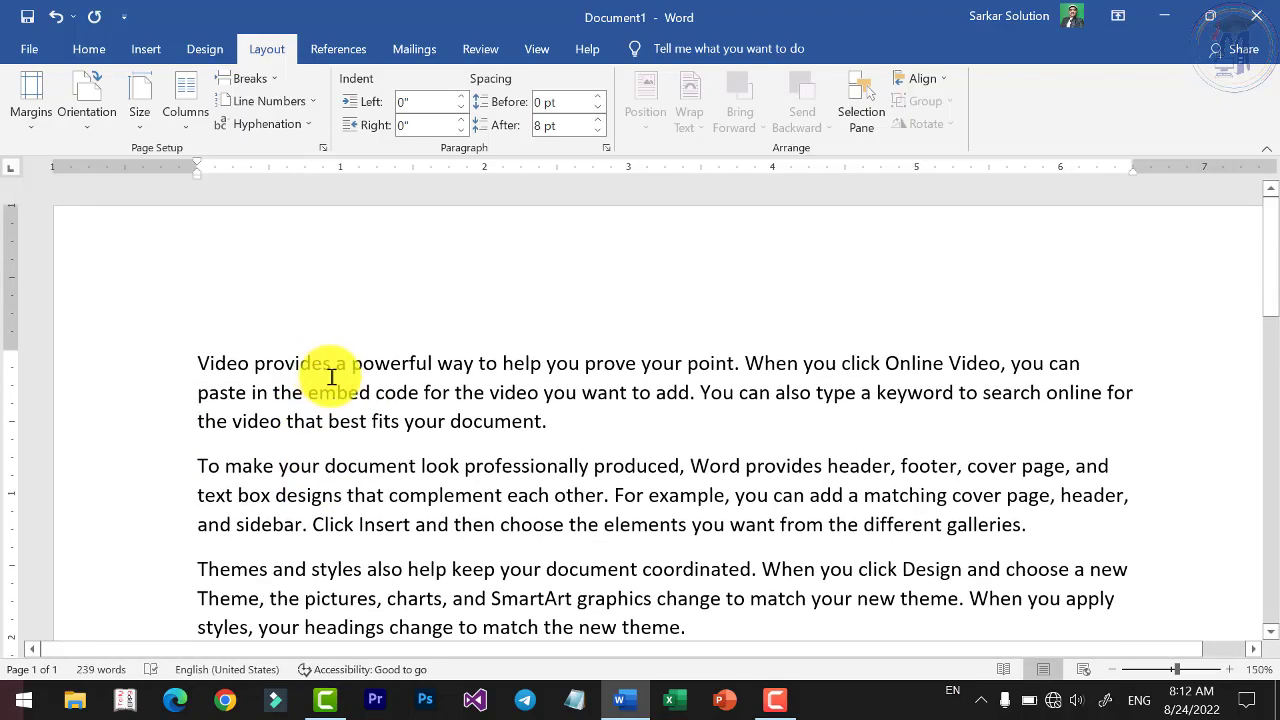
pyautogui.scroll(-1, 327, 442)
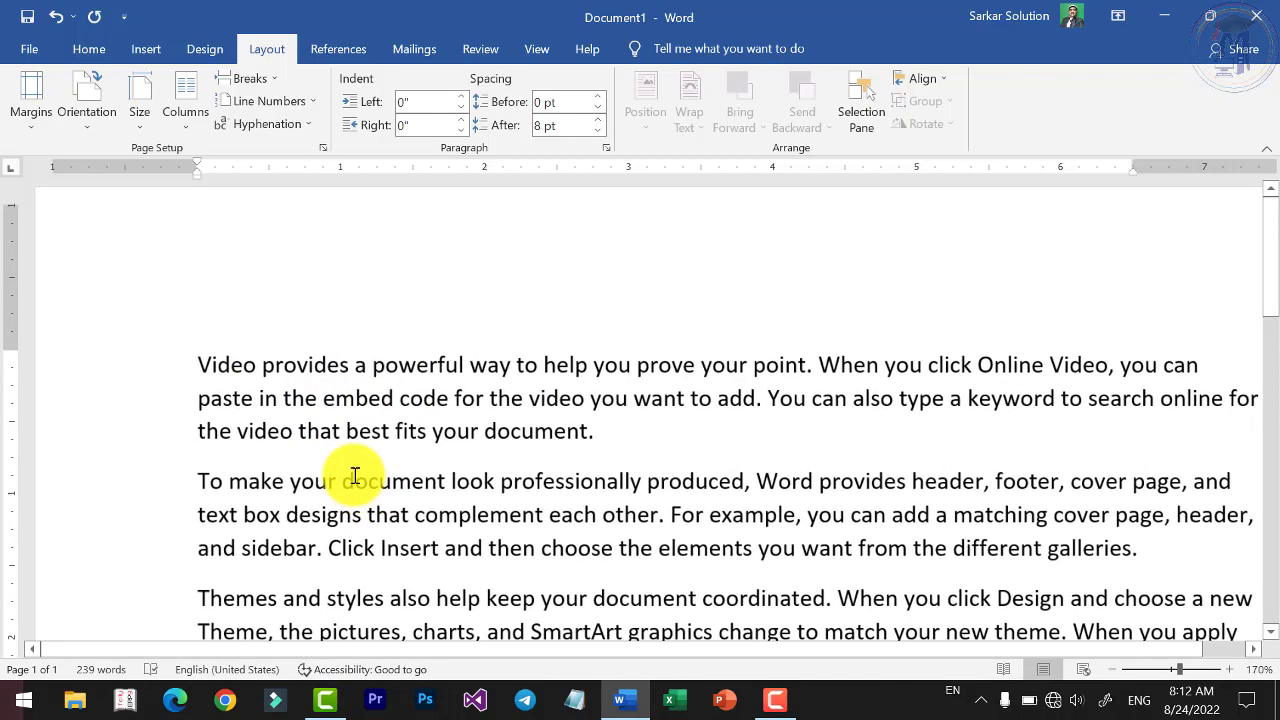
pyautogui.scroll(-3, 368, 410)
pyautogui.scroll(3, 368, 414)
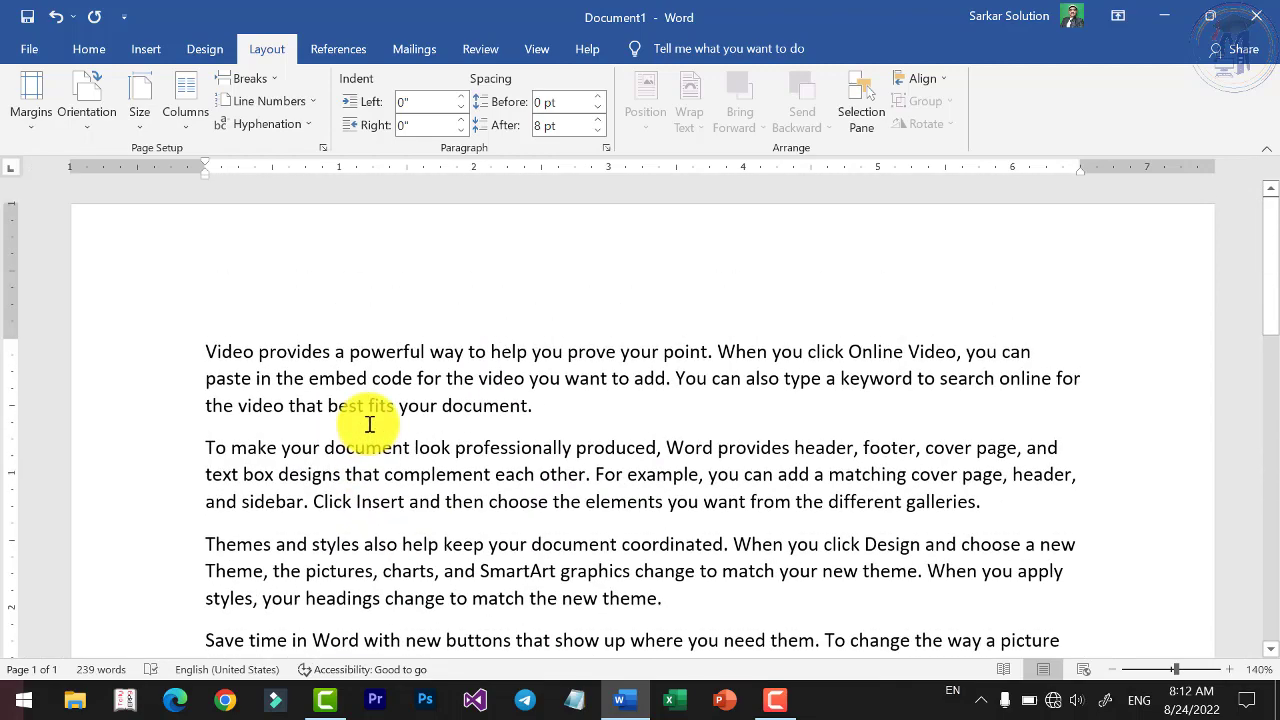
pyautogui.hotkey('ctrl', 'a')
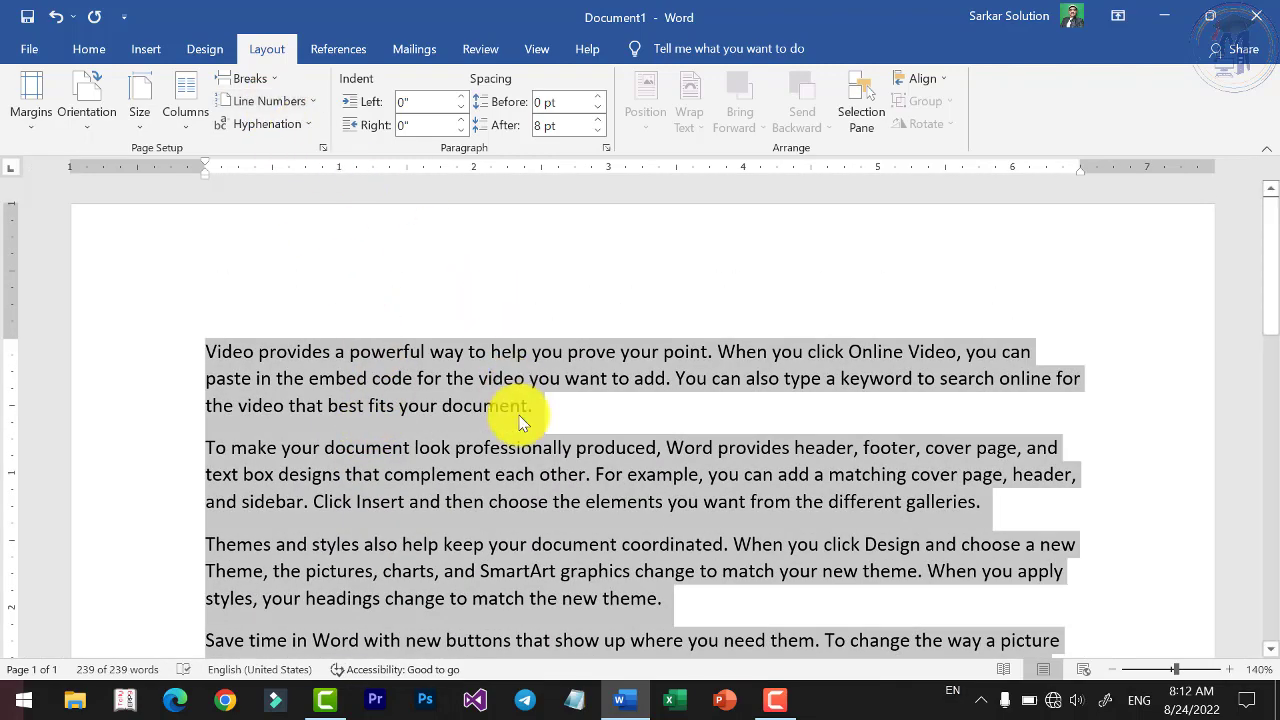
pyautogui.hotkey('ctrl', ']')
pyautogui.hotkey('ctrl', ']')
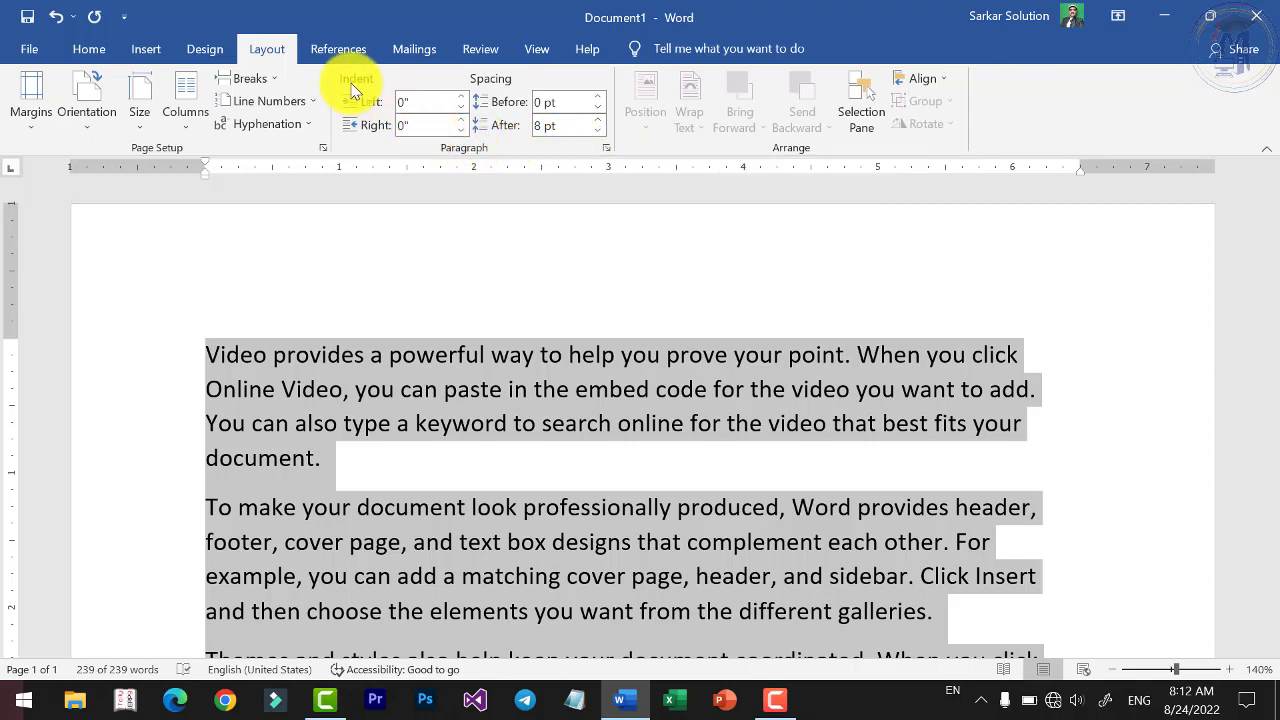
# Raise the first paragraph's left indent to 0.9", then return it to 0".
pyautogui.click(208, 355)
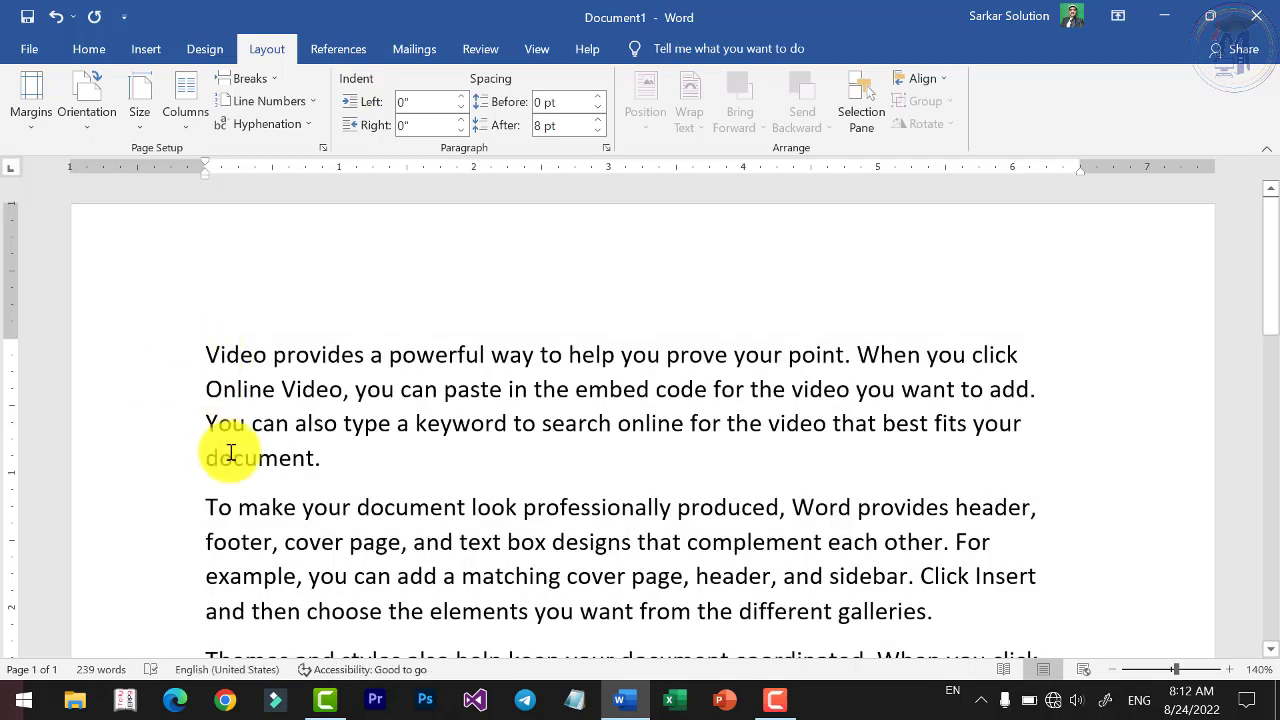
pyautogui.tripleClick(275, 374)
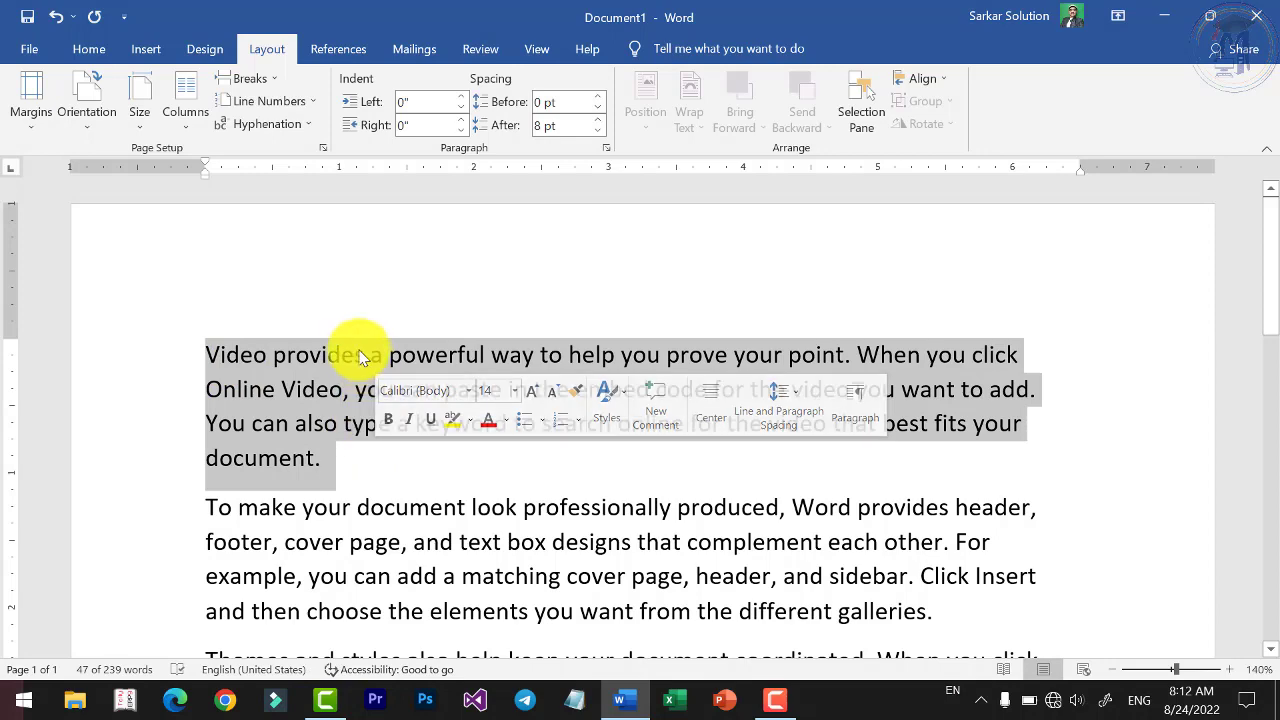
pyautogui.click(463, 98)
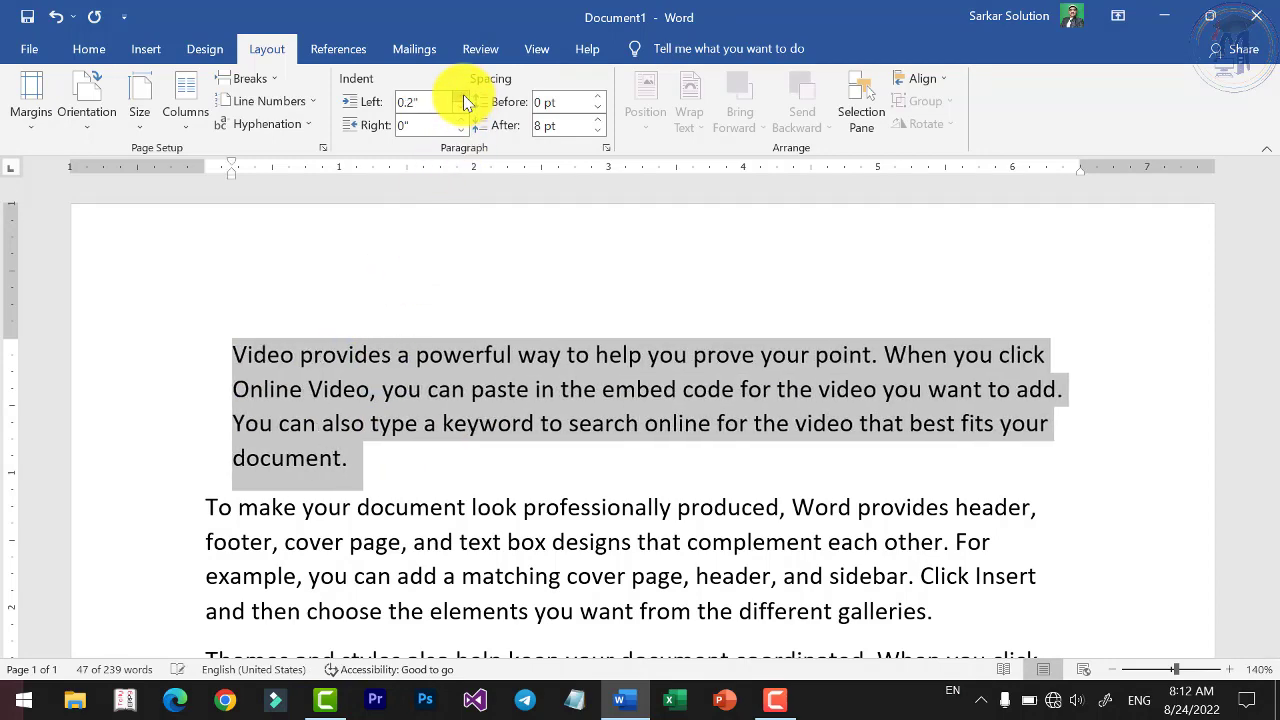
pyautogui.click(463, 98)
pyautogui.click(463, 98)
pyautogui.click(463, 98)
pyautogui.click(463, 98)
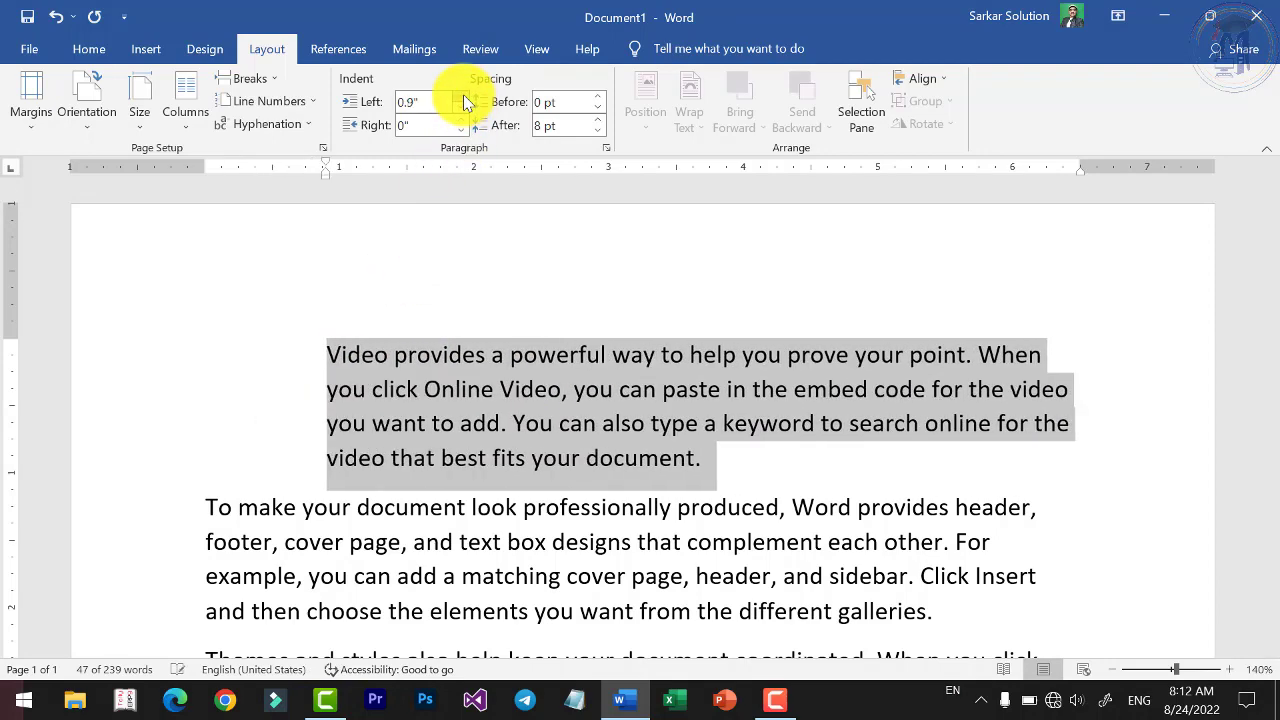
pyautogui.click(461, 109)
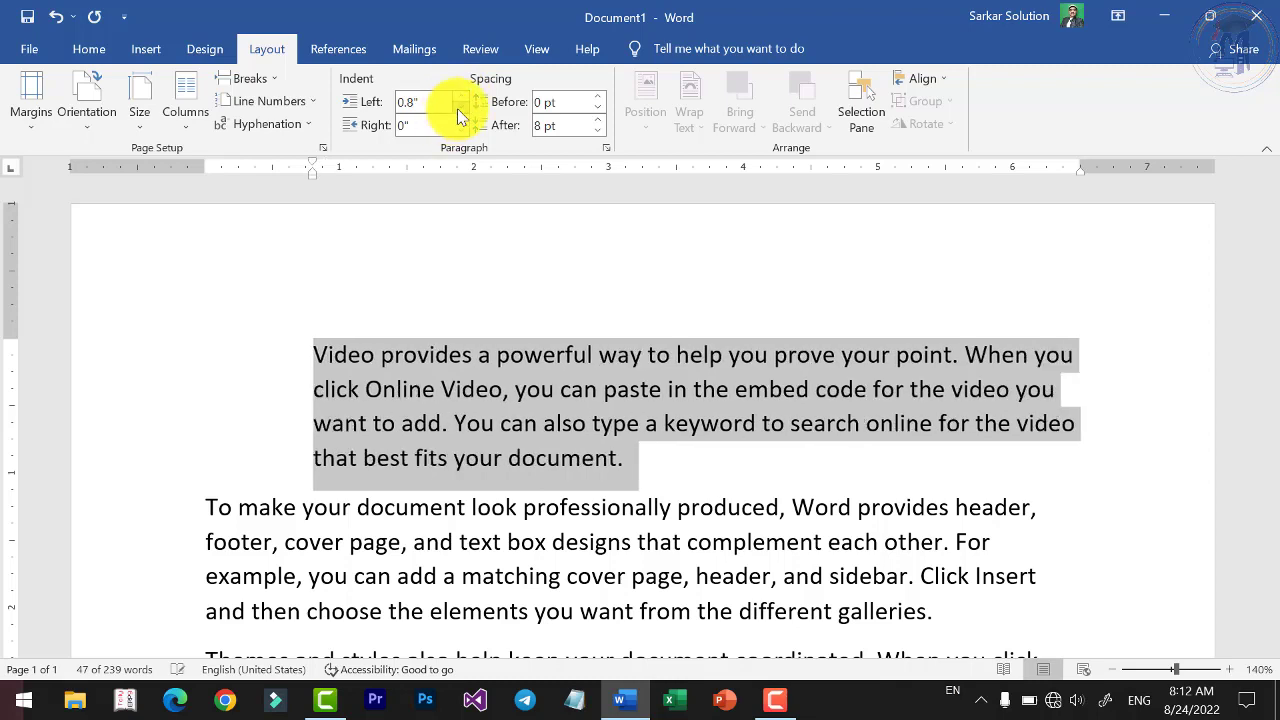
pyautogui.click(461, 109)
pyautogui.click(461, 109)
pyautogui.click(461, 109)
pyautogui.click(459, 110)
pyautogui.click(459, 110)
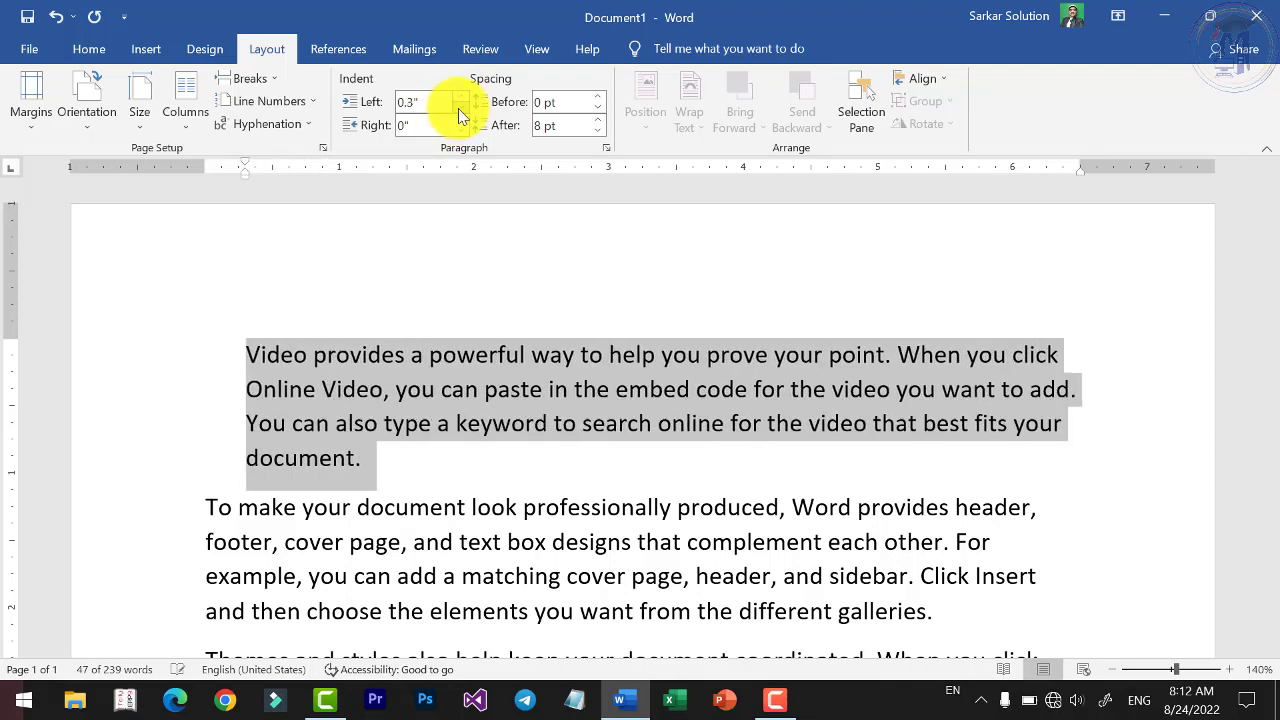
pyautogui.click(459, 110)
pyautogui.click(459, 110)
pyautogui.click(459, 110)
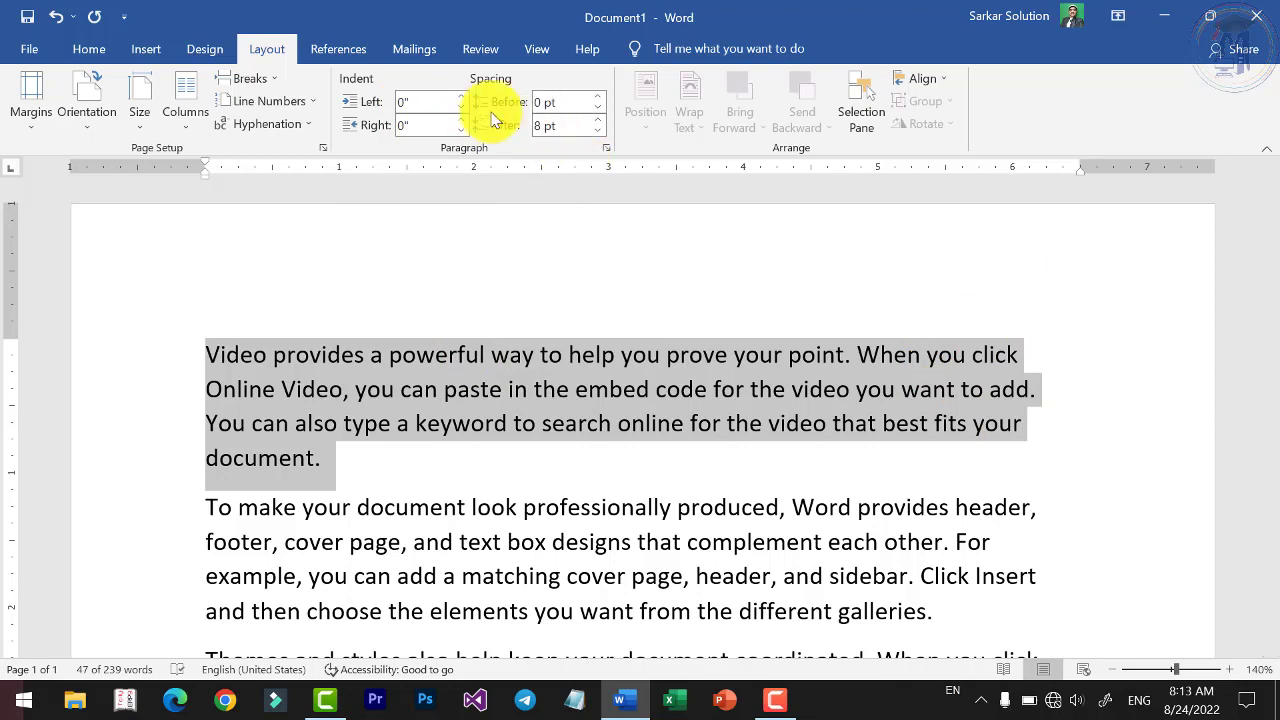
# Increase the first paragraph's right indent, then undo those increases.
pyautogui.click(461, 120)
pyautogui.click(461, 120)
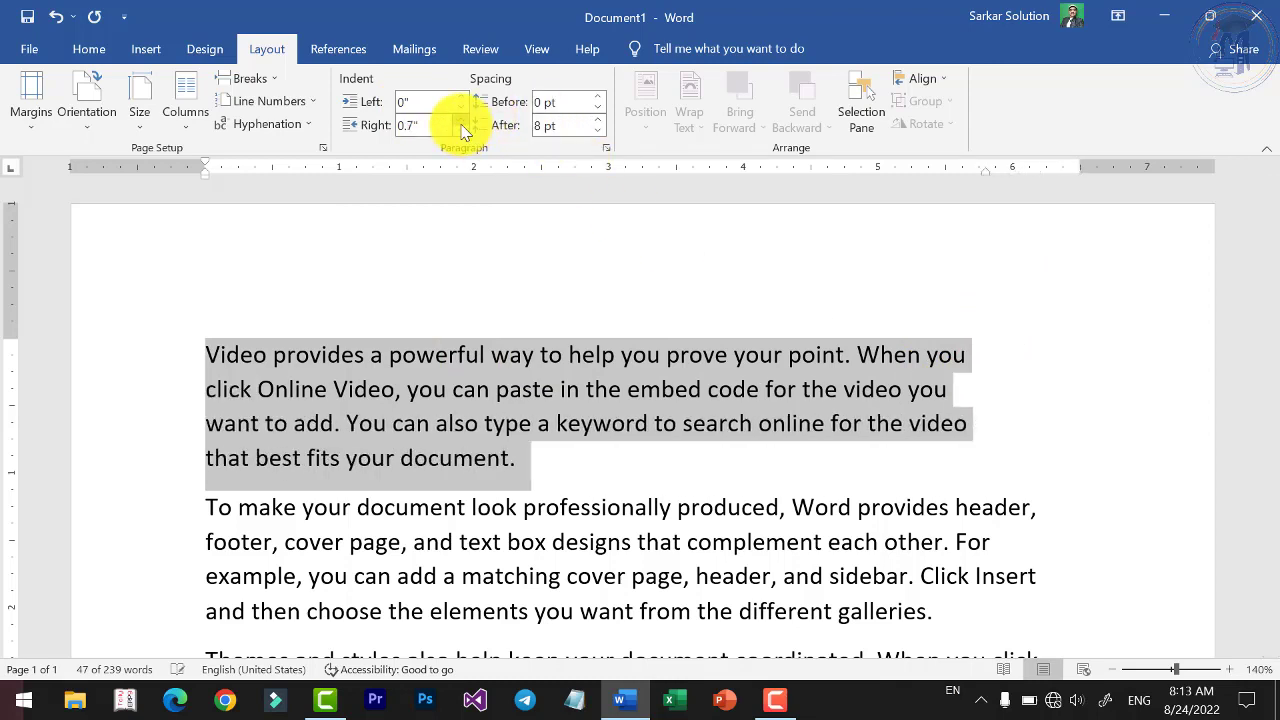
pyautogui.click(461, 120)
pyautogui.click(461, 120)
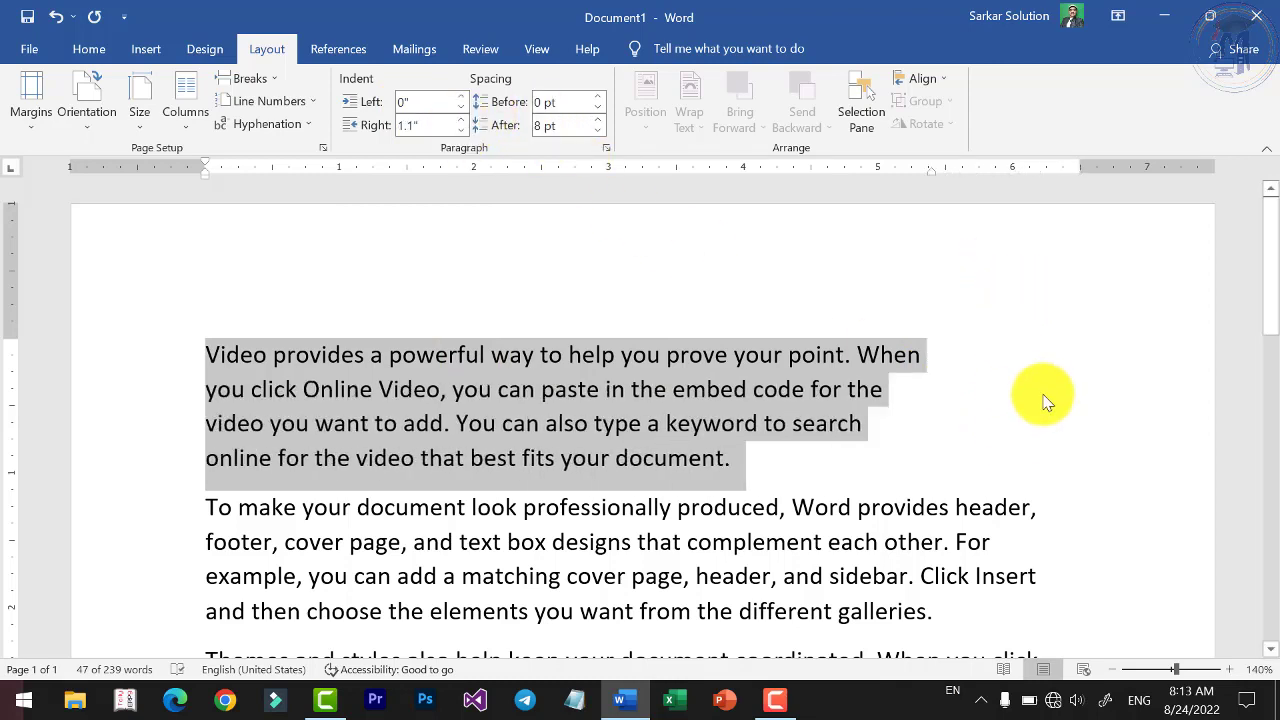
pyautogui.hotkey('ctrl', 'z')
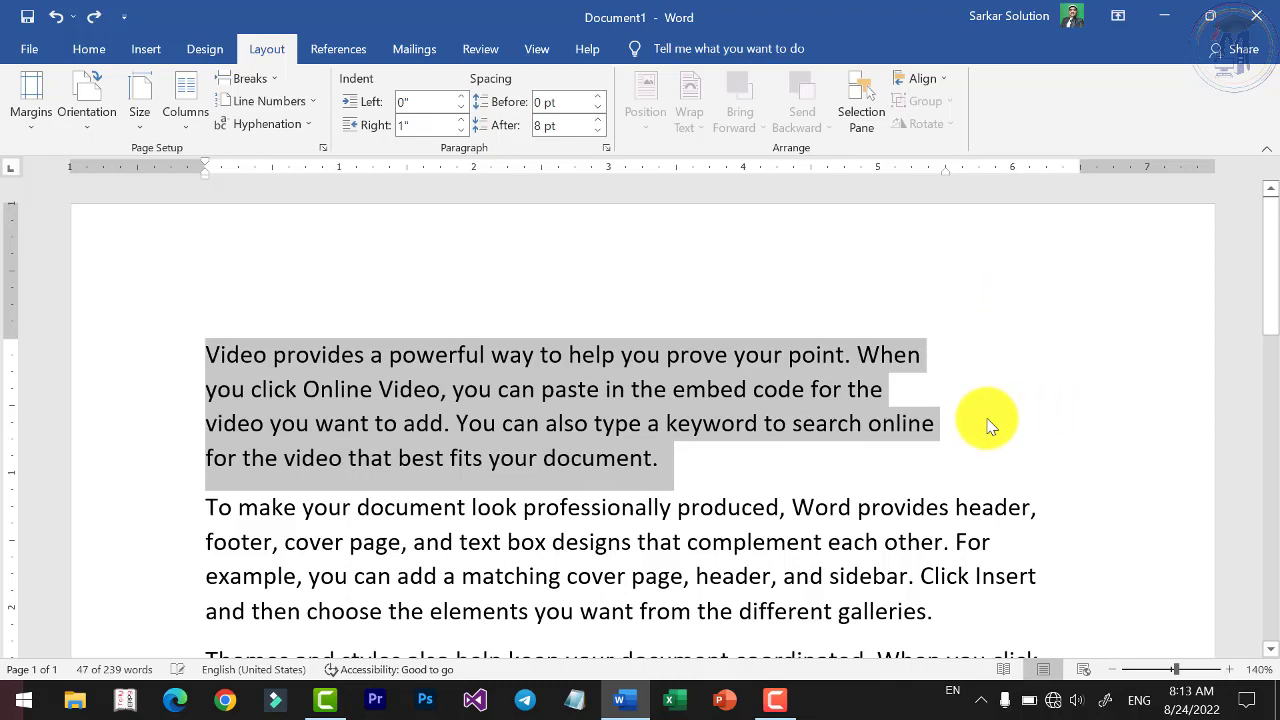
pyautogui.hotkey('ctrl', 'z')
pyautogui.hotkey('ctrl', 'z')
pyautogui.hotkey('ctrl', 'z')
pyautogui.hotkey('ctrl', 'z')
pyautogui.hotkey('ctrl', 'z')
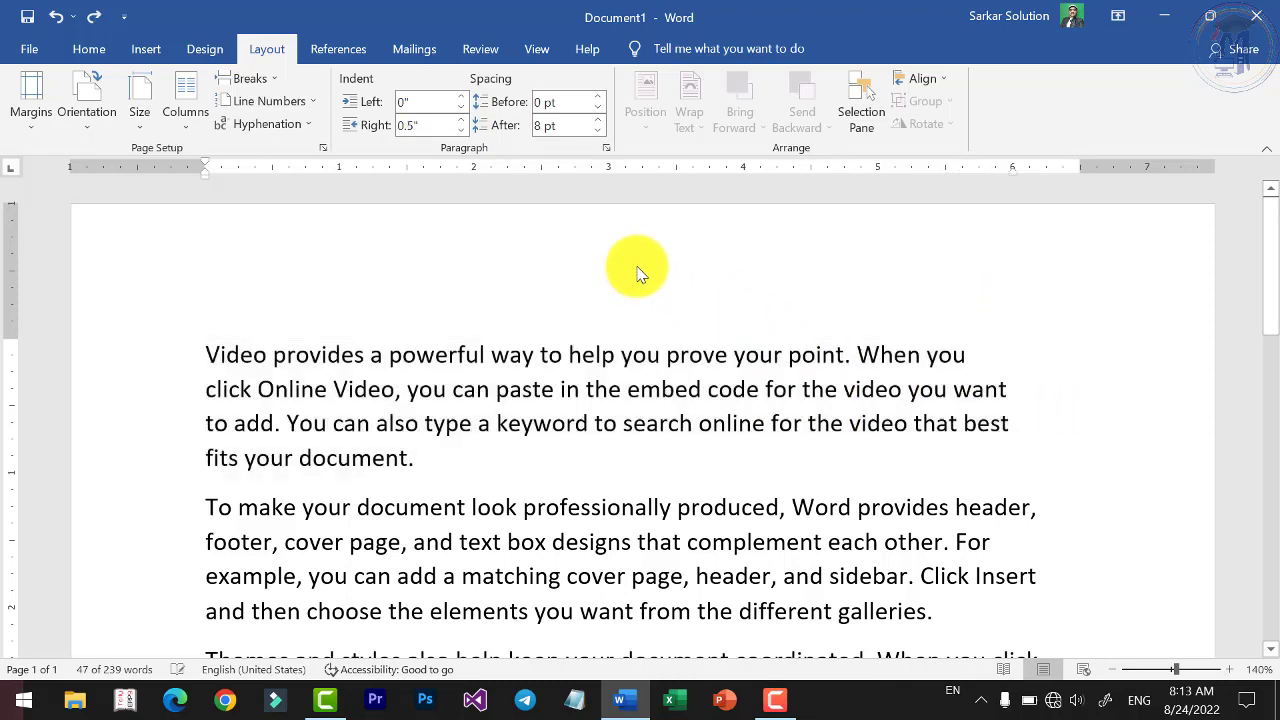
pyautogui.hotkey('ctrl', 'z')
pyautogui.hotkey('ctrl', 'z')
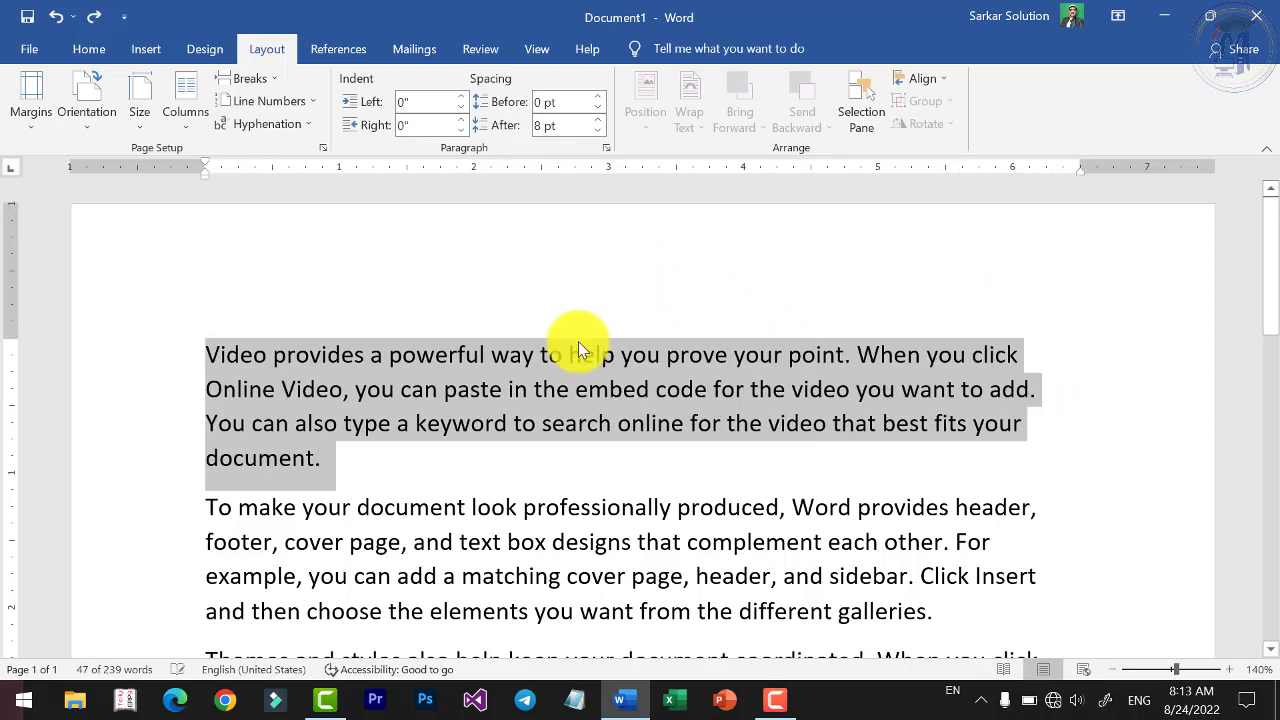
# Select the first two paragraphs, nudge their left indent up, then back to 0".
pyautogui.click(310, 440)
pyautogui.moveTo(200, 357)
pyautogui.mouseDown()
pyautogui.moveTo(804, 638)
pyautogui.moveTo(930, 617)
pyautogui.mouseUp()
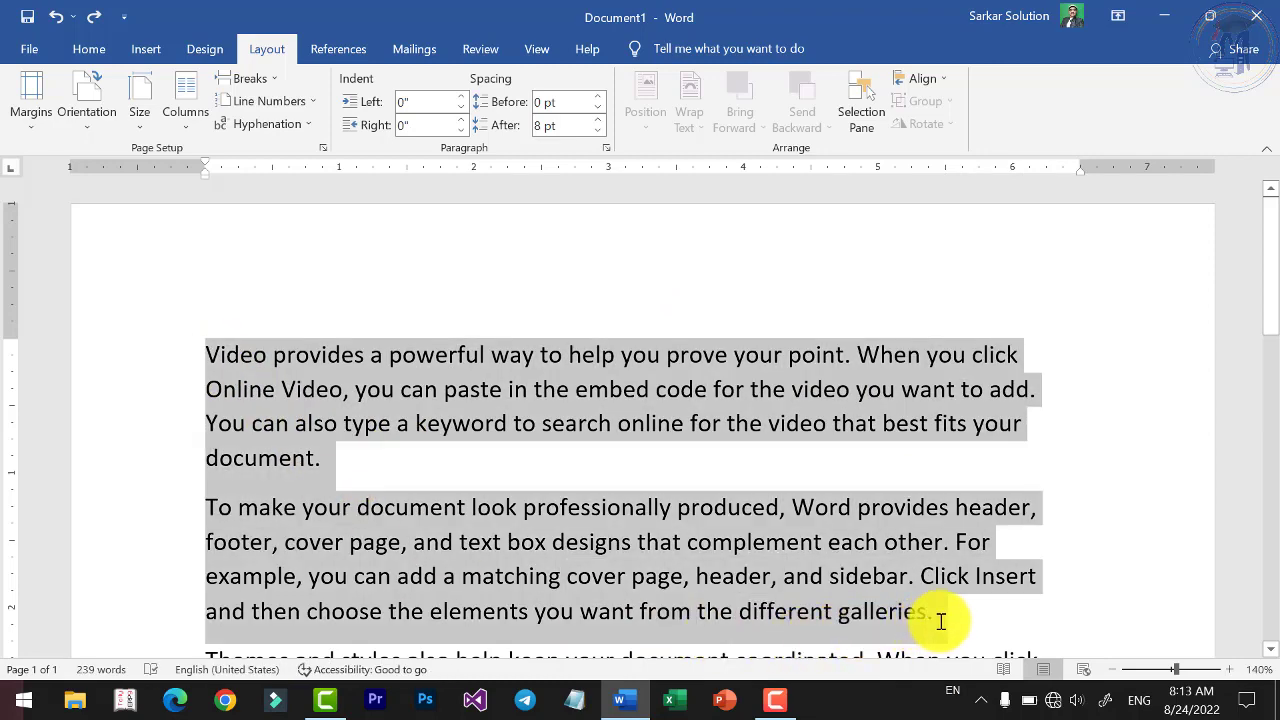
pyautogui.click(463, 98)
pyautogui.click(463, 98)
pyautogui.click(463, 98)
pyautogui.click(463, 98)
pyautogui.click(463, 98)
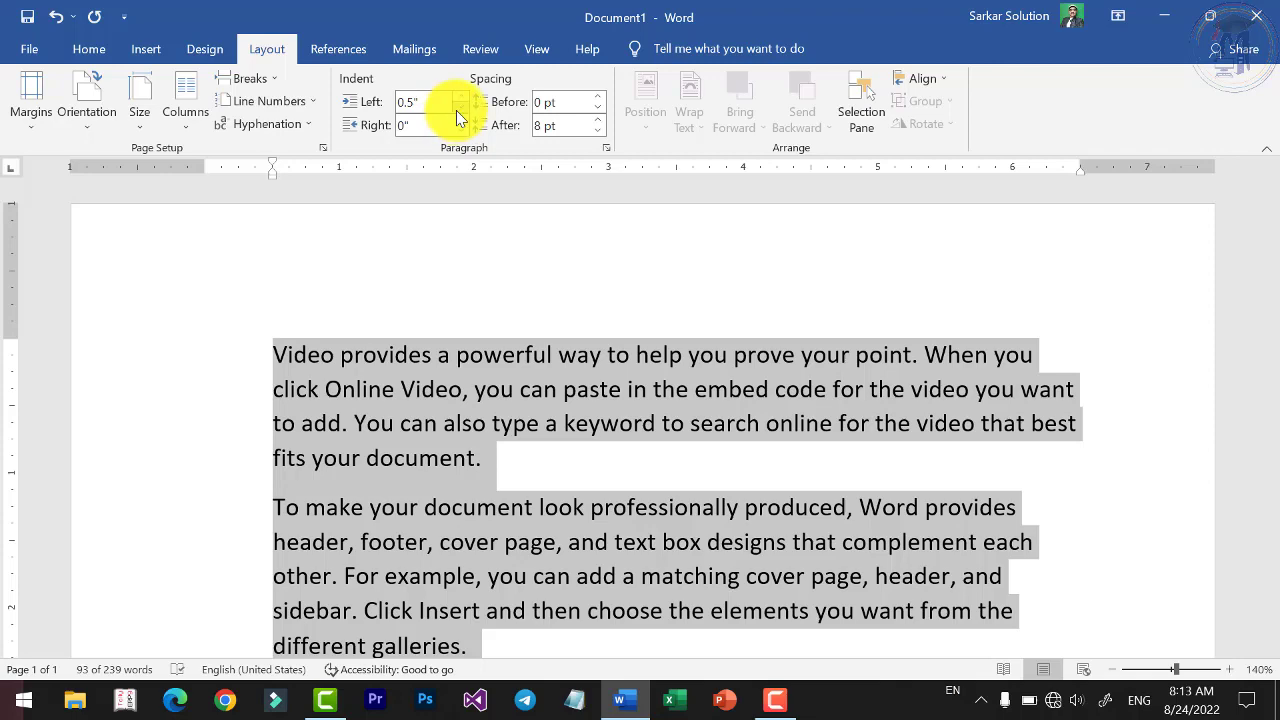
pyautogui.click(457, 110)
pyautogui.click(457, 110)
pyautogui.click(457, 110)
pyautogui.click(457, 110)
pyautogui.click(457, 110)
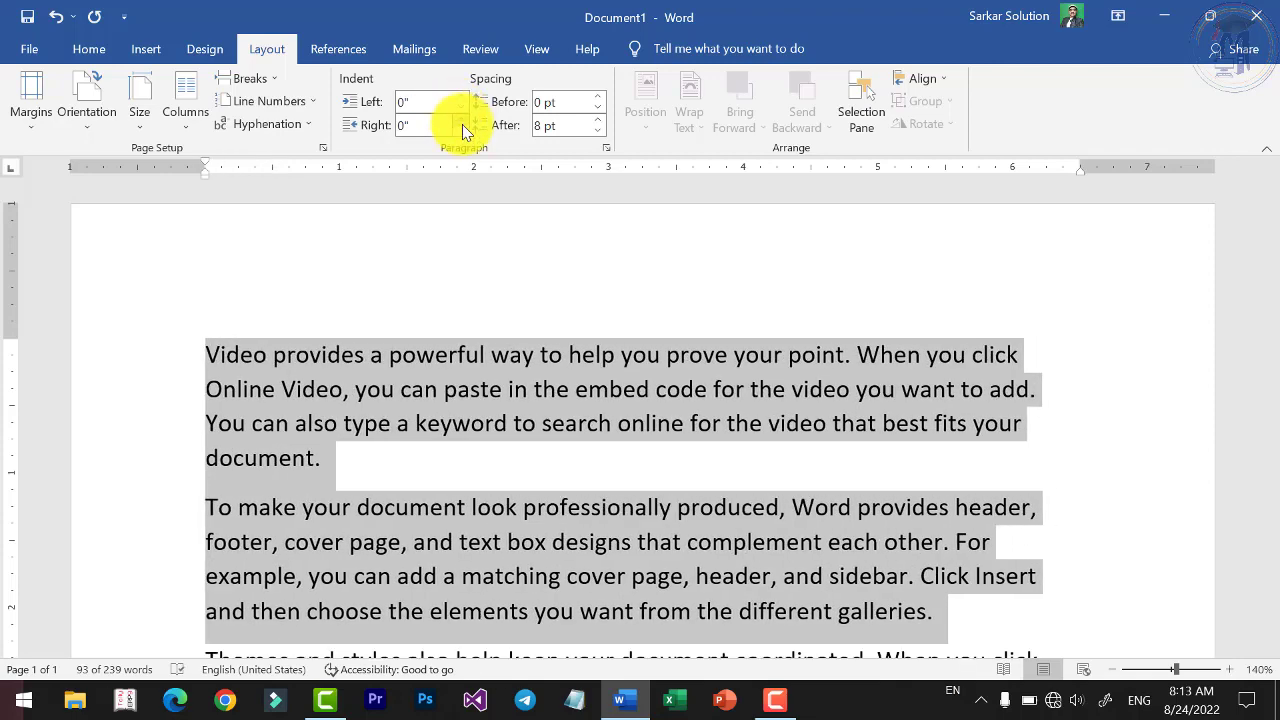
# Raise the two paragraphs' right indent, then bring it back down to 0".
pyautogui.click(462, 122)
pyautogui.click(462, 122)
pyautogui.click(462, 122)
pyautogui.click(462, 122)
pyautogui.click(462, 122)
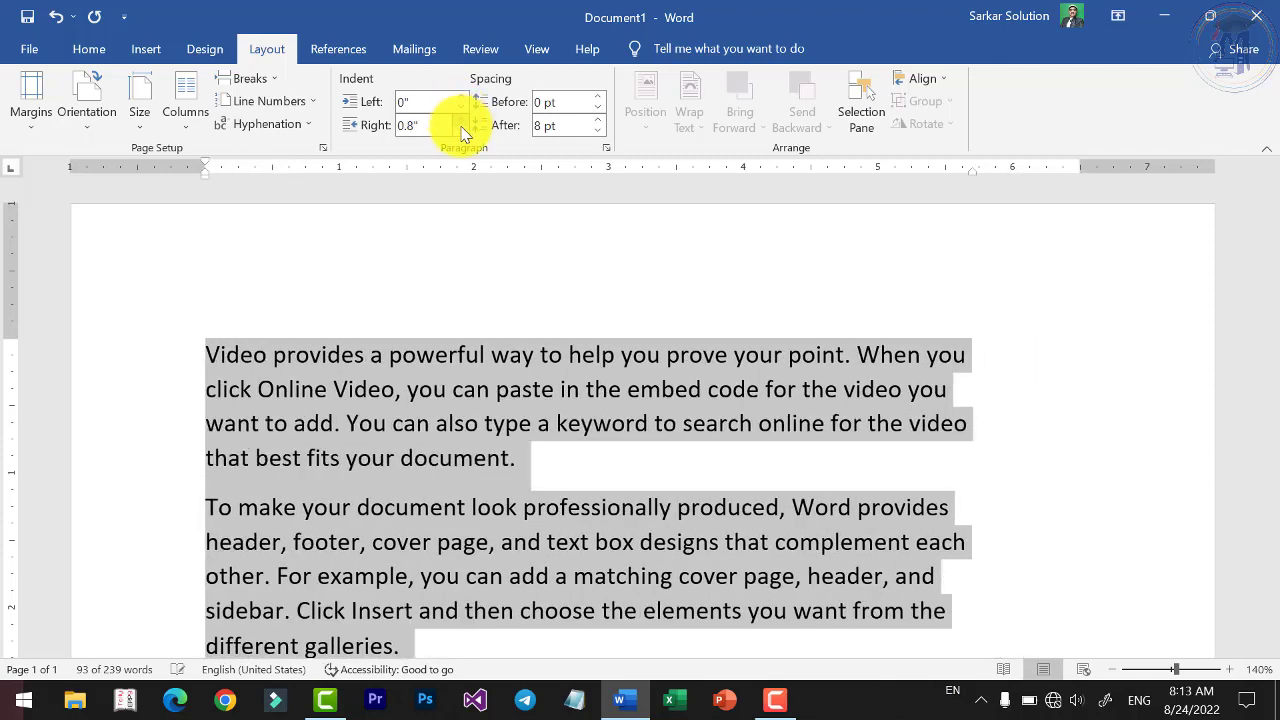
pyautogui.click(459, 134)
pyautogui.click(459, 134)
pyautogui.click(459, 134)
pyautogui.click(459, 134)
pyautogui.click(459, 134)
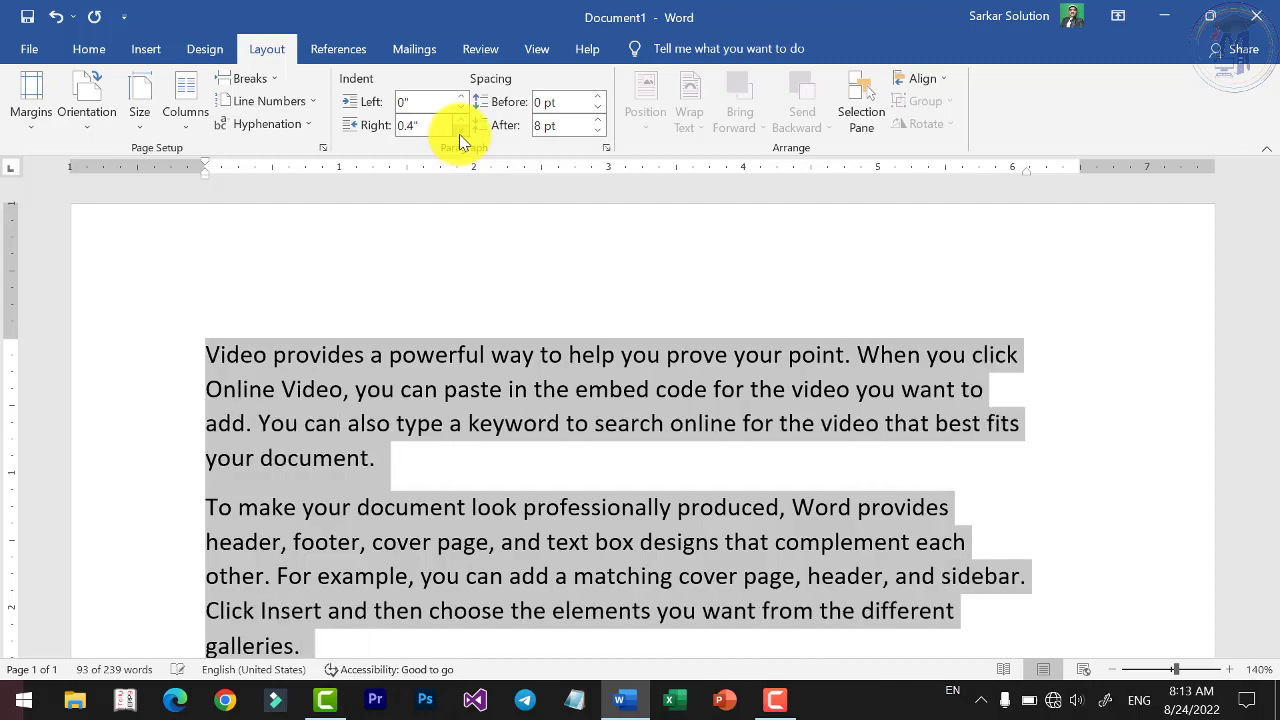
pyautogui.click(459, 134)
pyautogui.click(459, 134)
pyautogui.click(459, 134)
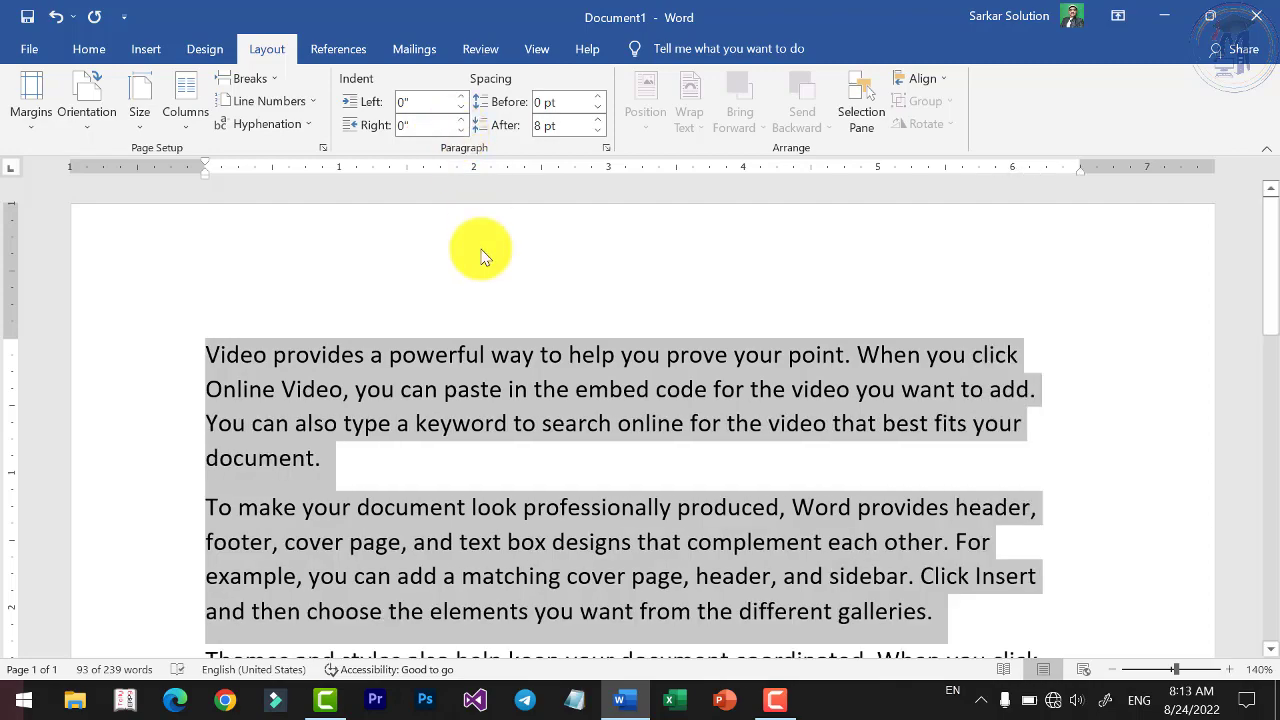
pyautogui.scroll(-2, 483, 403)
# Select the first four paragraphs.
pyautogui.click(483, 408)
pyautogui.scroll(-5, 400, 430)
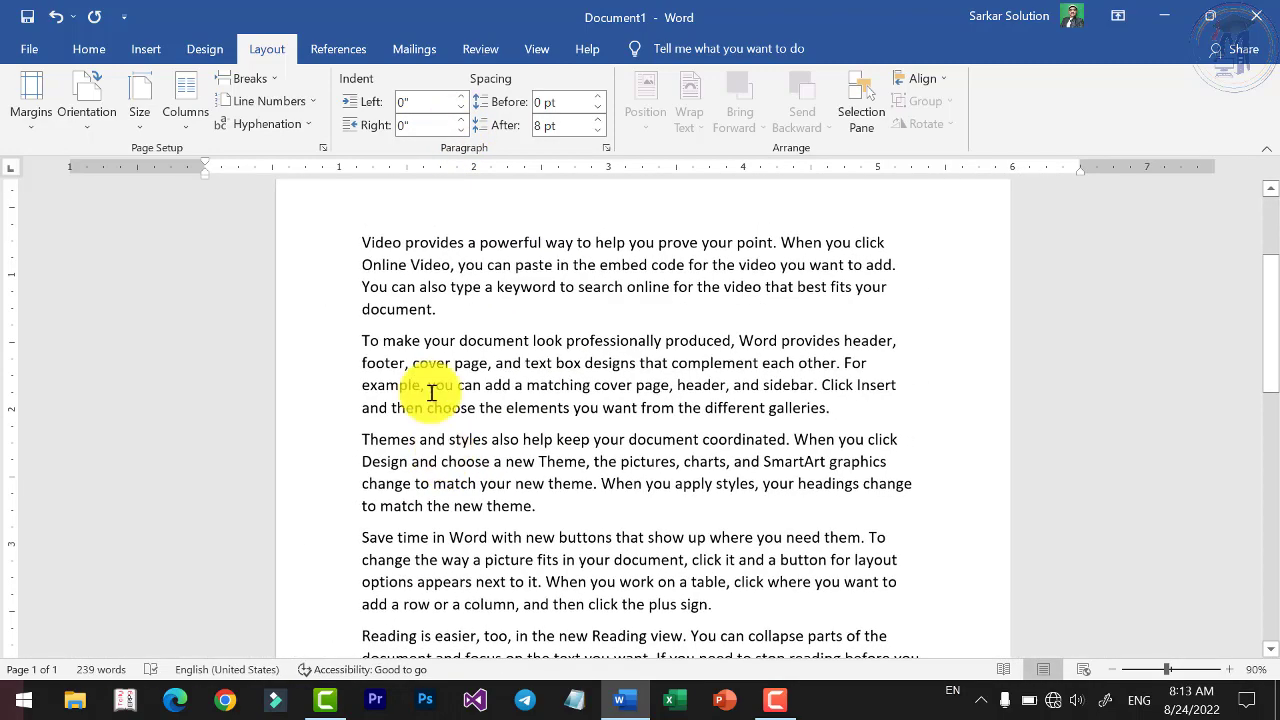
pyautogui.moveTo(365, 241); pyautogui.dragTo(775, 610)
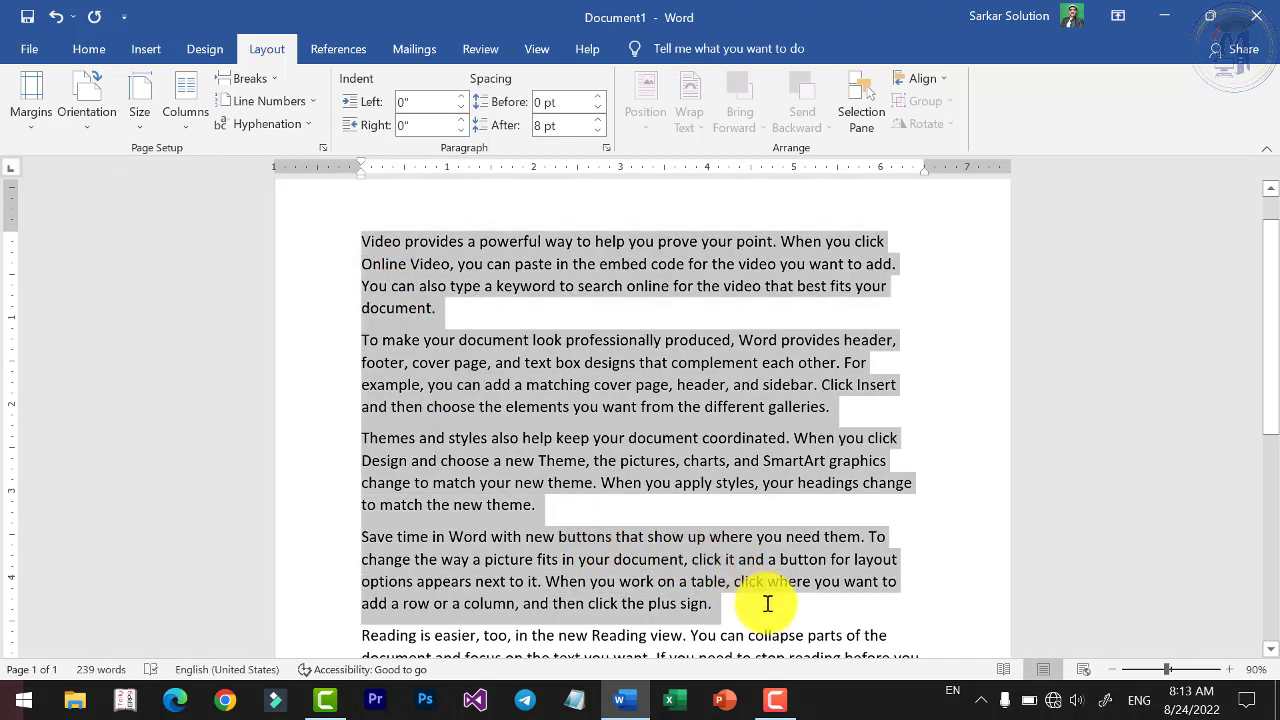
pyautogui.scroll(1, 696, 506)
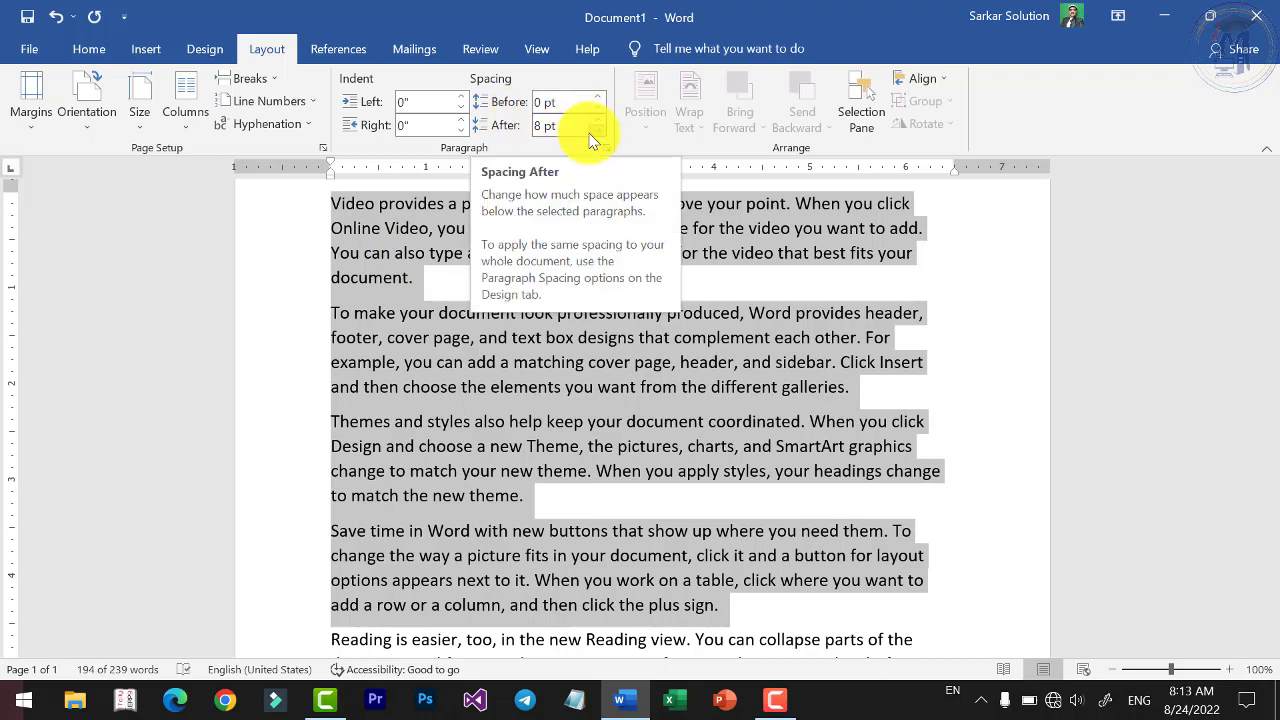
# Set Spacing Before to 6 pt and reduce Spacing After from 8 pt to 6 pt.
pyautogui.click(599, 98)
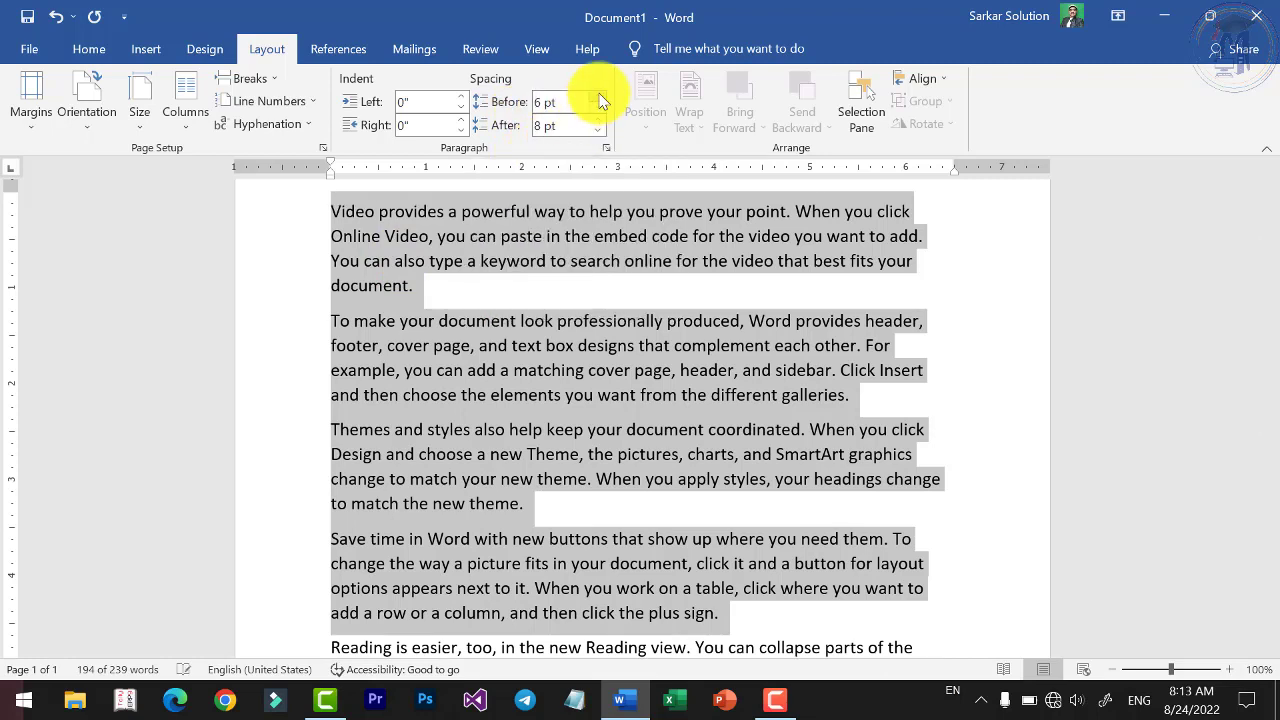
pyautogui.click(599, 98)
pyautogui.click(599, 98)
pyautogui.click(599, 98)
pyautogui.click(599, 98)
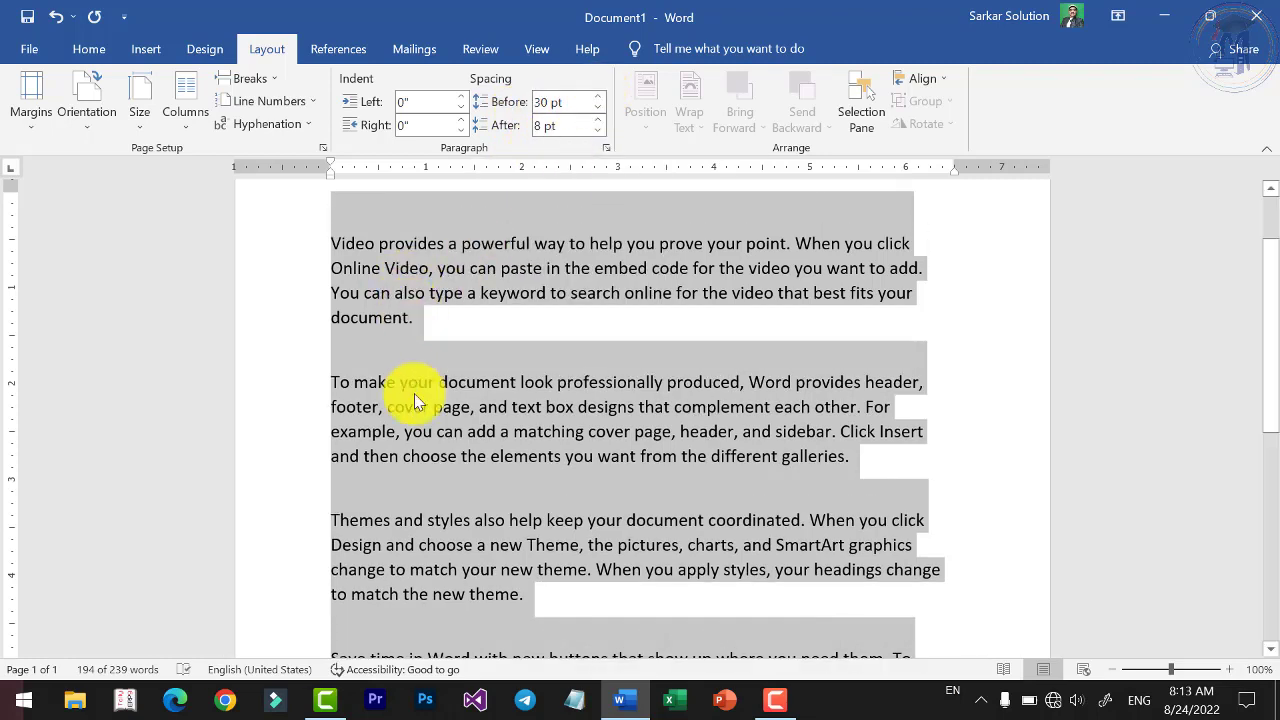
pyautogui.click(597, 97)
pyautogui.click(597, 97)
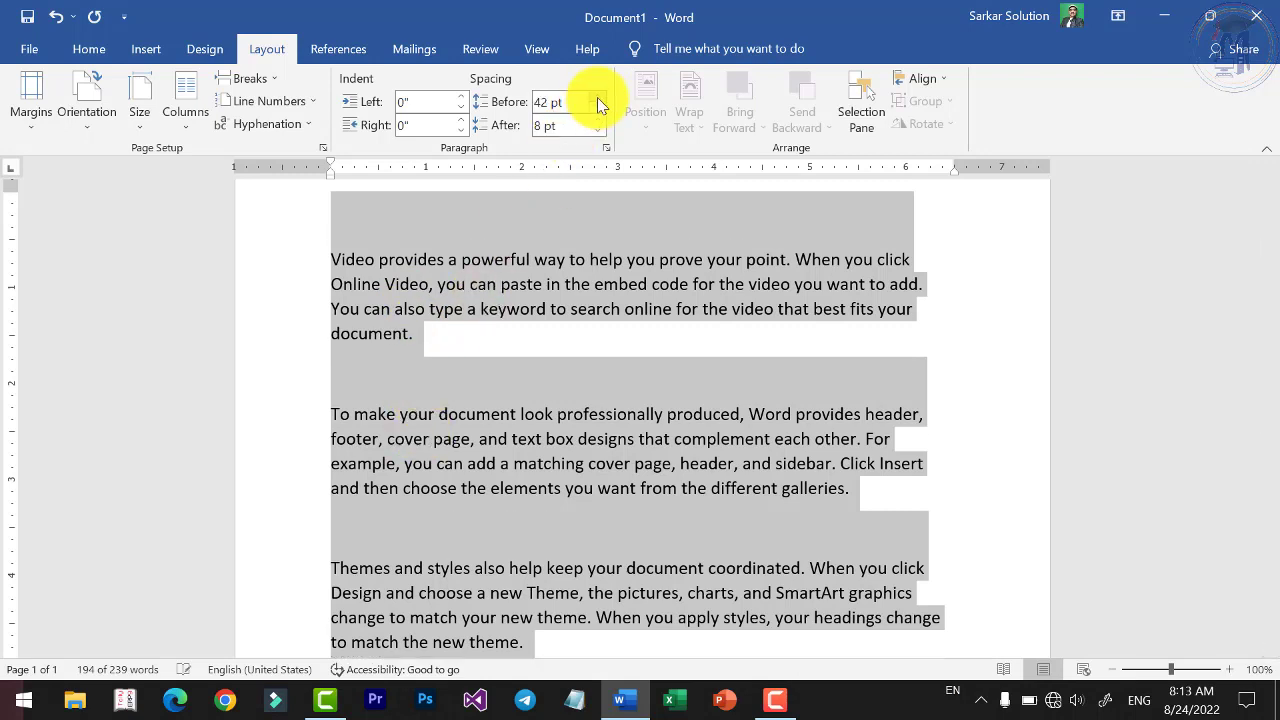
pyautogui.click(597, 97)
pyautogui.click(597, 111)
pyautogui.click(597, 111)
pyautogui.click(597, 111)
pyautogui.click(597, 111)
pyautogui.click(597, 111)
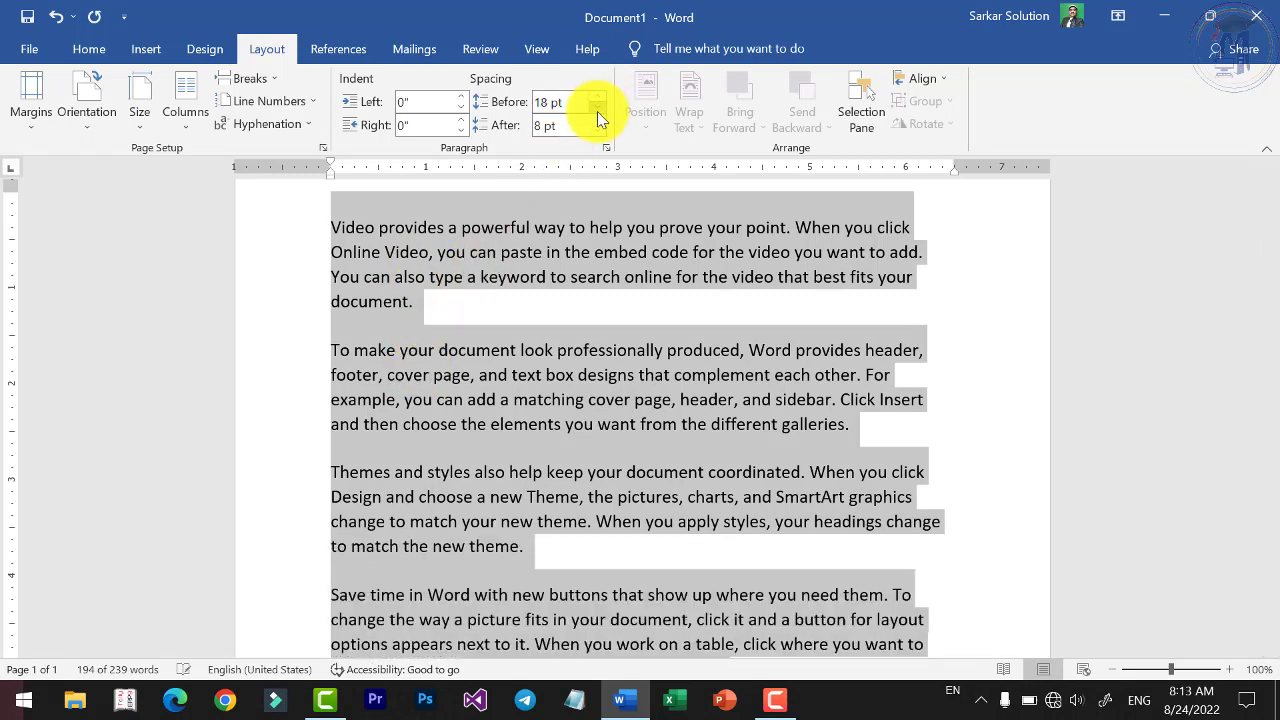
pyautogui.click(597, 111)
pyautogui.click(597, 111)
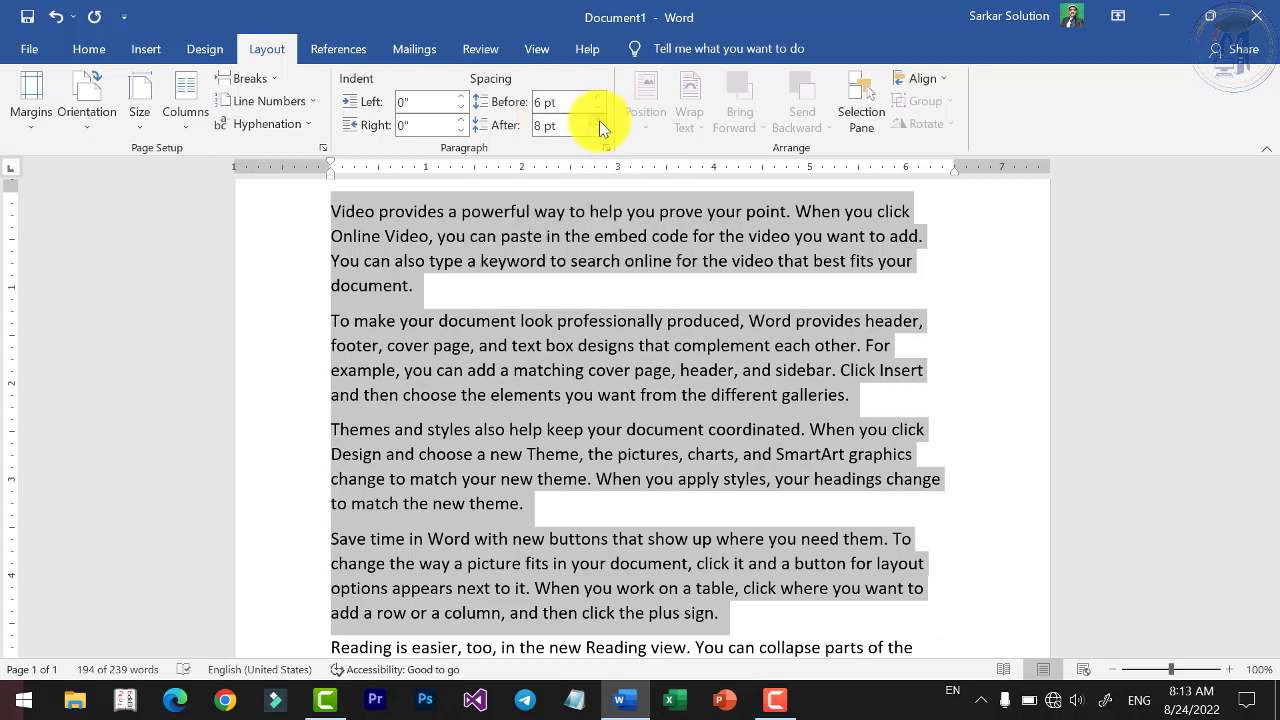
pyautogui.click(598, 129)
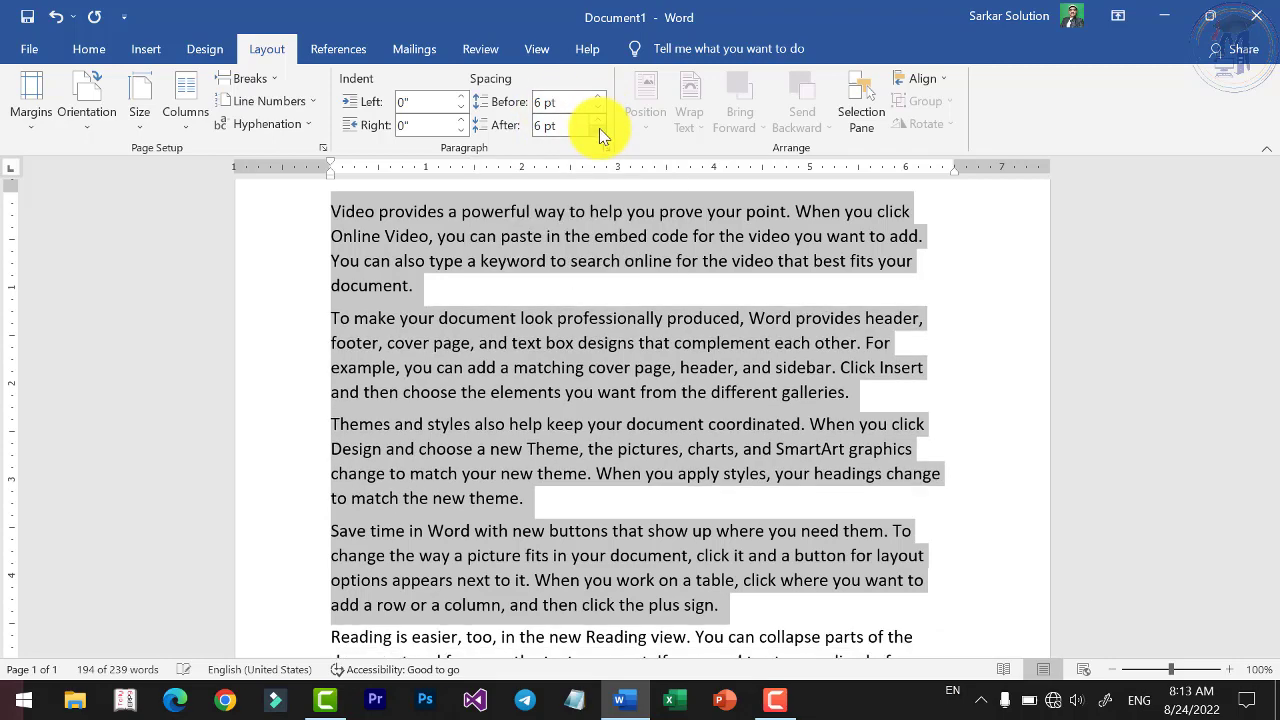
pyautogui.click(395, 305)
pyautogui.moveTo(331, 211); pyautogui.dragTo(437, 278)
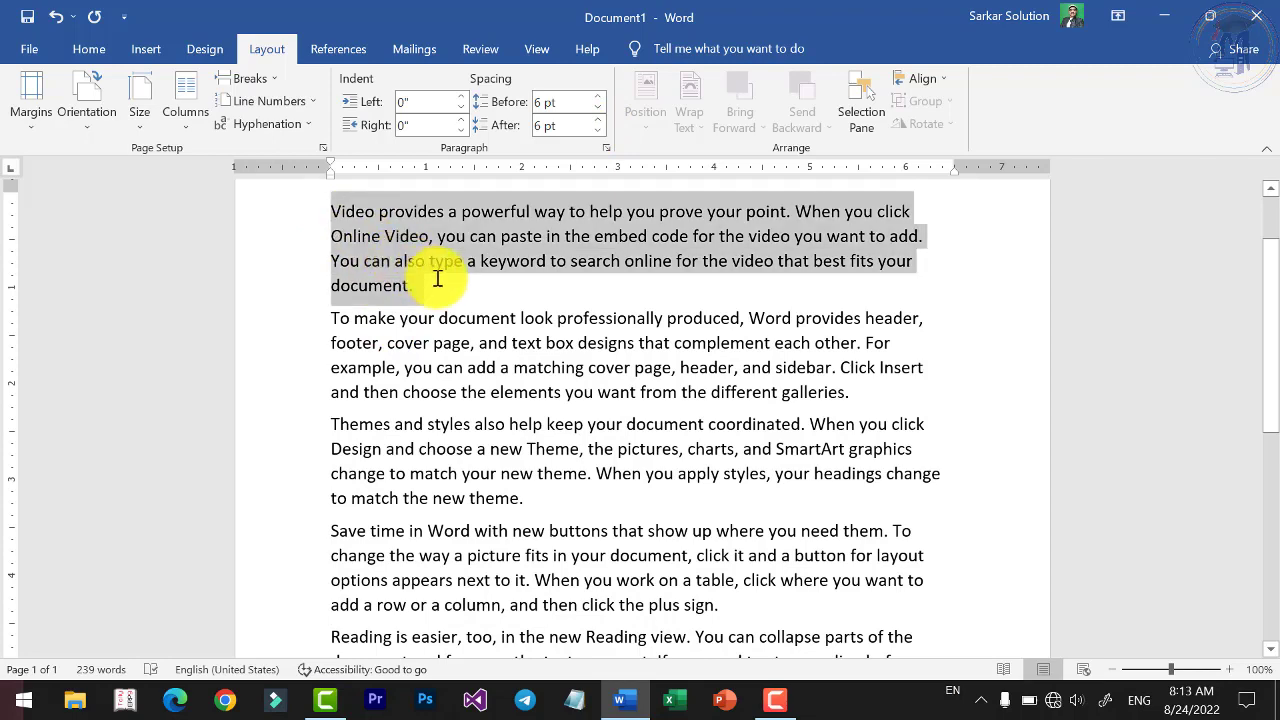
pyautogui.click(384, 287)
pyautogui.moveTo(337, 325)
pyautogui.mouseDown()
pyautogui.moveTo(766, 366)
pyautogui.moveTo(814, 394)
pyautogui.mouseUp()
pyautogui.click(546, 343)
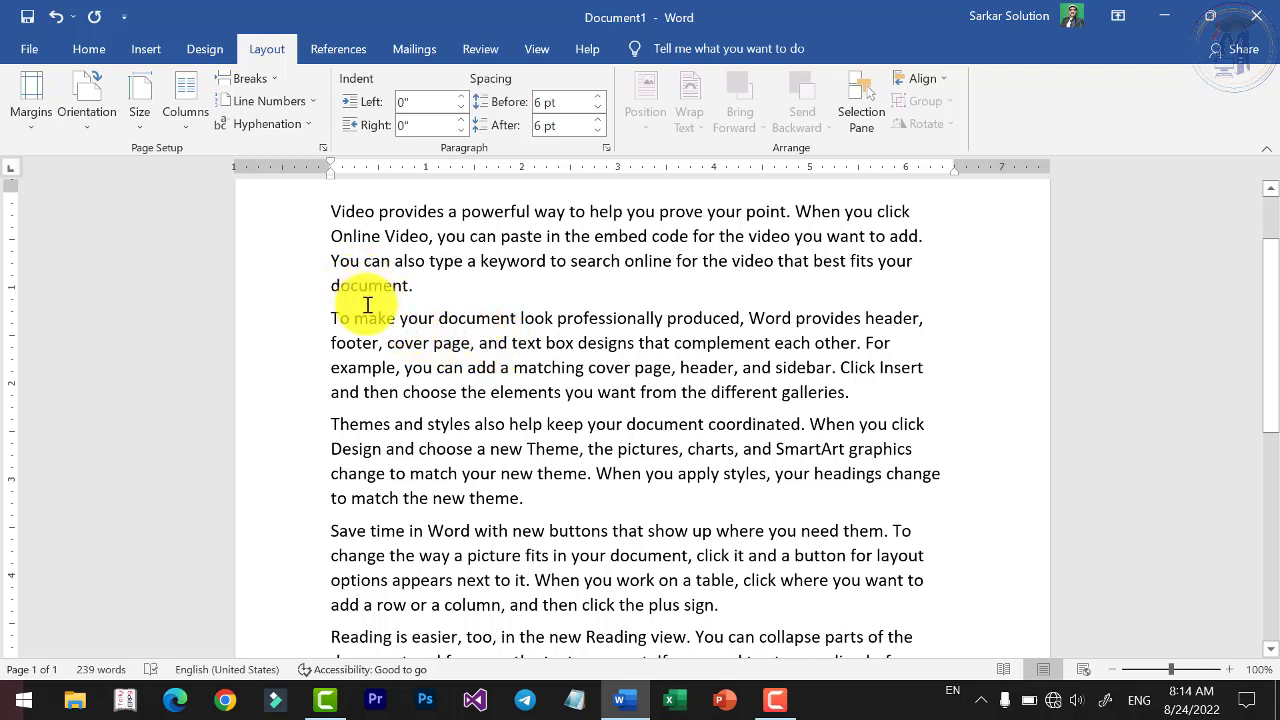
pyautogui.click(433, 297)
pyautogui.write('1.15')
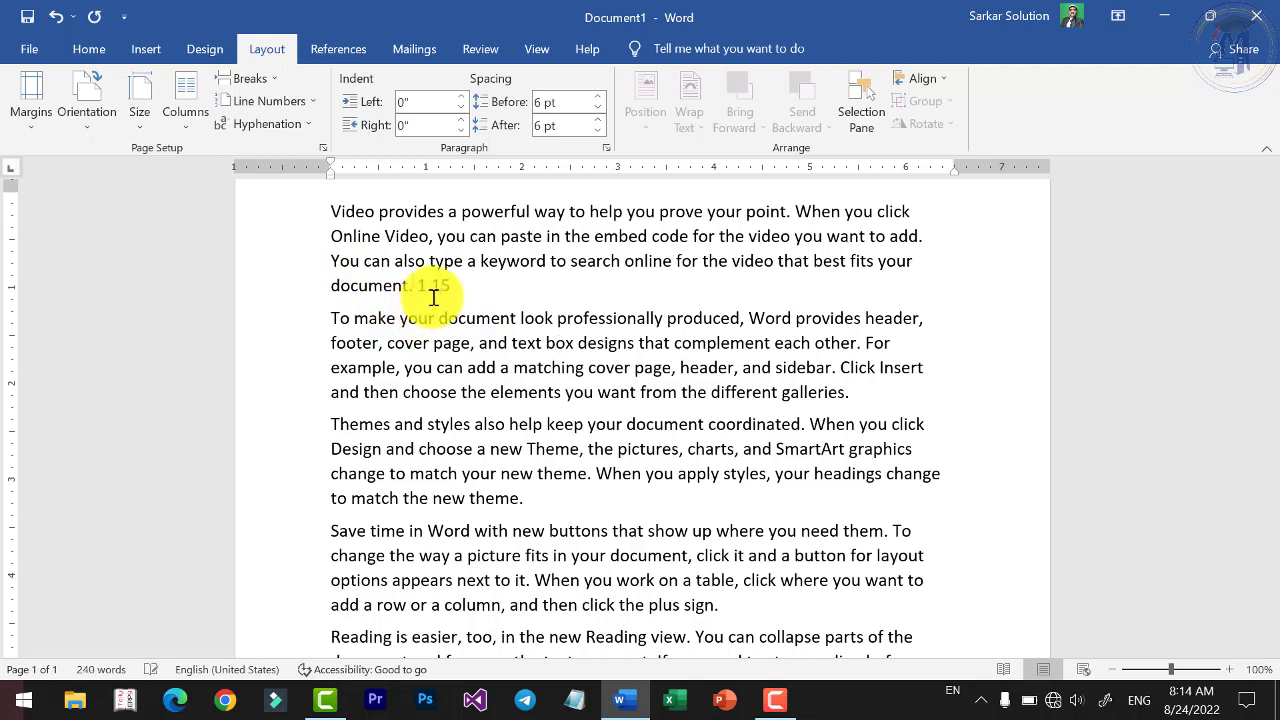
pyautogui.scroll(3, 425, 295)
pyautogui.scroll(2, 400, 290)
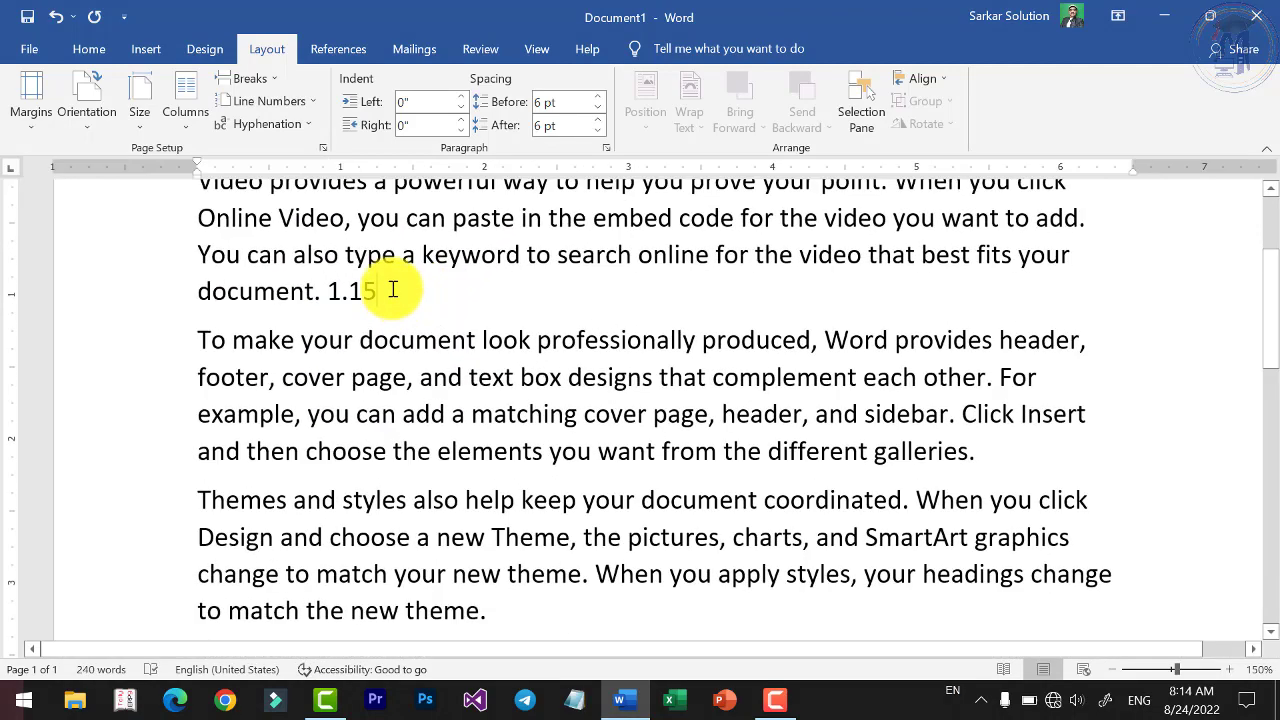
pyautogui.moveTo(329, 290); pyautogui.dragTo(423, 297)
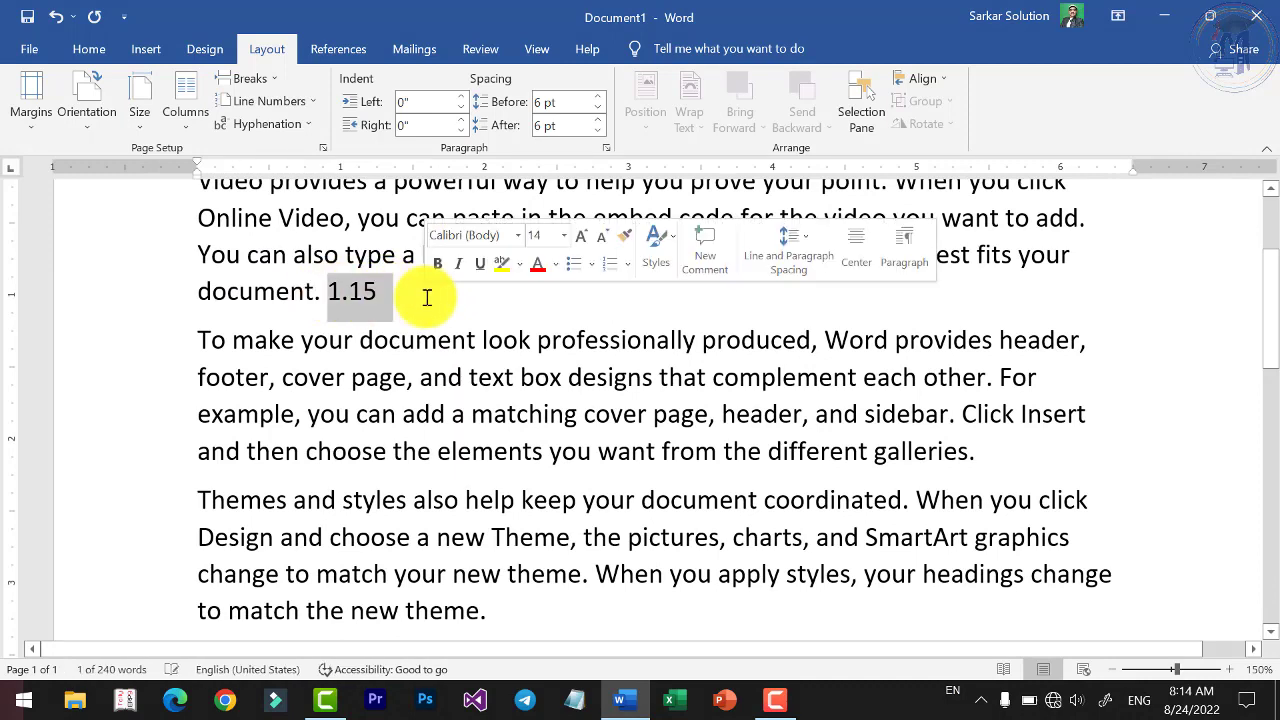
pyautogui.press('BackSpace')
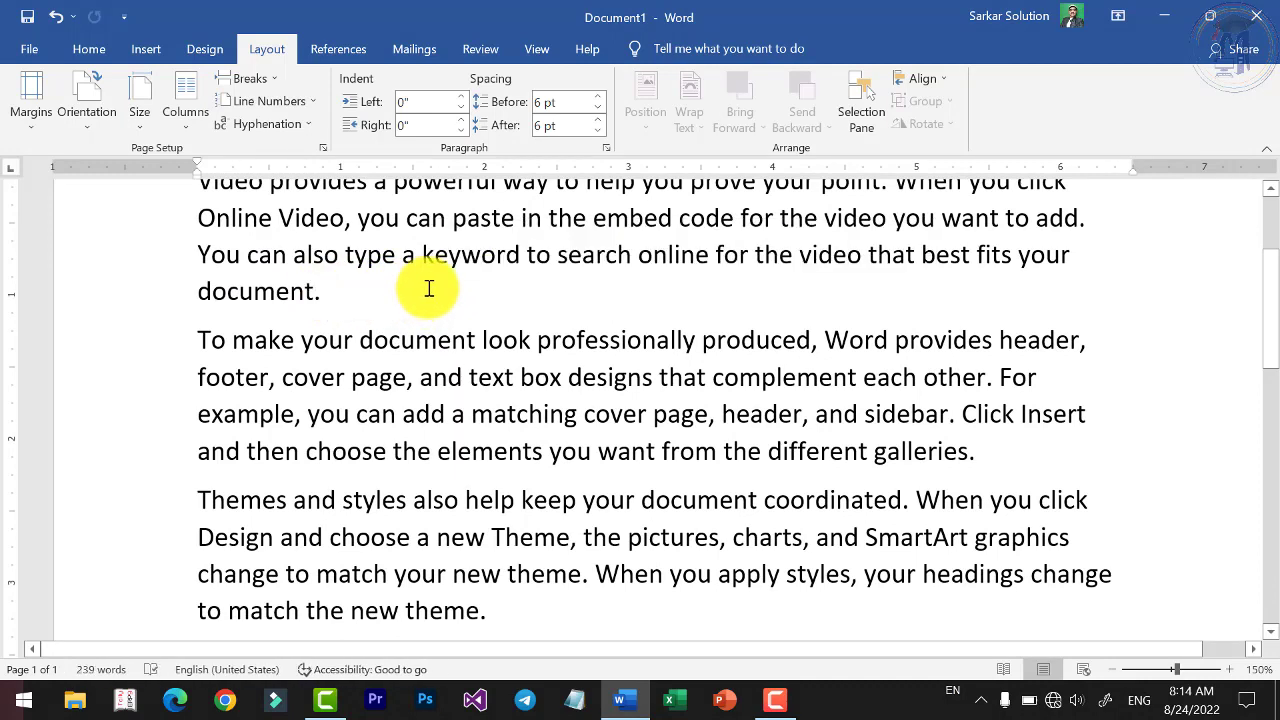
pyautogui.scroll(2, 560, 340)
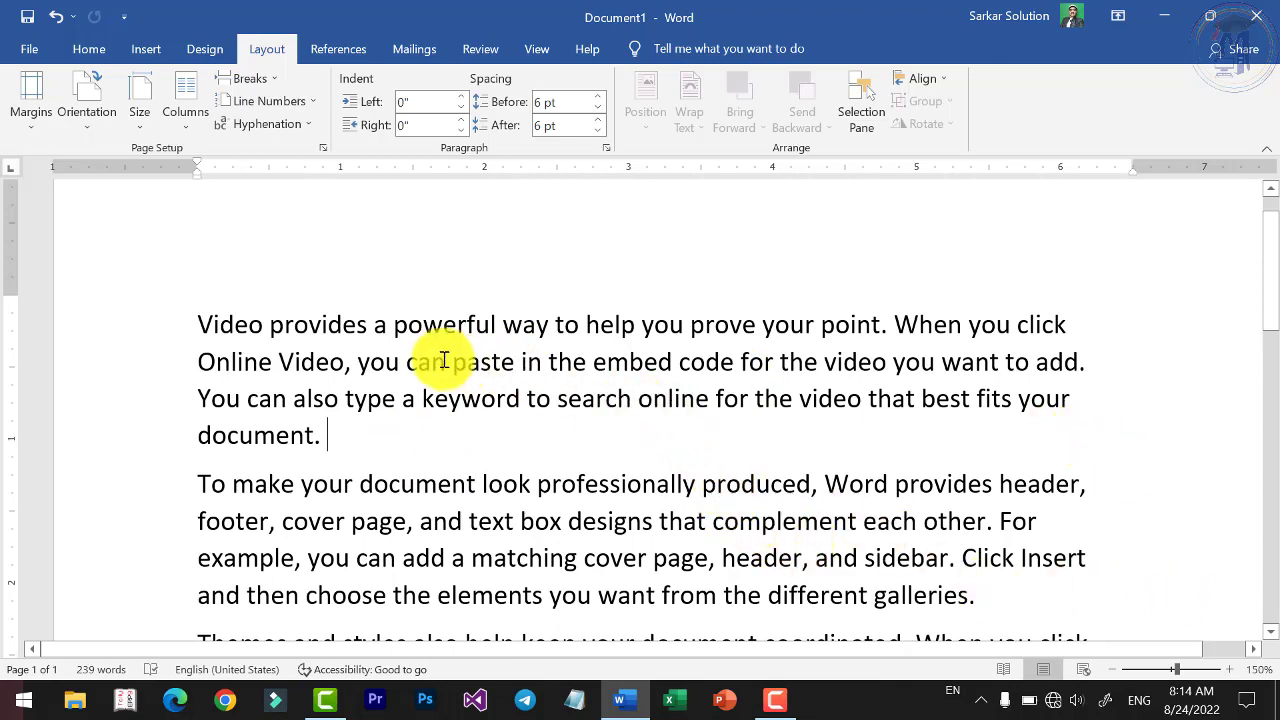
pyautogui.keyDown('ctrl'); pyautogui.scroll(-2, 444, 360); pyautogui.keyUp('ctrl')
# Select the opening paragraphs through the Themes paragraph and open the Paragraph dialog, glancing at Line and Page Breaks.
pyautogui.moveTo(237, 330); pyautogui.dragTo(940, 580)
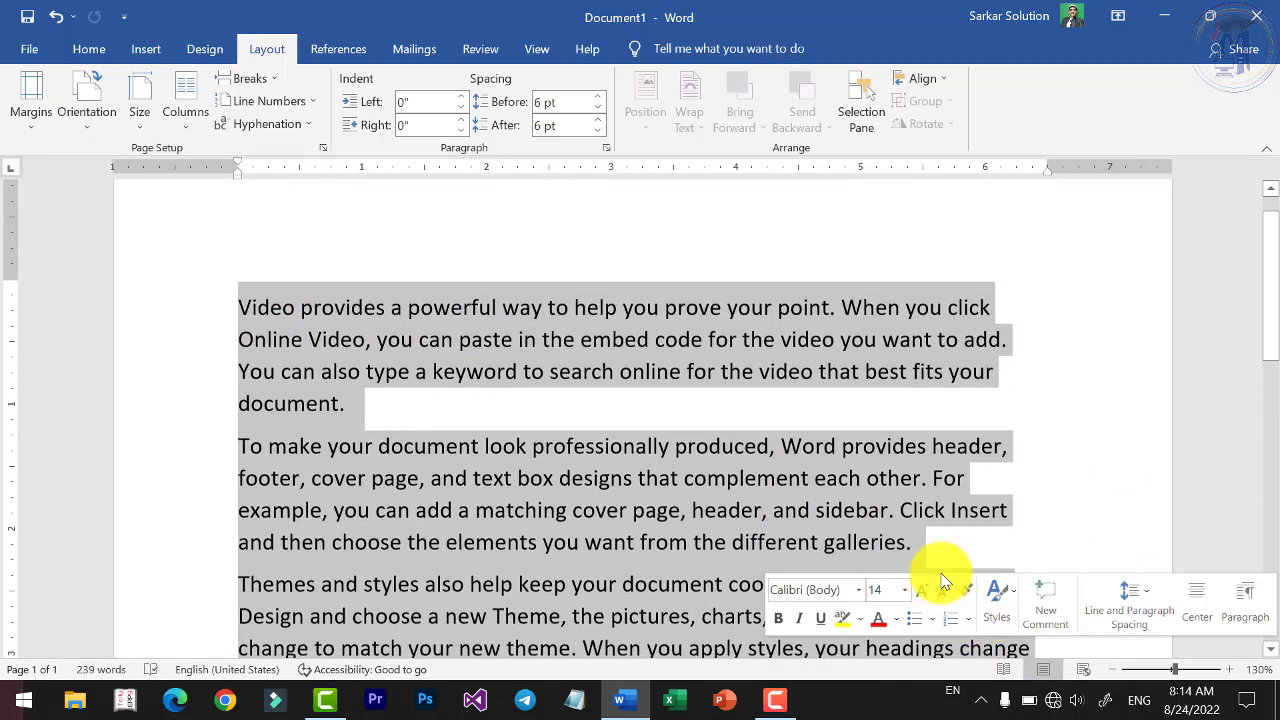
pyautogui.scroll(-2, 814, 563)
pyautogui.keyDown('shift'); pyautogui.click(586, 557); pyautogui.keyUp('shift')
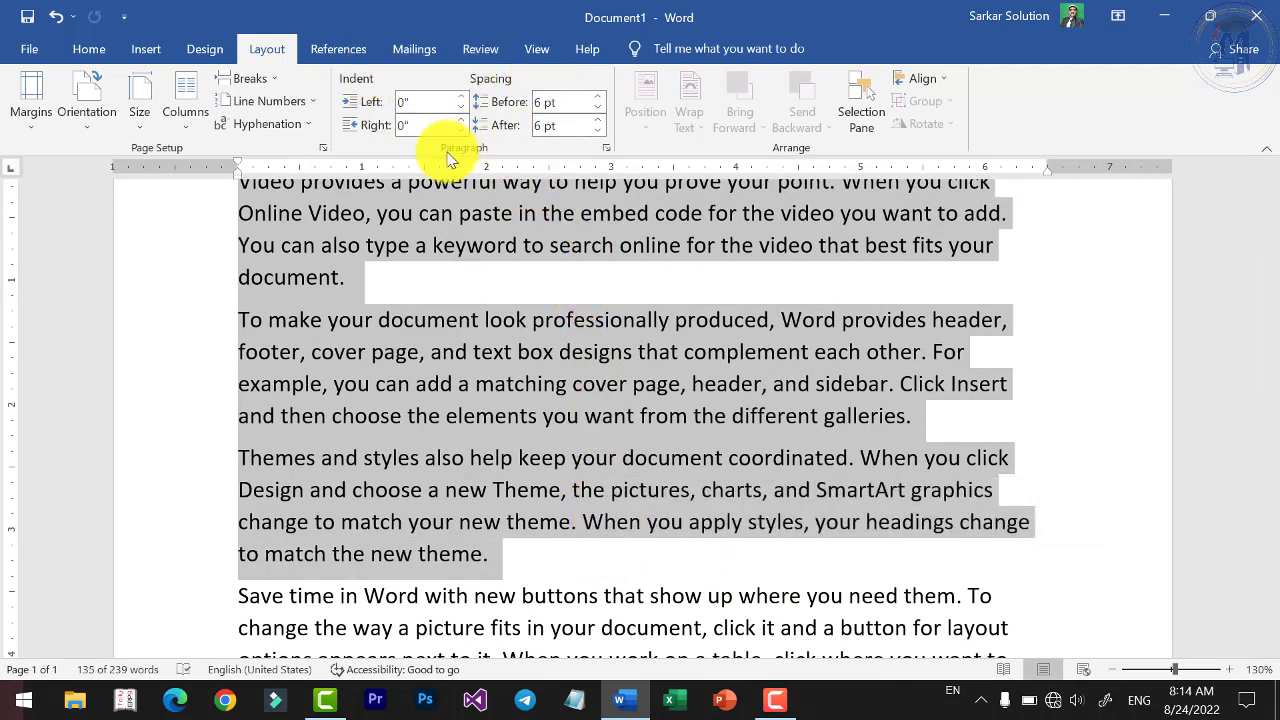
pyautogui.click(607, 150)
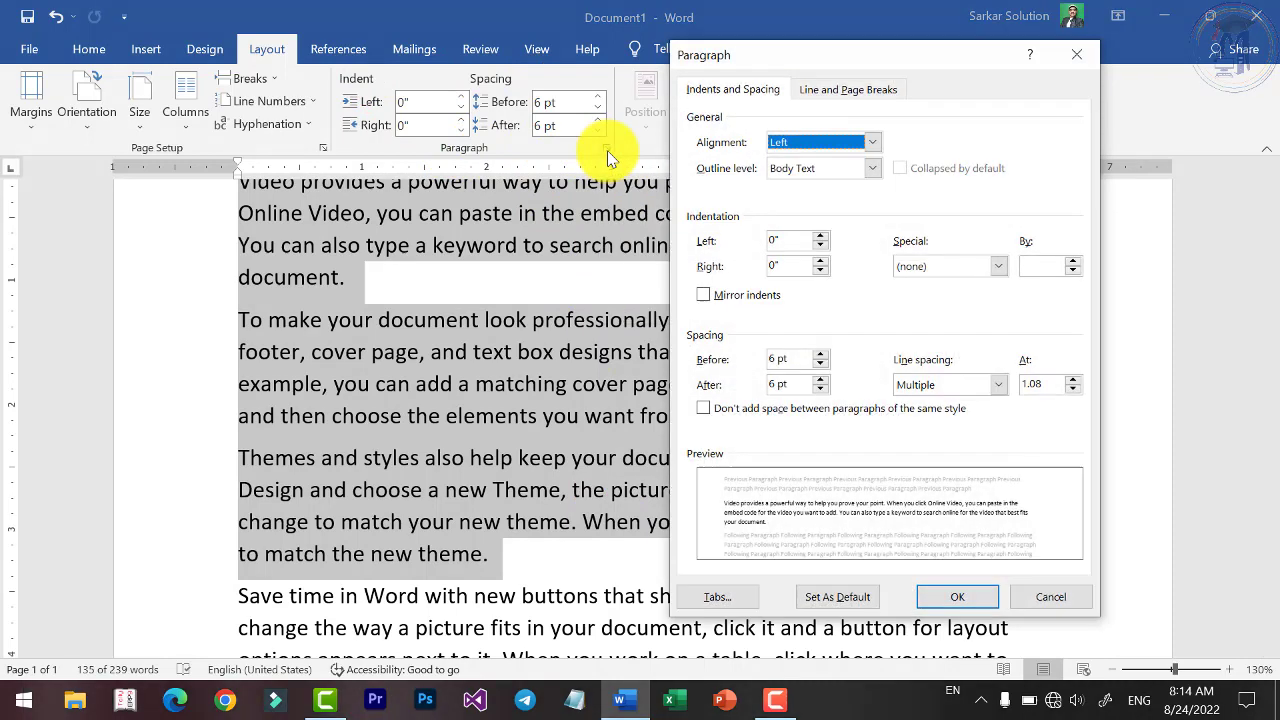
pyautogui.moveTo(781, 60); pyautogui.dragTo(714, 59)
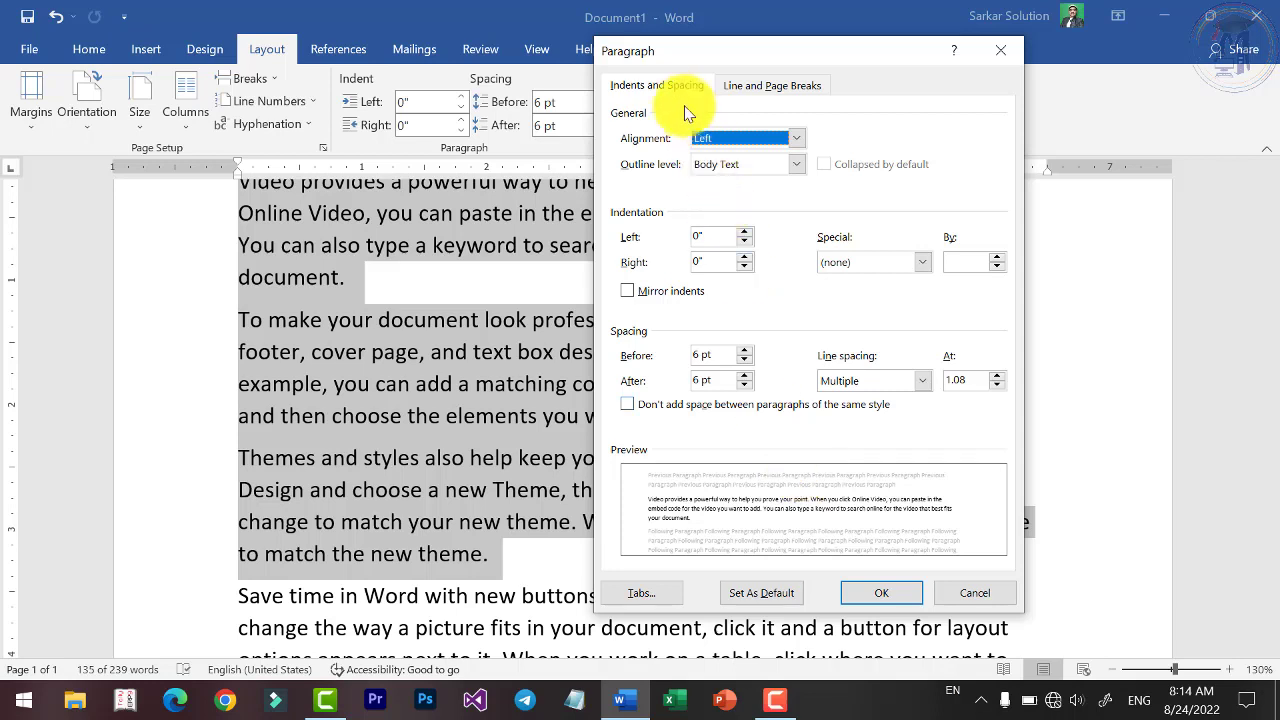
pyautogui.click(652, 90)
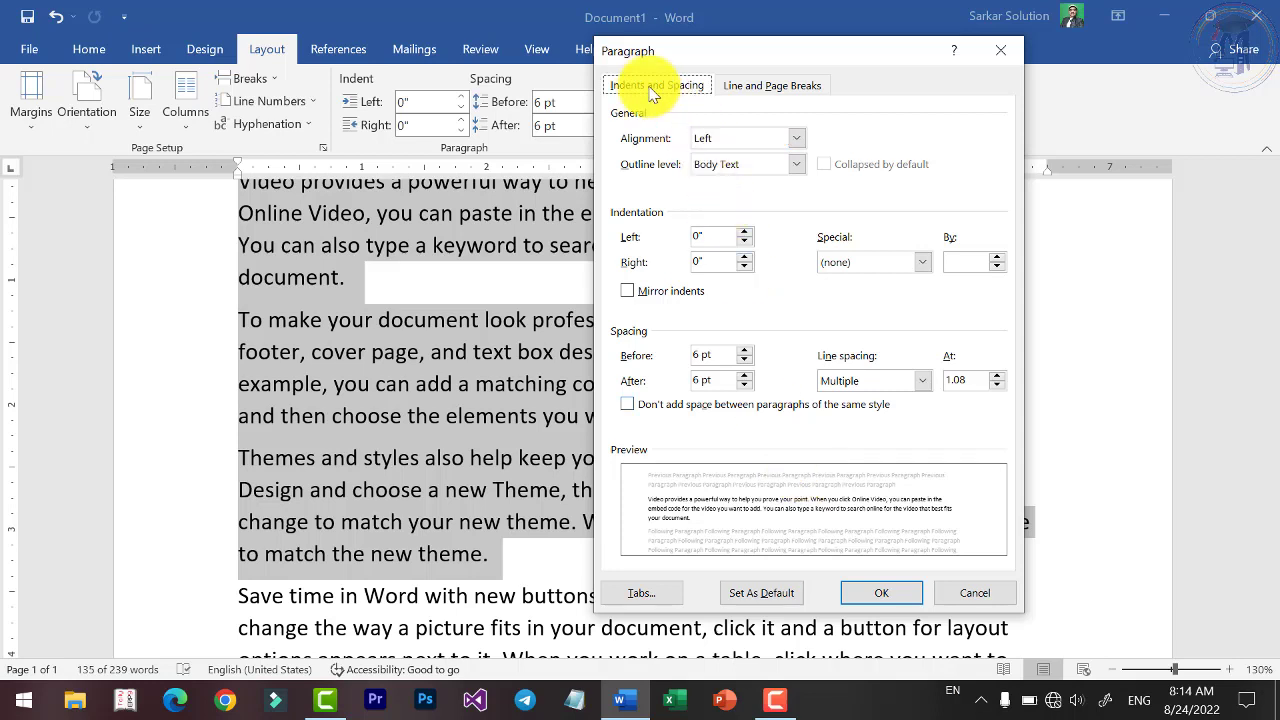
pyautogui.click(731, 88)
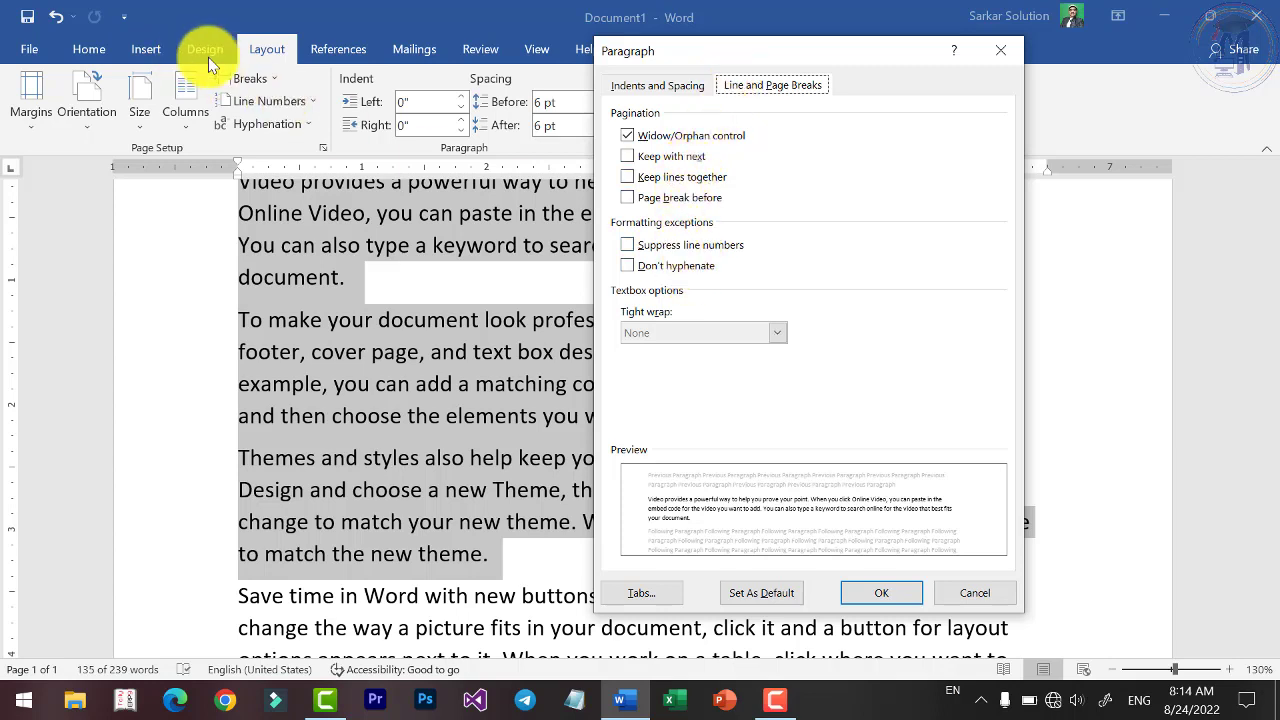
pyautogui.click(659, 87)
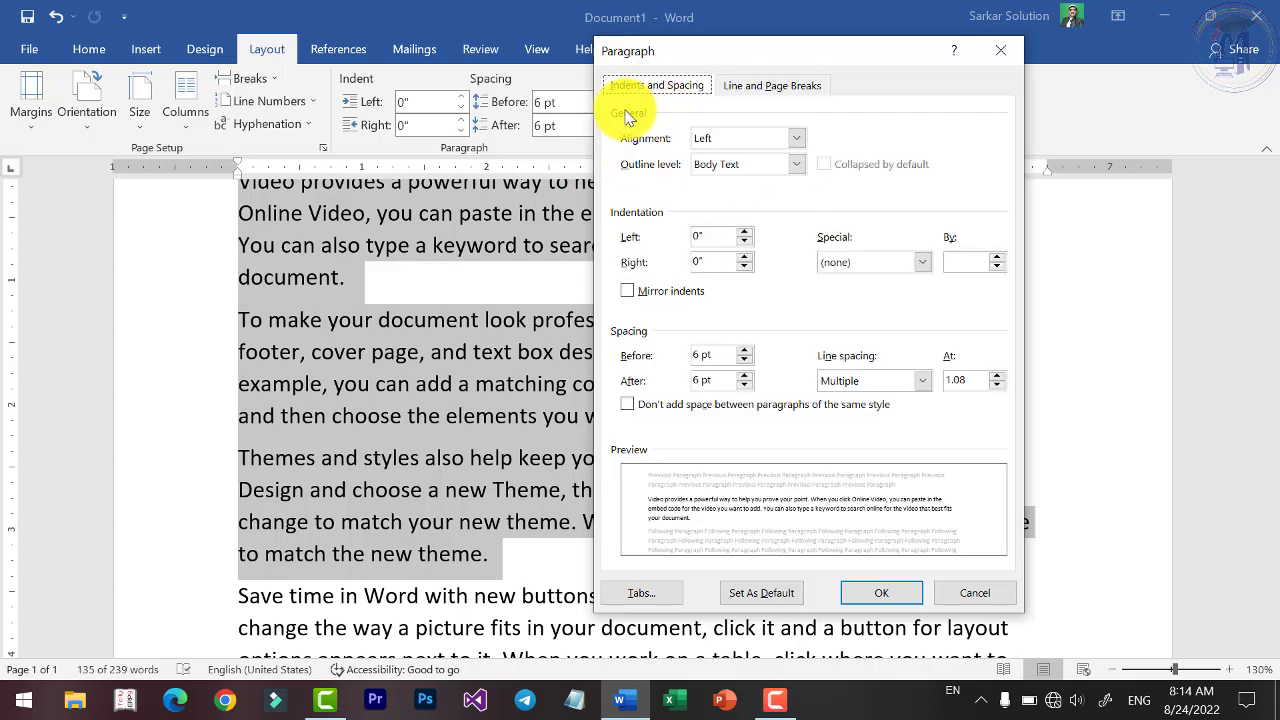
# Try Centered and Right alignment, settle on Justified, then view the Outline level choices.
pyautogui.click(797, 138)
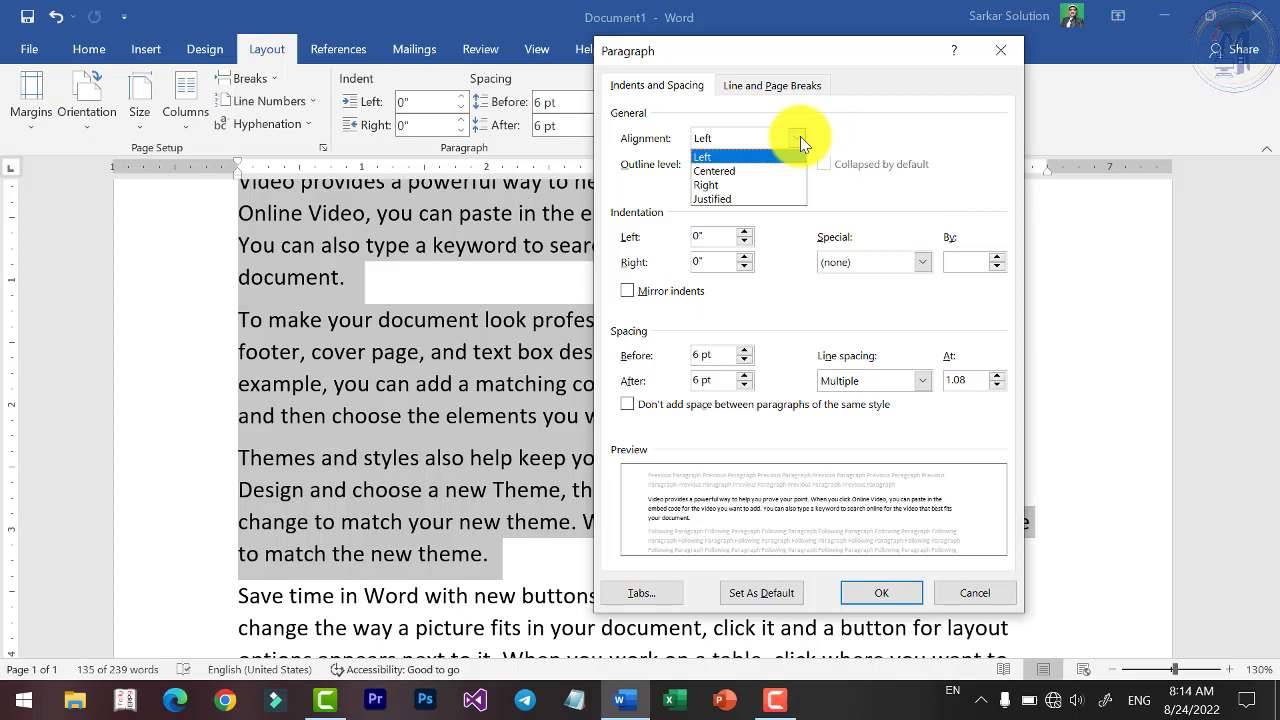
pyautogui.click(702, 172)
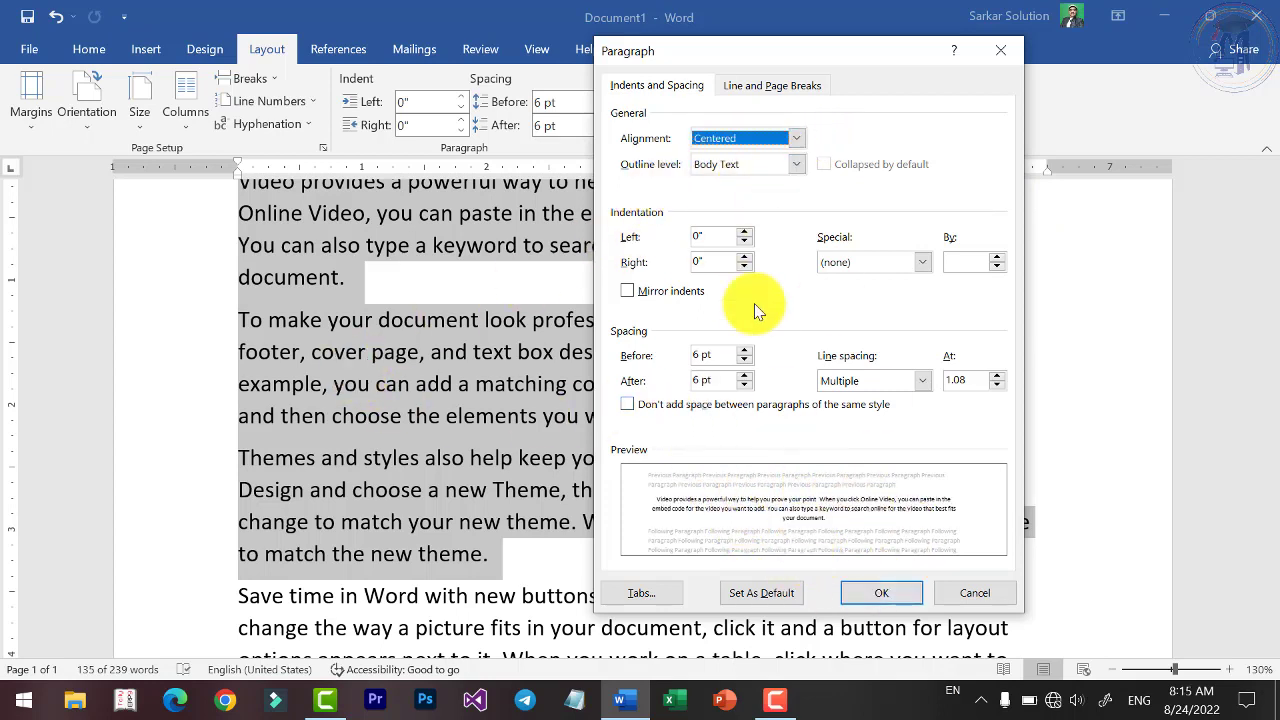
pyautogui.click(797, 138)
pyautogui.click(728, 178)
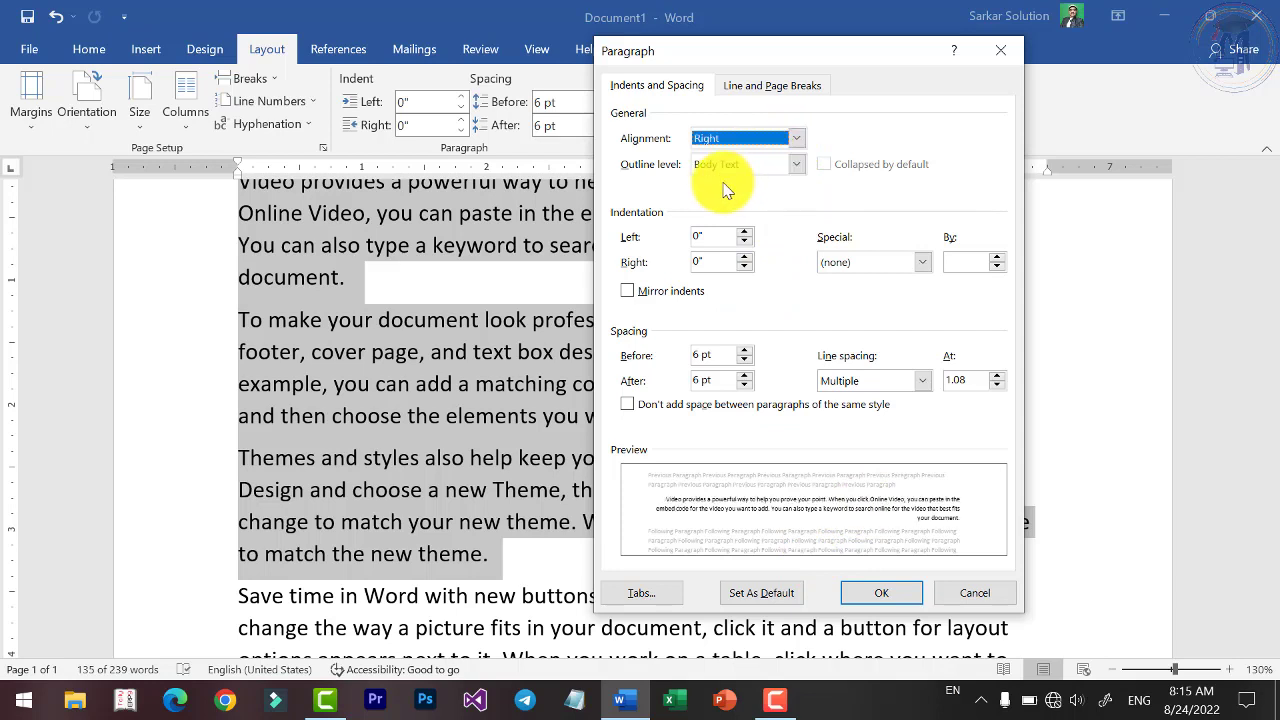
pyautogui.click(796, 138)
pyautogui.click(736, 198)
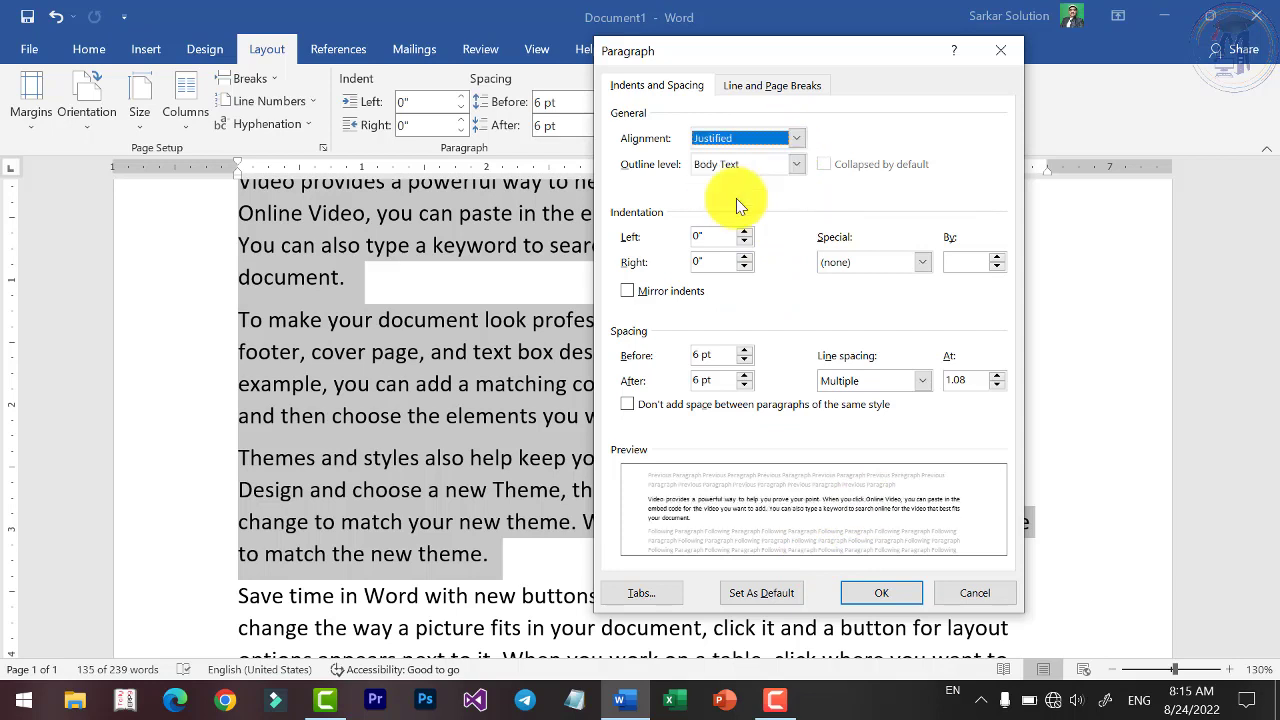
pyautogui.click(797, 138)
pyautogui.click(798, 140)
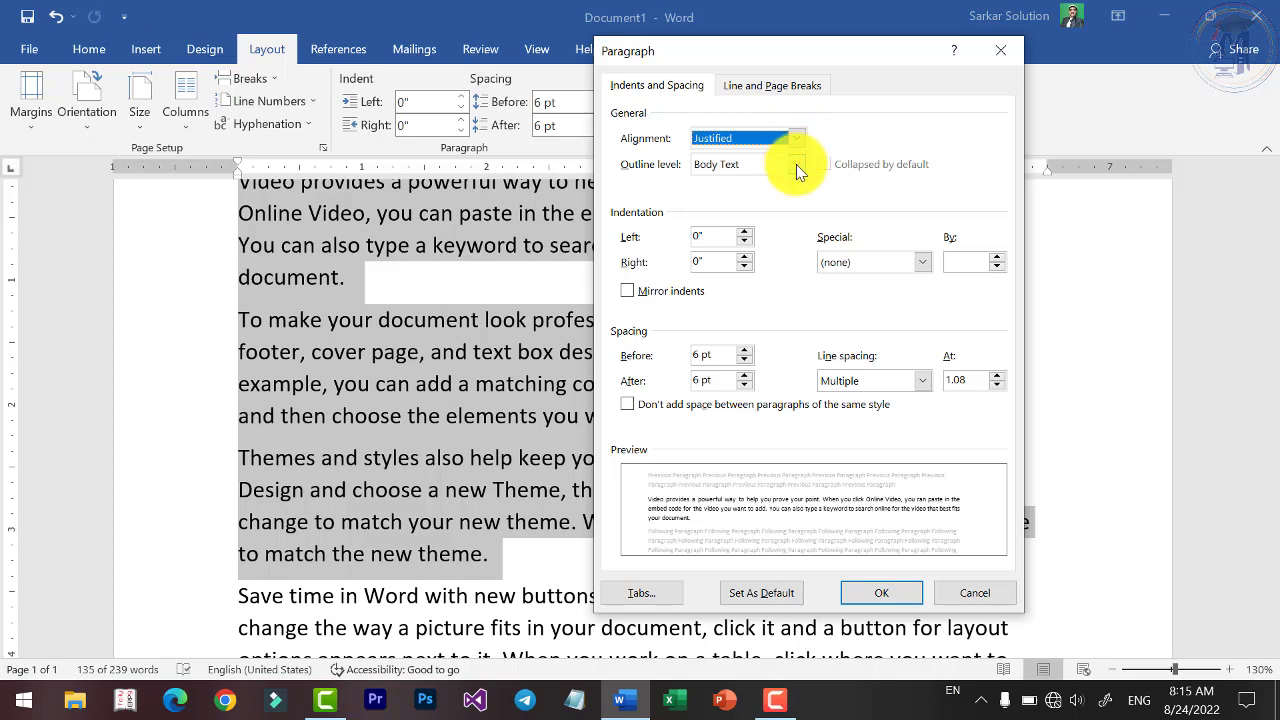
pyautogui.click(797, 166)
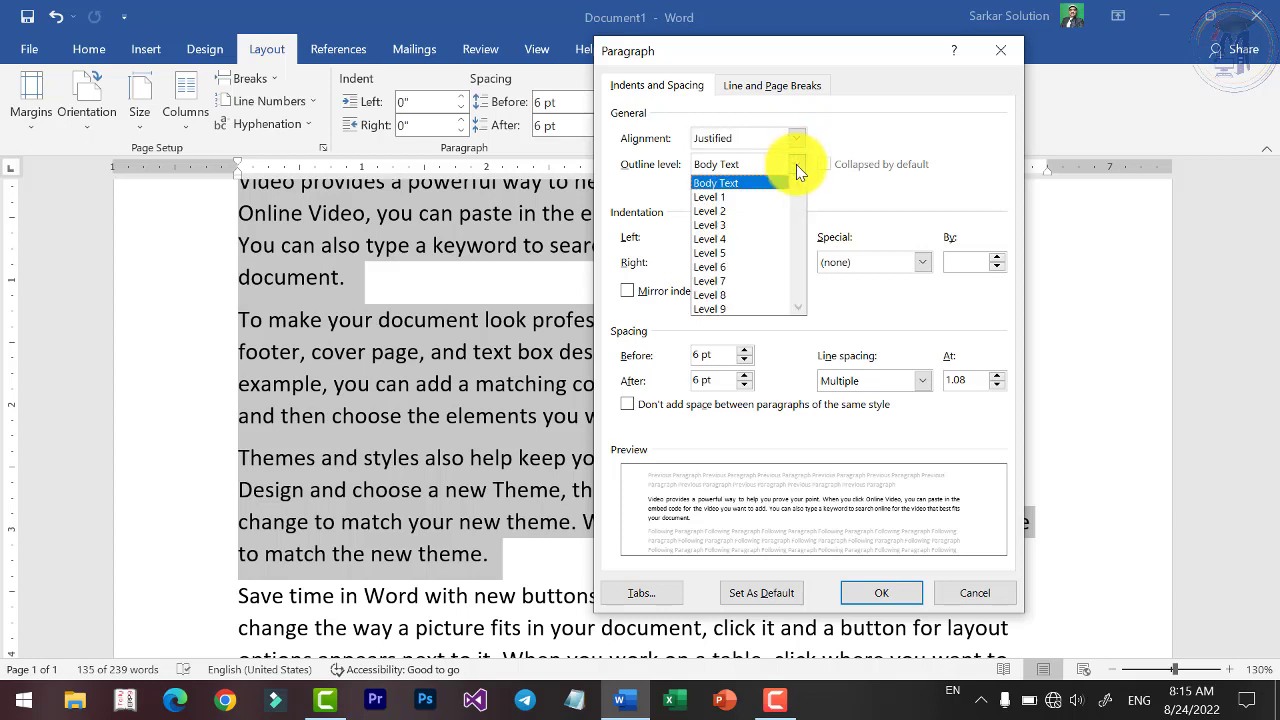
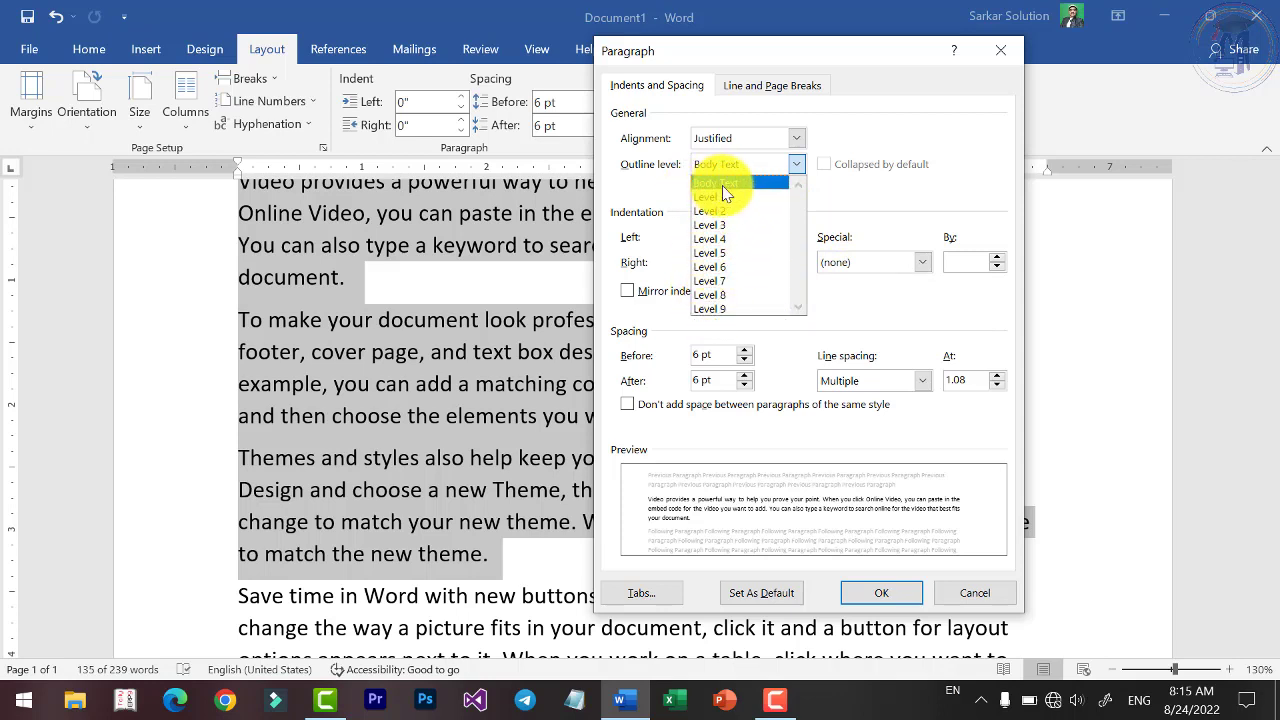
# Keep the outline level as Body Text and set a 0.8" first-line indent.
pyautogui.click(705, 163)
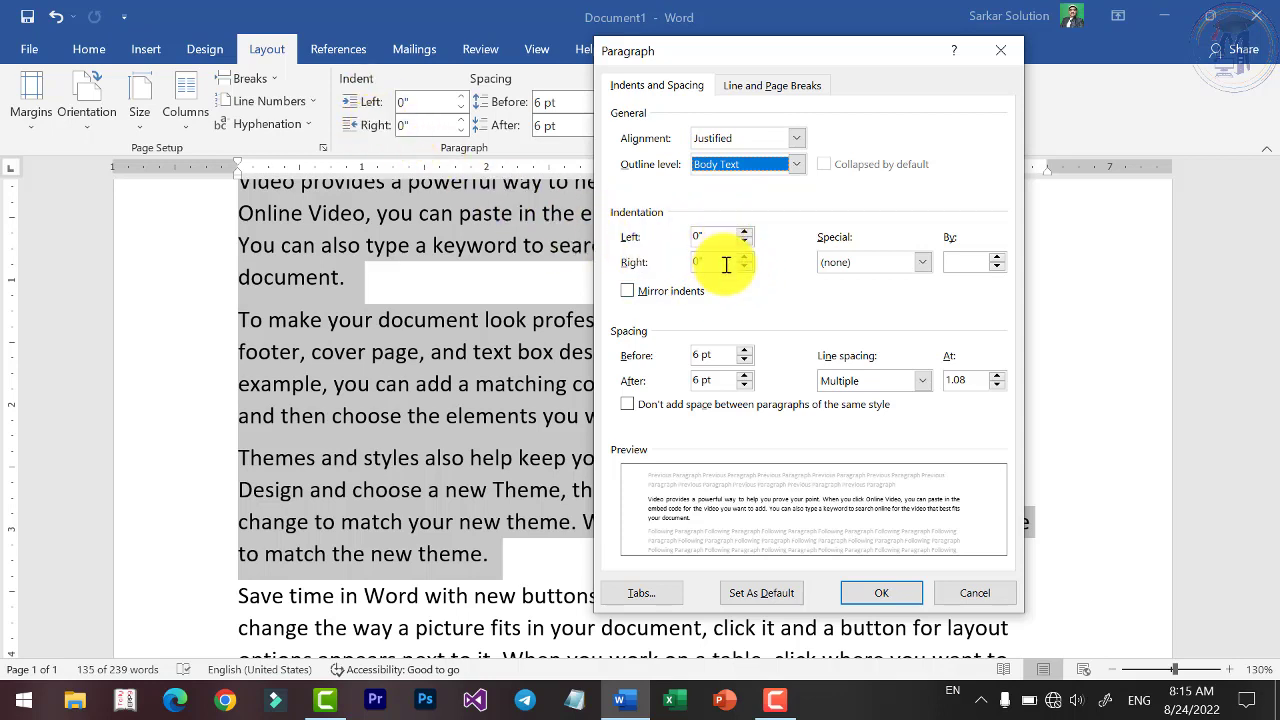
pyautogui.click(922, 264)
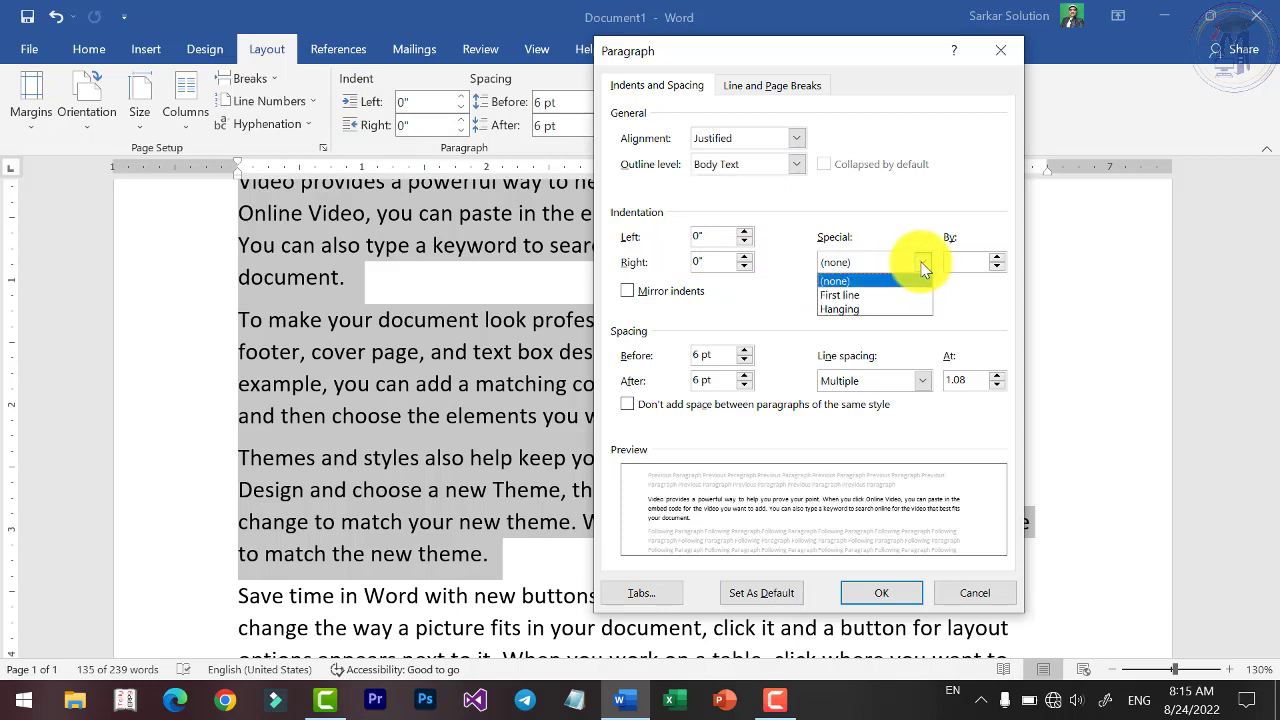
pyautogui.click(846, 288)
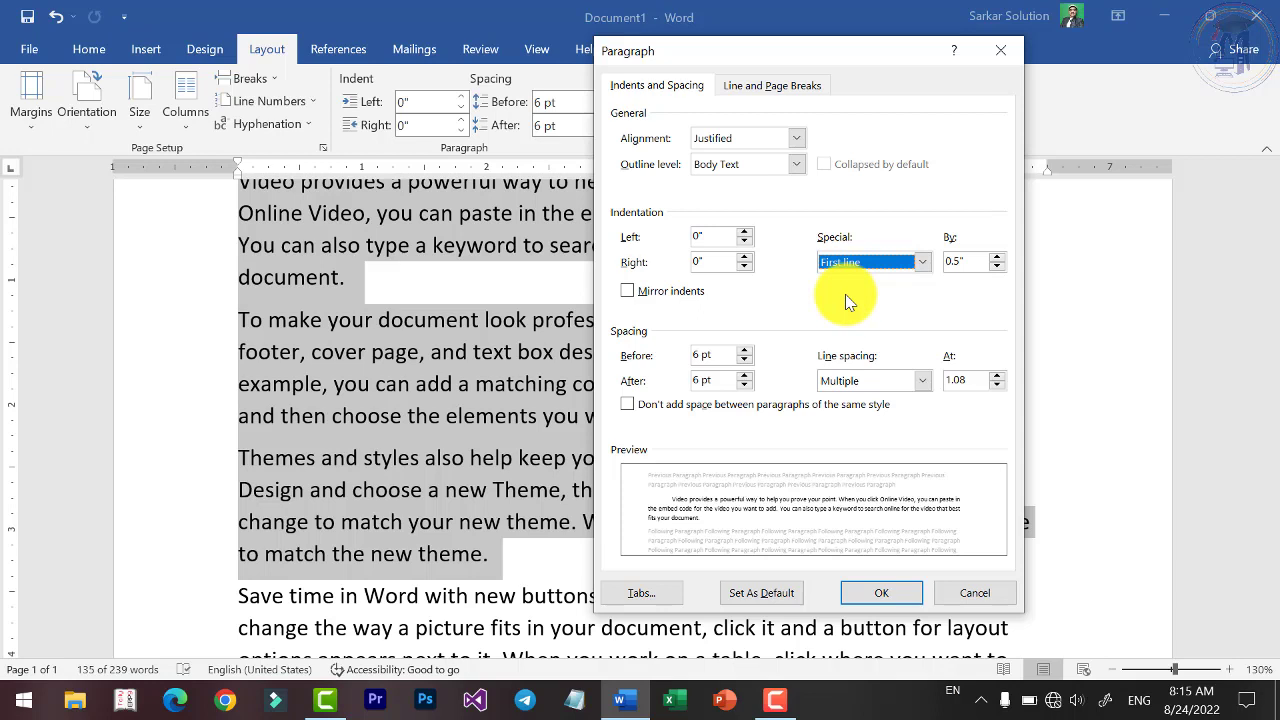
pyautogui.click(998, 256)
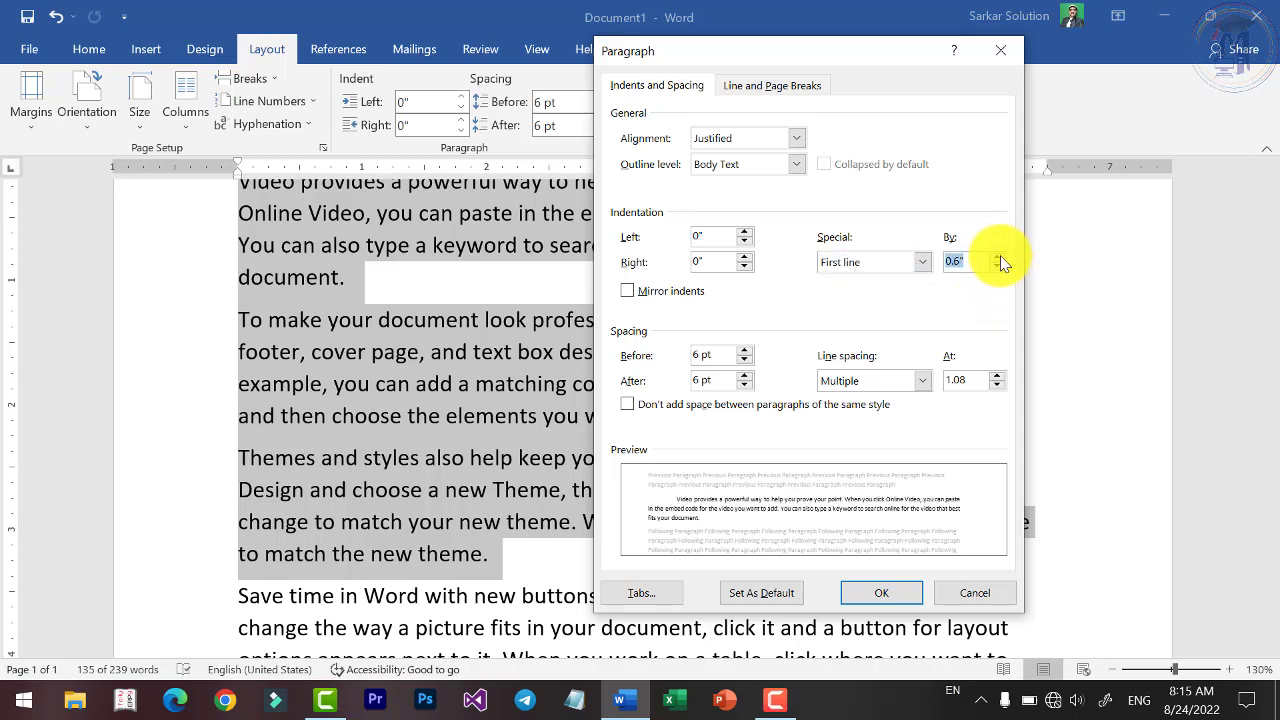
pyautogui.click(998, 256)
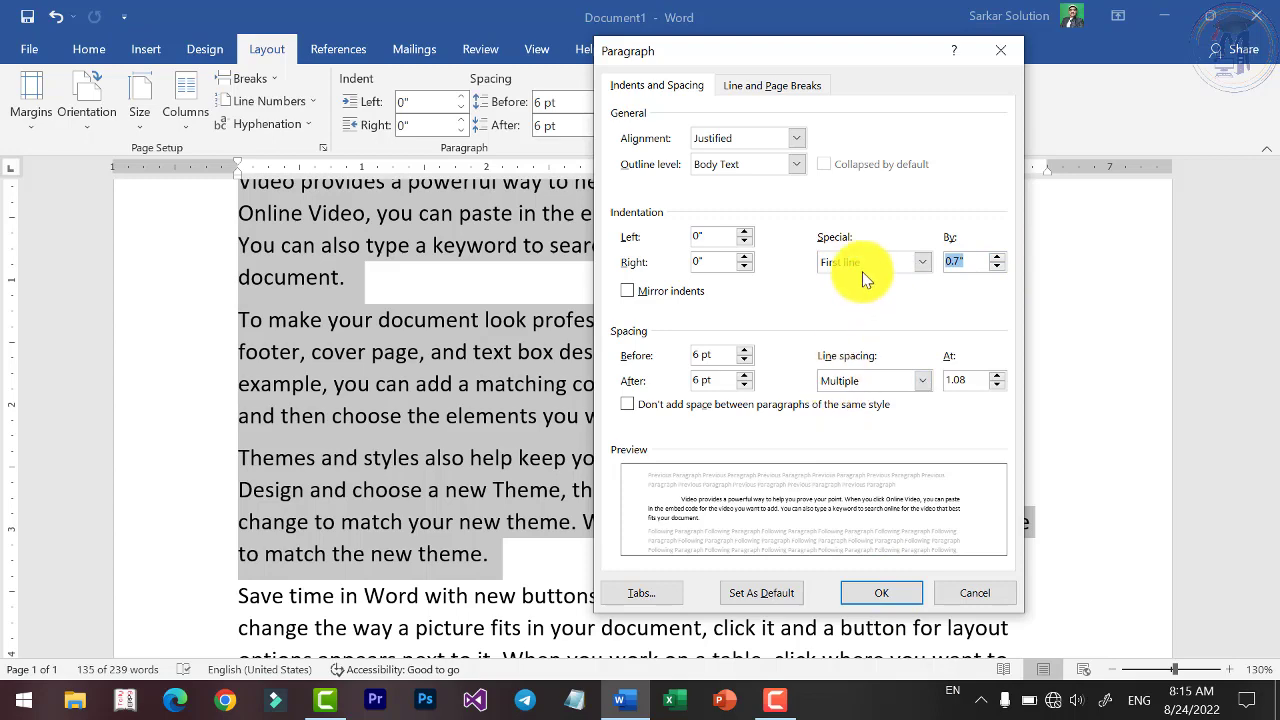
pyautogui.click(996, 257)
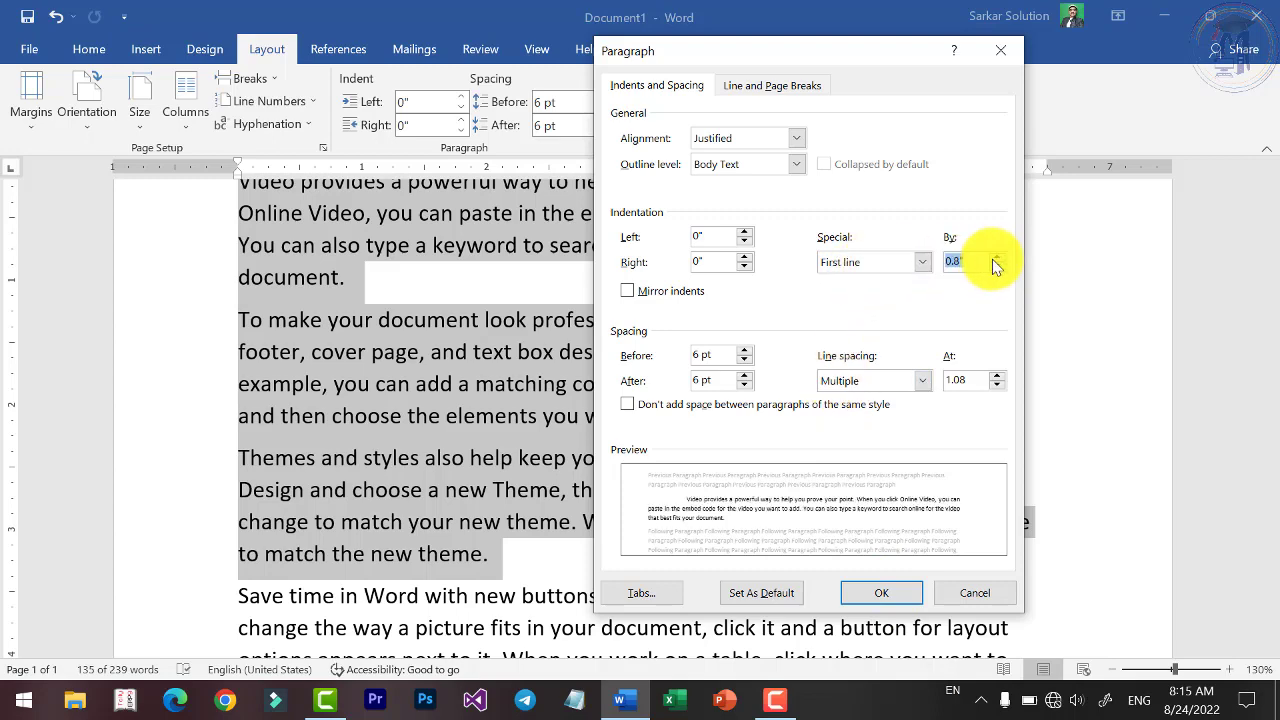
pyautogui.click(894, 593)
# Type 'SSW-' at the start of the first paragraph.
pyautogui.scroll(2, 471, 380)
pyautogui.click(441, 415)
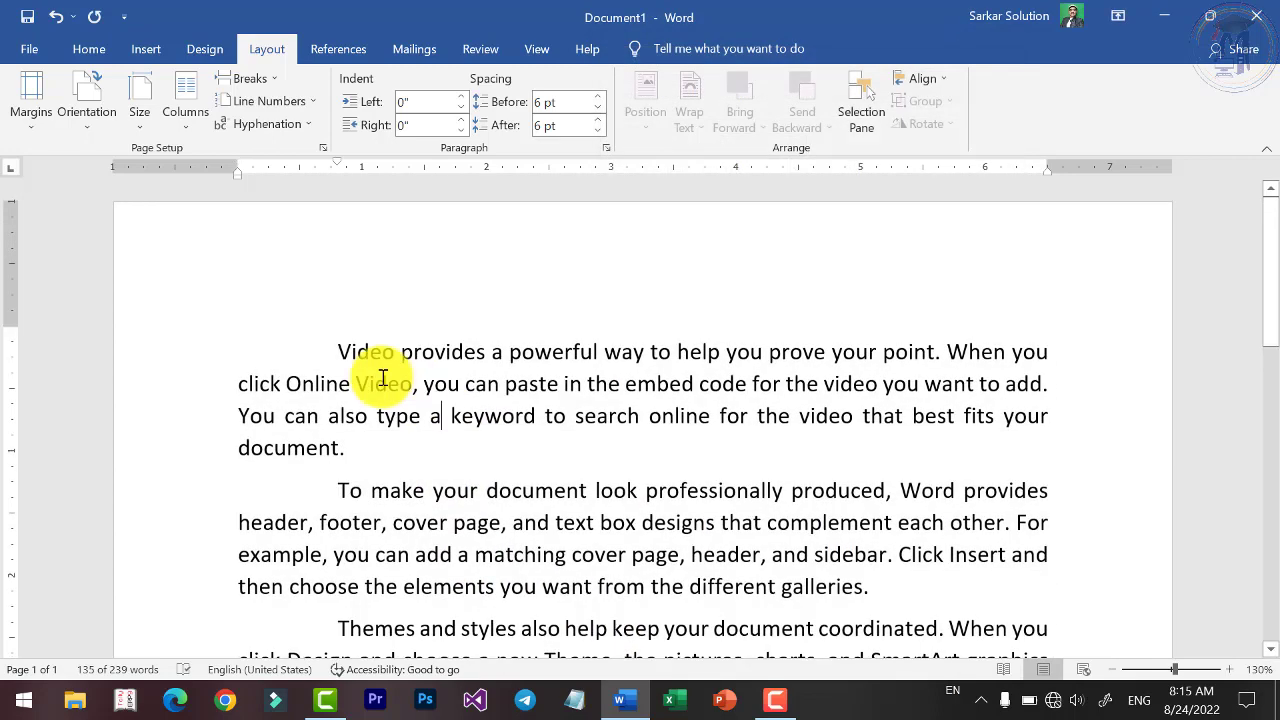
pyautogui.scroll(-2, 337, 486)
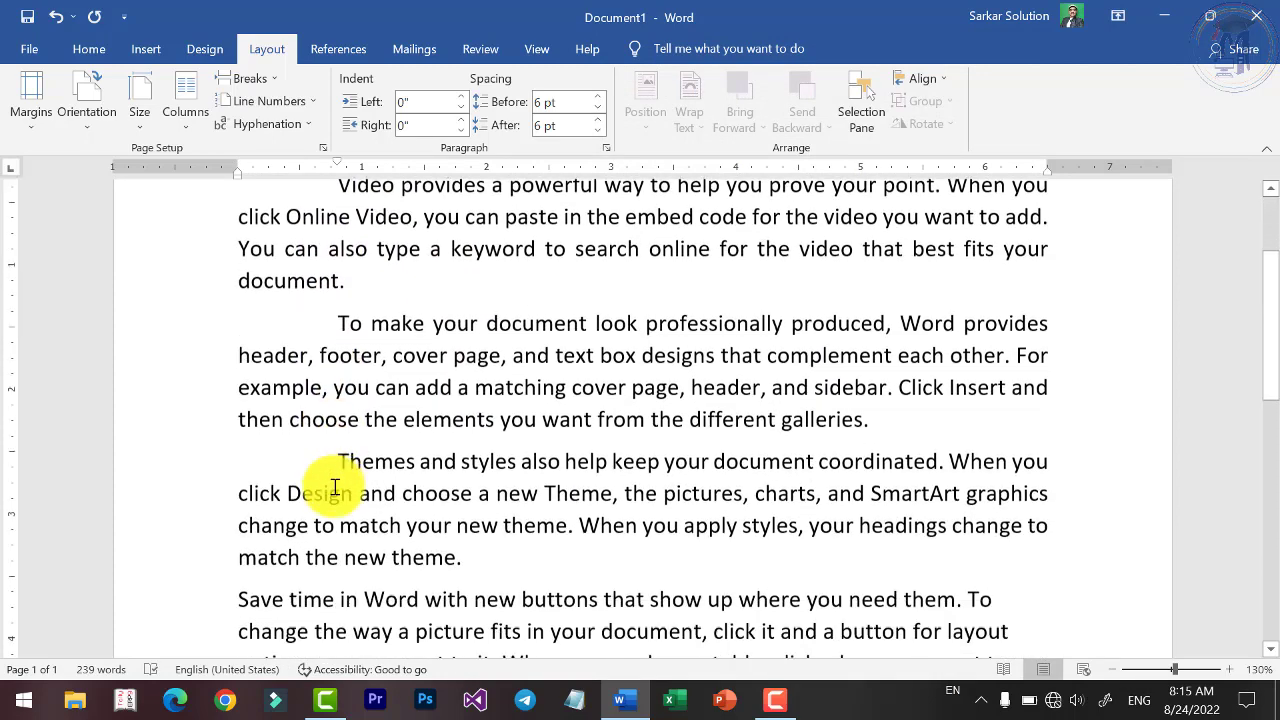
pyautogui.scroll(-1, 340, 482)
pyautogui.scroll(1, 330, 468)
pyautogui.scroll(1, 380, 475)
pyautogui.scroll(-1, 369, 440)
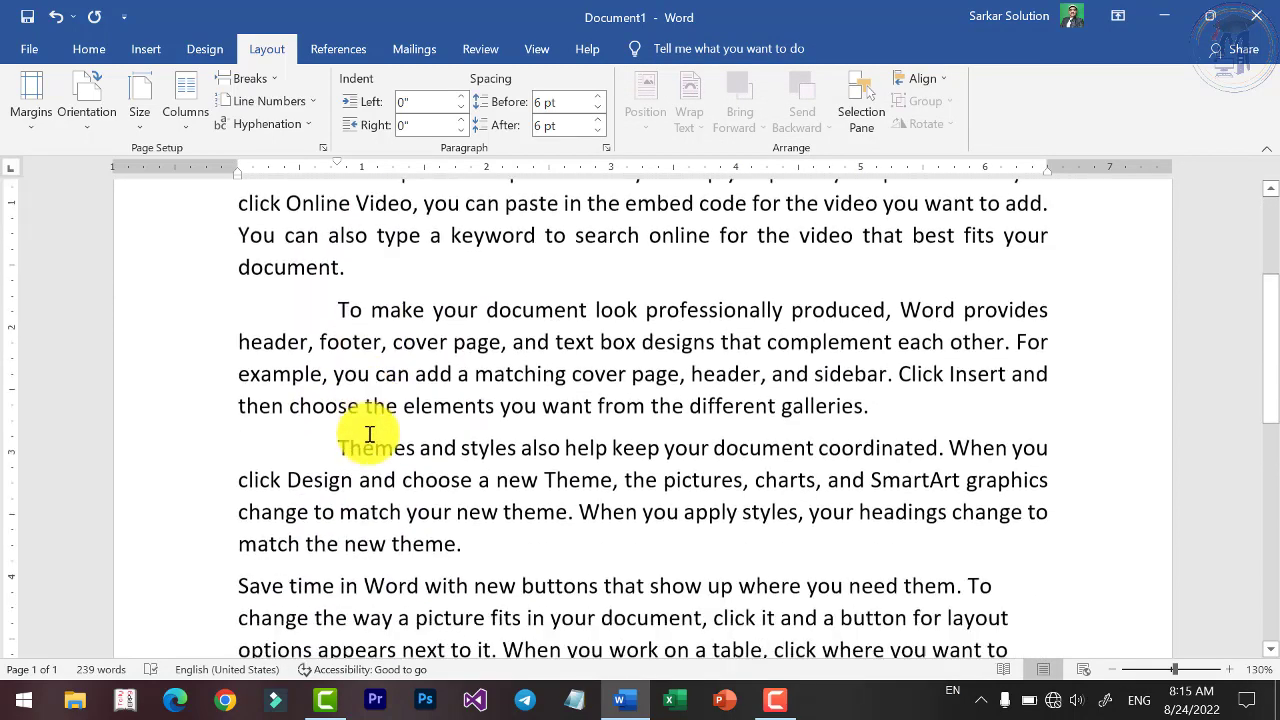
pyautogui.scroll(1, 369, 434)
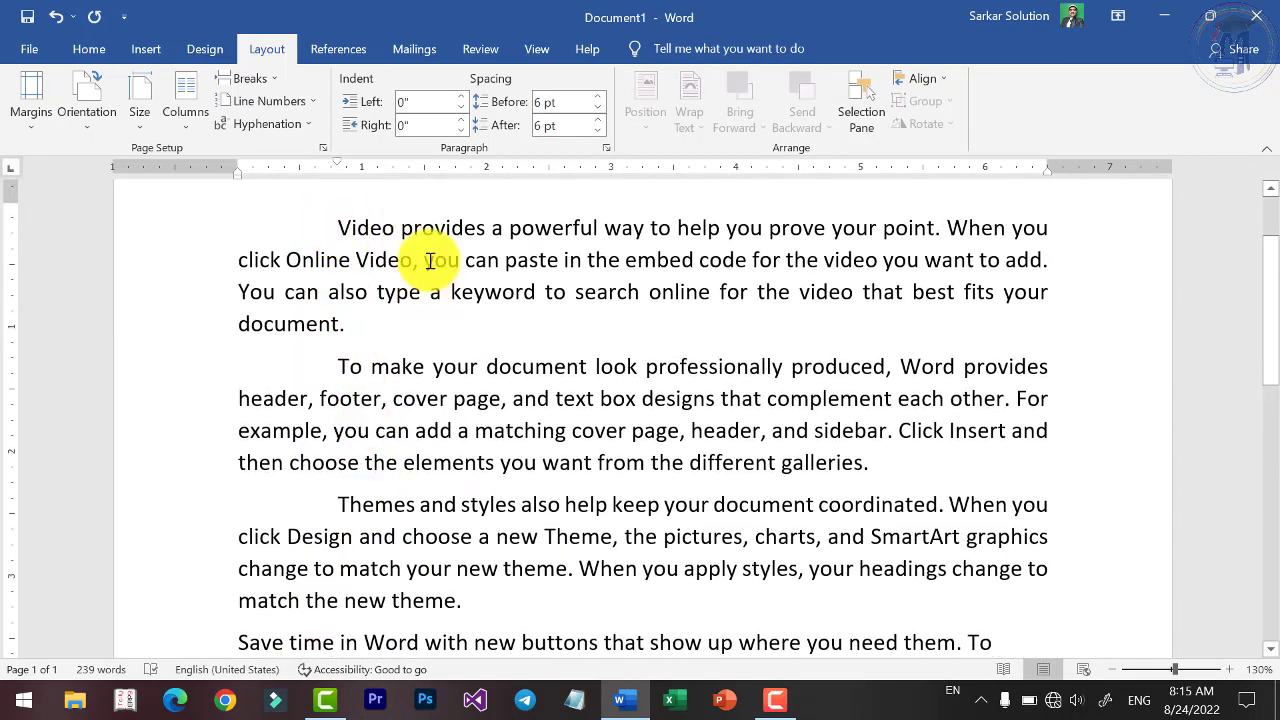
pyautogui.write('SSW')
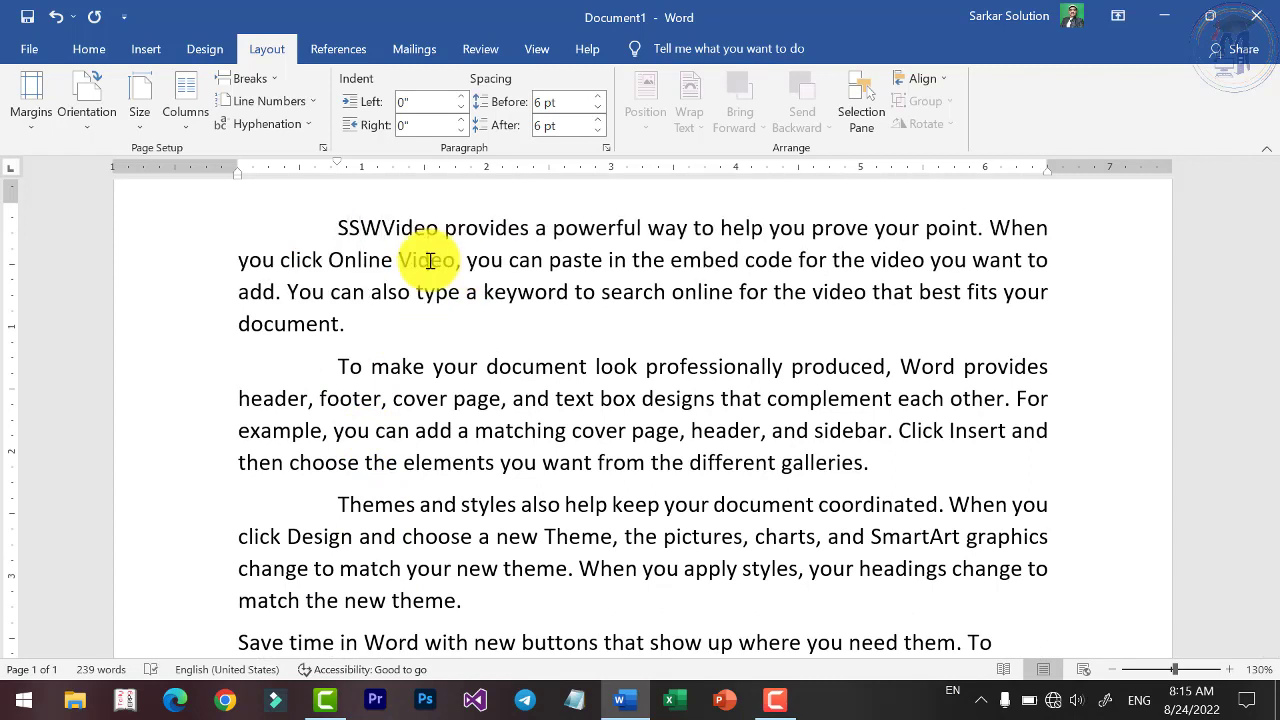
pyautogui.write('-')
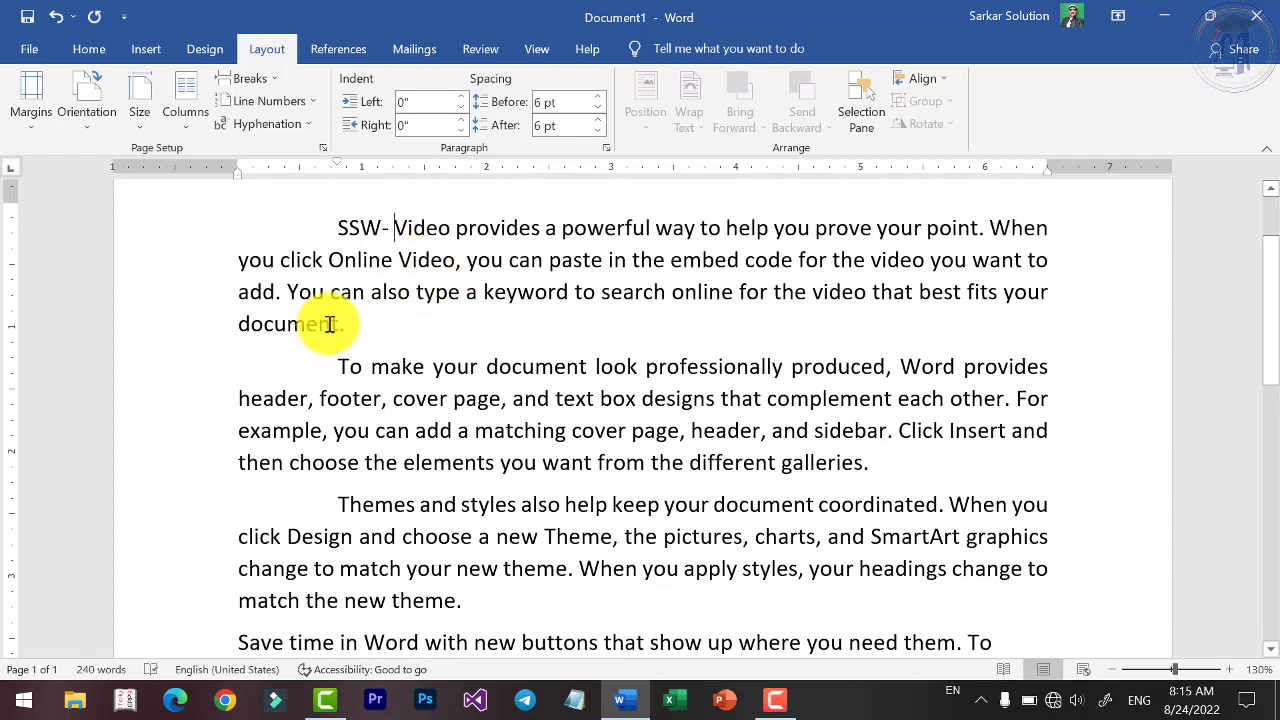
# Copy the SSW- prefix before 'To' and 'Themes', then select the three paragraphs.
pyautogui.moveTo(338, 228); pyautogui.dragTo(398, 231)
pyautogui.hotkey('ctrl', 'c')
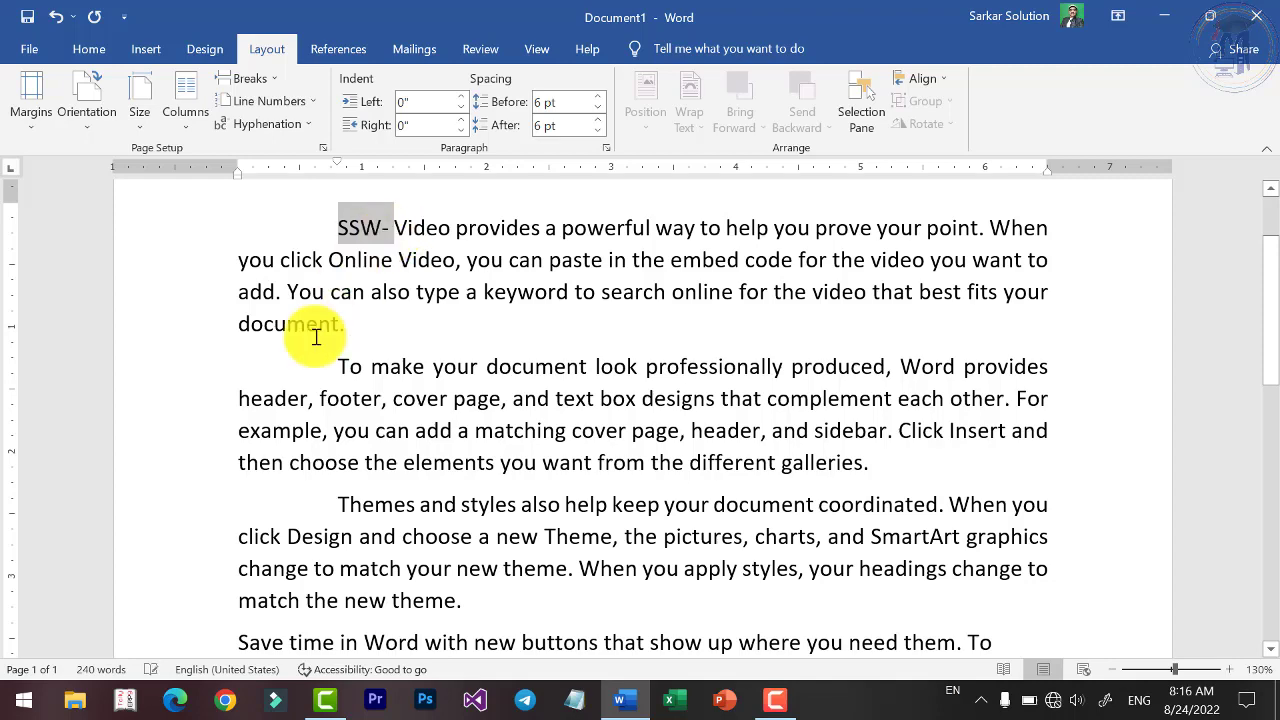
pyautogui.click(300, 368)
pyautogui.hotkey('ctrl', 'v')
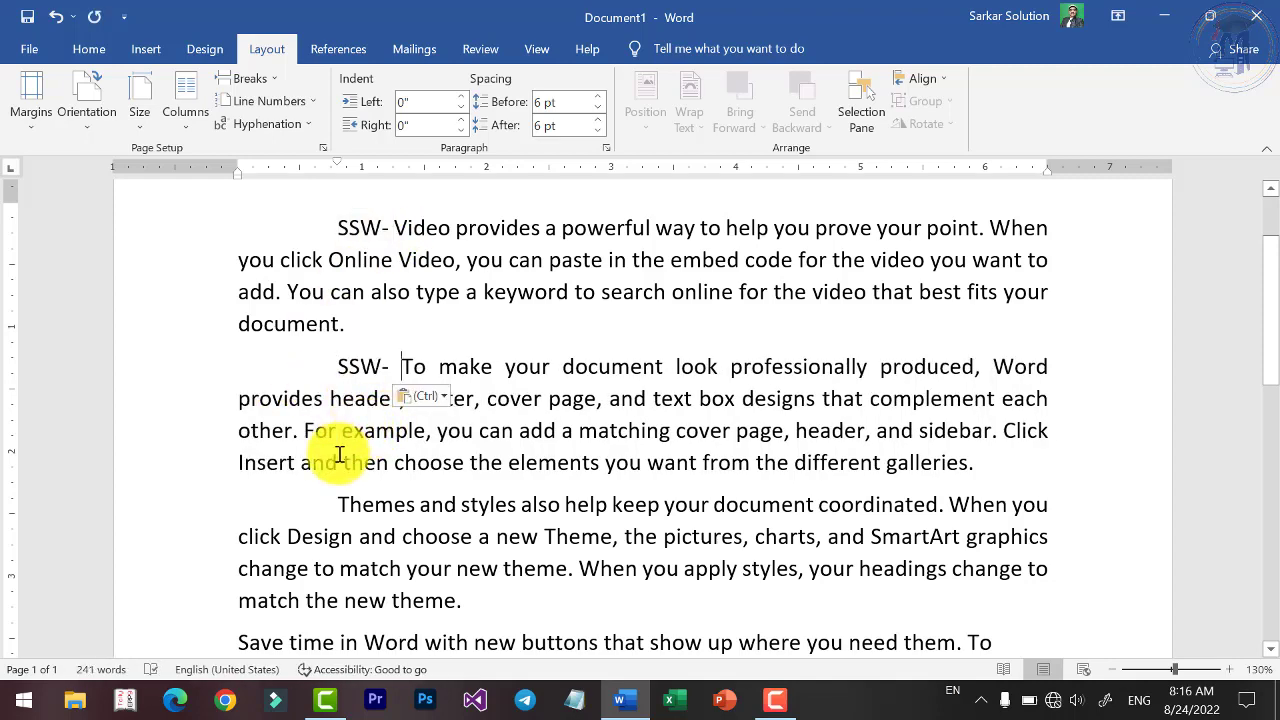
pyautogui.click(337, 504)
pyautogui.hotkey('ctrl', 'v')
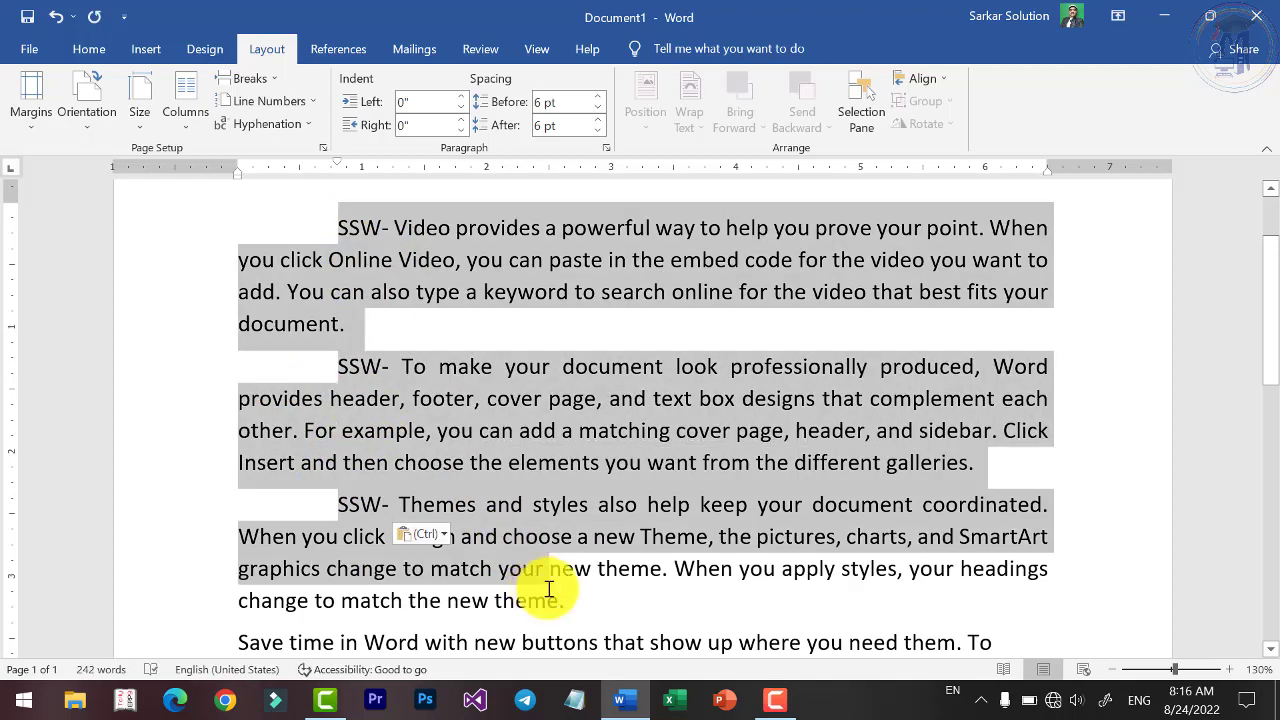
pyautogui.moveTo(340, 227); pyautogui.dragTo(586, 602)
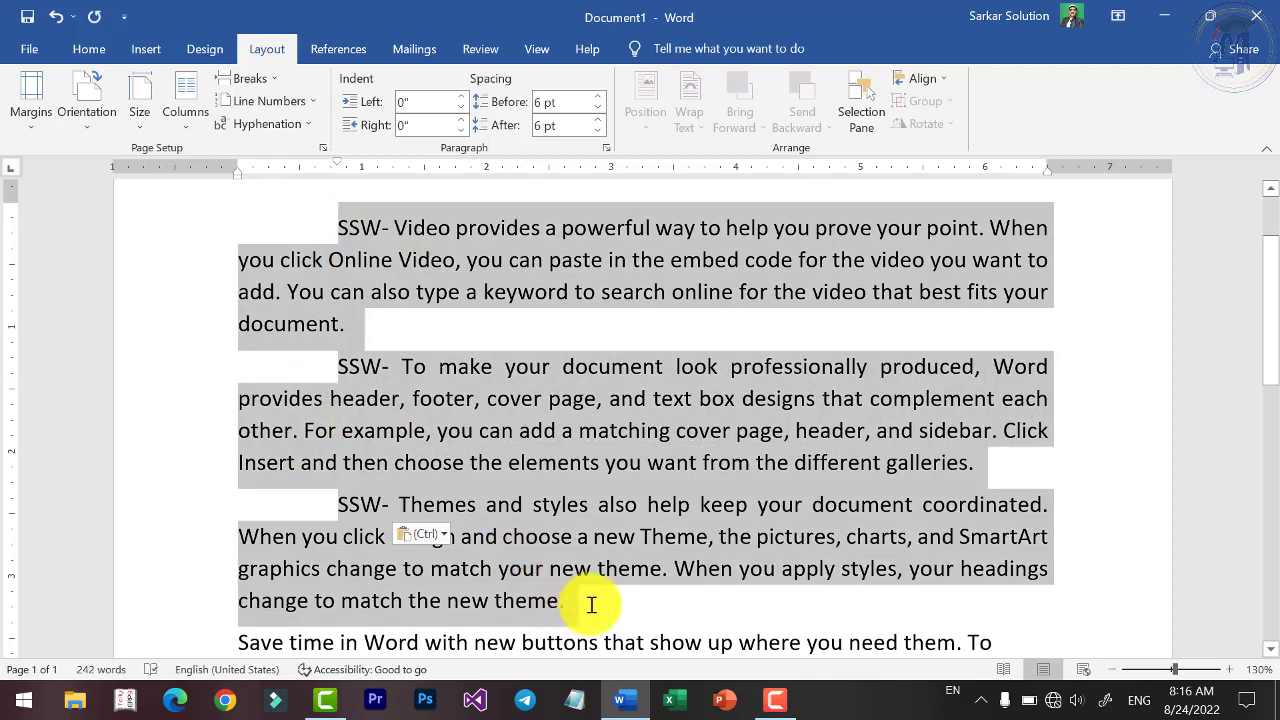
# Give the three SSW- paragraphs a 0.5" hanging indent.
pyautogui.click(607, 148)
pyautogui.click(912, 262)
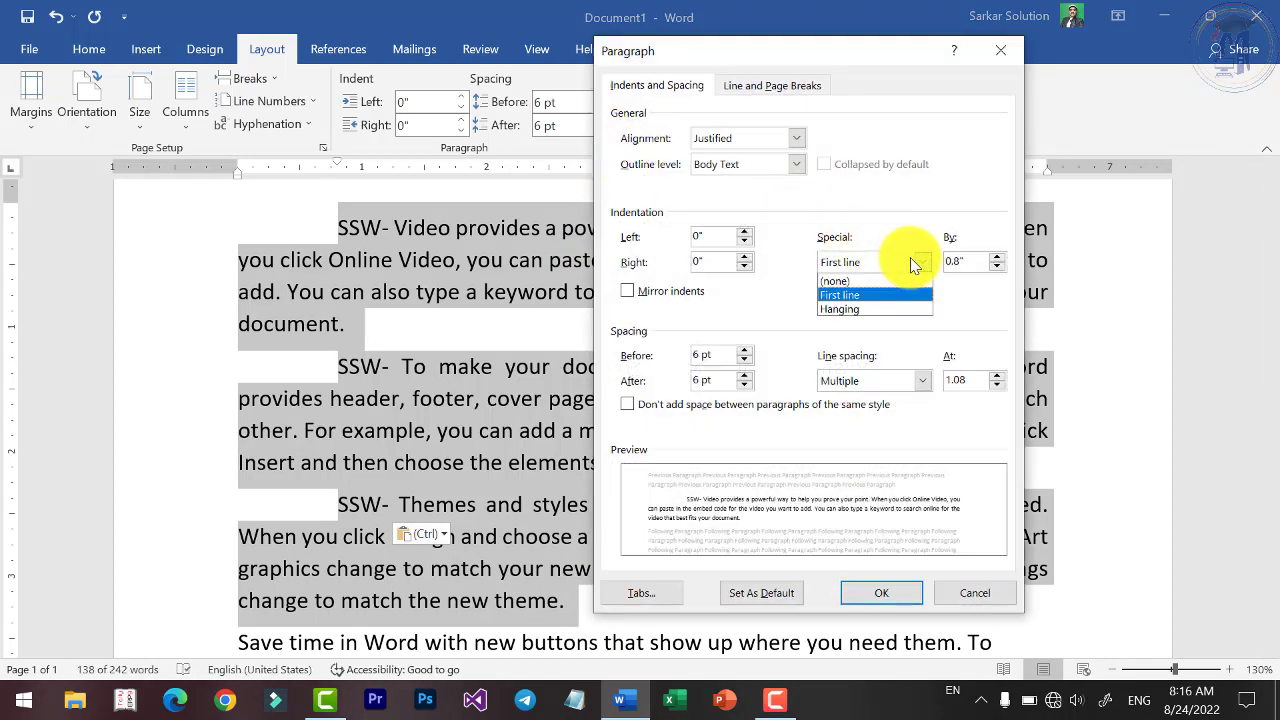
pyautogui.click(841, 309)
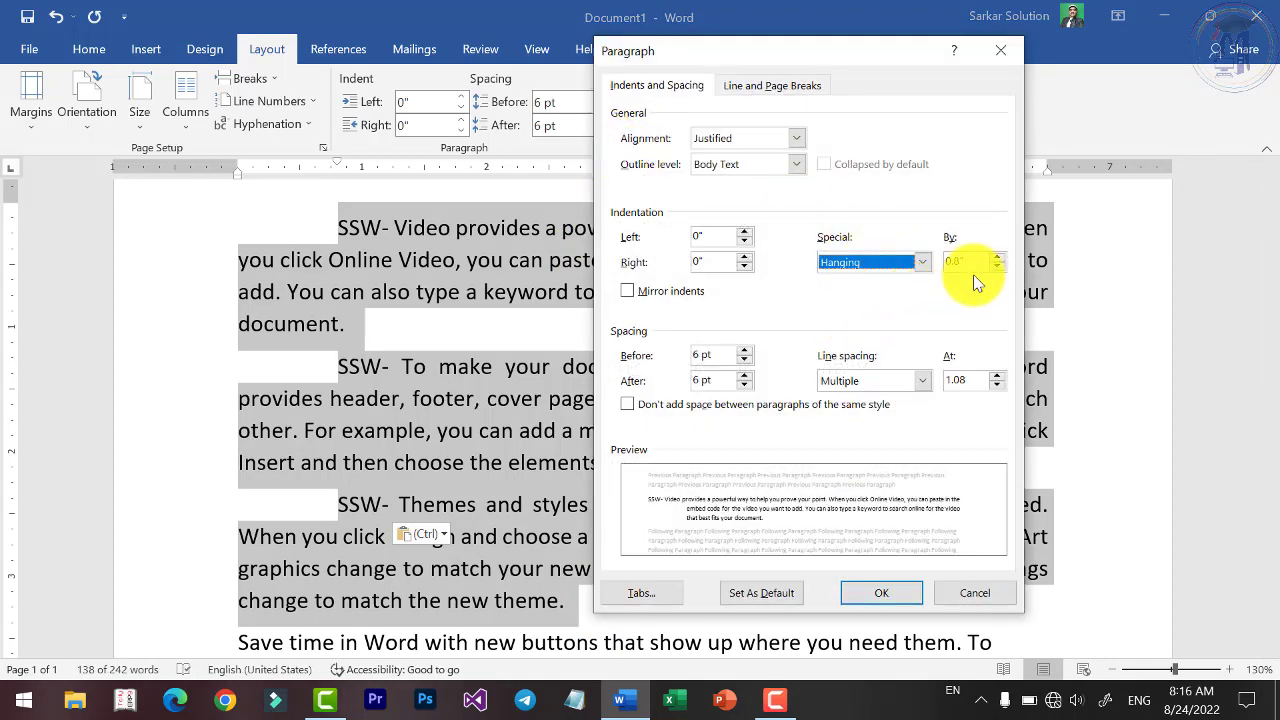
pyautogui.click(997, 266)
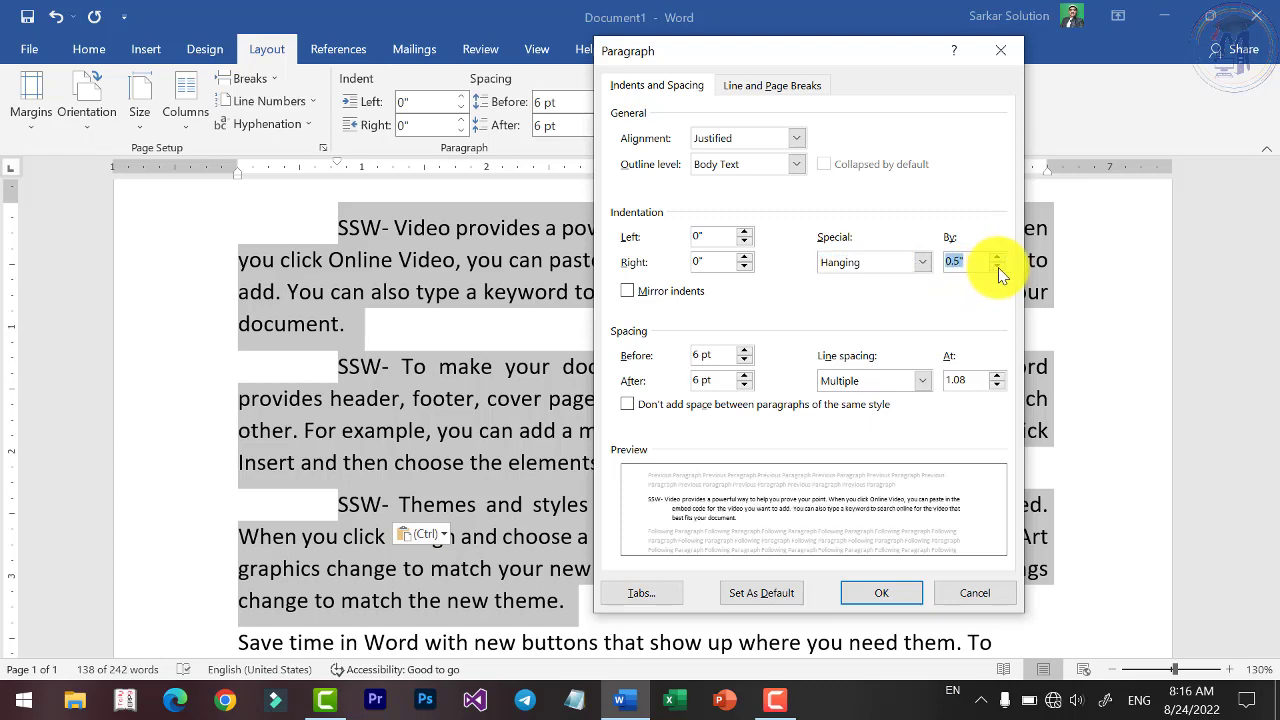
pyautogui.click(905, 590)
# Select all the document text and bring up the Paragraph settings again.
pyautogui.click(464, 398)
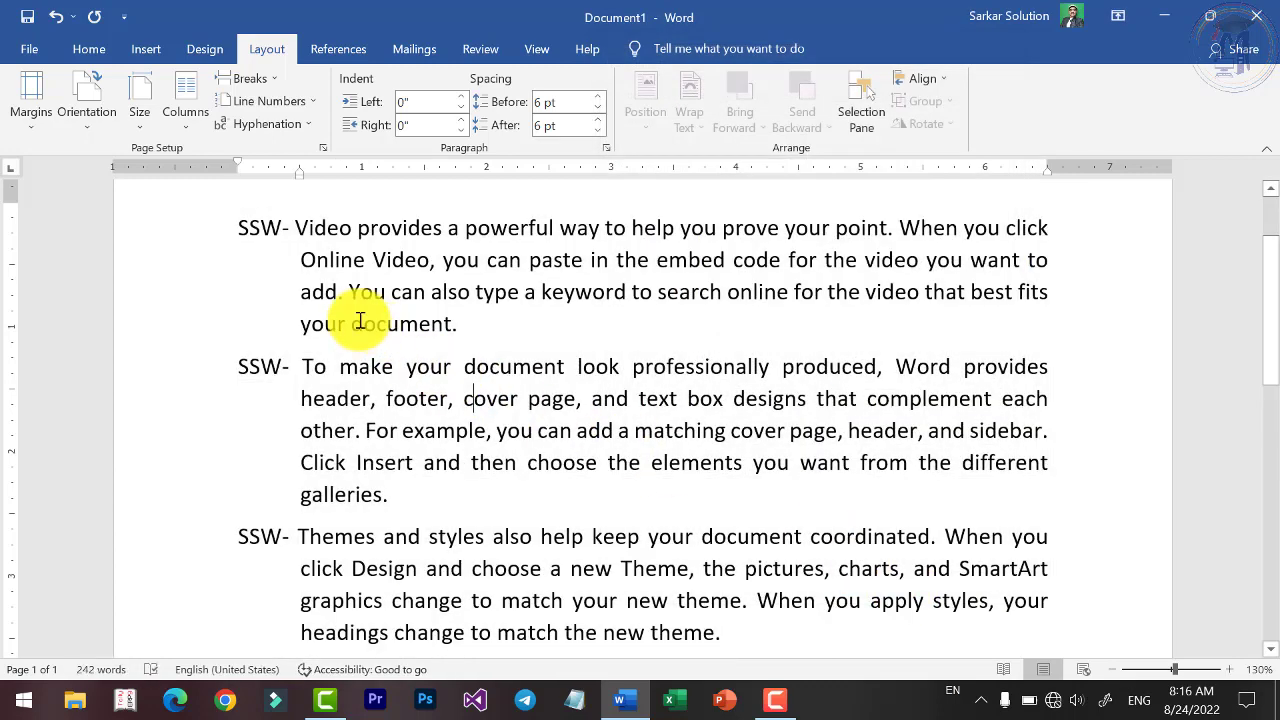
pyautogui.moveTo(238, 228); pyautogui.dragTo(285, 228)
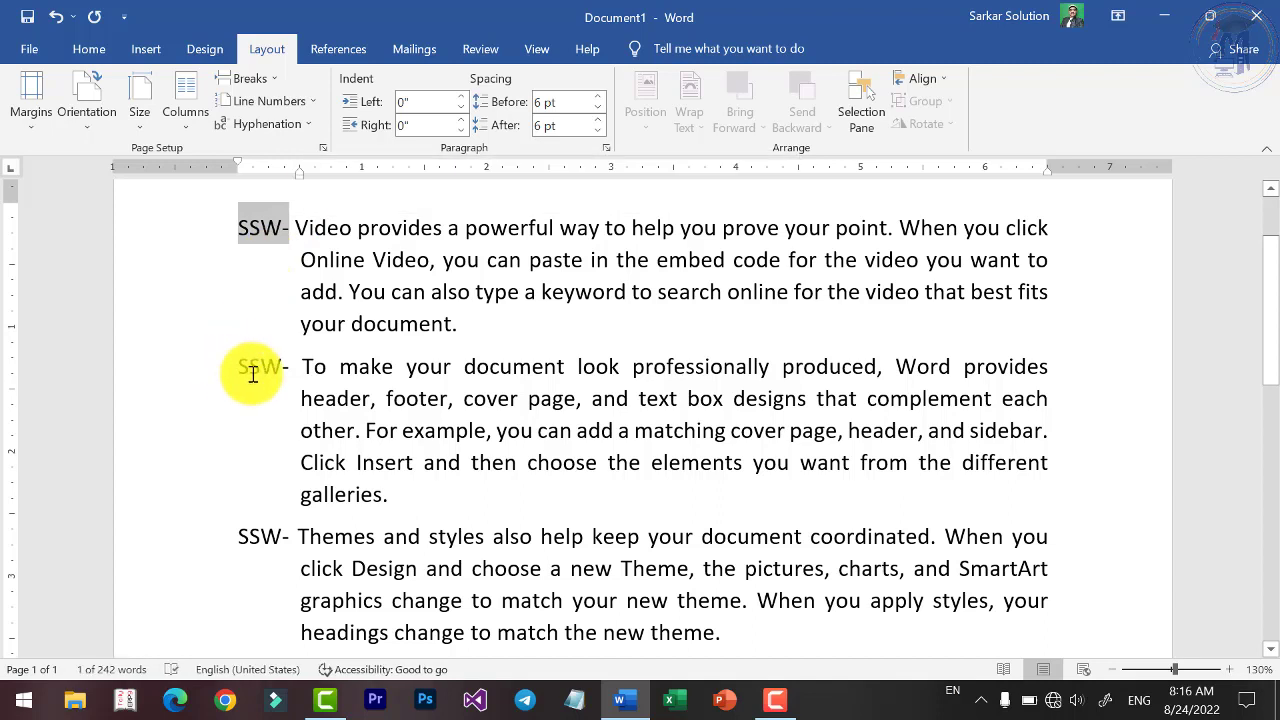
pyautogui.moveTo(253, 370); pyautogui.dragTo(297, 366)
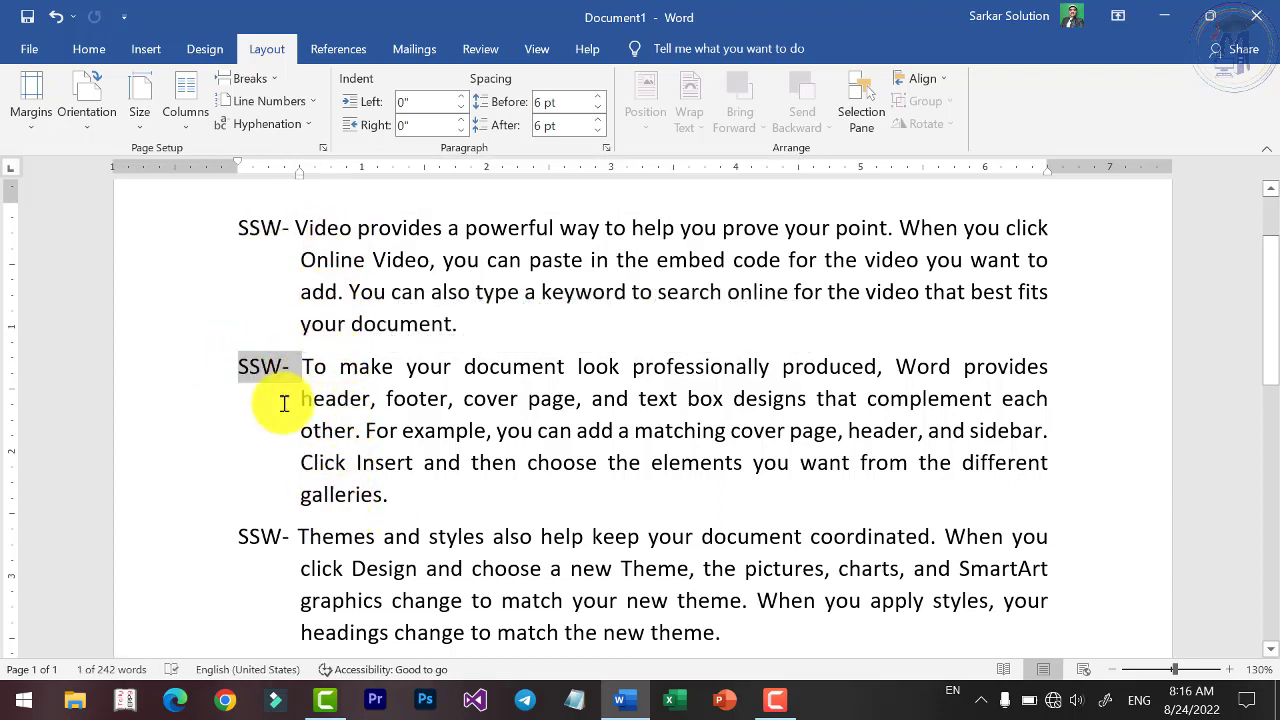
pyautogui.hotkey('ctrl', 'a')
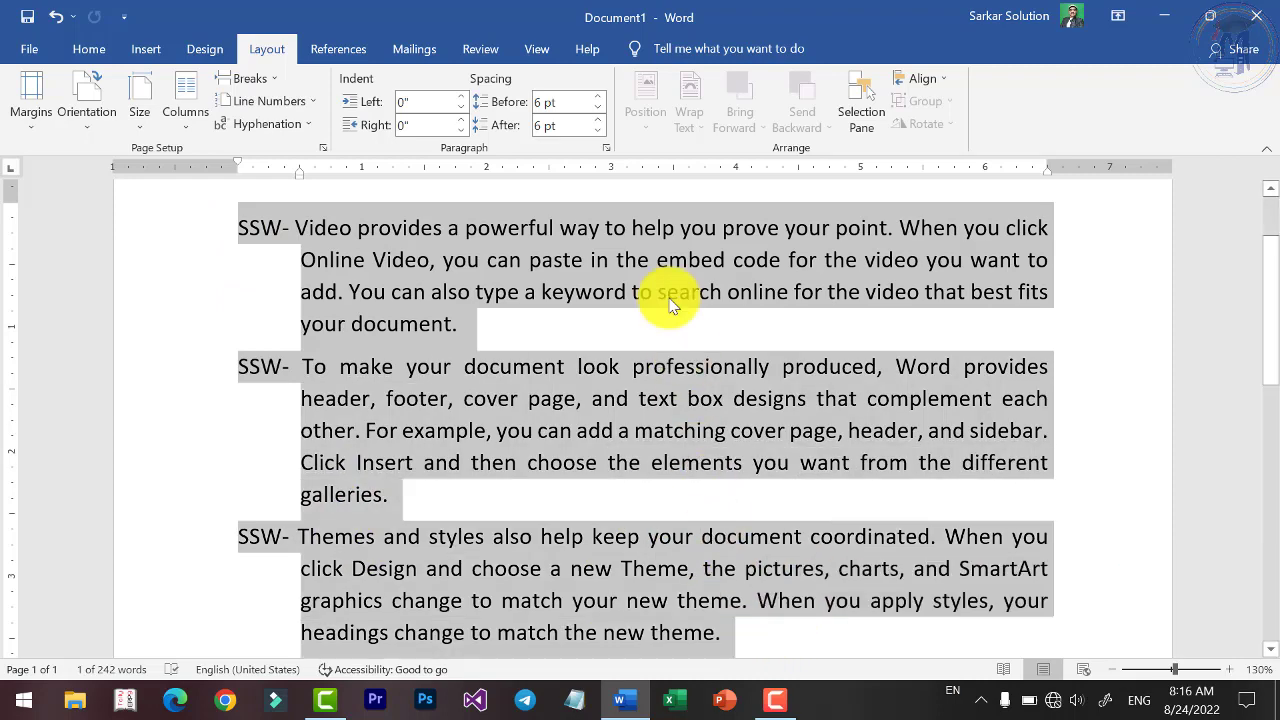
pyautogui.click(606, 147)
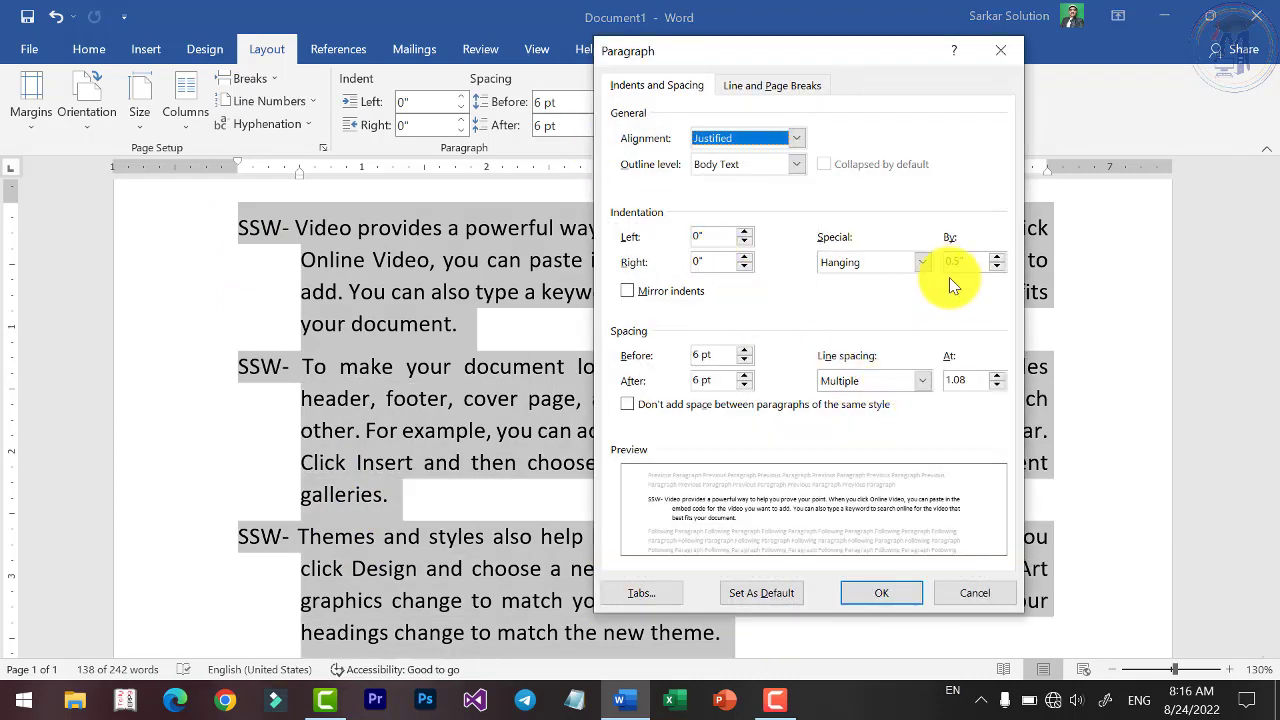
# Remove the special indent and set line spacing to Single.
pyautogui.click(921, 262)
pyautogui.click(827, 275)
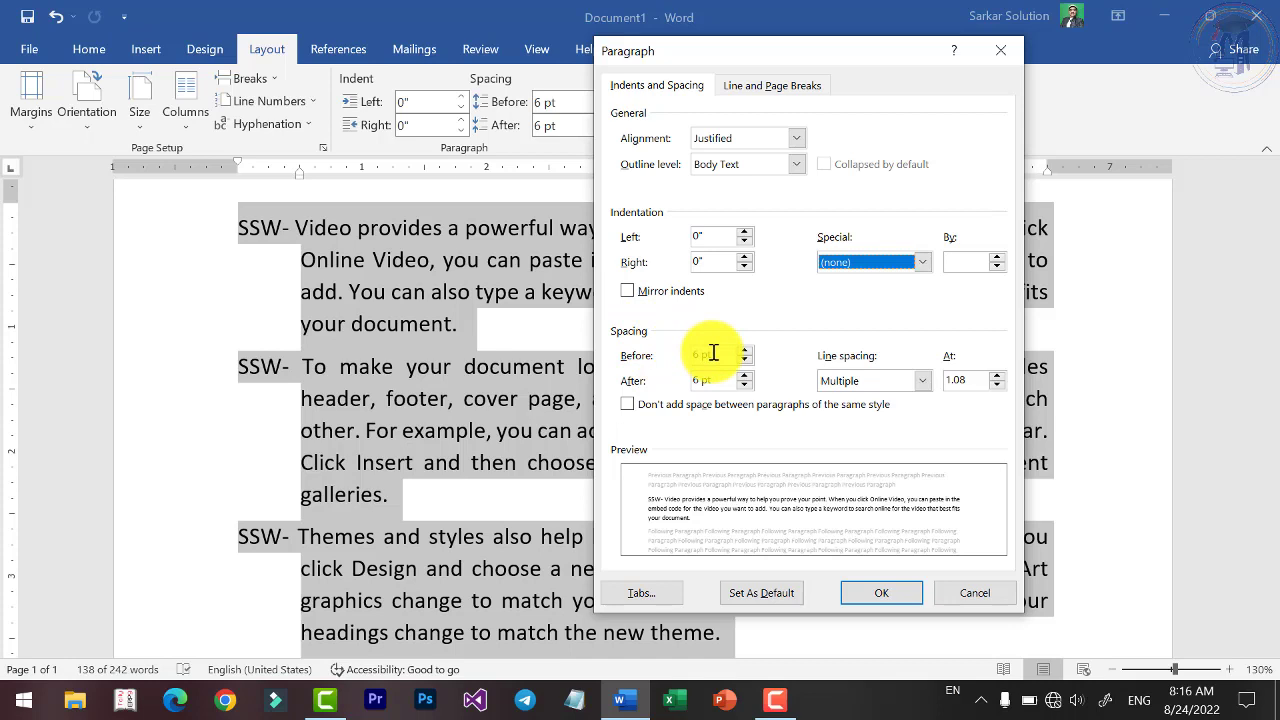
pyautogui.click(921, 382)
pyautogui.click(868, 393)
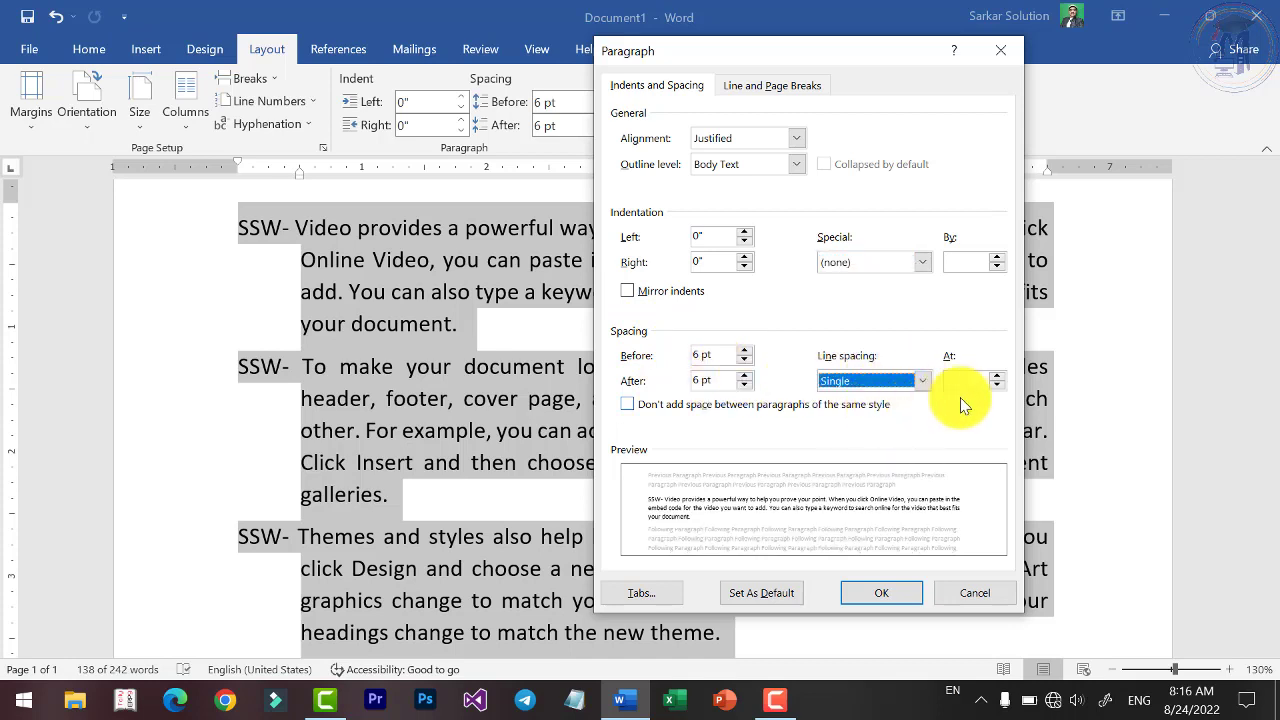
pyautogui.click(883, 594)
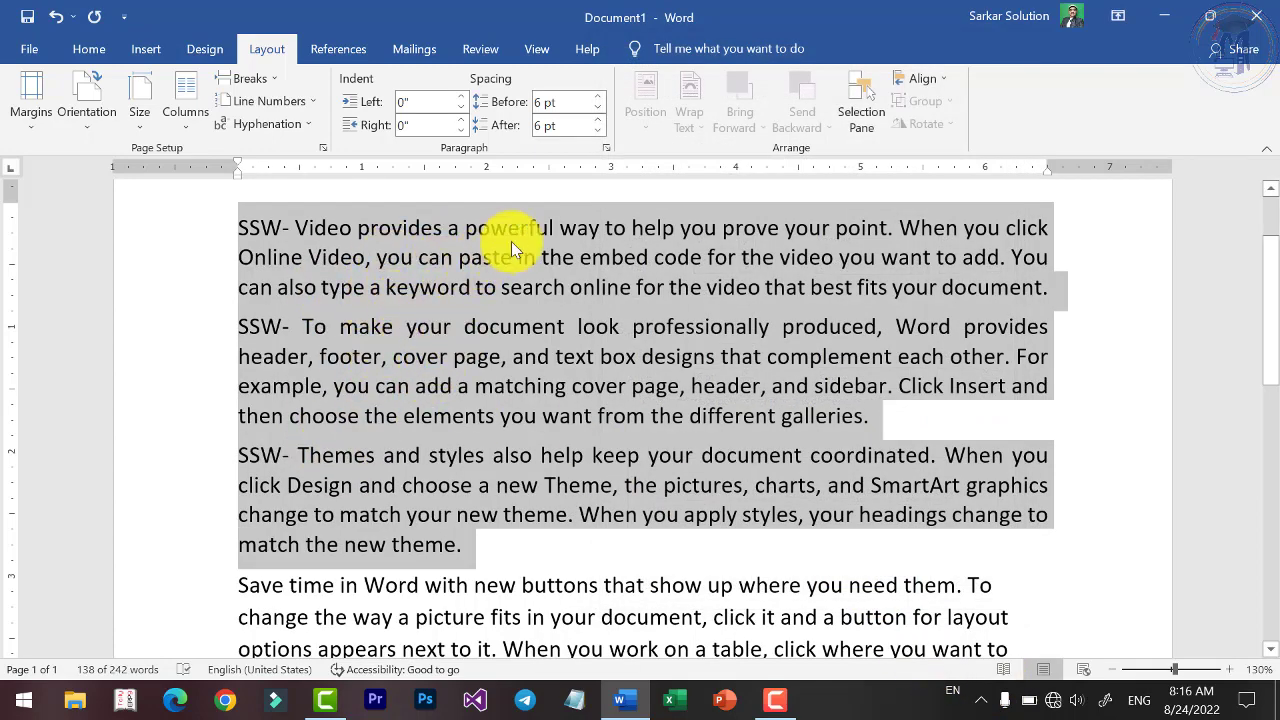
# Apply 1.5-line spacing, then change the paragraphs to Double line spacing.
pyautogui.click(606, 148)
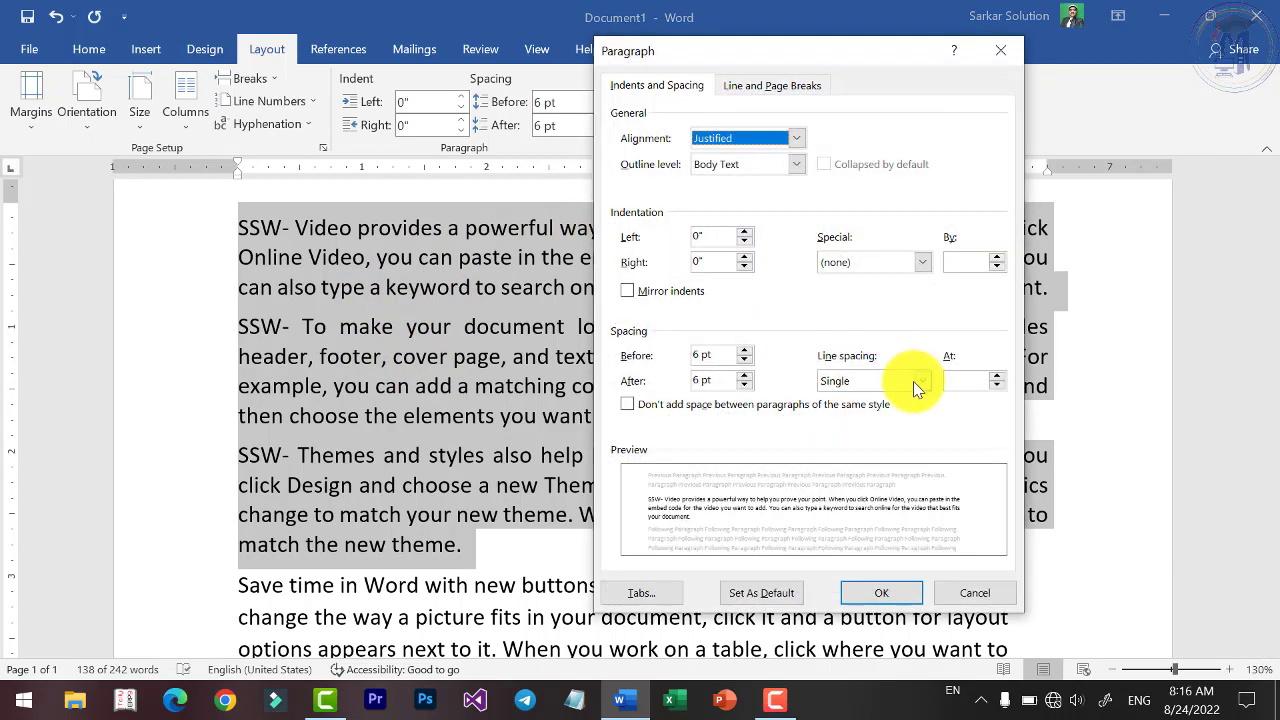
pyautogui.click(913, 381)
pyautogui.click(873, 407)
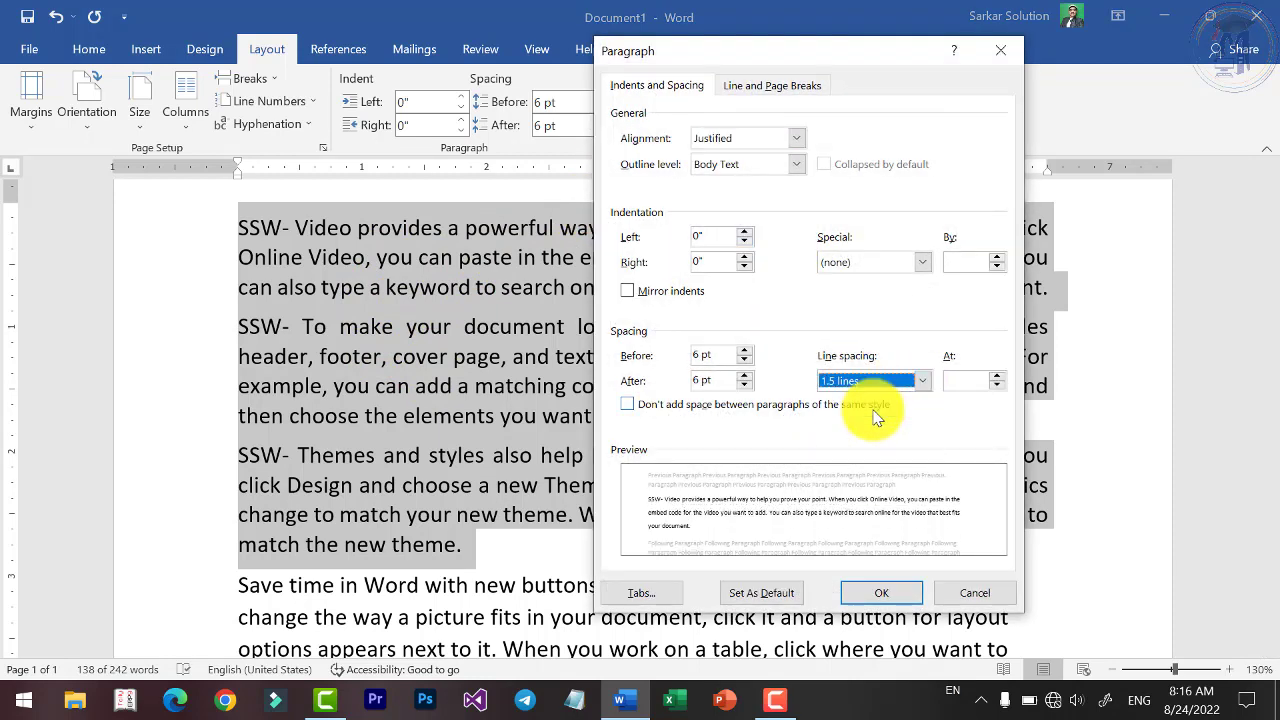
pyautogui.click(878, 593)
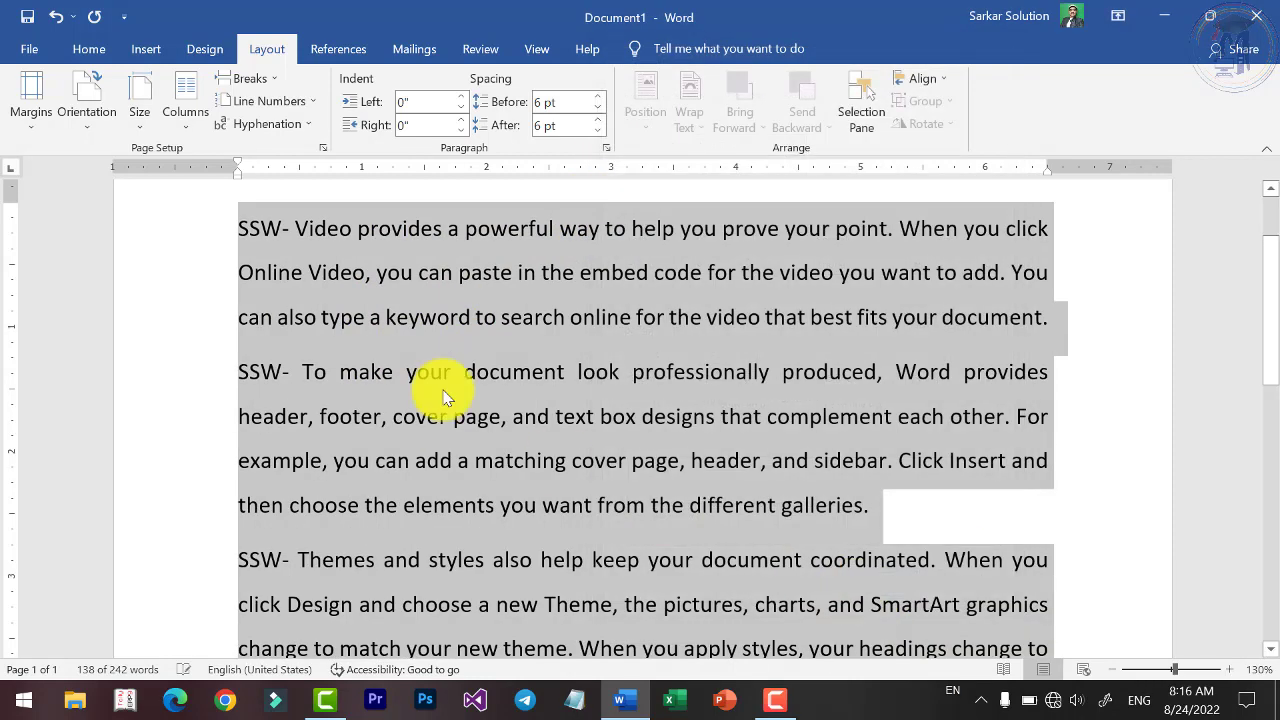
pyautogui.click(606, 148)
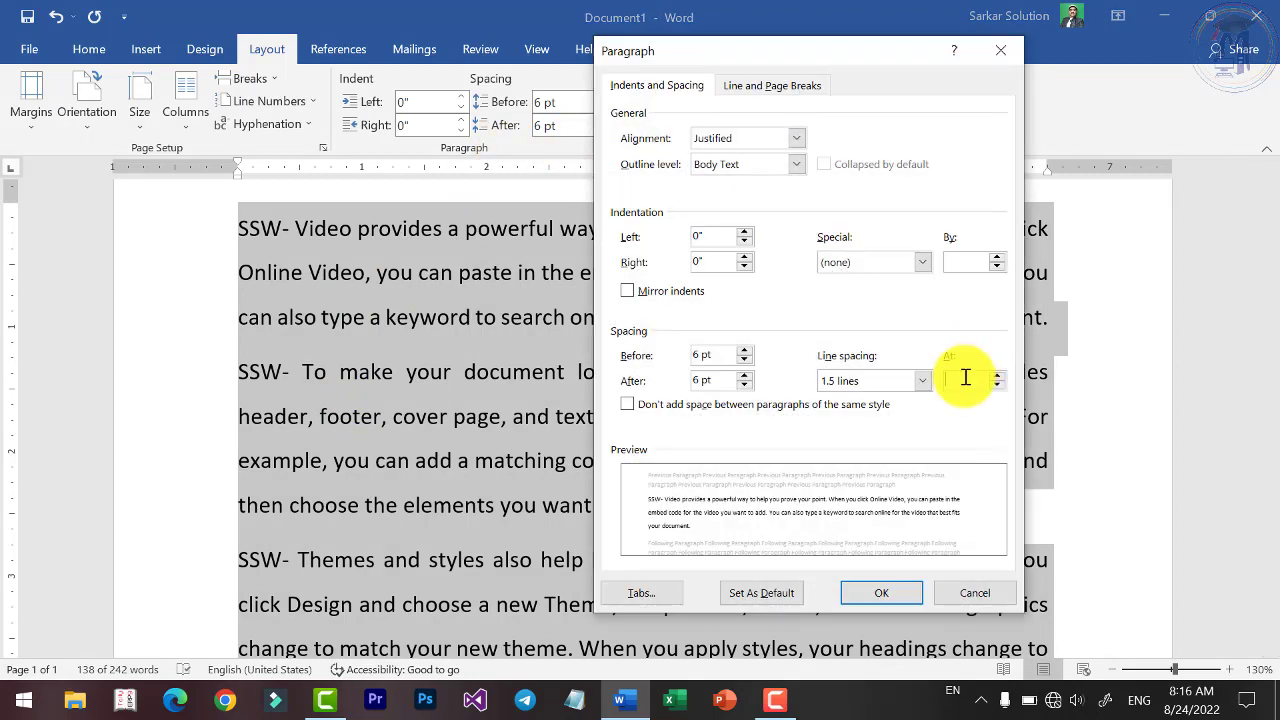
pyautogui.click(924, 380)
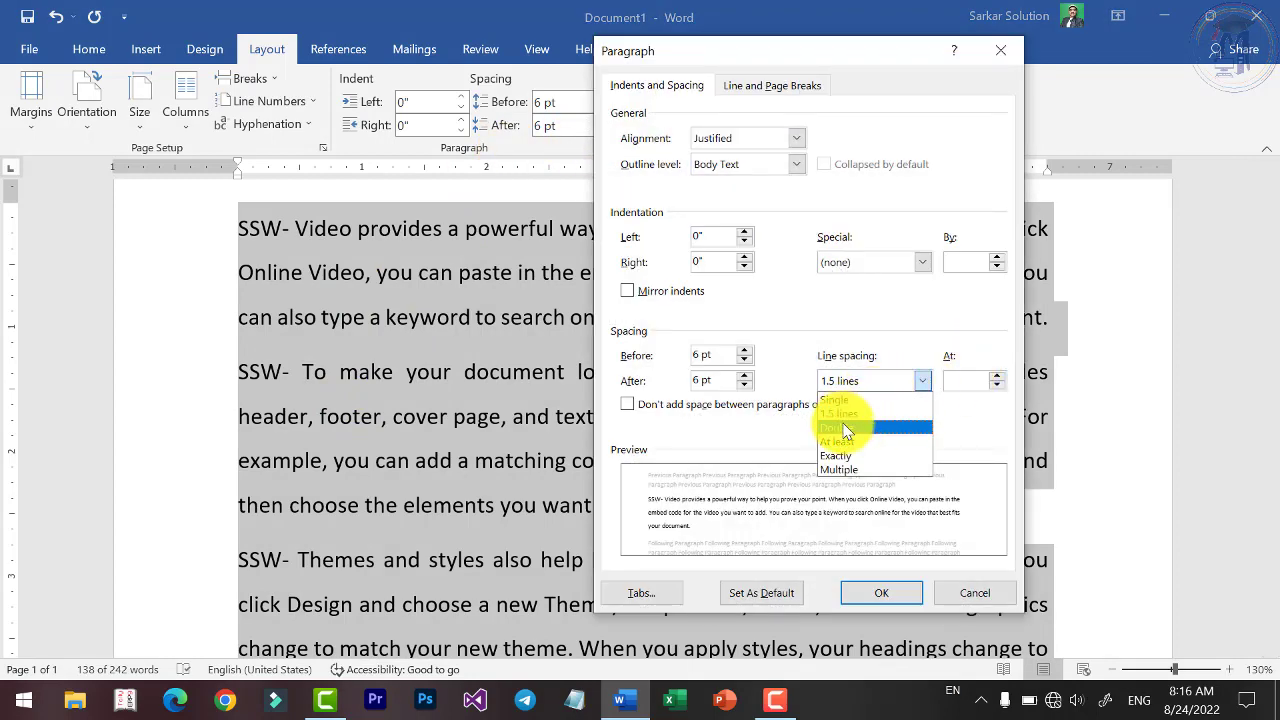
pyautogui.click(885, 427)
pyautogui.click(921, 382)
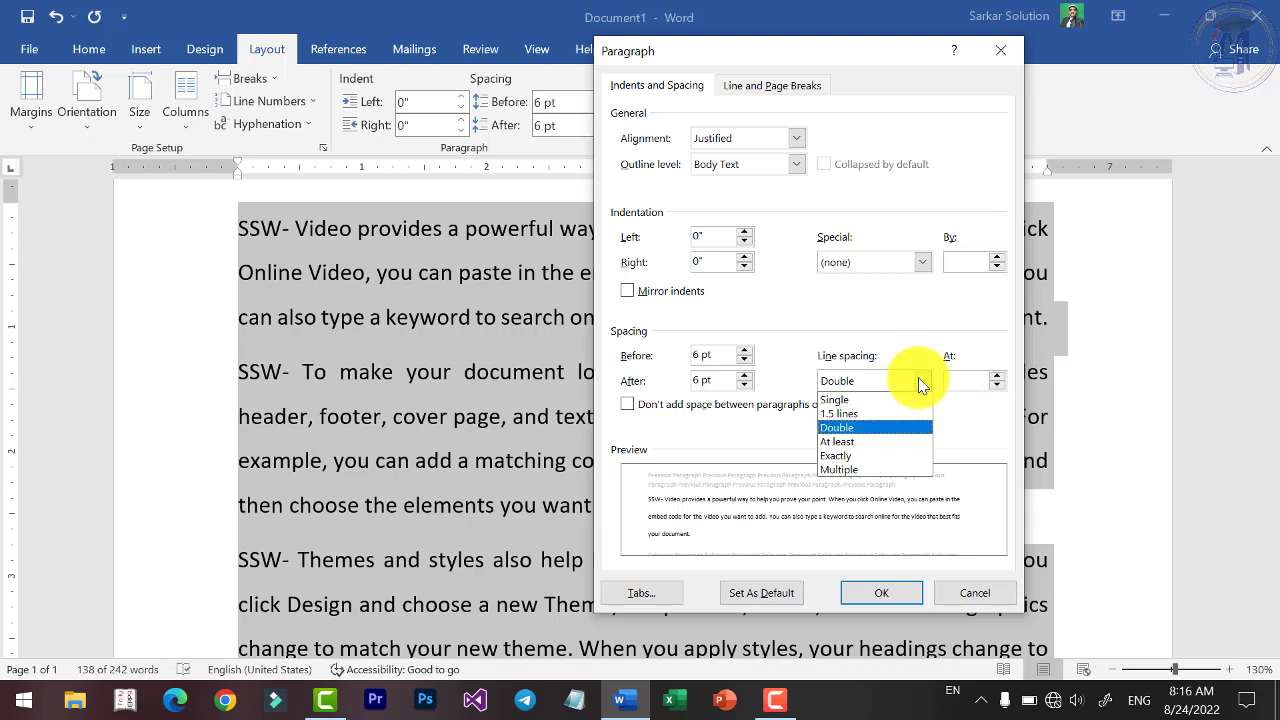
pyautogui.click(867, 428)
pyautogui.click(878, 593)
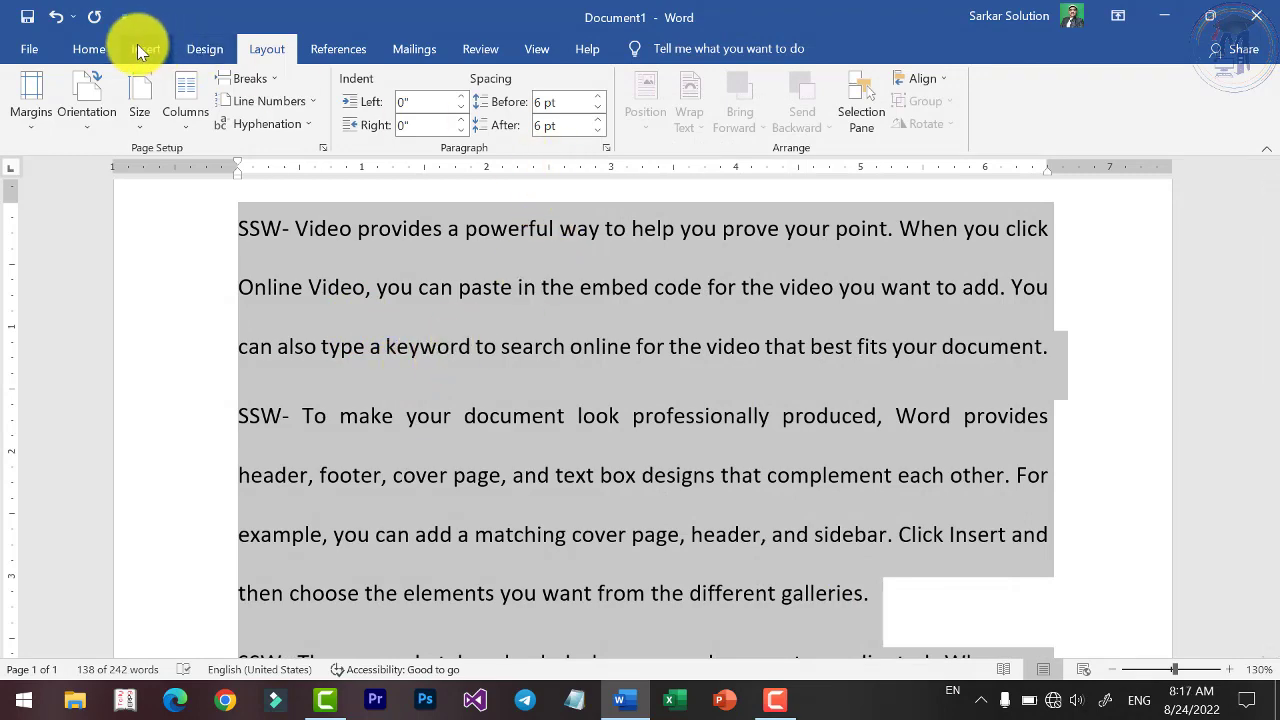
# Check the Home tab's line spacing presets without changing anything.
pyautogui.click(89, 50)
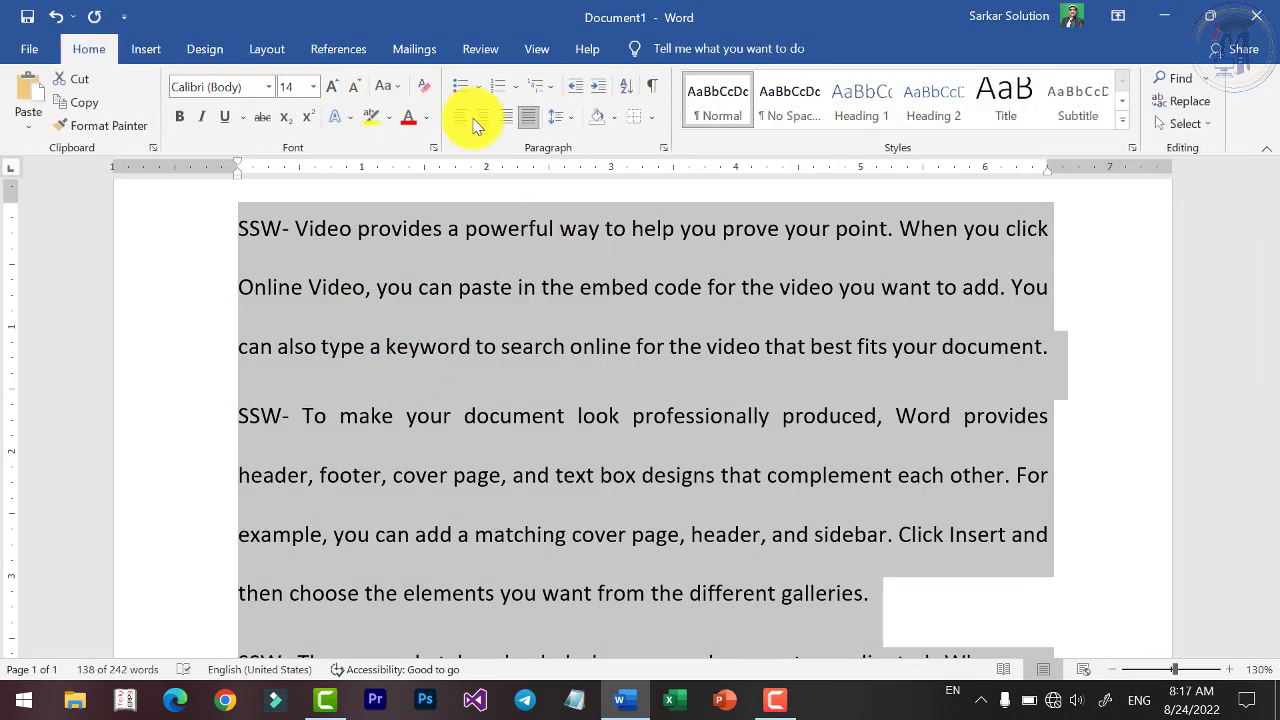
pyautogui.click(572, 120)
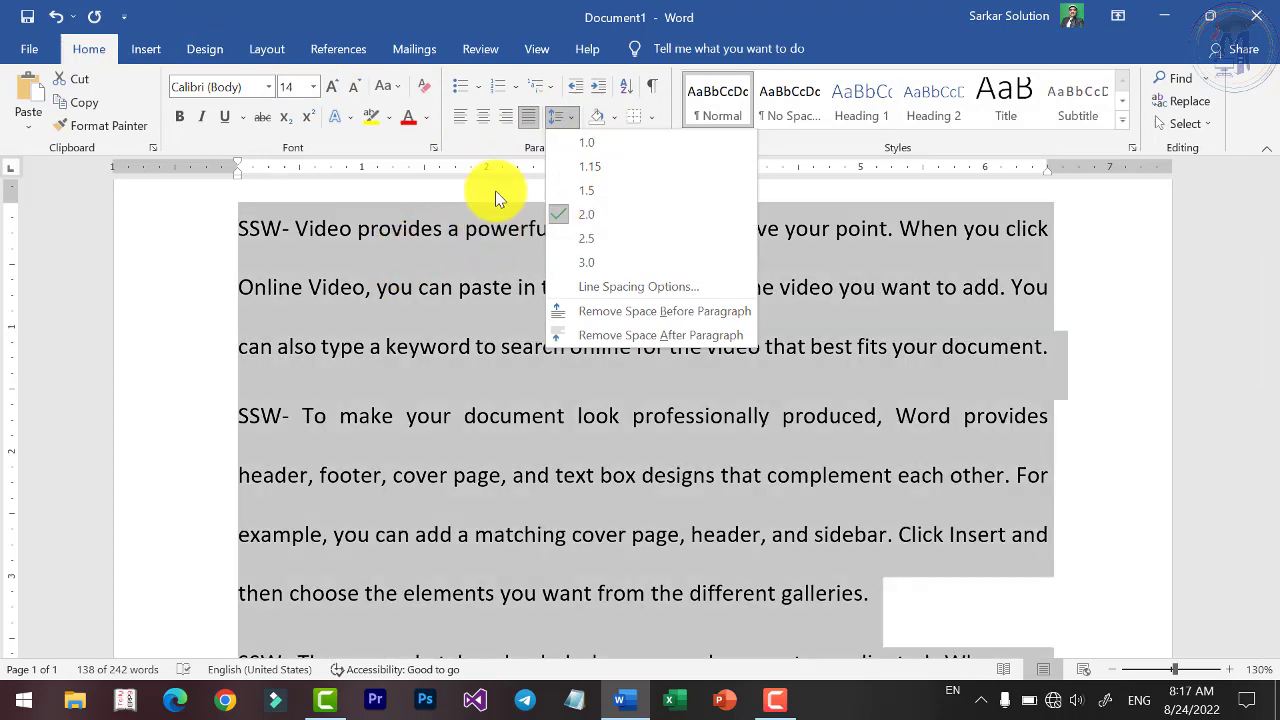
pyautogui.click(492, 145)
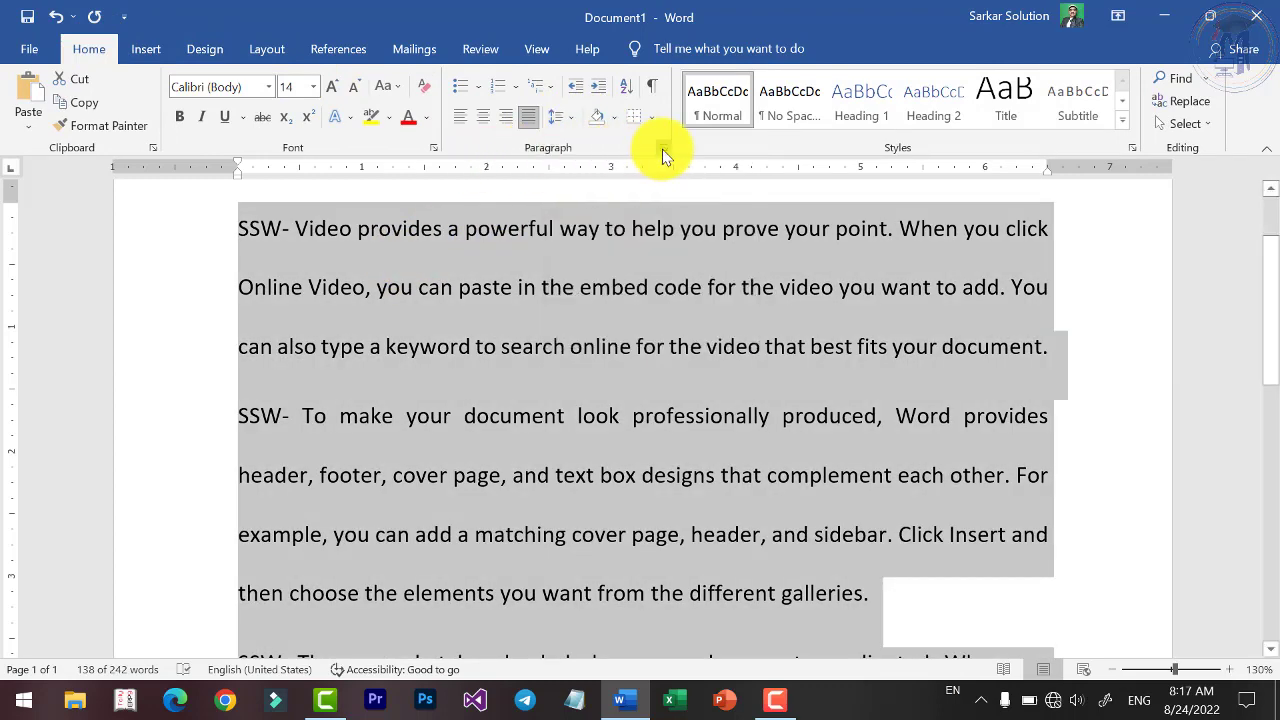
pyautogui.click(285, 52)
# After trying At least and Exactly, set line spacing to Multiple at 3 and open Tabs.
pyautogui.click(606, 149)
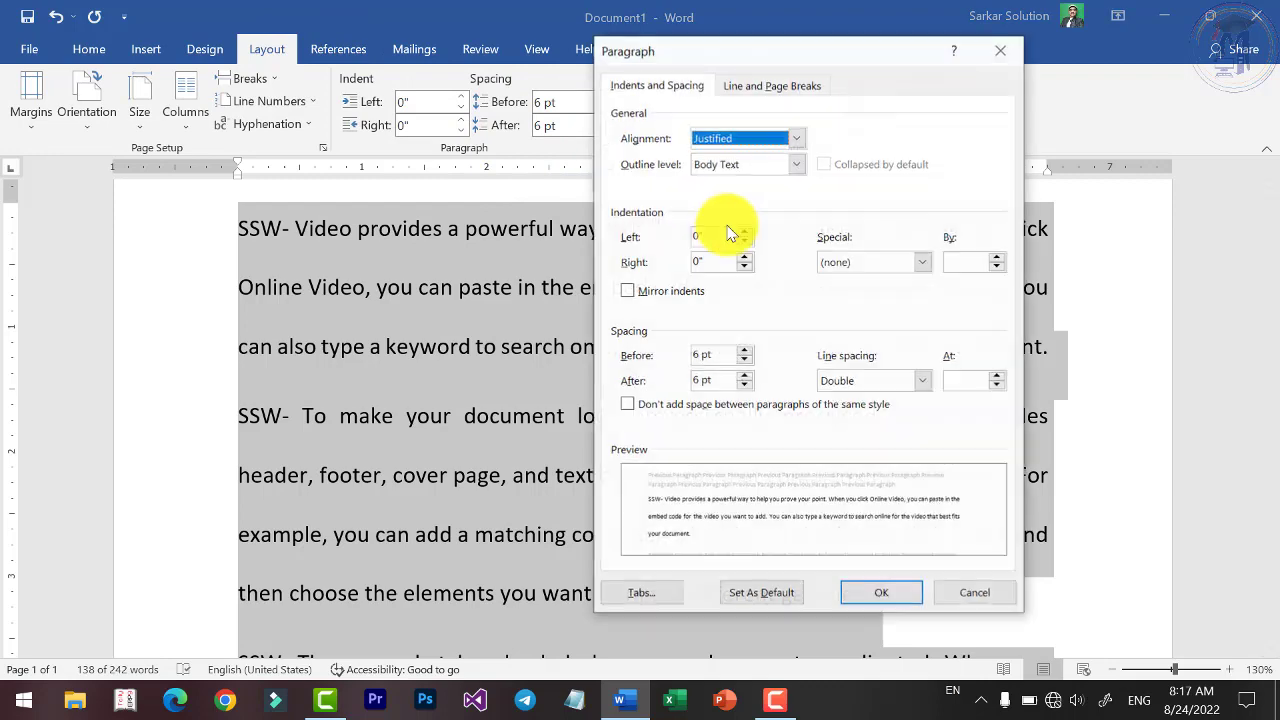
pyautogui.click(922, 381)
pyautogui.click(861, 440)
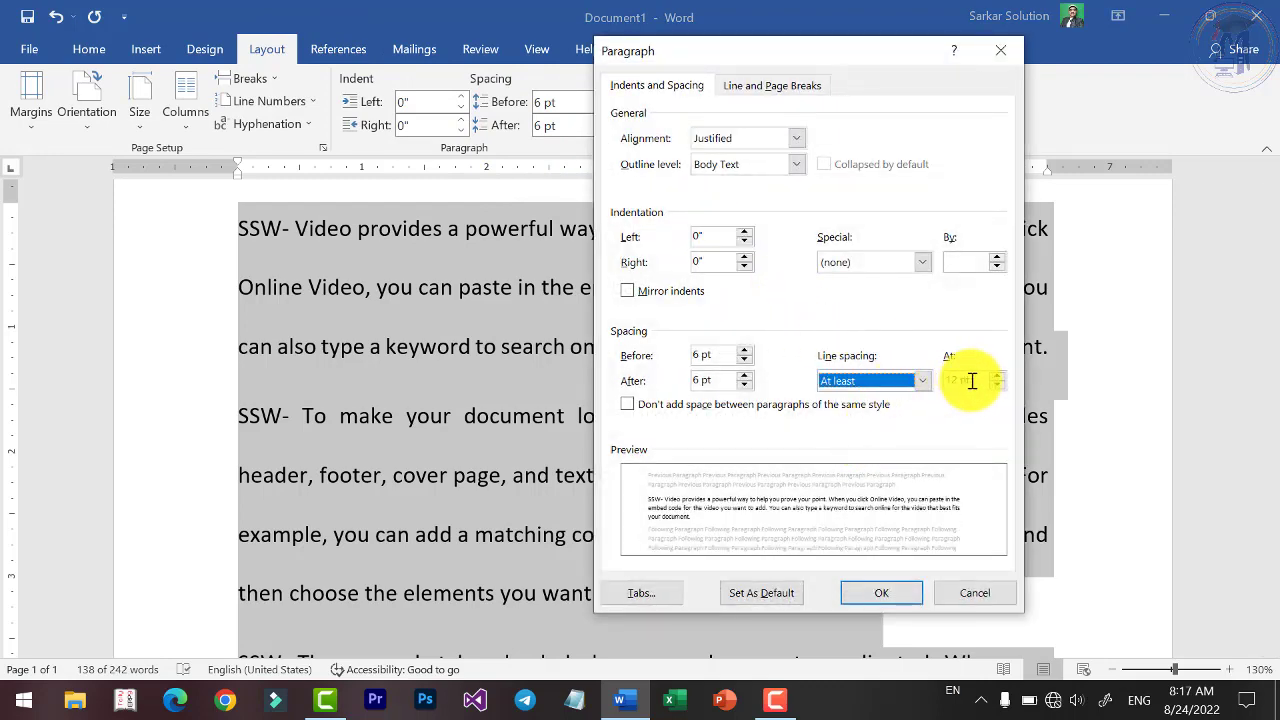
pyautogui.click(922, 381)
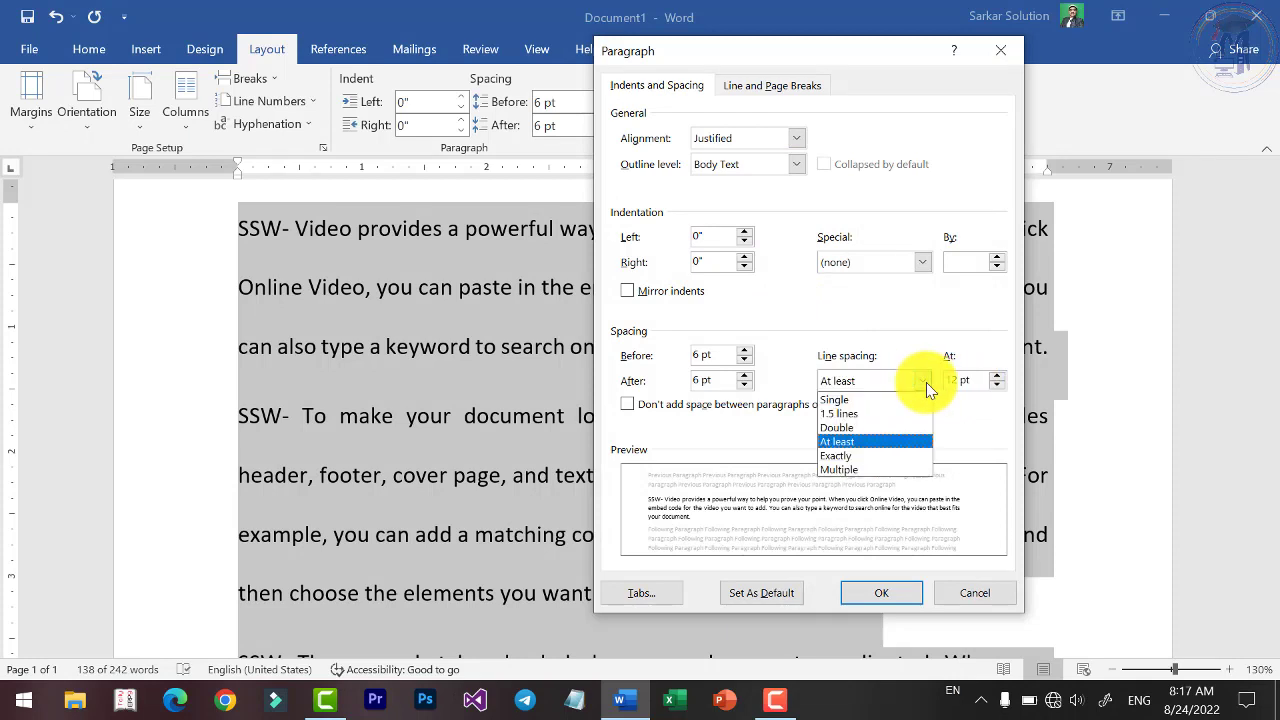
pyautogui.click(861, 456)
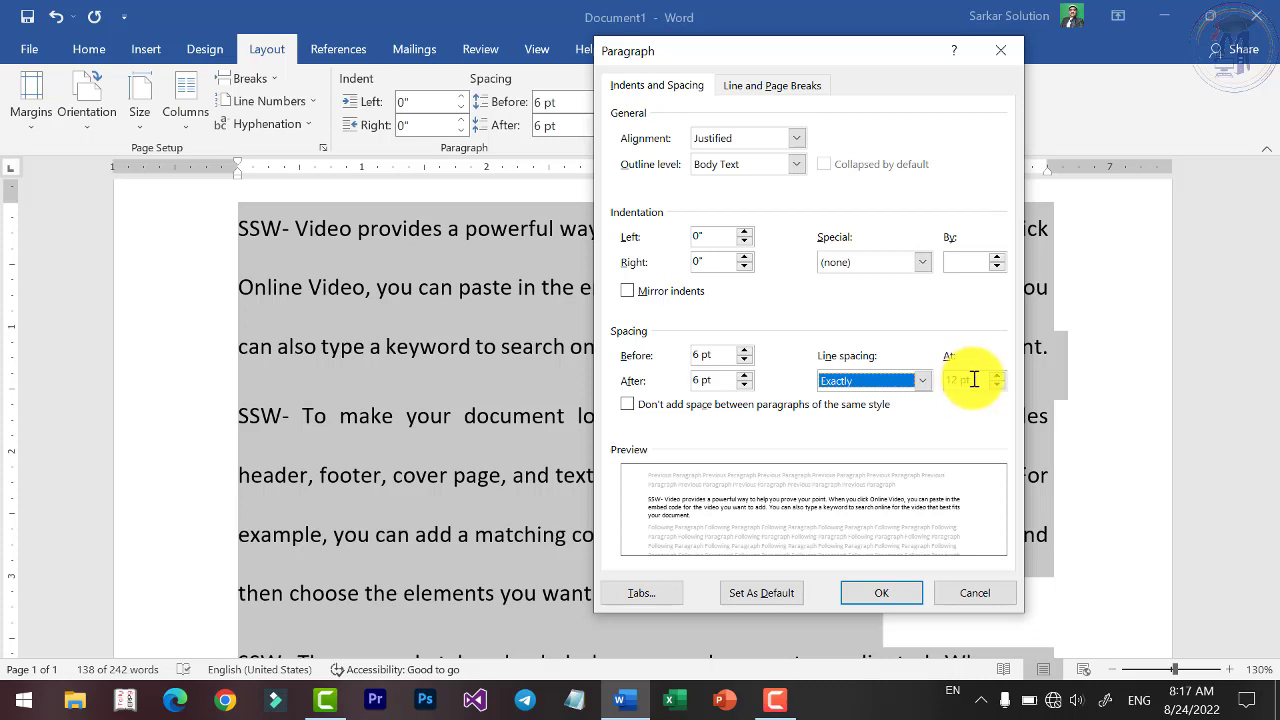
pyautogui.click(920, 380)
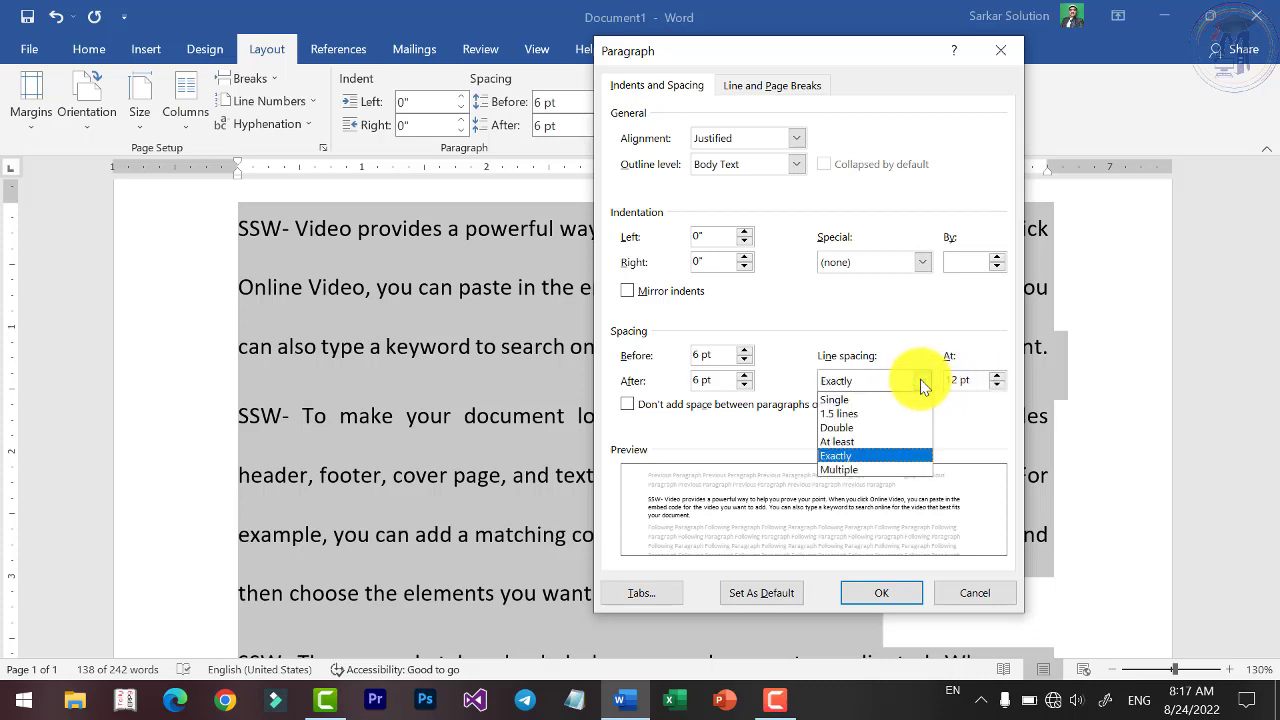
pyautogui.click(860, 469)
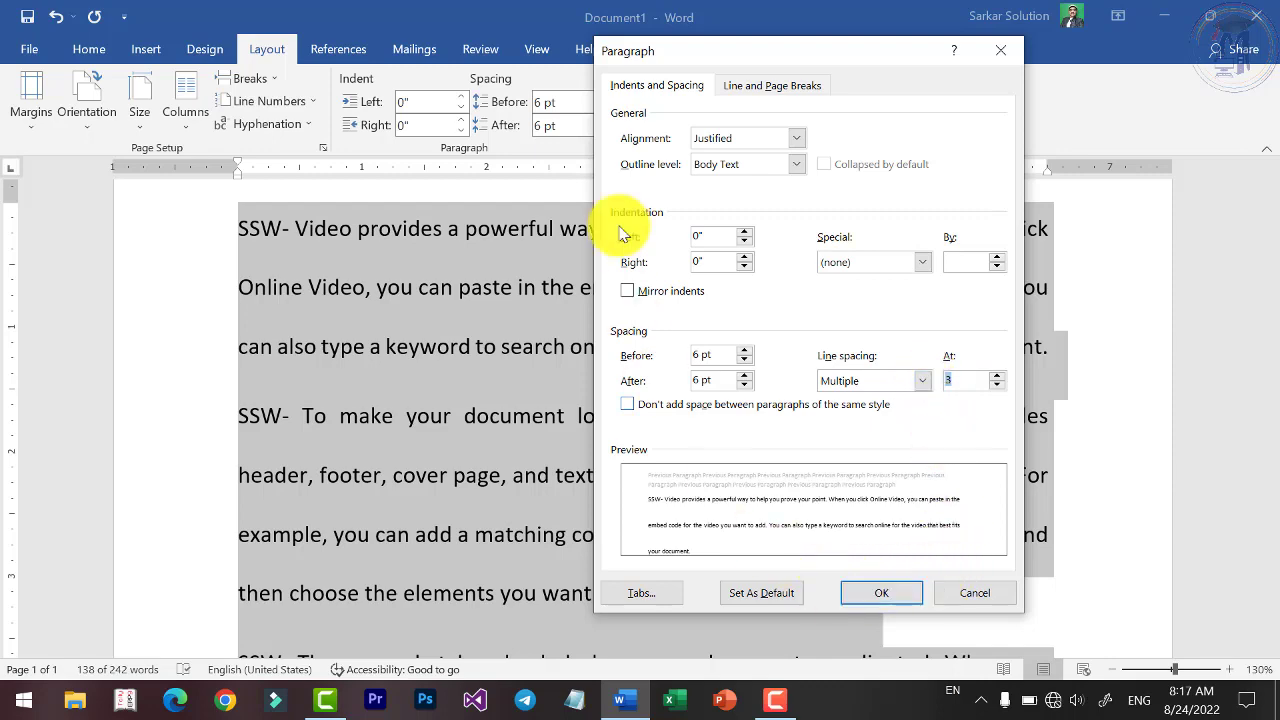
pyautogui.click(656, 593)
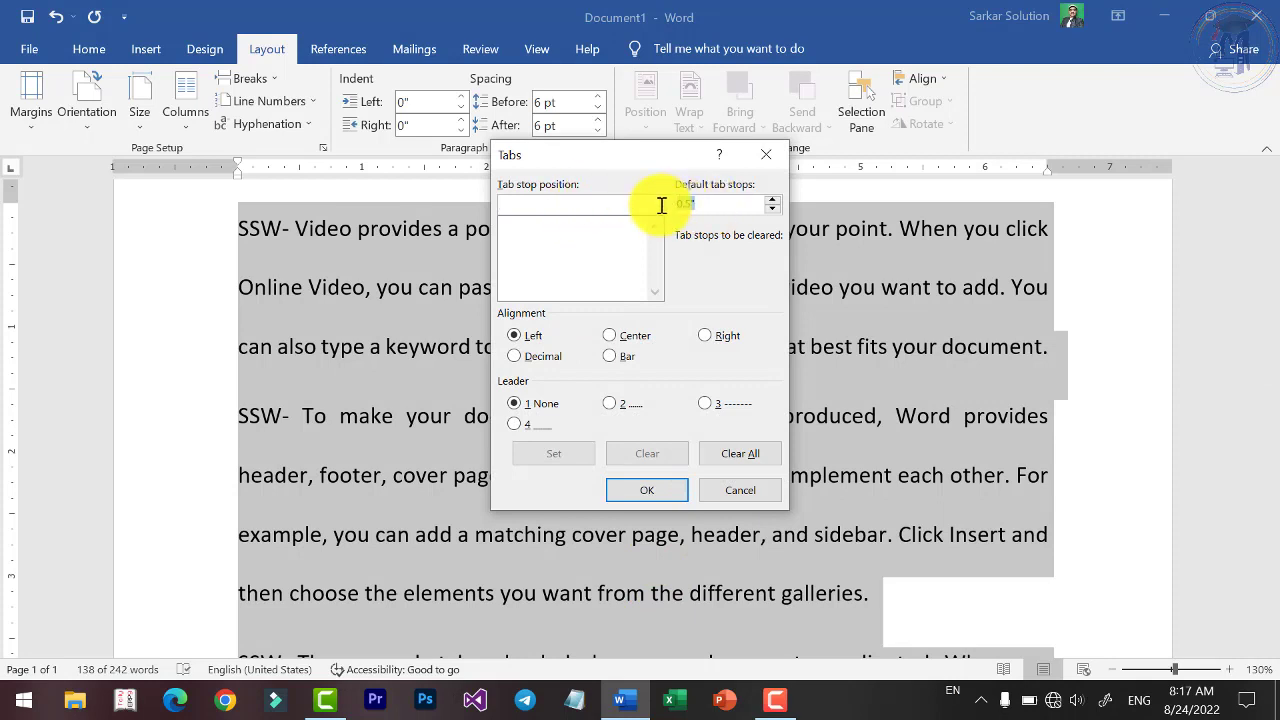
# Close the Tabs dialog and set the paragraphs back to Single line spacing.
pyautogui.moveTo(714, 205); pyautogui.dragTo(680, 202)
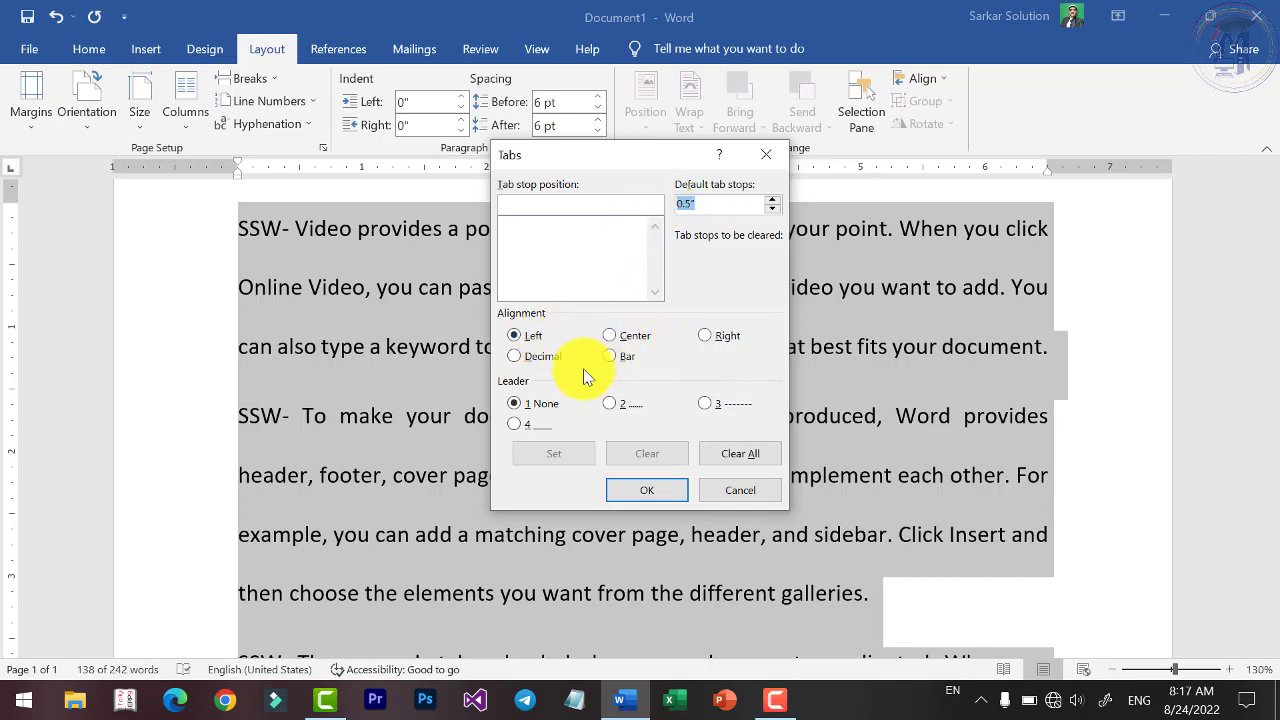
pyautogui.click(726, 496)
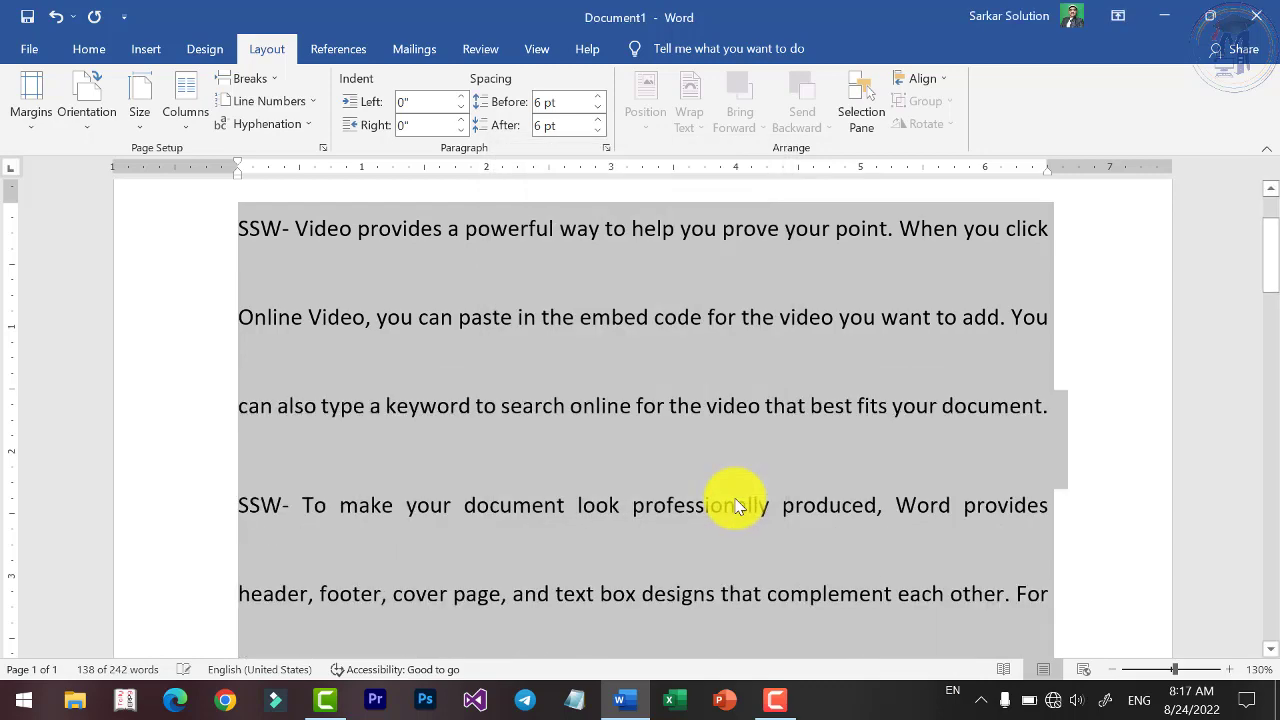
pyautogui.click(605, 148)
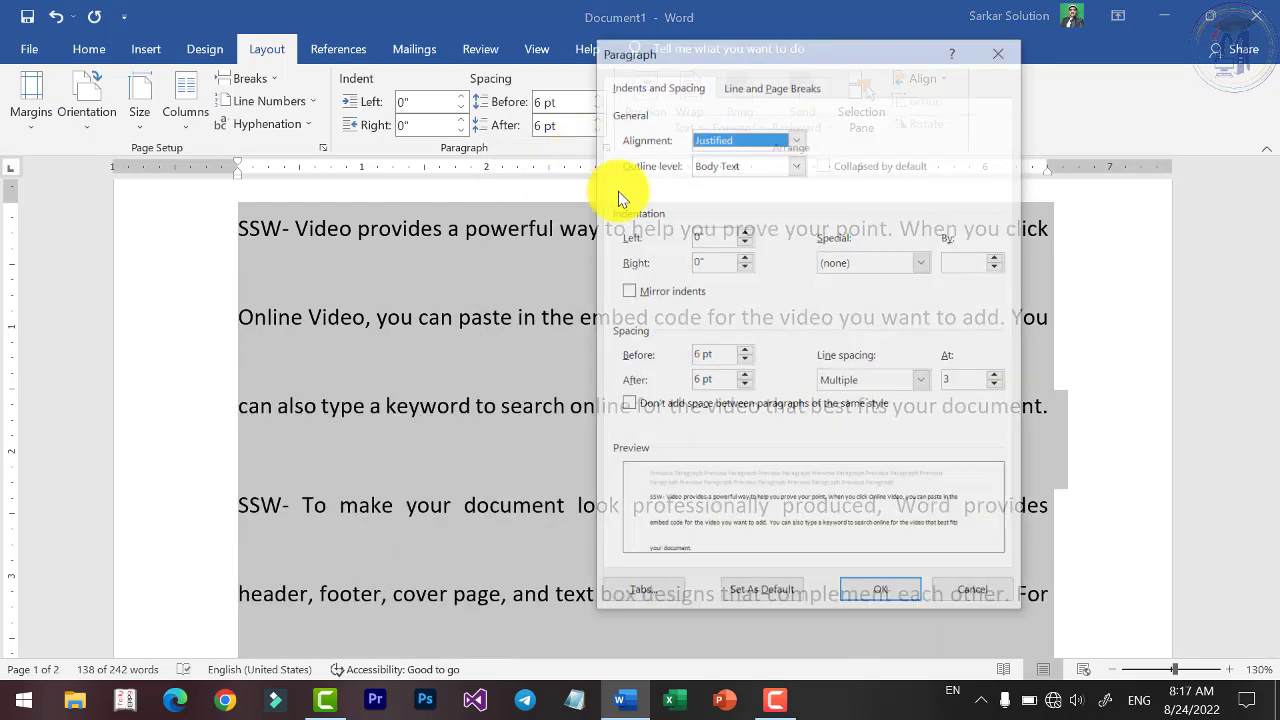
pyautogui.click(895, 380)
pyautogui.click(840, 399)
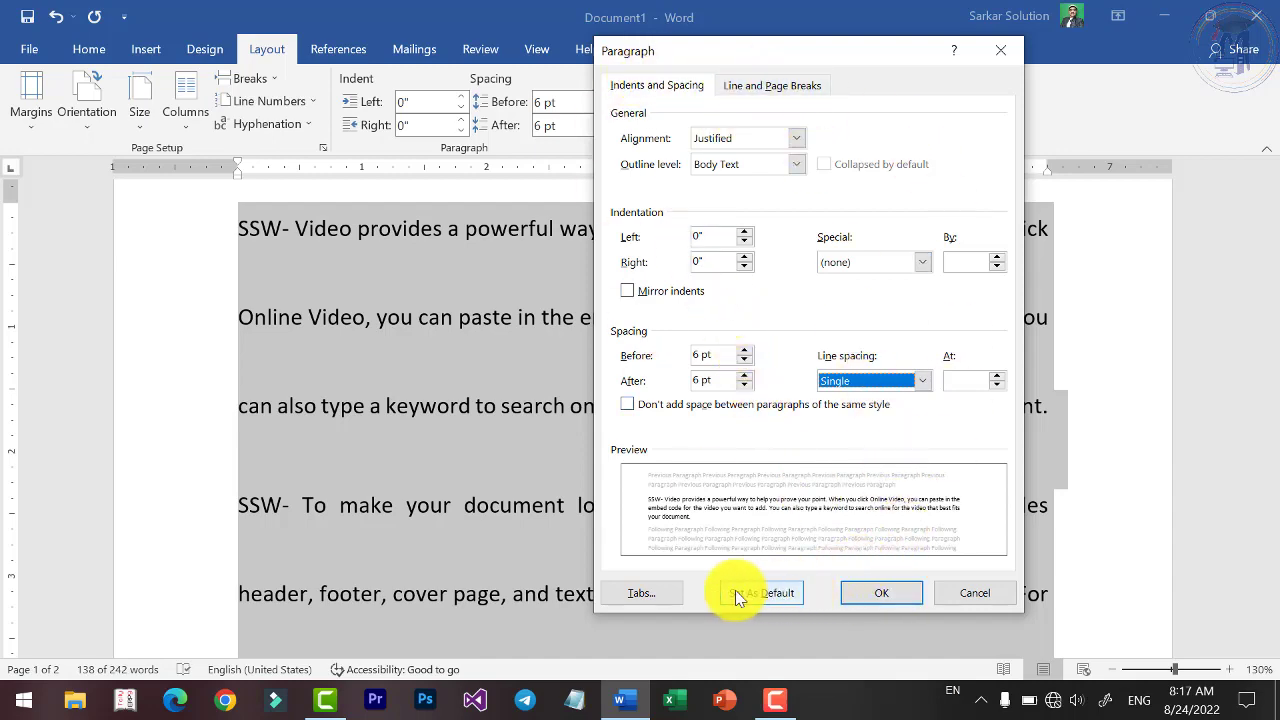
pyautogui.click(878, 597)
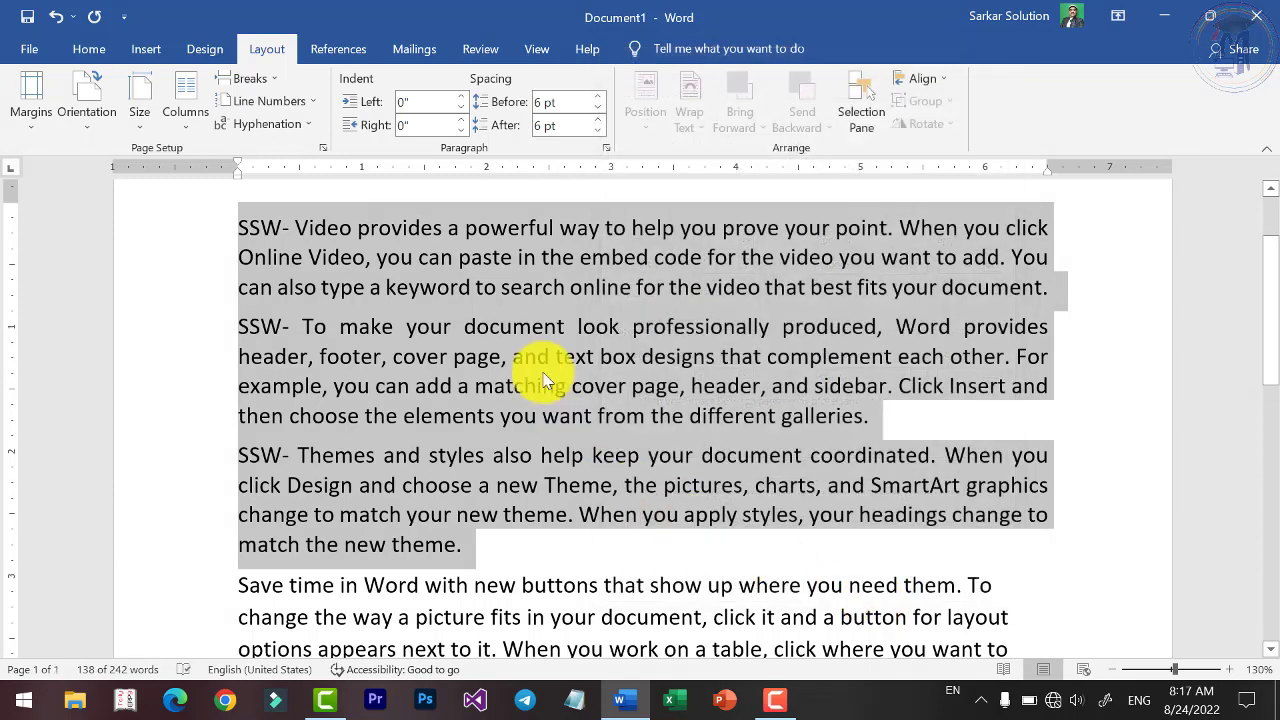
# Apply the 1.15 line spacing preset to the SSW- paragraphs and deselect them.
pyautogui.click(88, 46)
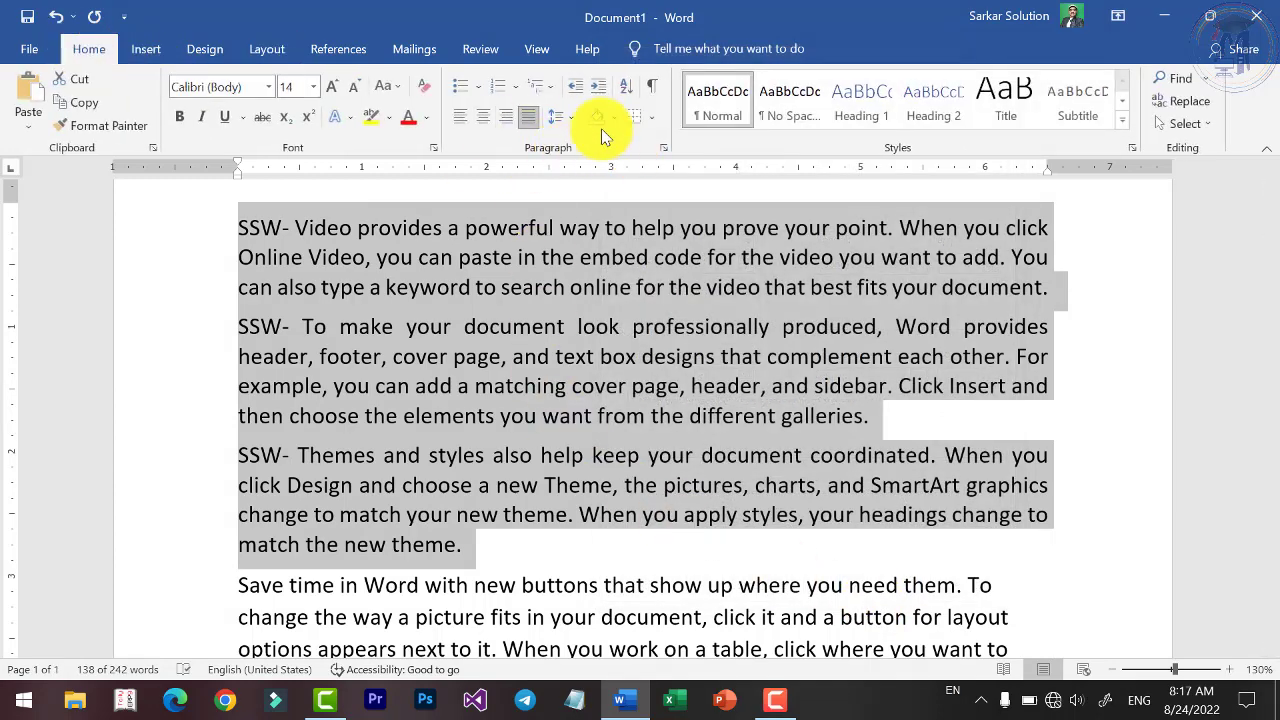
pyautogui.click(575, 120)
pyautogui.click(588, 156)
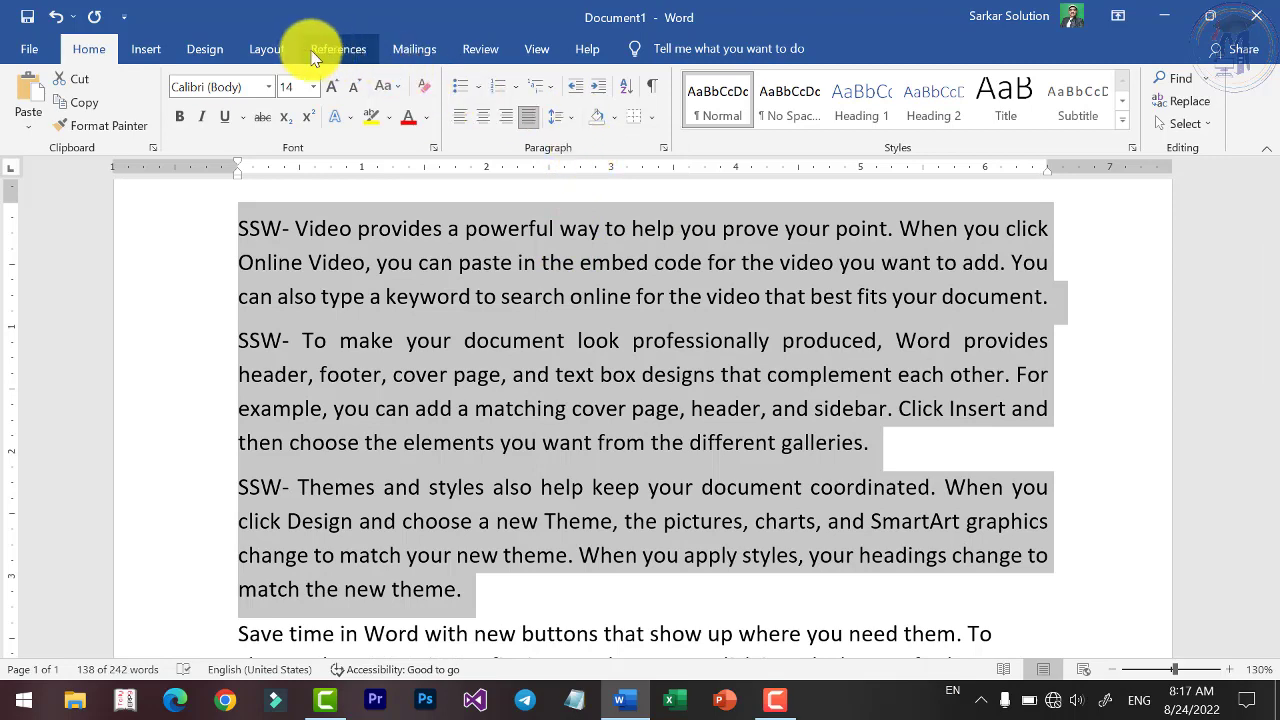
pyautogui.click(266, 48)
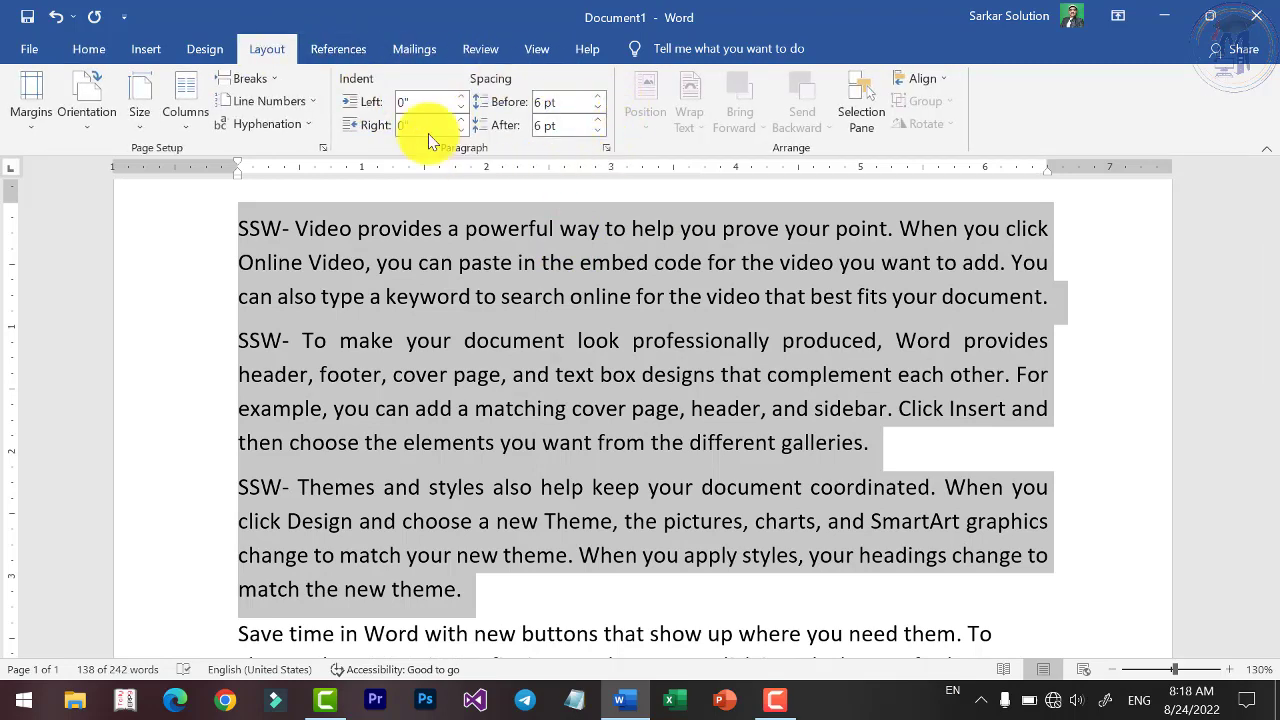
pyautogui.click(578, 343)
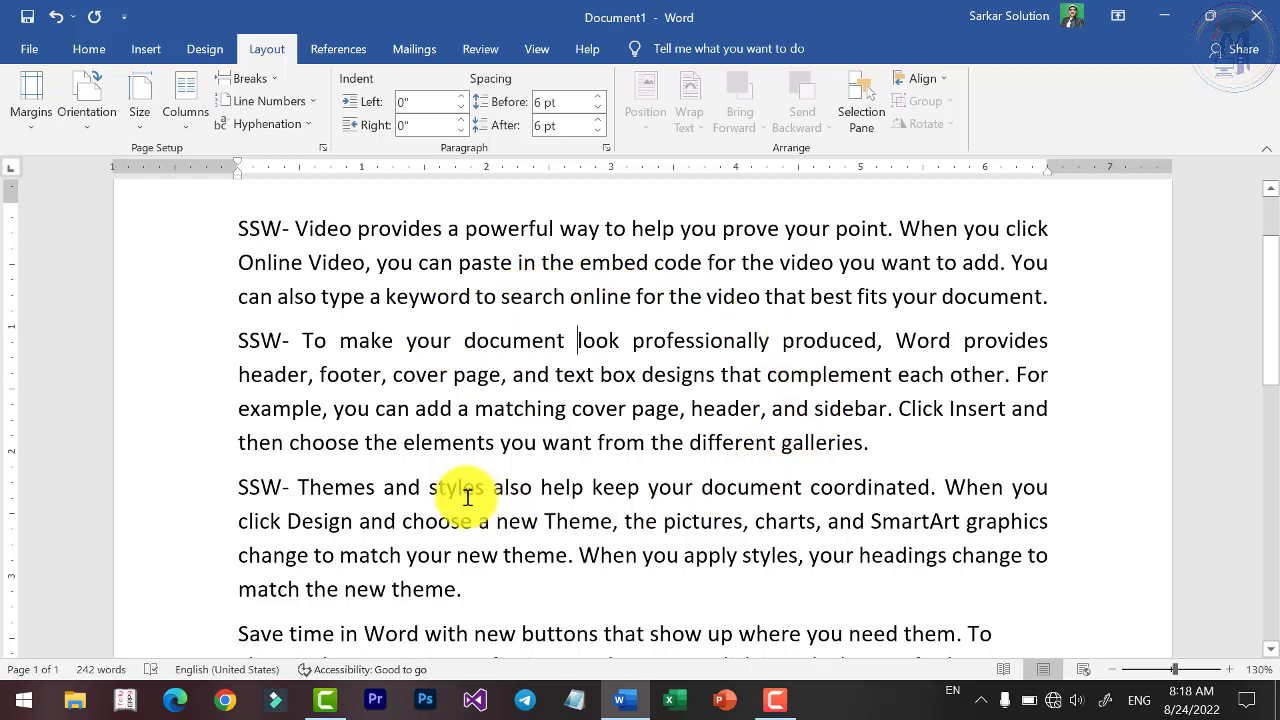
# Switch between the Insert and Layout ribbons, ending on Insert.
pyautogui.click(146, 50)
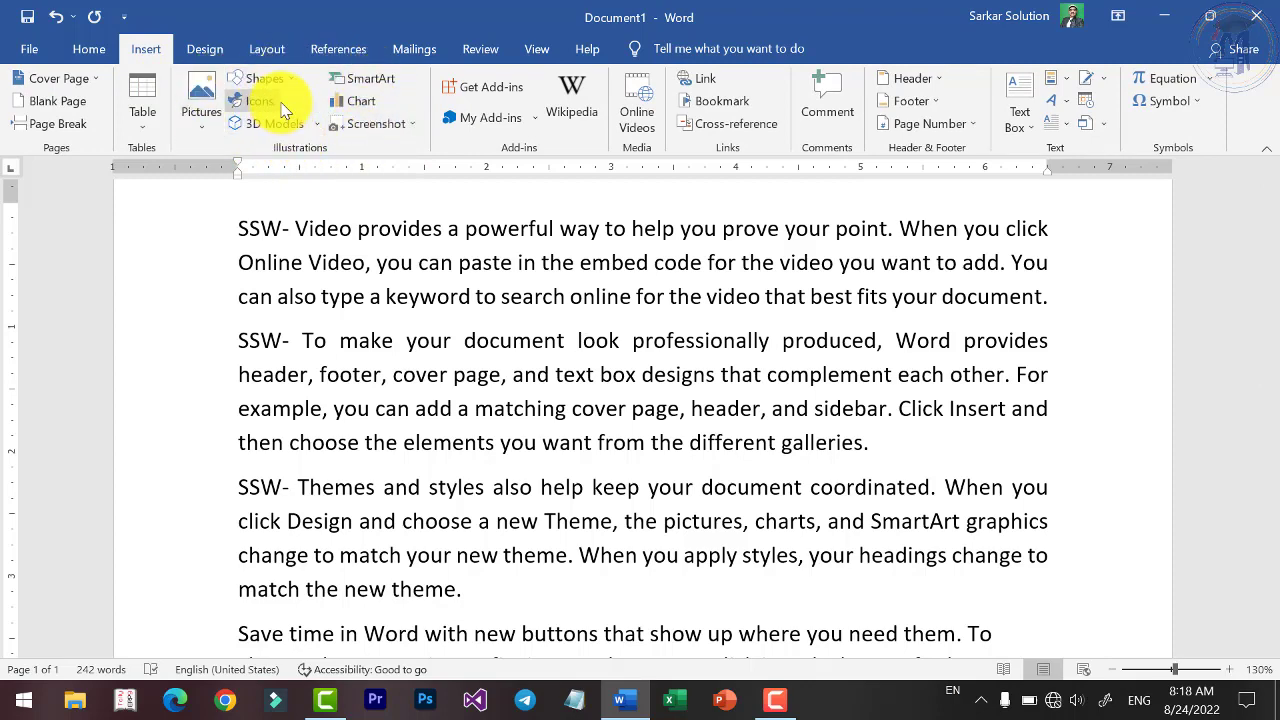
pyautogui.click(275, 49)
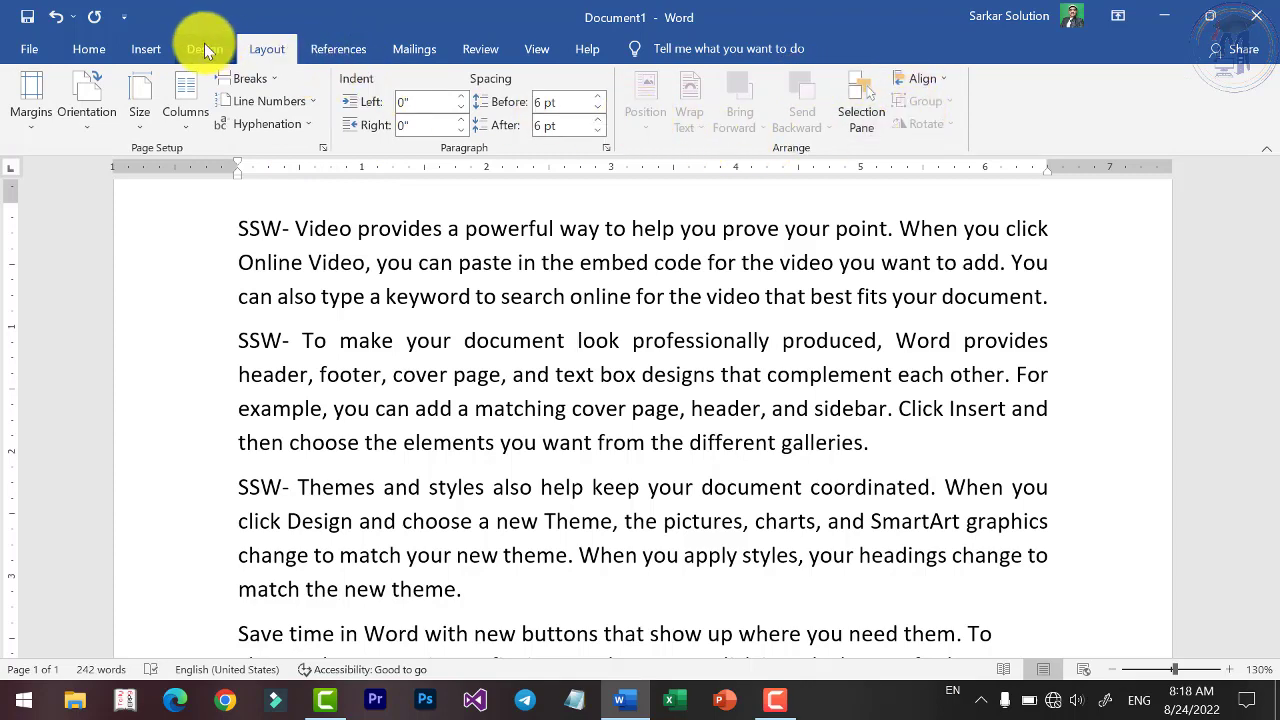
pyautogui.click(108, 47)
# Insert the Encryption-and-Decryption picture from the Desktop via Pictures > This Device.
pyautogui.click(142, 48)
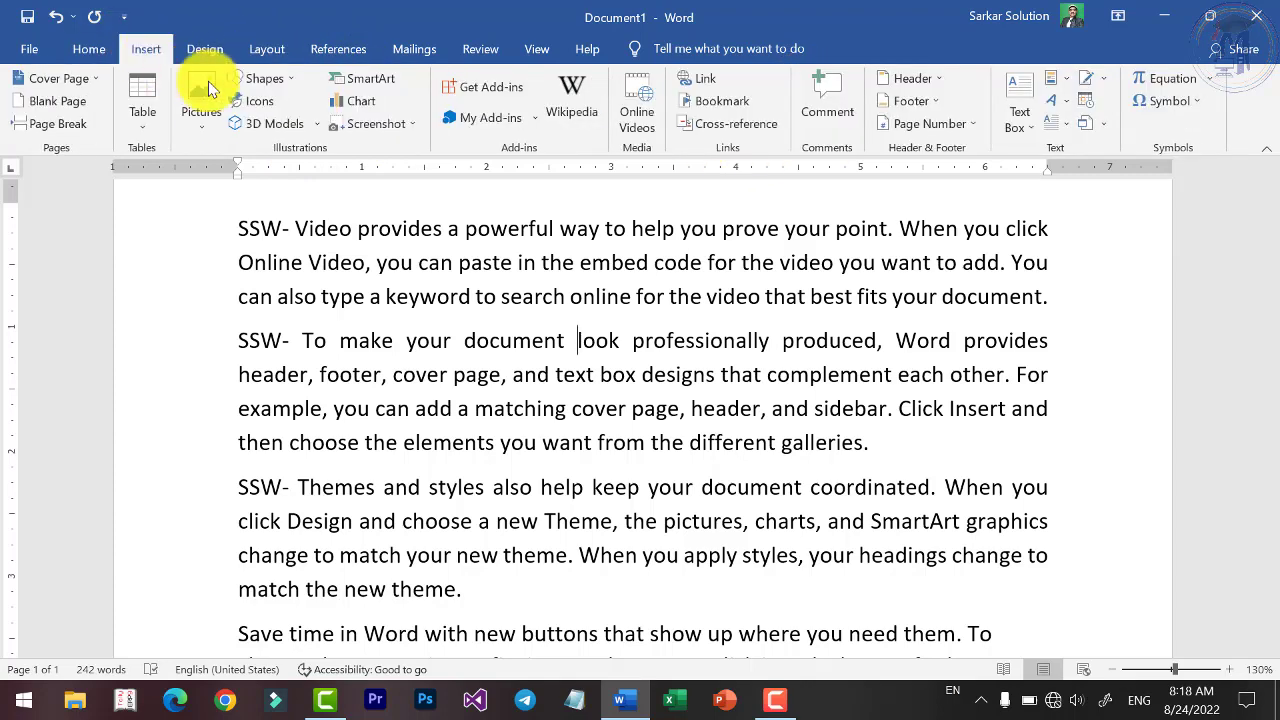
pyautogui.click(213, 126)
pyautogui.click(240, 177)
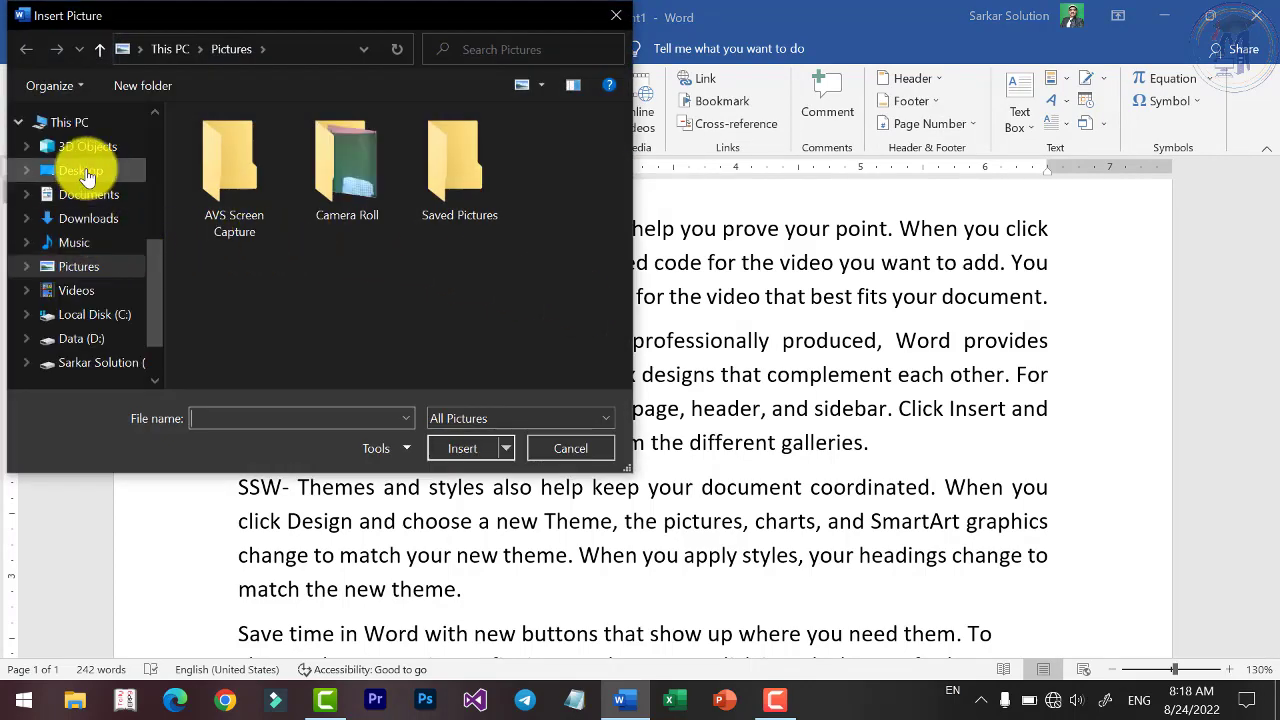
pyautogui.click(80, 170)
pyautogui.scroll(-1, 366, 257)
pyautogui.scroll(-5, 366, 260)
pyautogui.scroll(2, 366, 260)
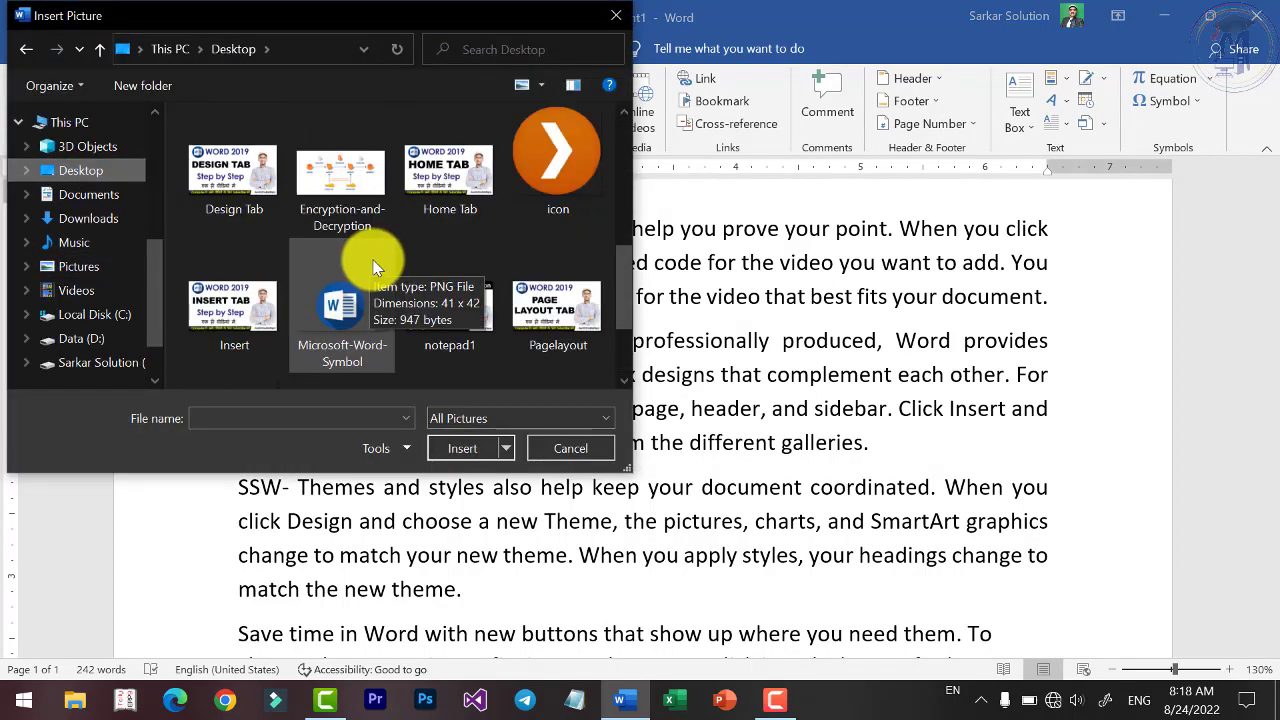
pyautogui.click(360, 200)
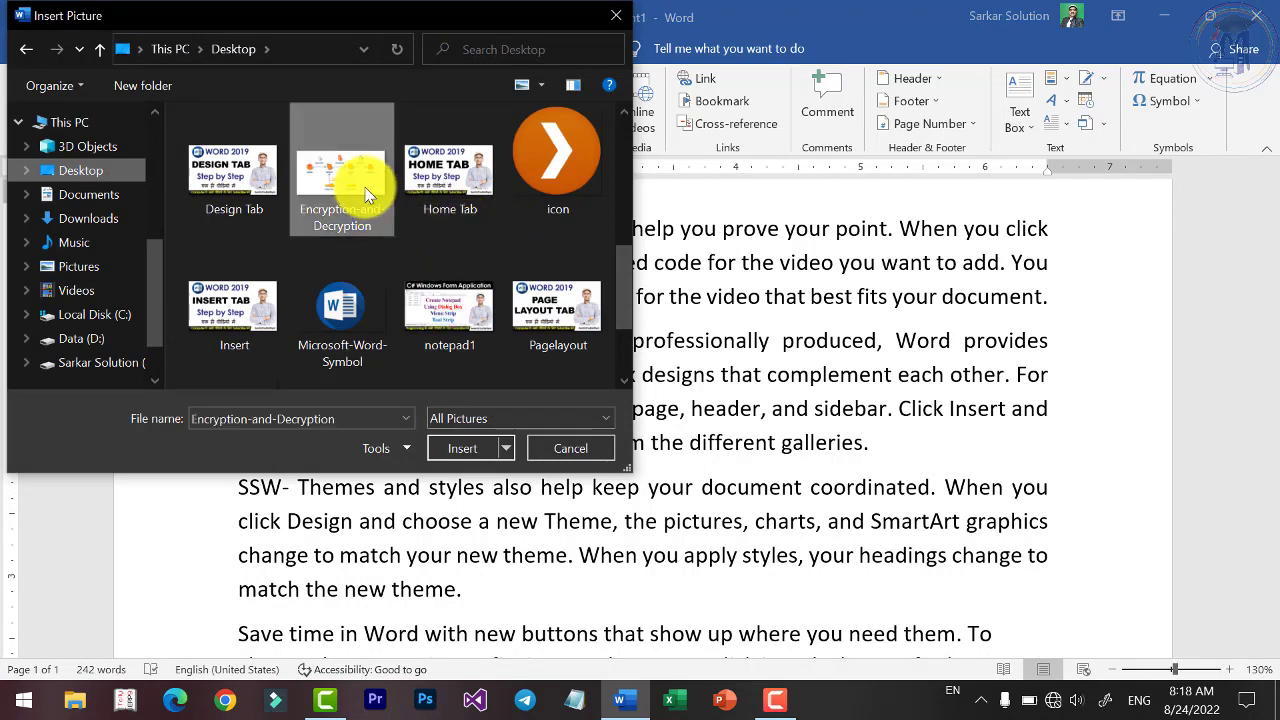
pyautogui.click(467, 446)
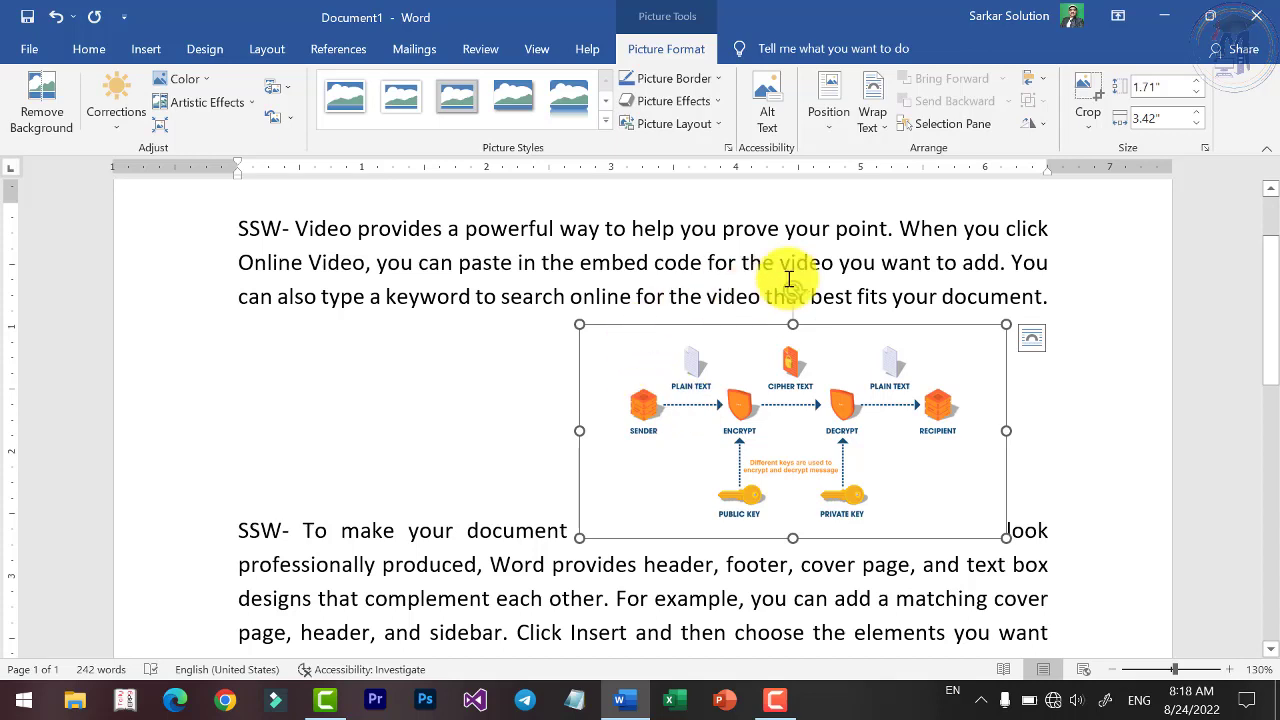
# Open the Layout Position gallery to preview the diagram's wrapped placements.
pyautogui.click(264, 45)
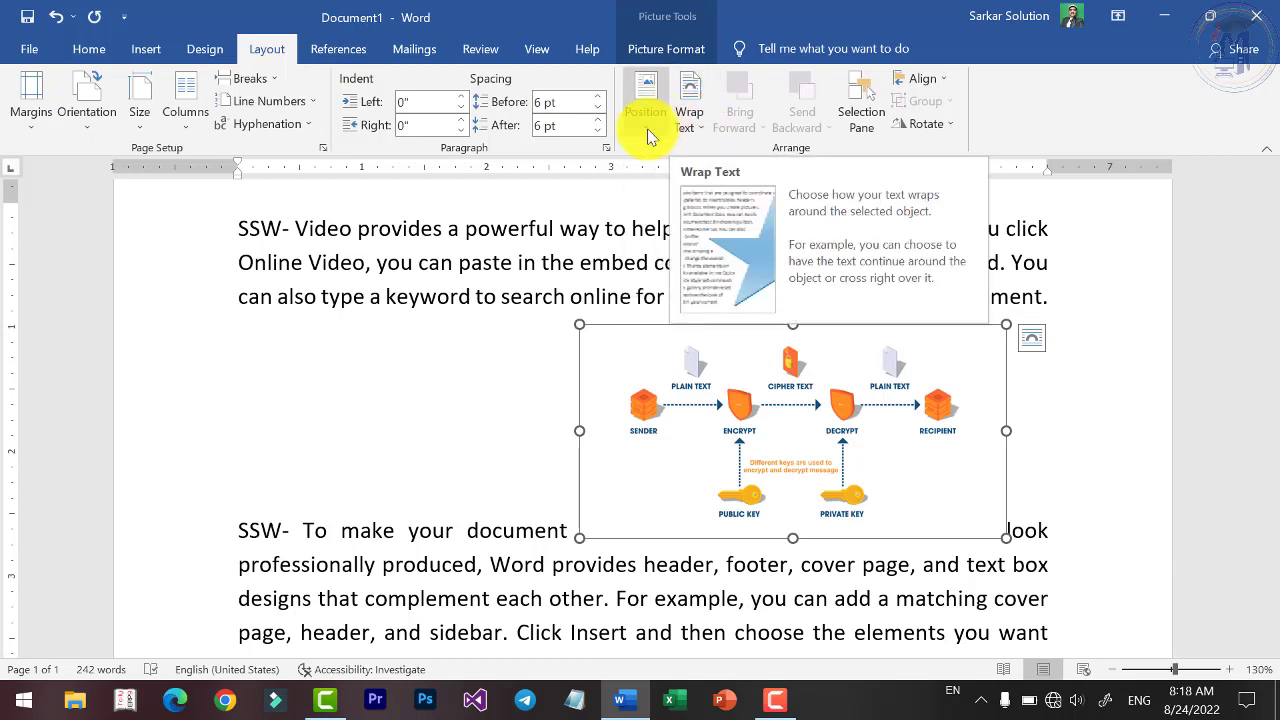
pyautogui.click(648, 133)
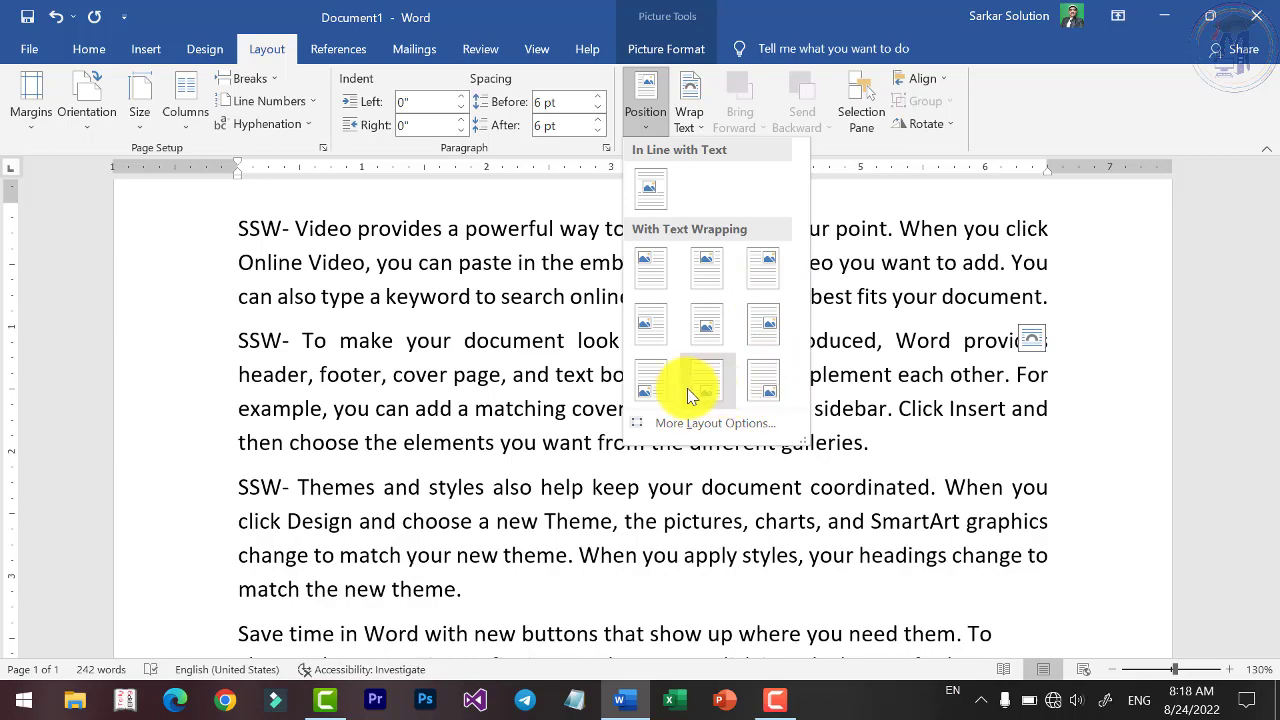
pyautogui.keyDown('ctrl'); pyautogui.scroll(-3, 500, 366); pyautogui.keyUp('ctrl')
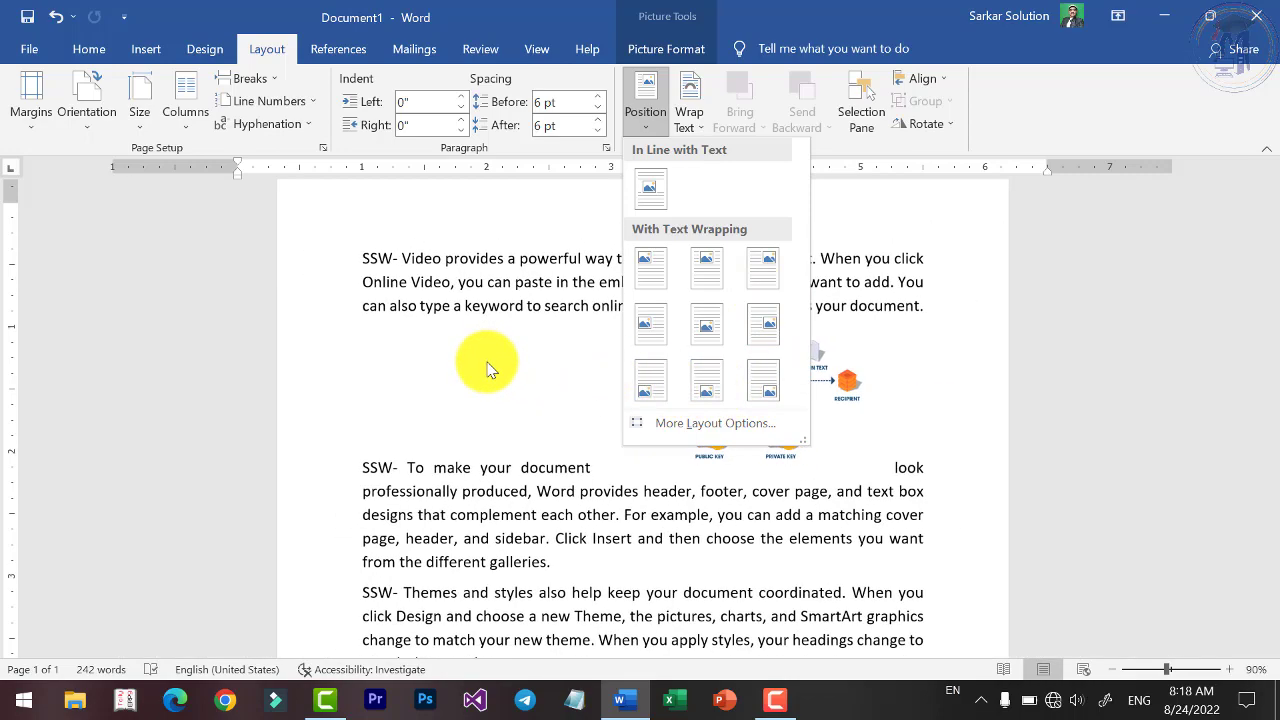
pyautogui.keyDown('ctrl'); pyautogui.scroll(-4, 486, 366); pyautogui.keyUp('ctrl')
pyautogui.keyDown('ctrl'); pyautogui.scroll(-1, 486, 366); pyautogui.keyUp('ctrl')
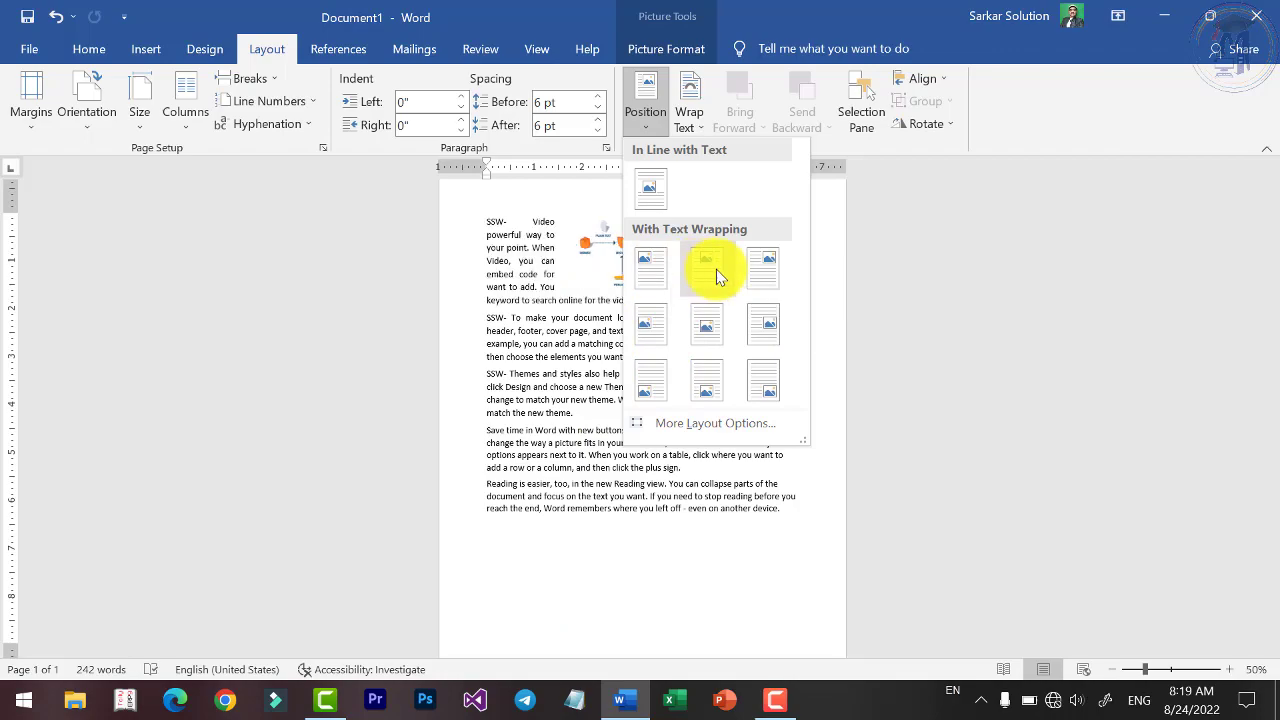
# Position the diagram top right with square wrapping, then drag it into the first paragraph's centre.
pyautogui.click(758, 272)
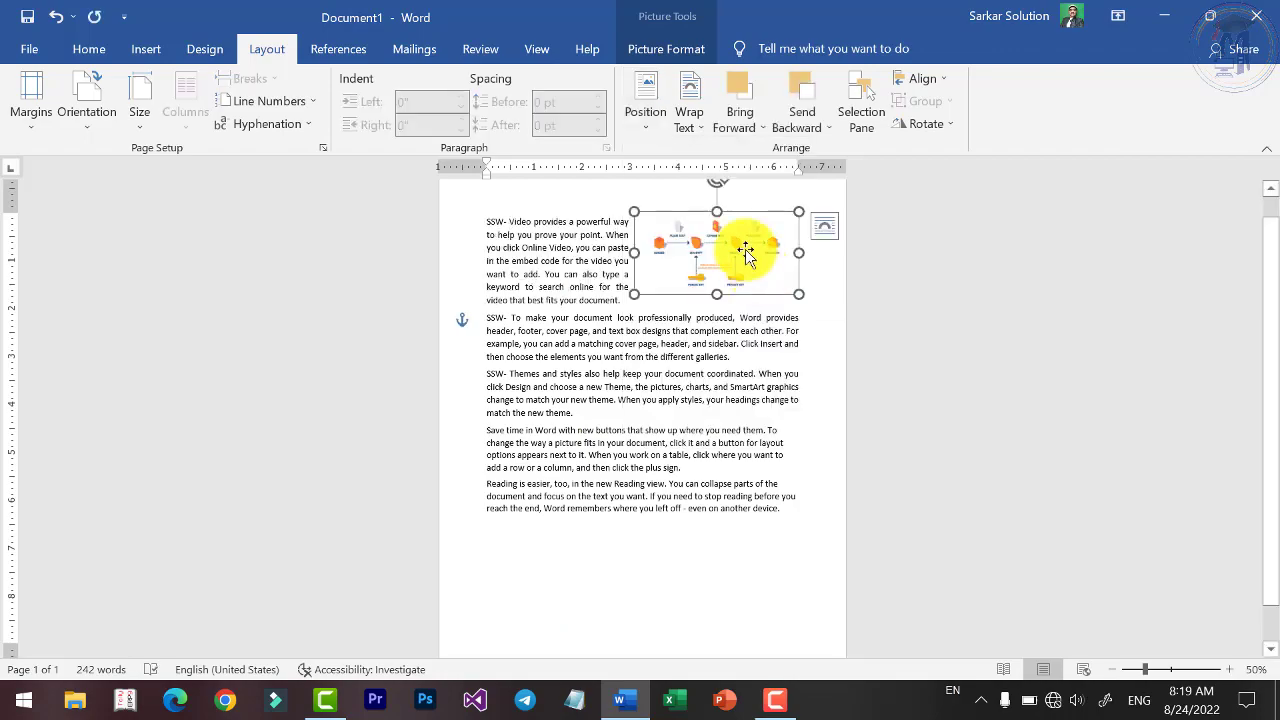
pyautogui.scroll(7, 745, 255)
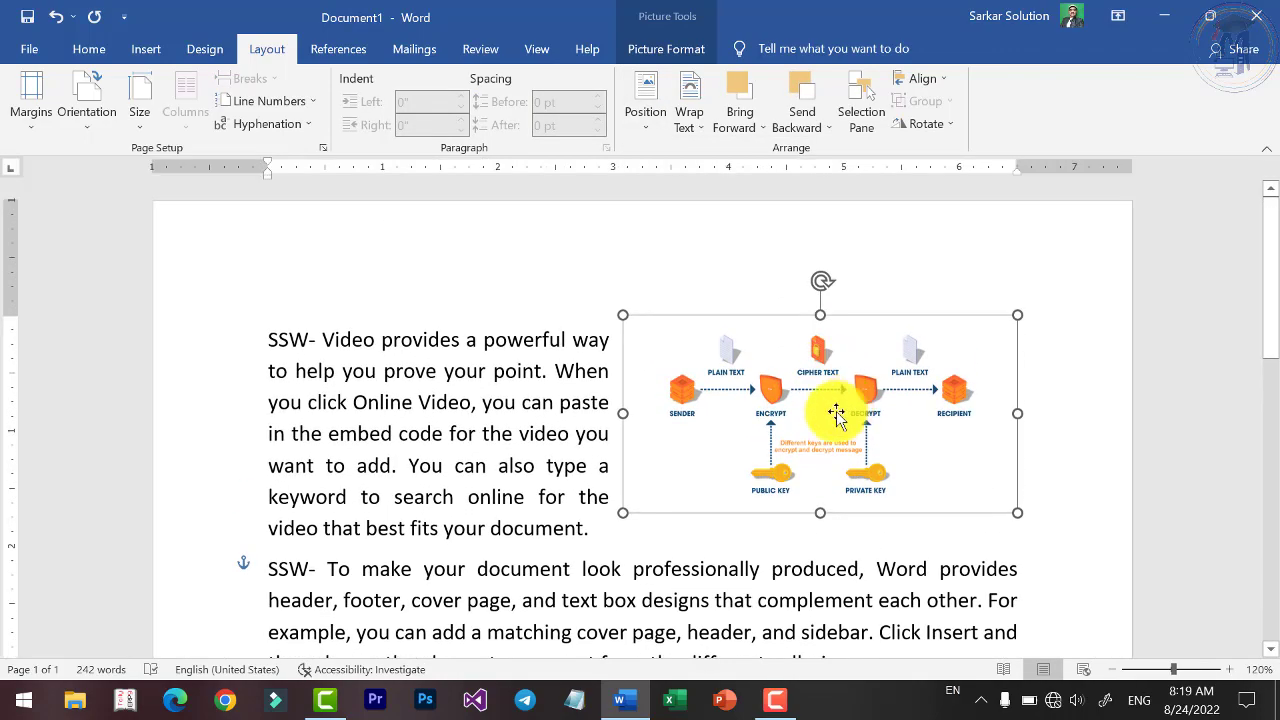
pyautogui.moveTo(836, 414); pyautogui.dragTo(843, 414)
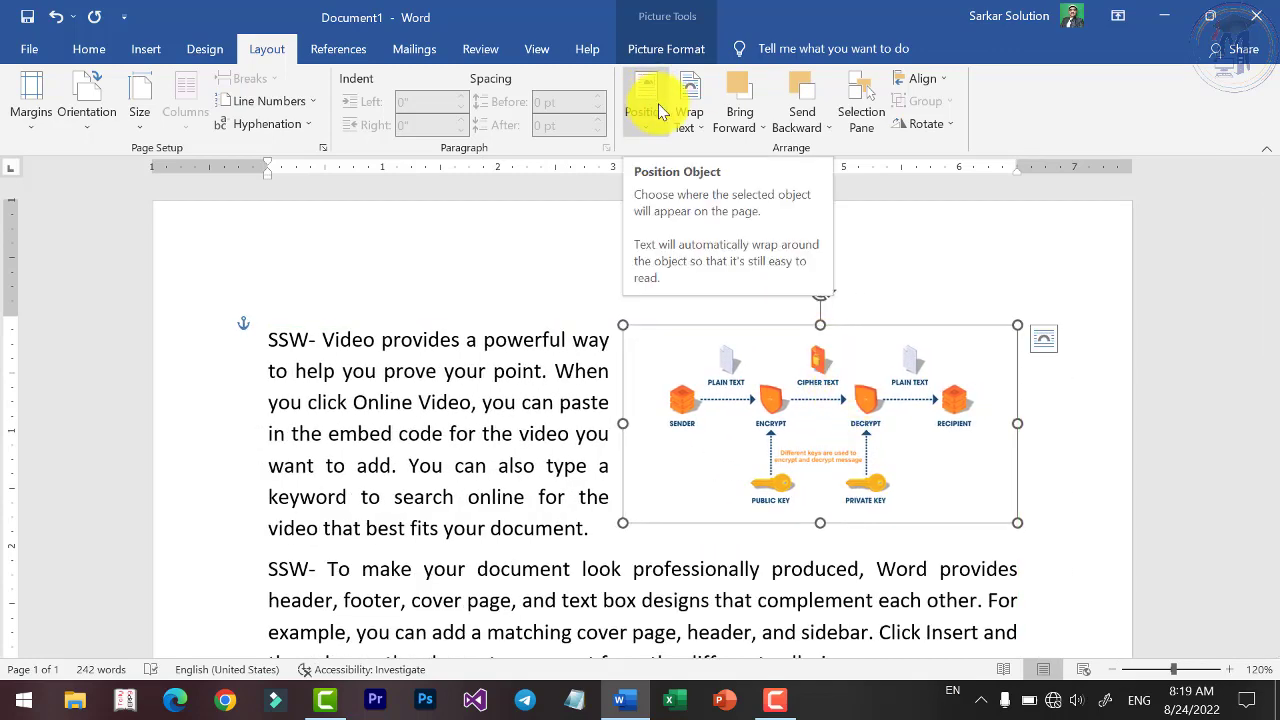
pyautogui.click(690, 118)
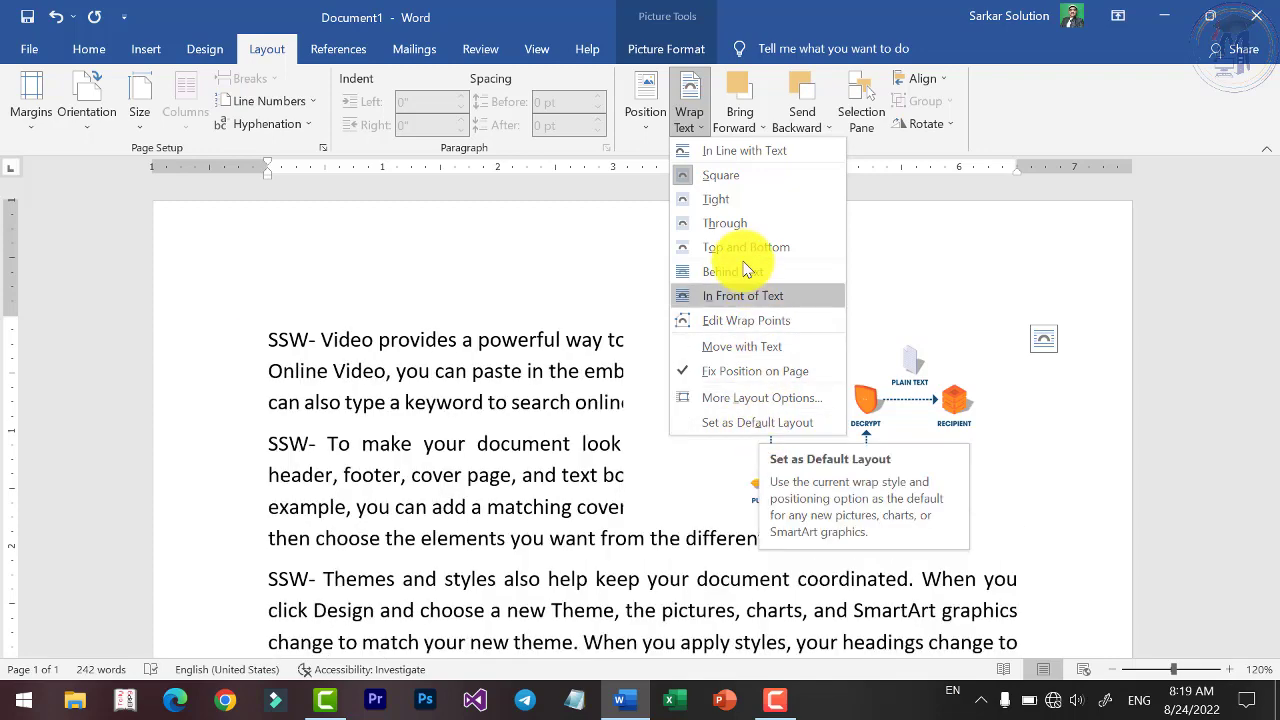
pyautogui.click(687, 131)
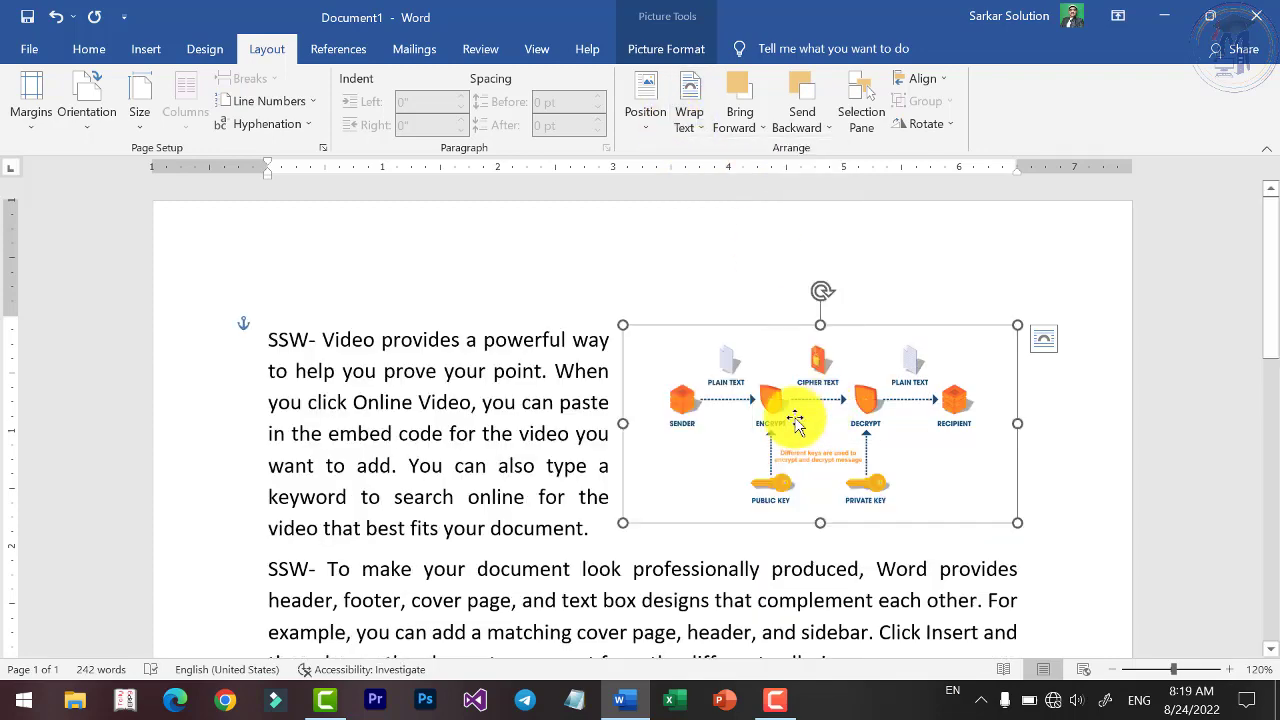
pyautogui.moveTo(786, 414); pyautogui.dragTo(721, 458)
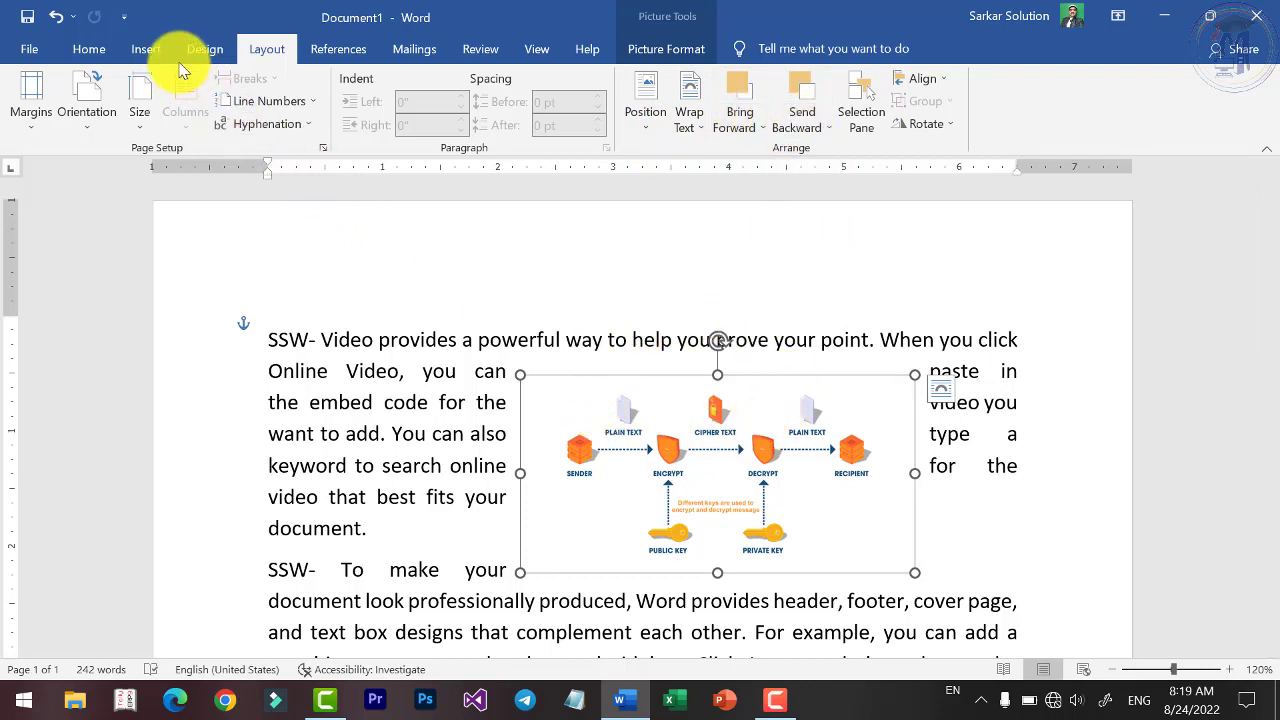
# Draw a blue rectangle over the diagram picture.
pyautogui.click(145, 50)
pyautogui.click(263, 80)
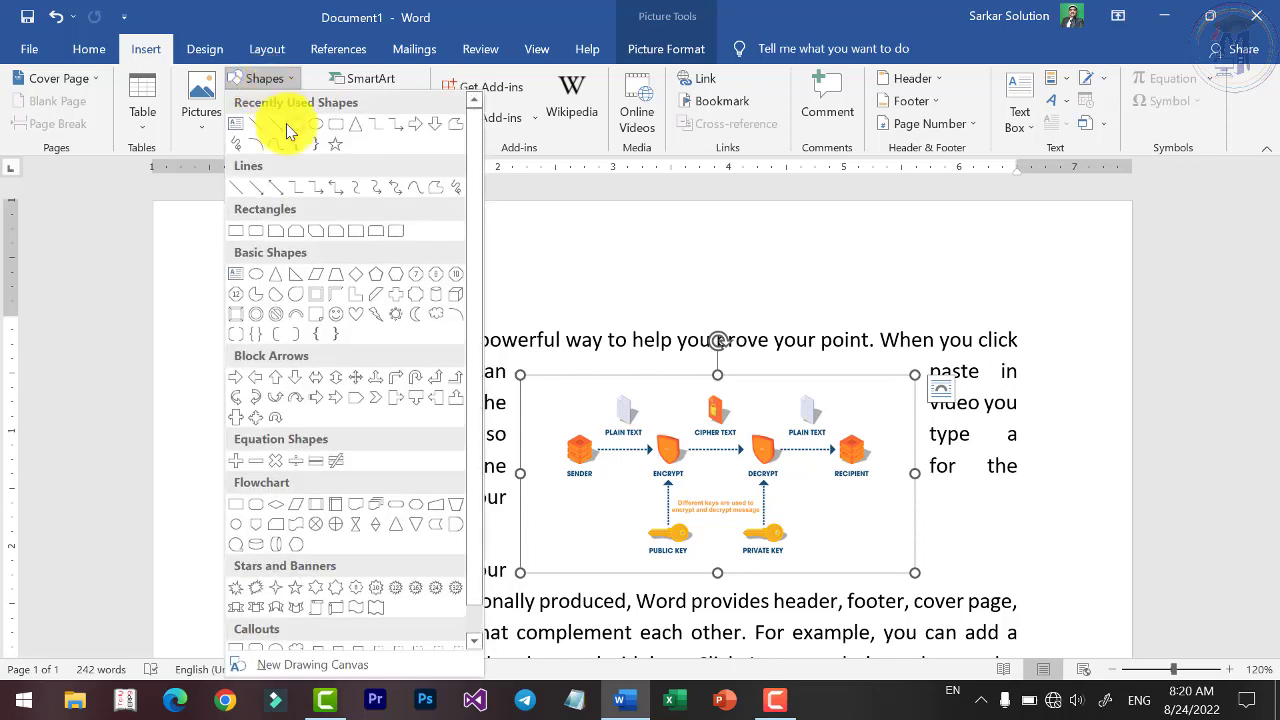
pyautogui.click(303, 130)
pyautogui.moveTo(480, 334); pyautogui.dragTo(726, 537)
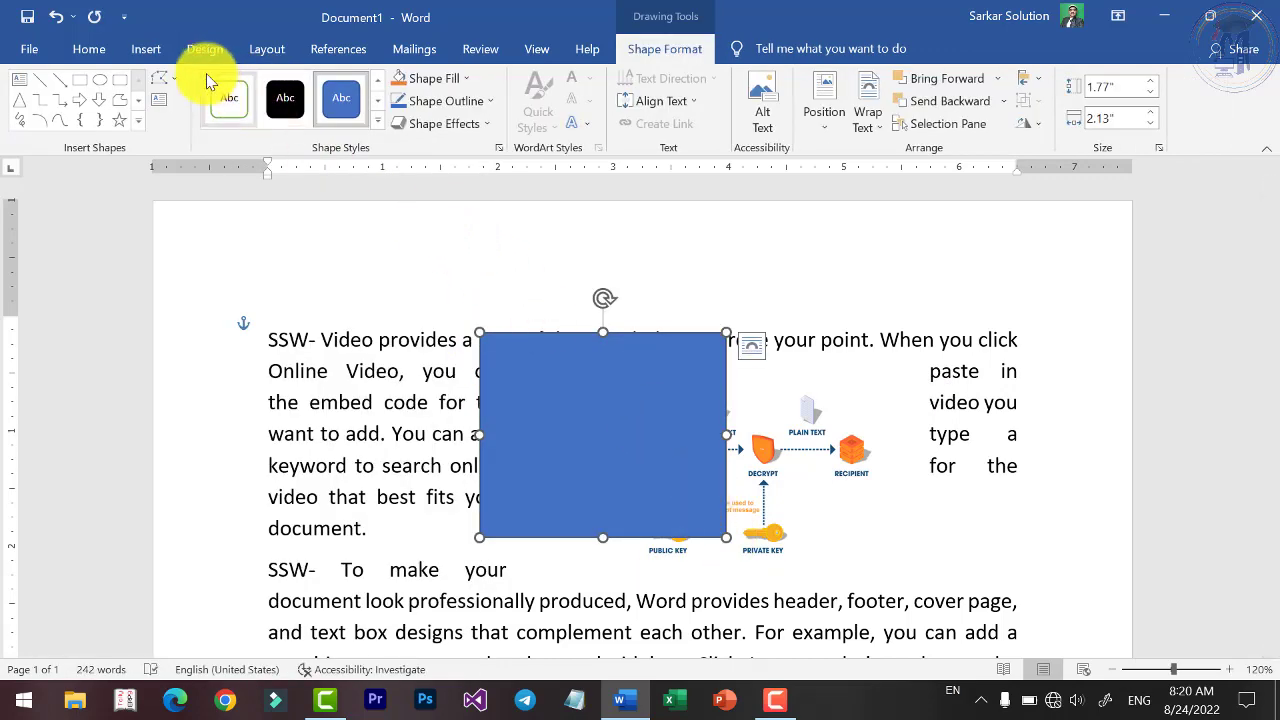
# Draw a pie shape over the right side of the picture.
pyautogui.click(145, 49)
pyautogui.click(262, 79)
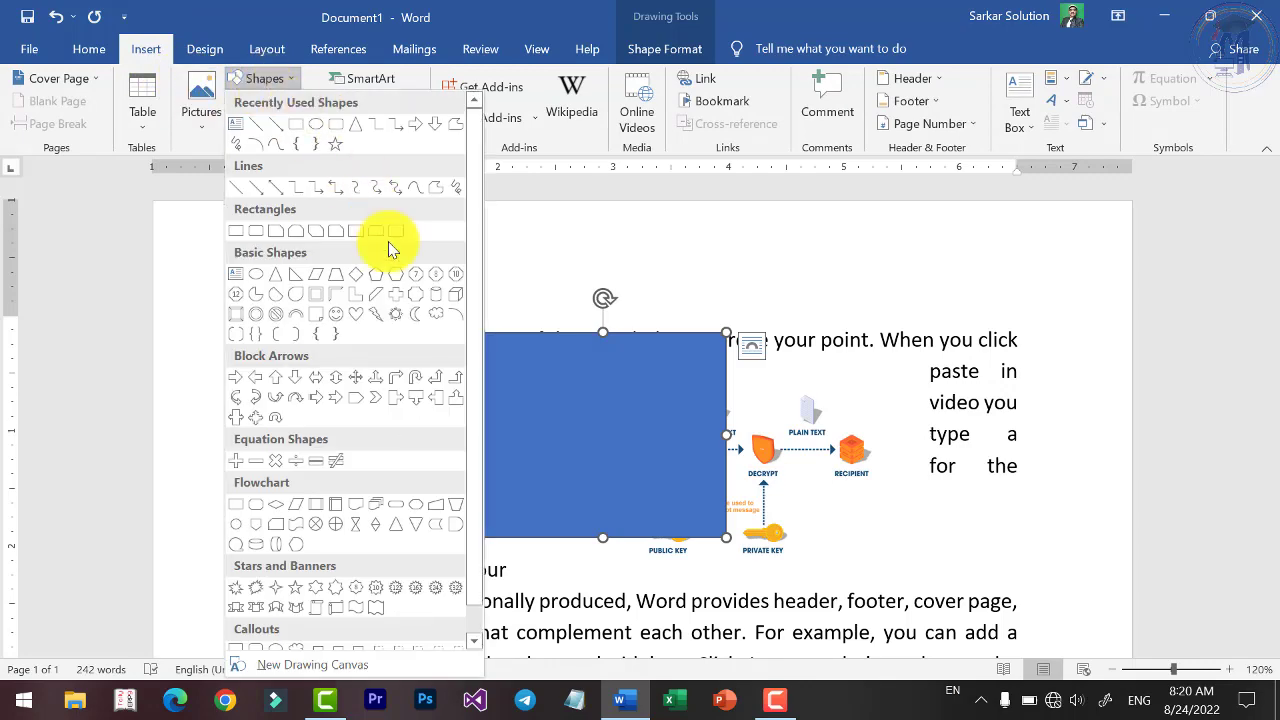
pyautogui.click(250, 298)
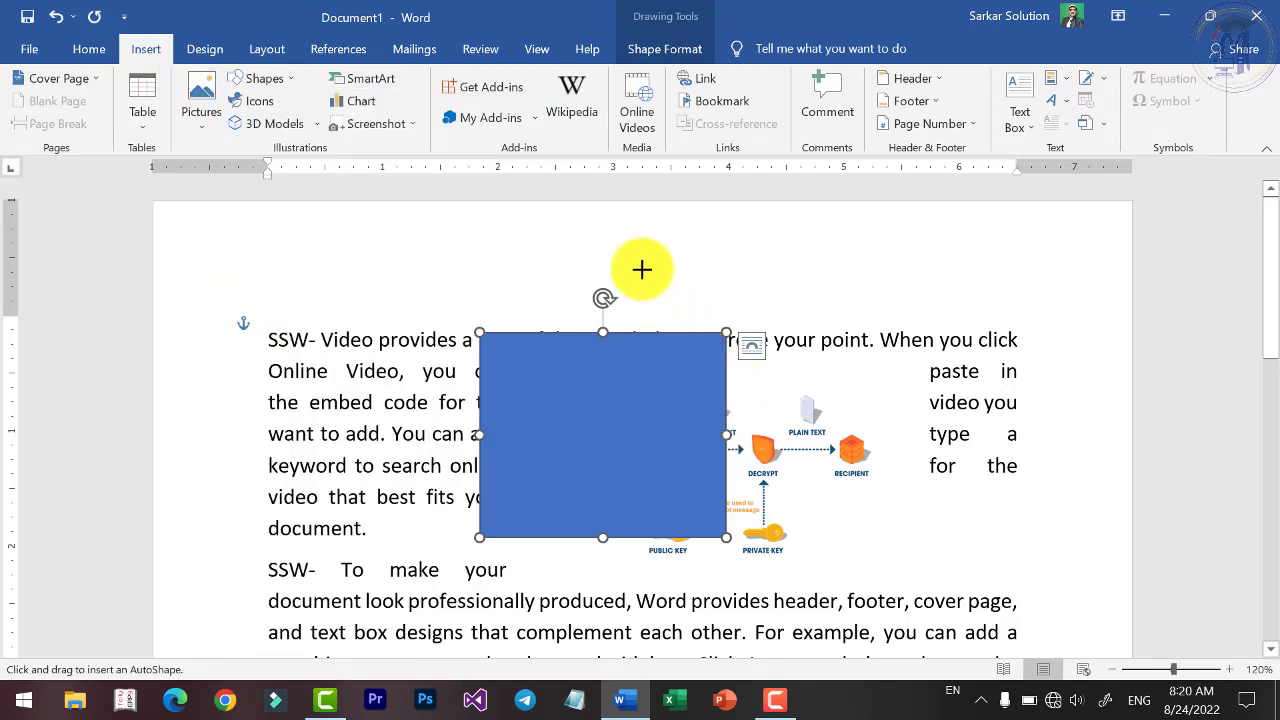
pyautogui.moveTo(641, 273)
pyautogui.mouseDown()
pyautogui.moveTo(757, 389)
pyautogui.moveTo(748, 569)
pyautogui.moveTo(891, 688)
pyautogui.mouseUp()
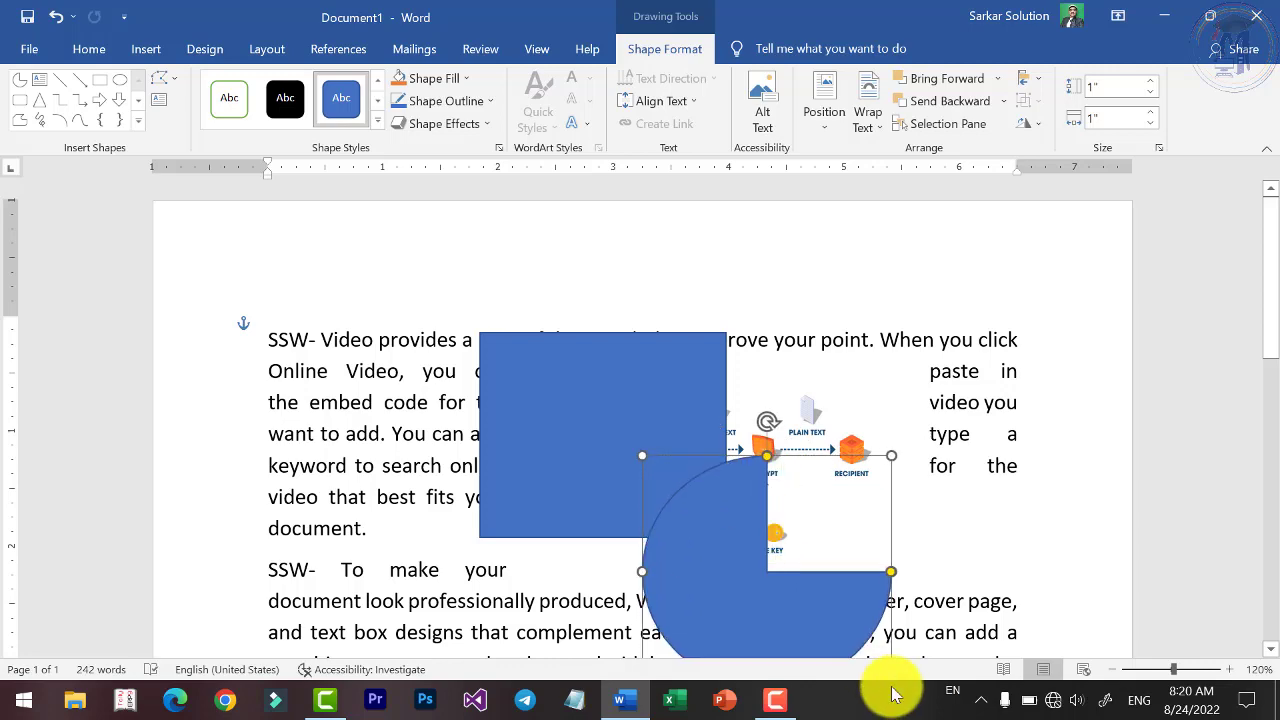
# Select the pie shape and apply an orange Shape Style to it.
pyautogui.scroll(-3, 706, 551)
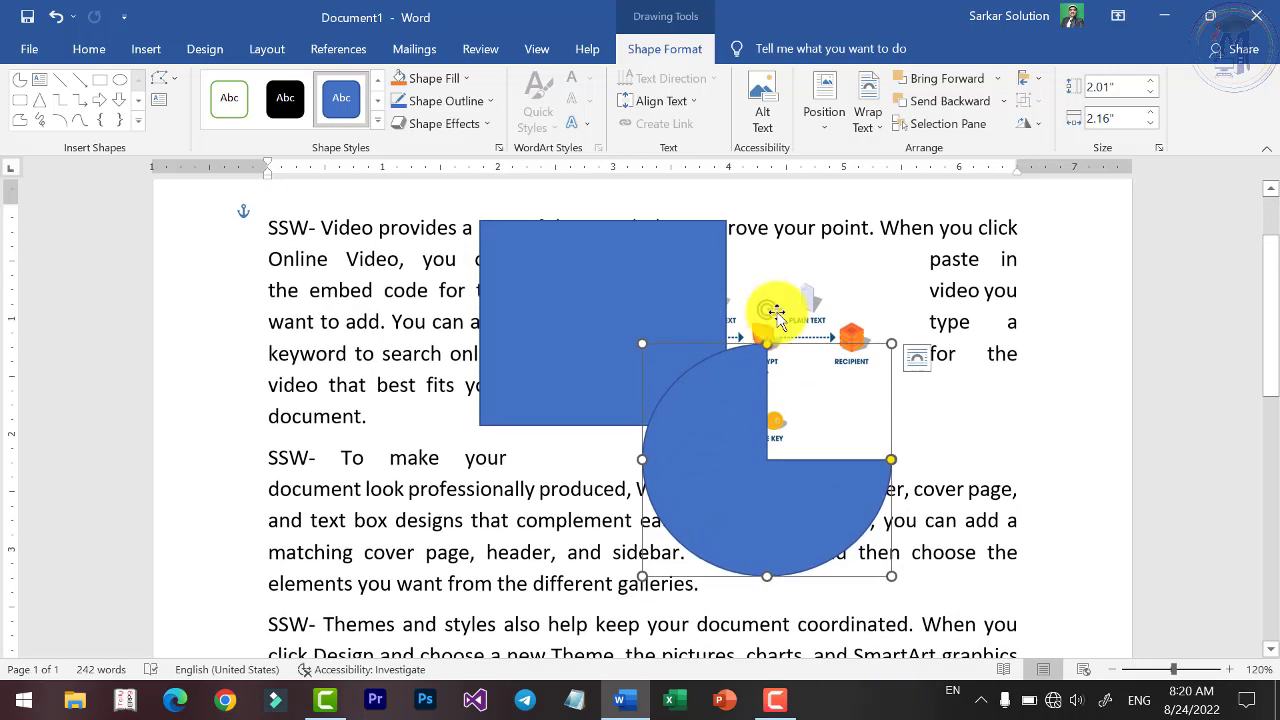
pyautogui.click(775, 311)
pyautogui.click(651, 317)
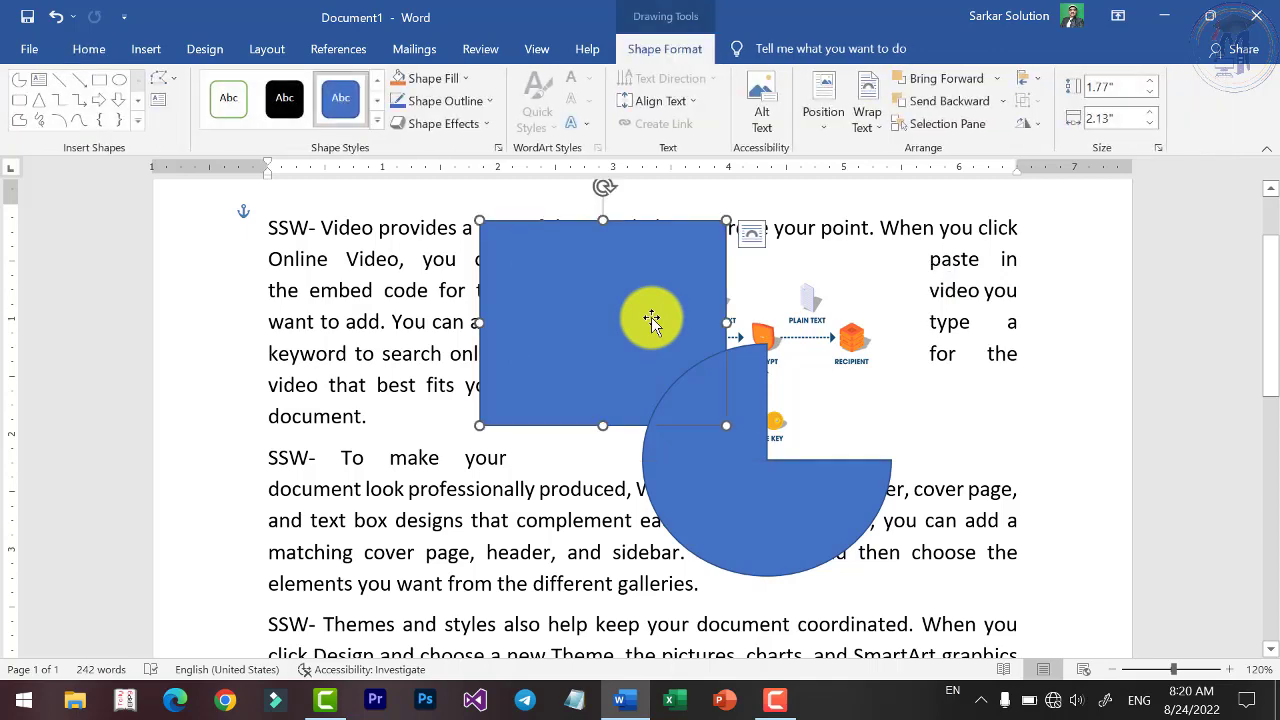
pyautogui.click(718, 462)
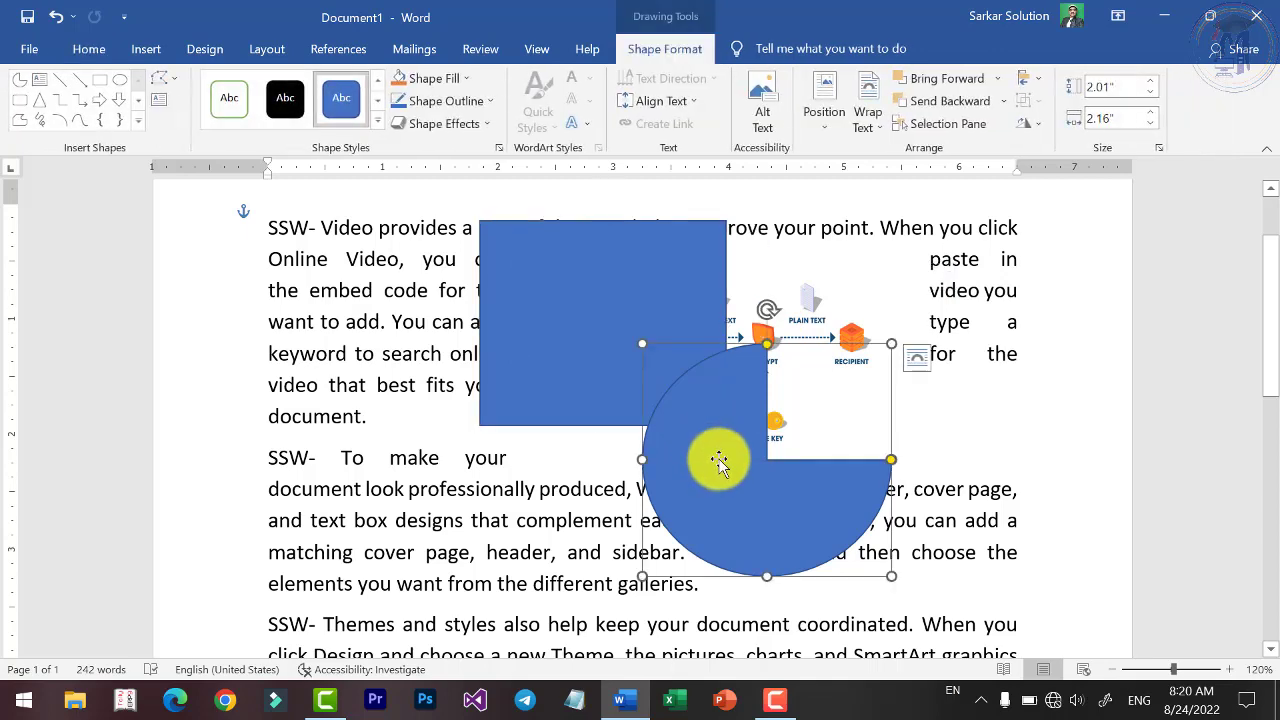
pyautogui.click(377, 120)
pyautogui.click(345, 247)
# Apply the white-framed shadow picture style and a blue border to the diagram picture.
pyautogui.click(966, 403)
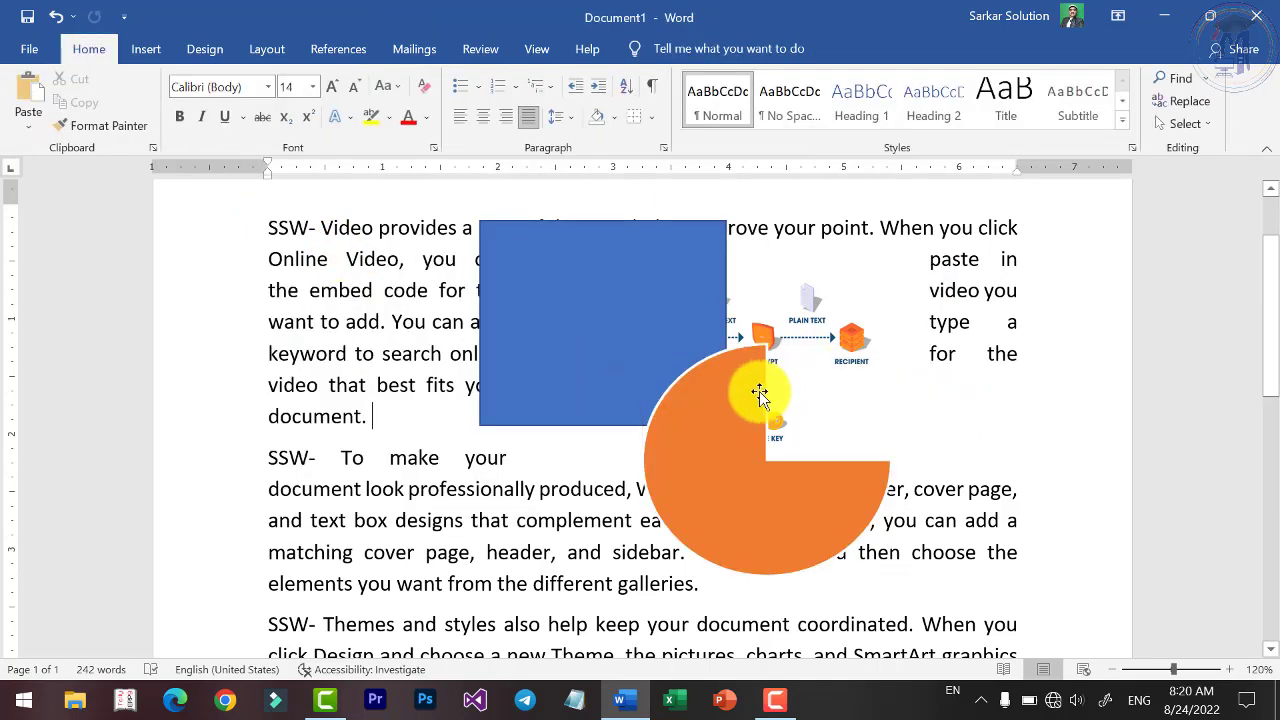
pyautogui.click(808, 349)
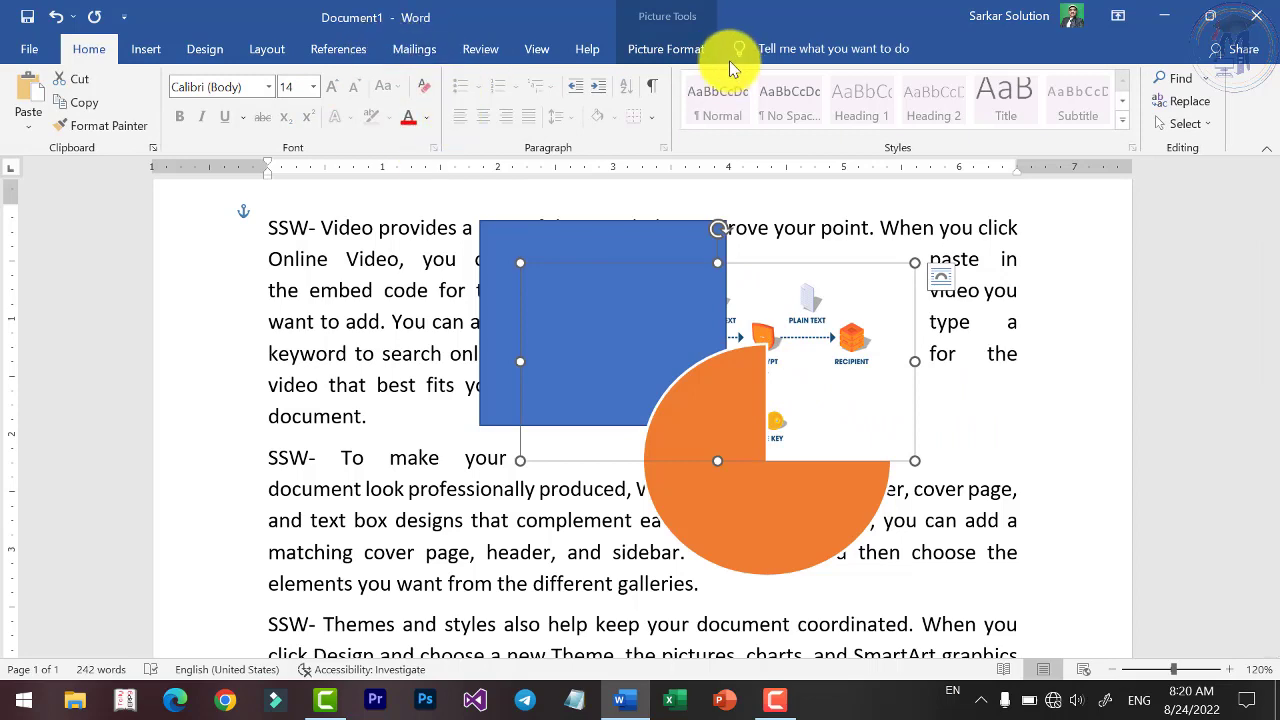
pyautogui.click(700, 52)
pyautogui.click(358, 108)
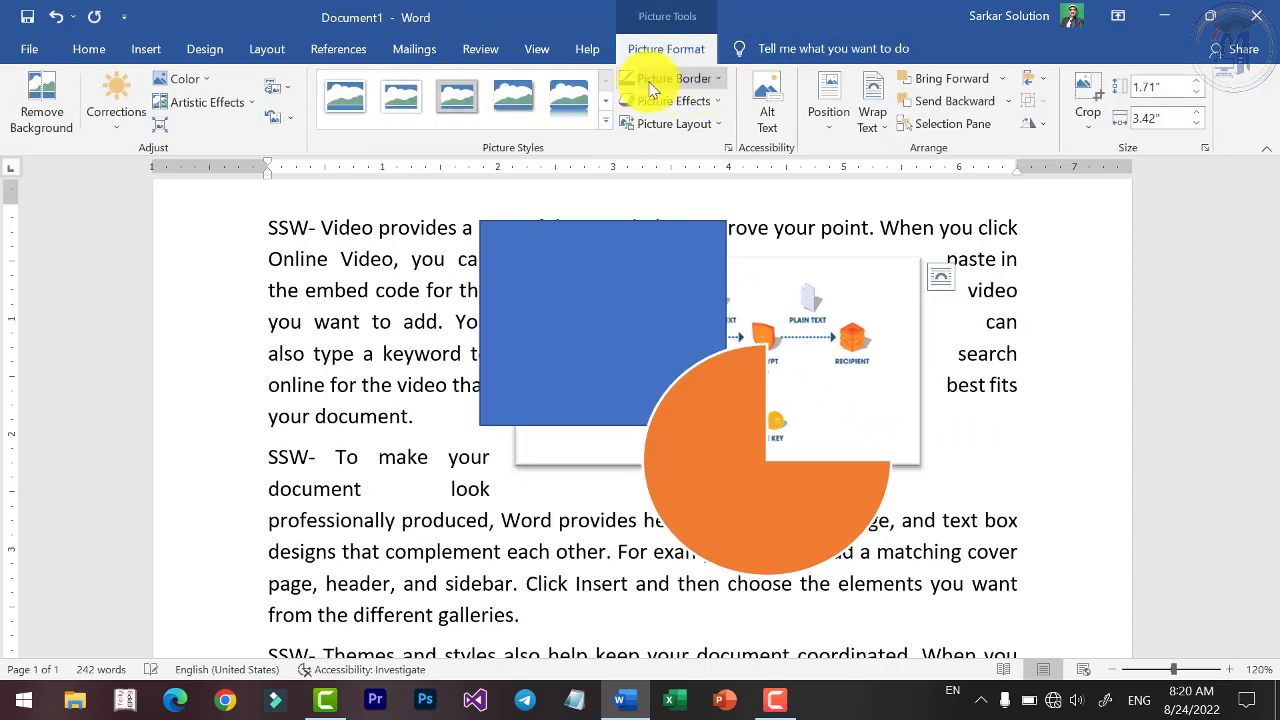
pyautogui.click(627, 88)
# Deselect to check the border, then select the picture, blue rectangle and orange pie in turn.
pyautogui.click(1034, 414)
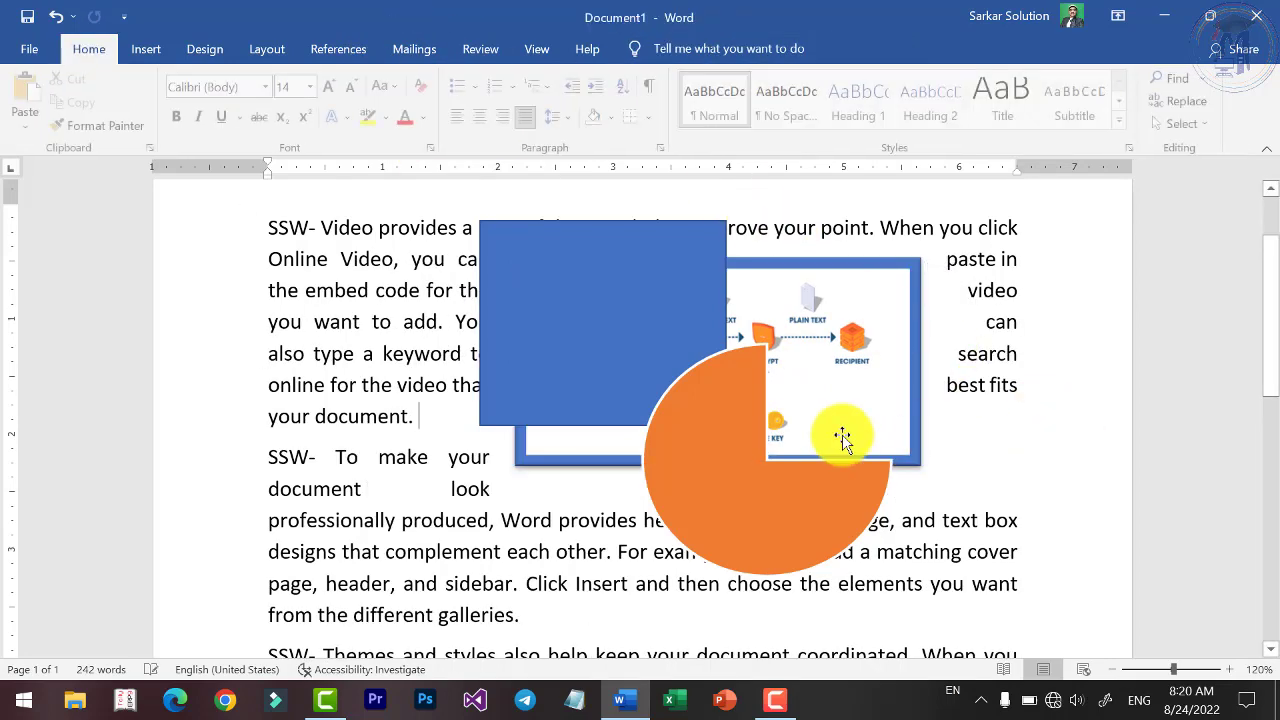
pyautogui.click(805, 360)
pyautogui.click(608, 249)
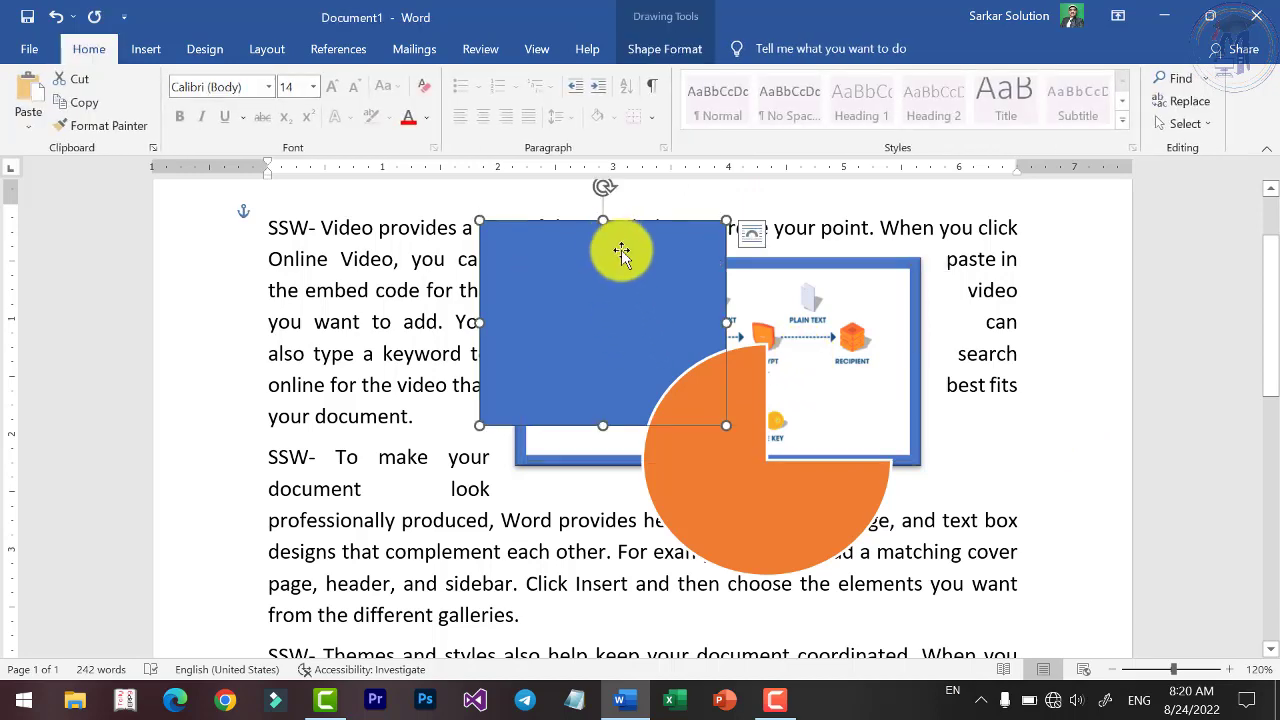
pyautogui.click(733, 447)
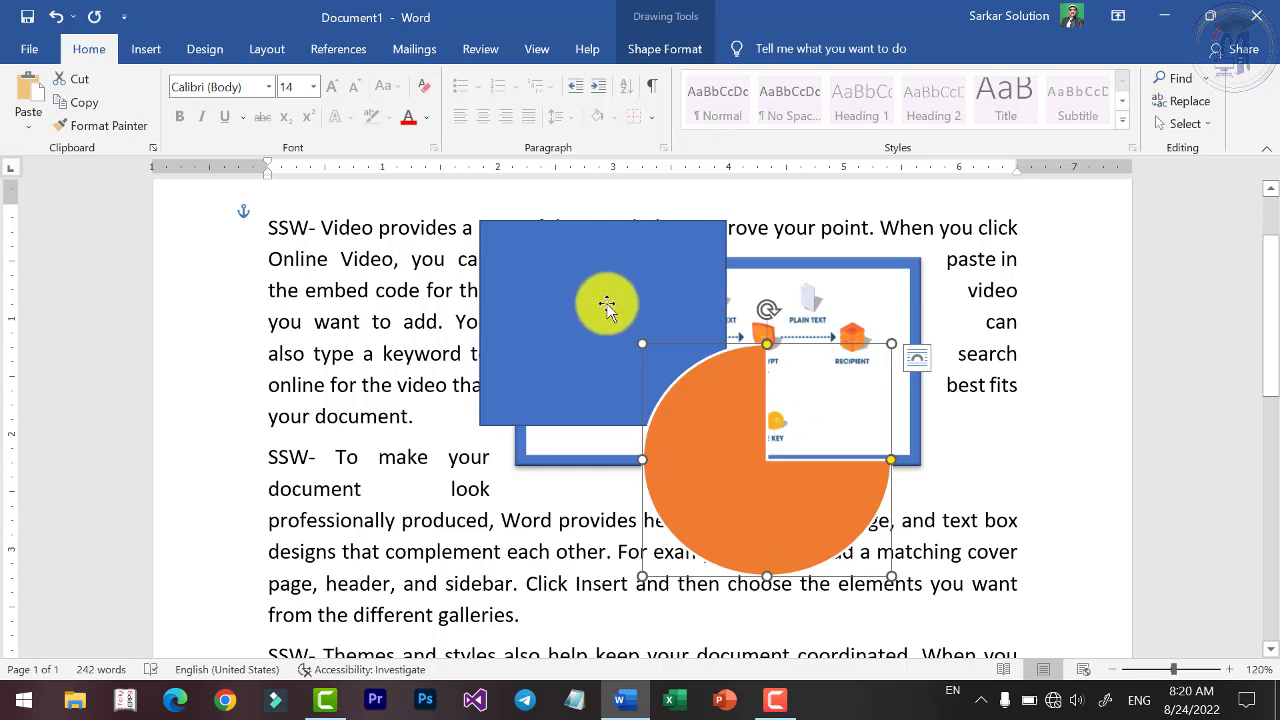
# Send the orange pie to the back, then step it forward and backward one layer at a time.
pyautogui.click(260, 49)
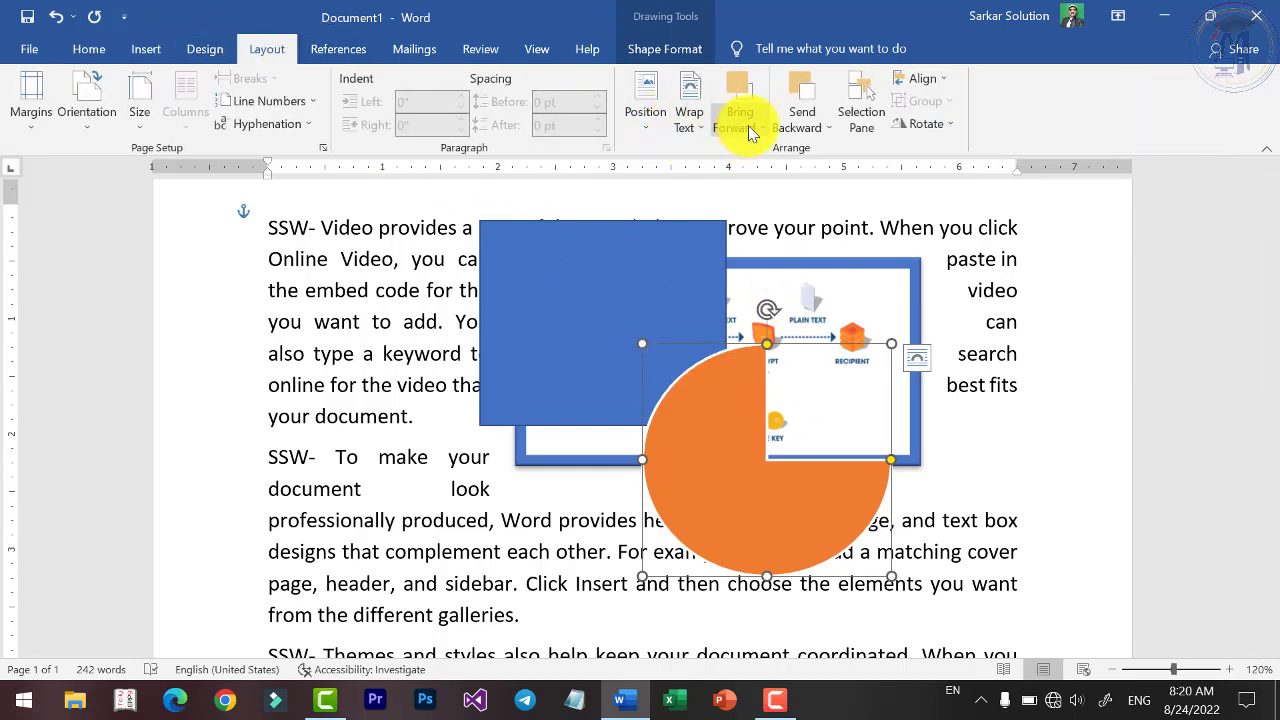
pyautogui.click(805, 128)
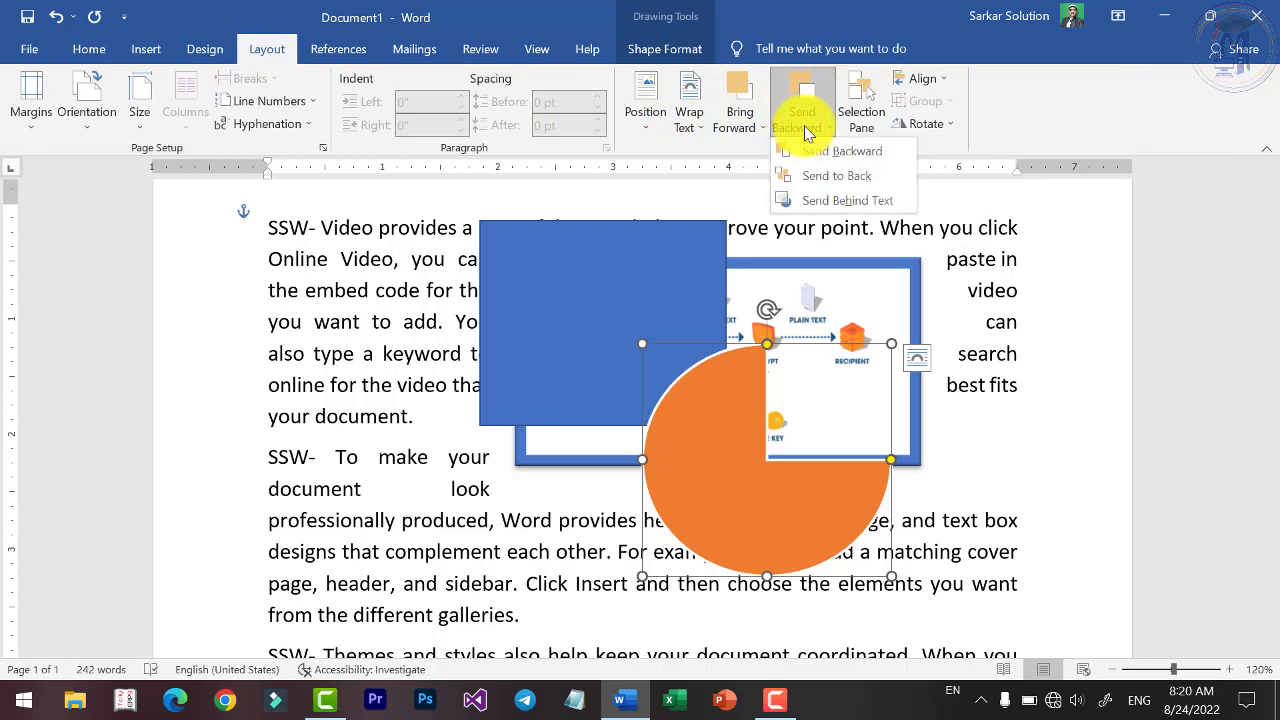
pyautogui.click(839, 175)
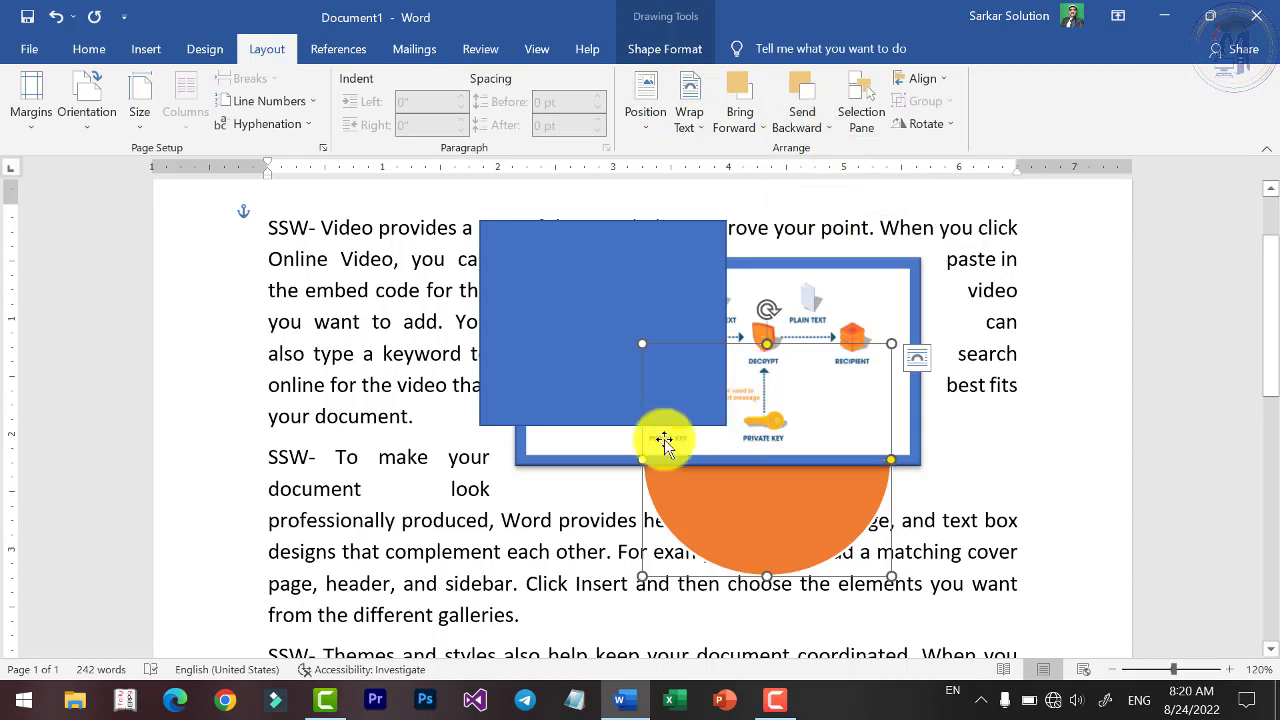
pyautogui.click(745, 120)
pyautogui.click(775, 158)
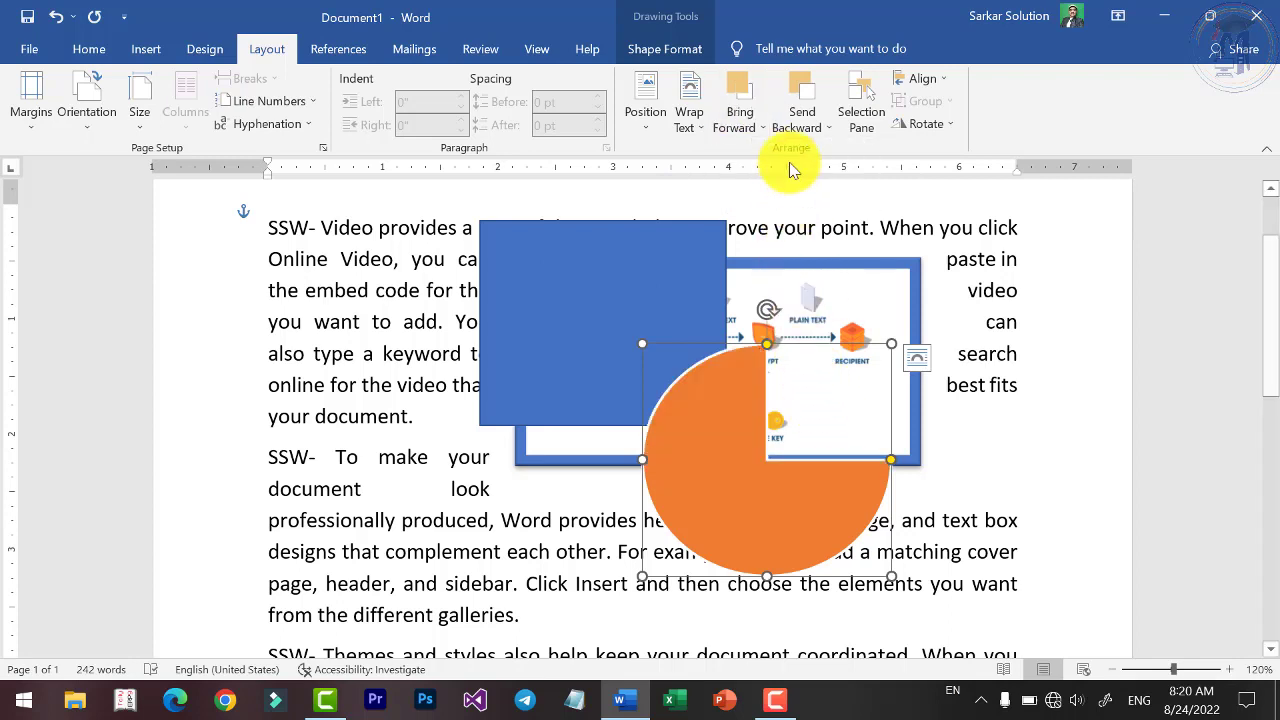
pyautogui.click(797, 124)
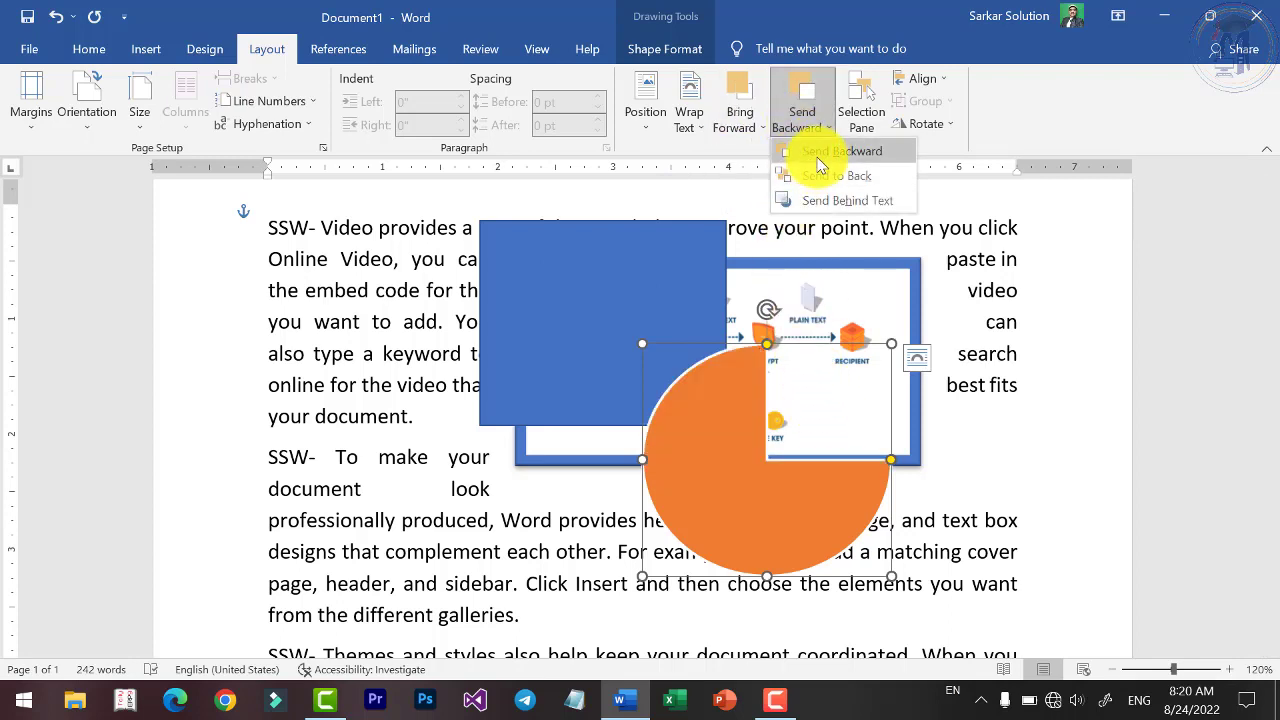
pyautogui.click(818, 152)
pyautogui.click(805, 125)
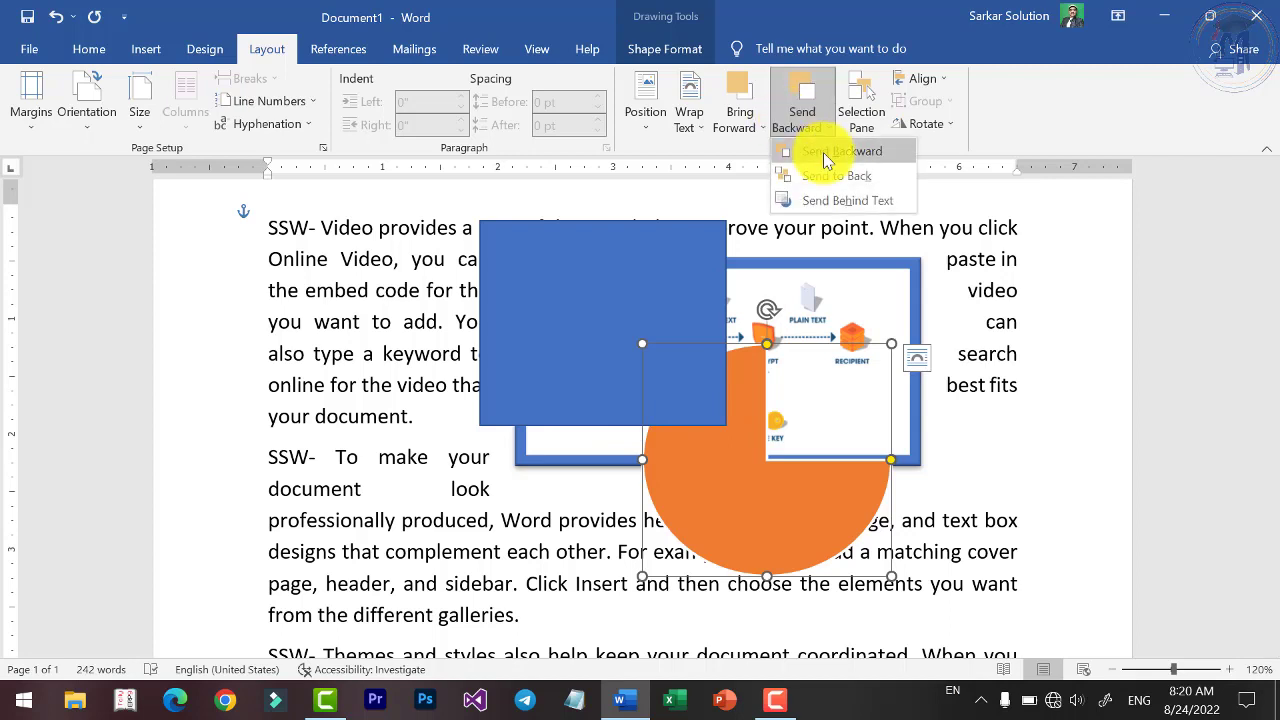
pyautogui.click(825, 155)
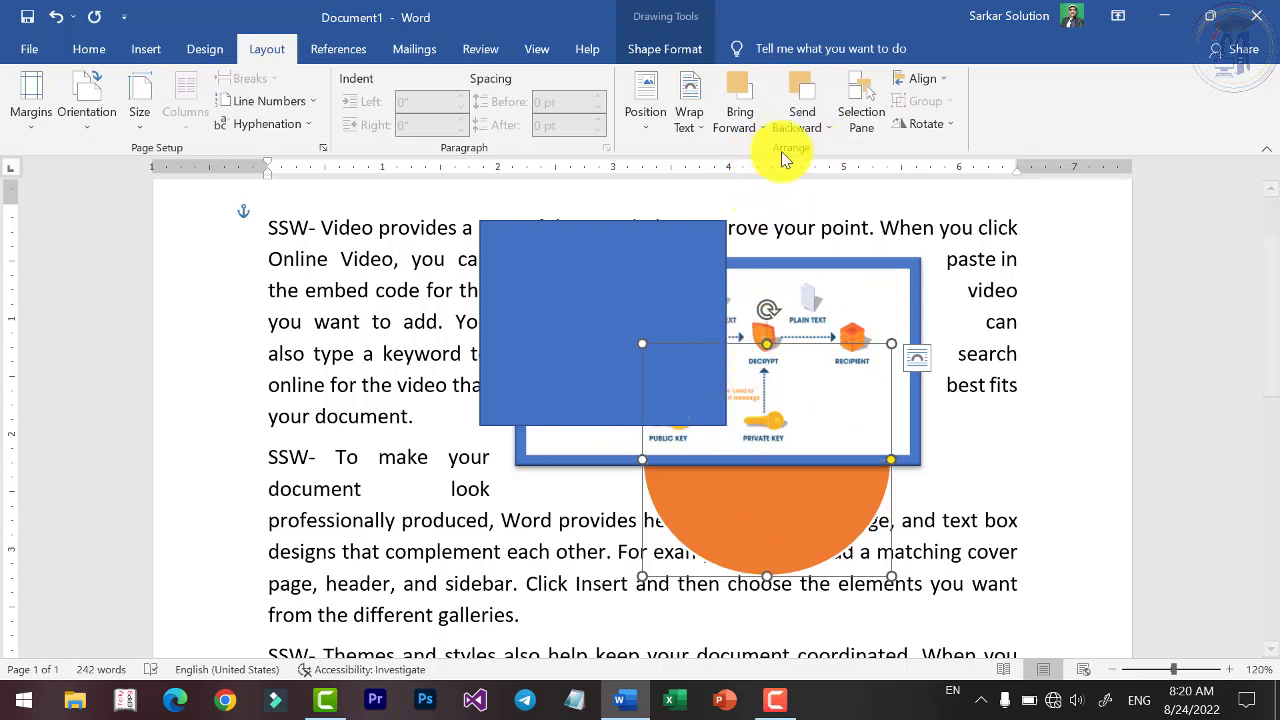
# Try the Bring Forward and Send Backward options on the pie again, then select the blue rectangle.
pyautogui.click(818, 132)
pyautogui.click(745, 125)
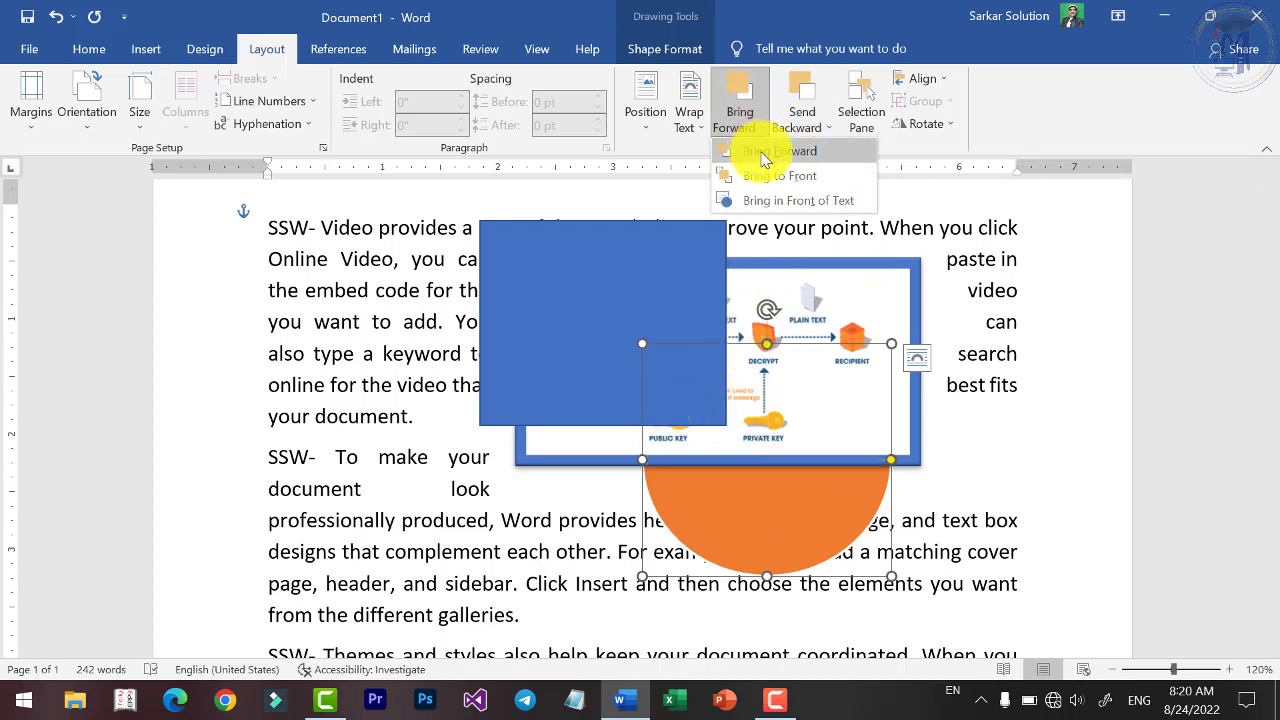
pyautogui.click(770, 151)
pyautogui.click(748, 128)
pyautogui.click(770, 151)
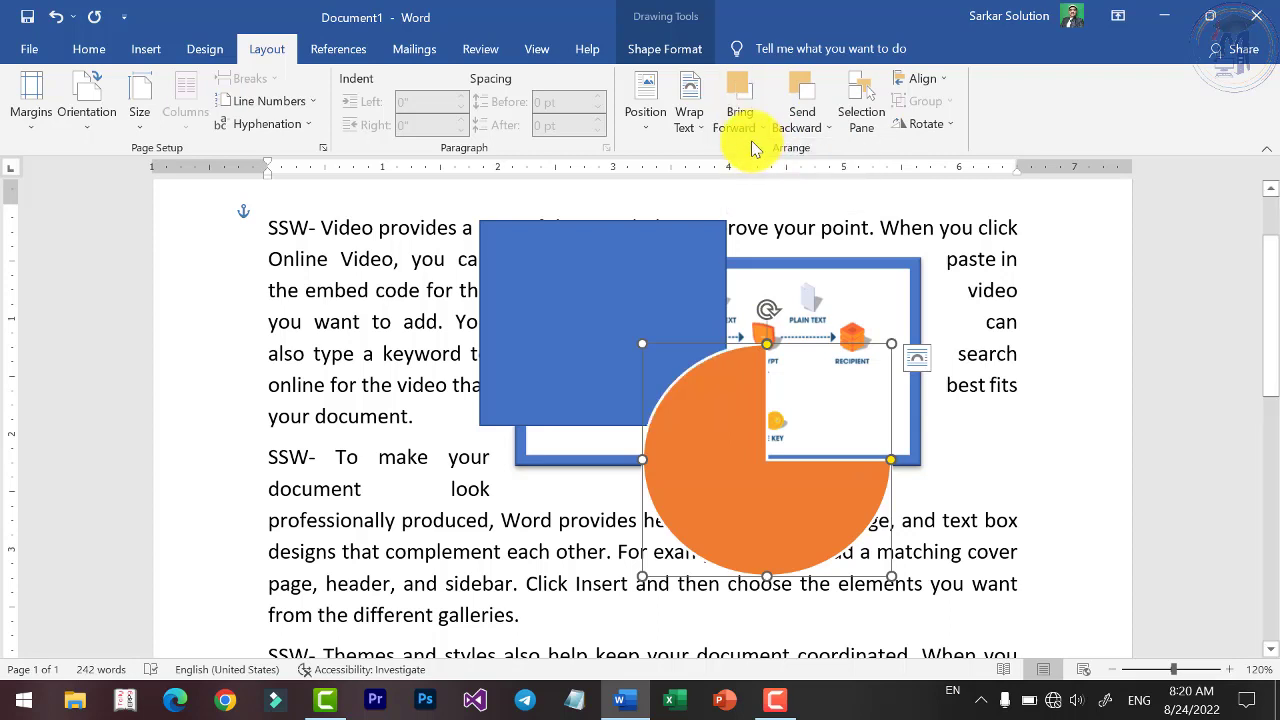
pyautogui.click(745, 125)
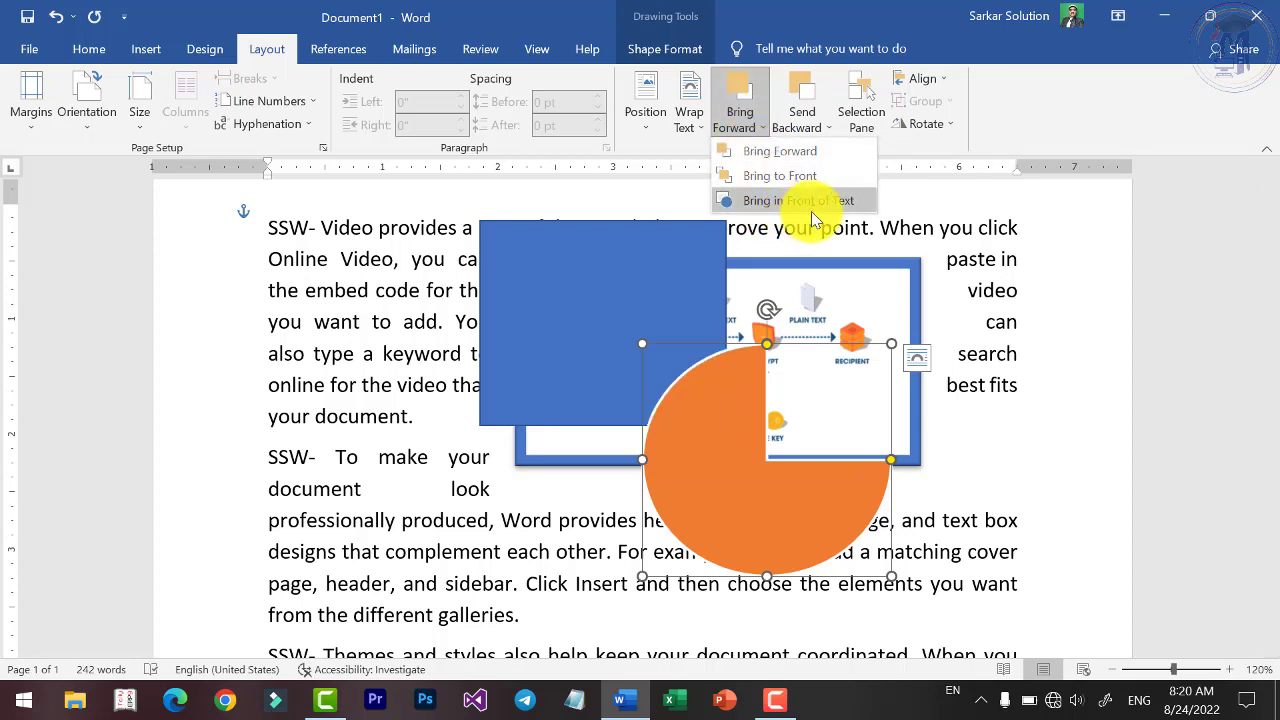
pyautogui.click(813, 205)
pyautogui.click(818, 108)
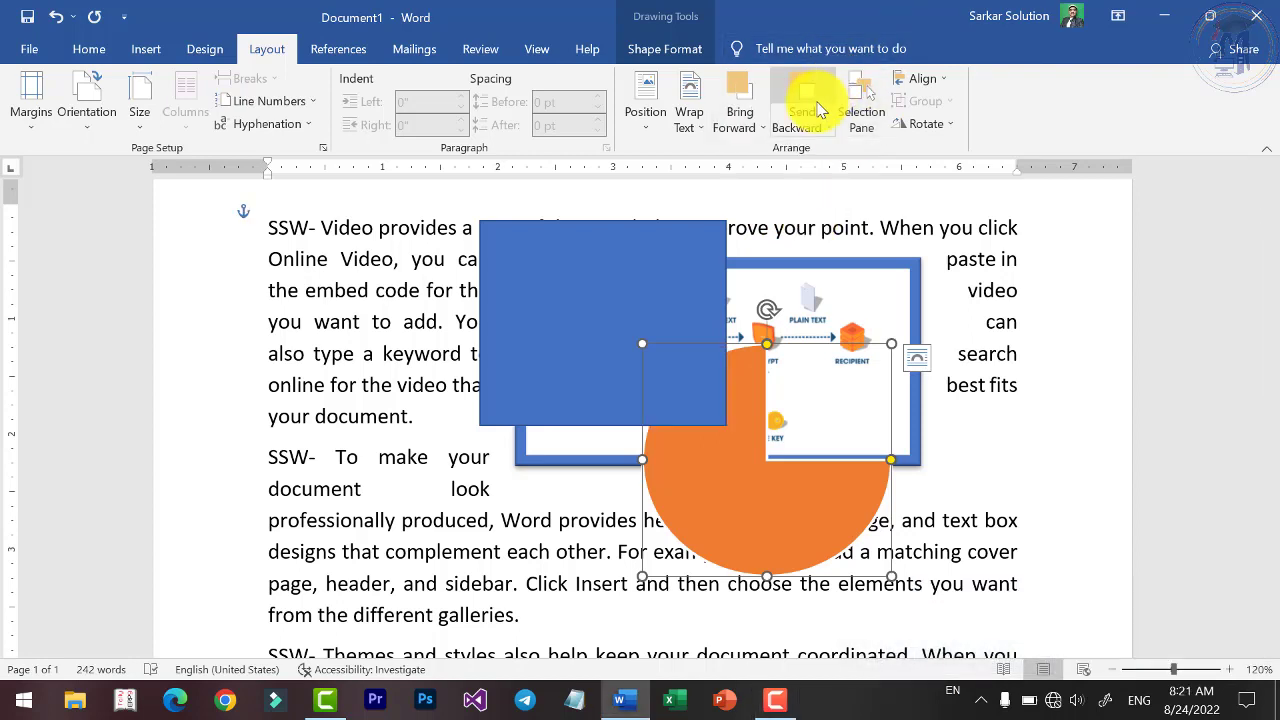
pyautogui.click(806, 127)
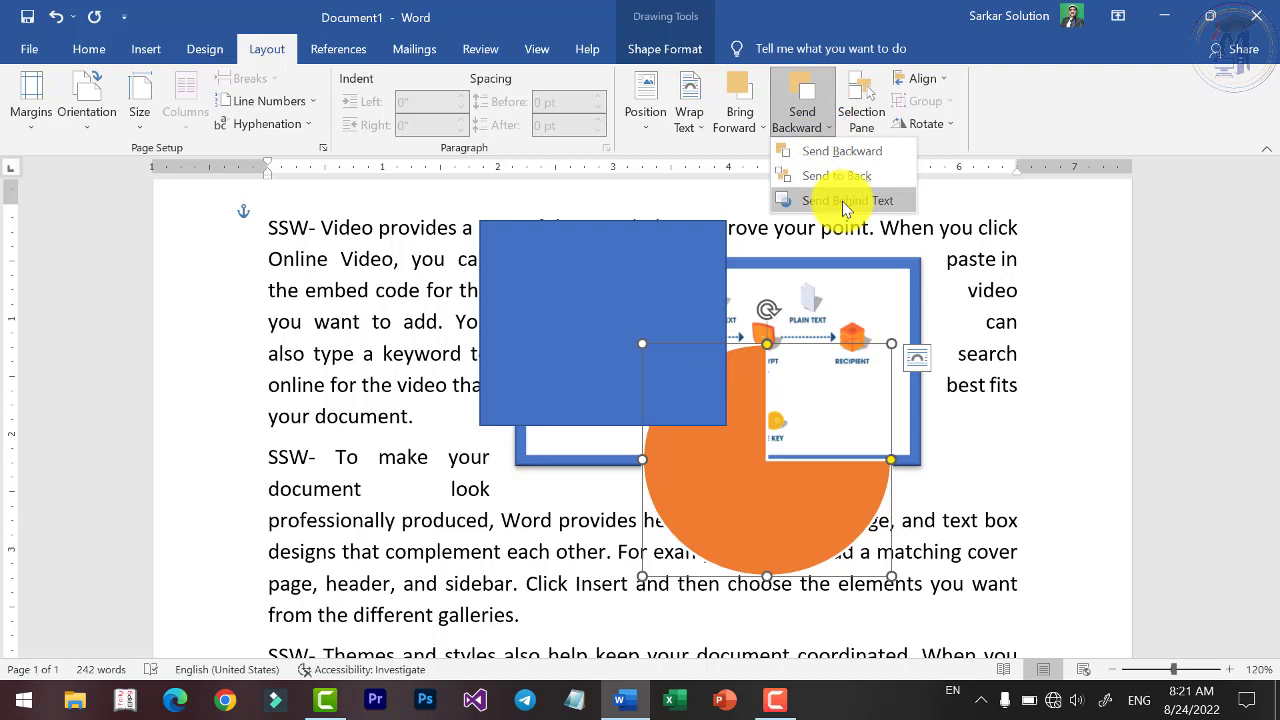
pyautogui.press('Escape')
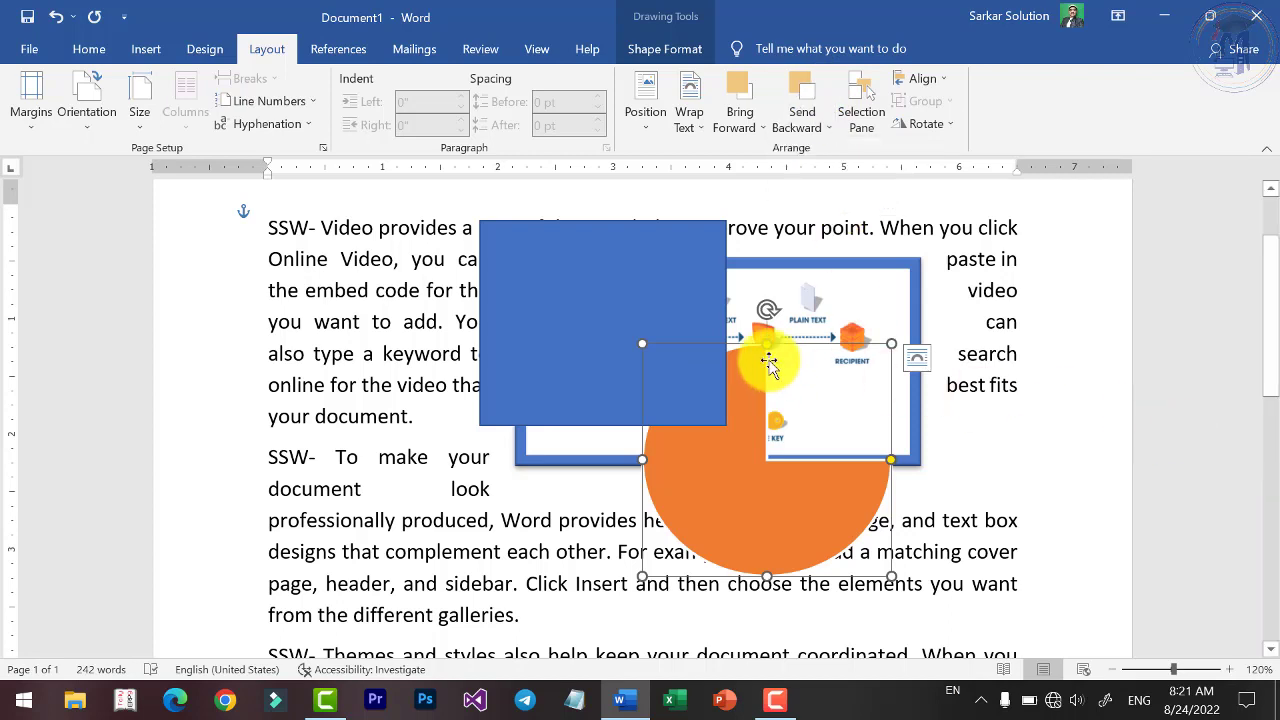
pyautogui.click(700, 315)
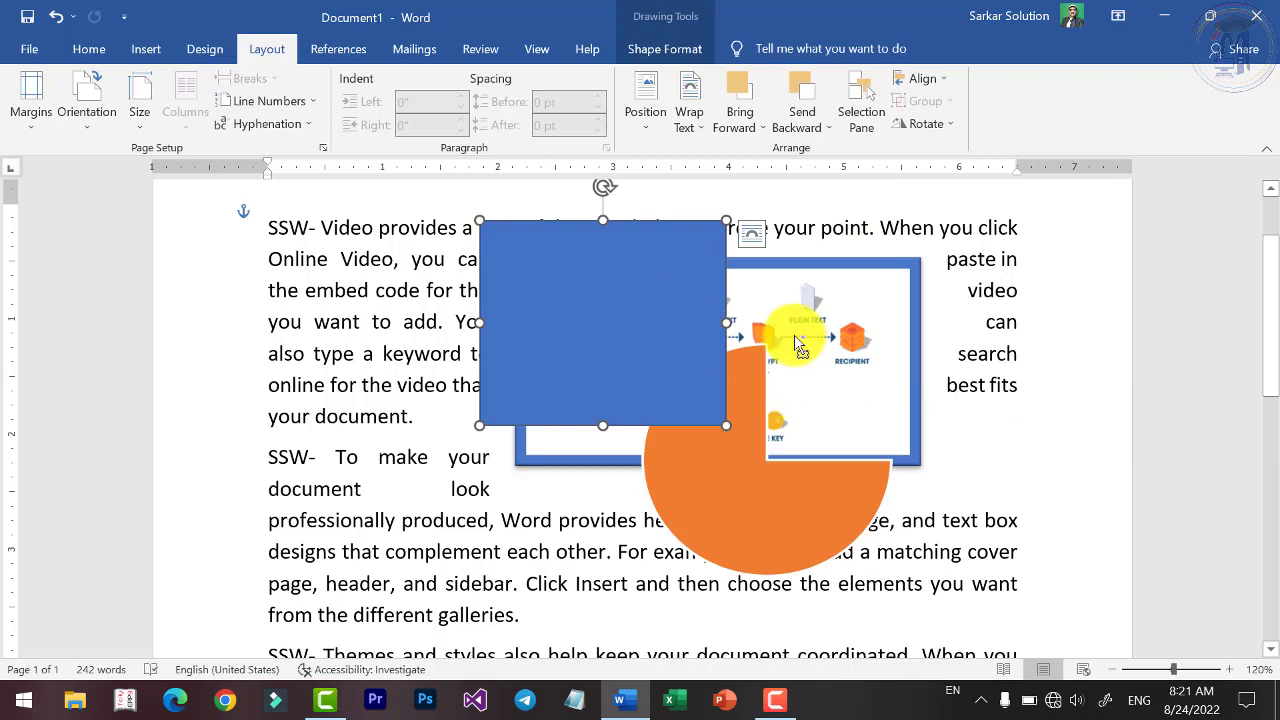
# Group the rectangle, picture and orange pie, then drag the group to reposition it.
pyautogui.keyDown('shift'); pyautogui.click(800, 295); pyautogui.keyUp('shift')
pyautogui.keyDown('shift'); pyautogui.click(740, 472); pyautogui.keyUp('shift')
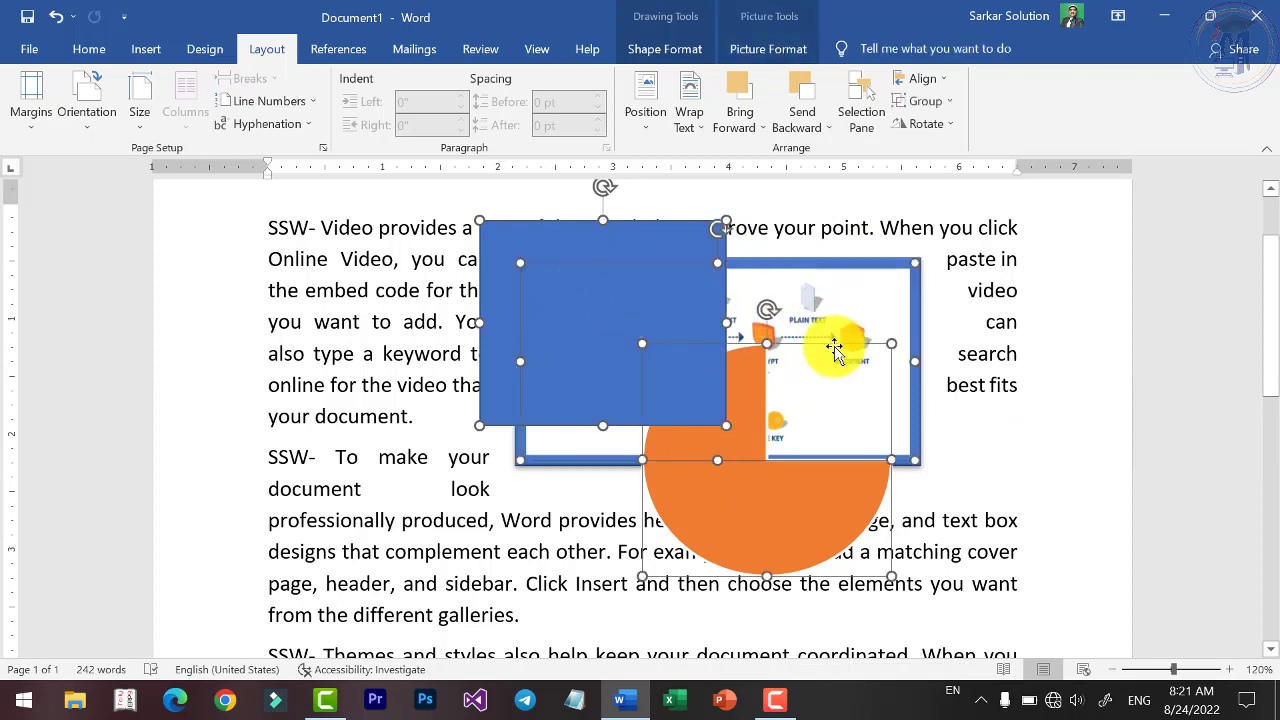
pyautogui.click(951, 101)
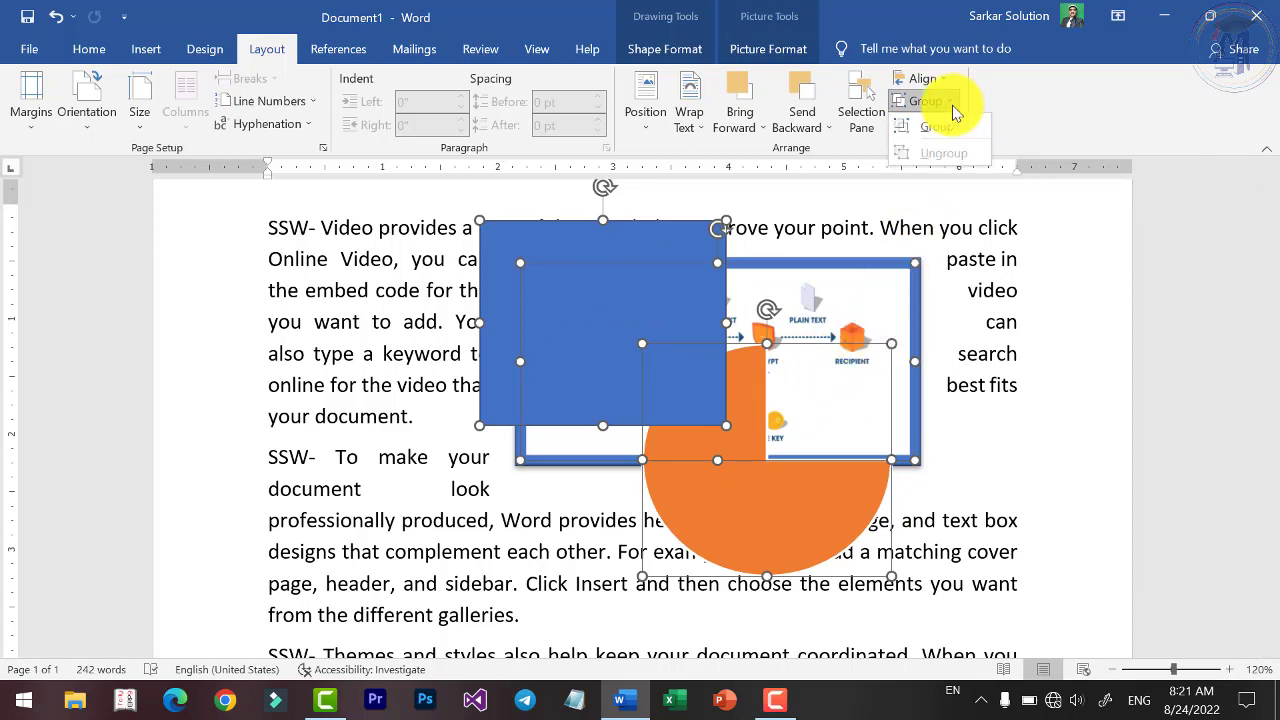
pyautogui.click(925, 127)
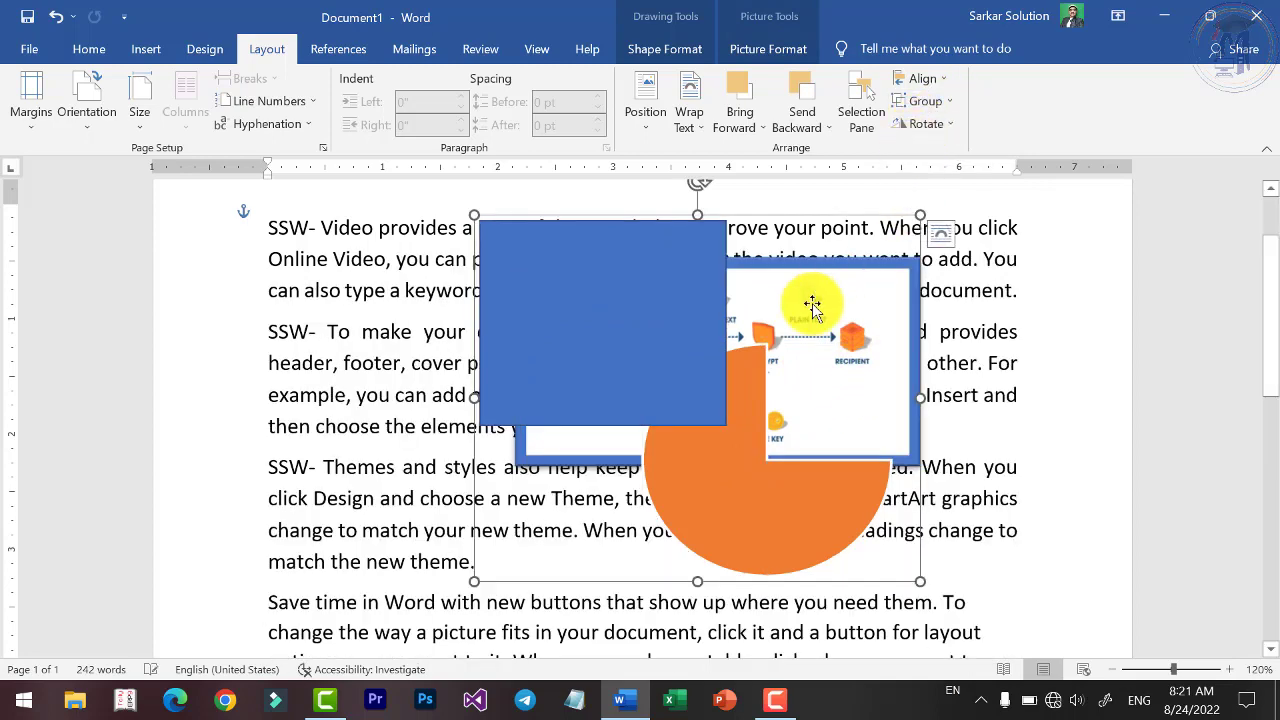
pyautogui.moveTo(792, 338); pyautogui.dragTo(727, 348)
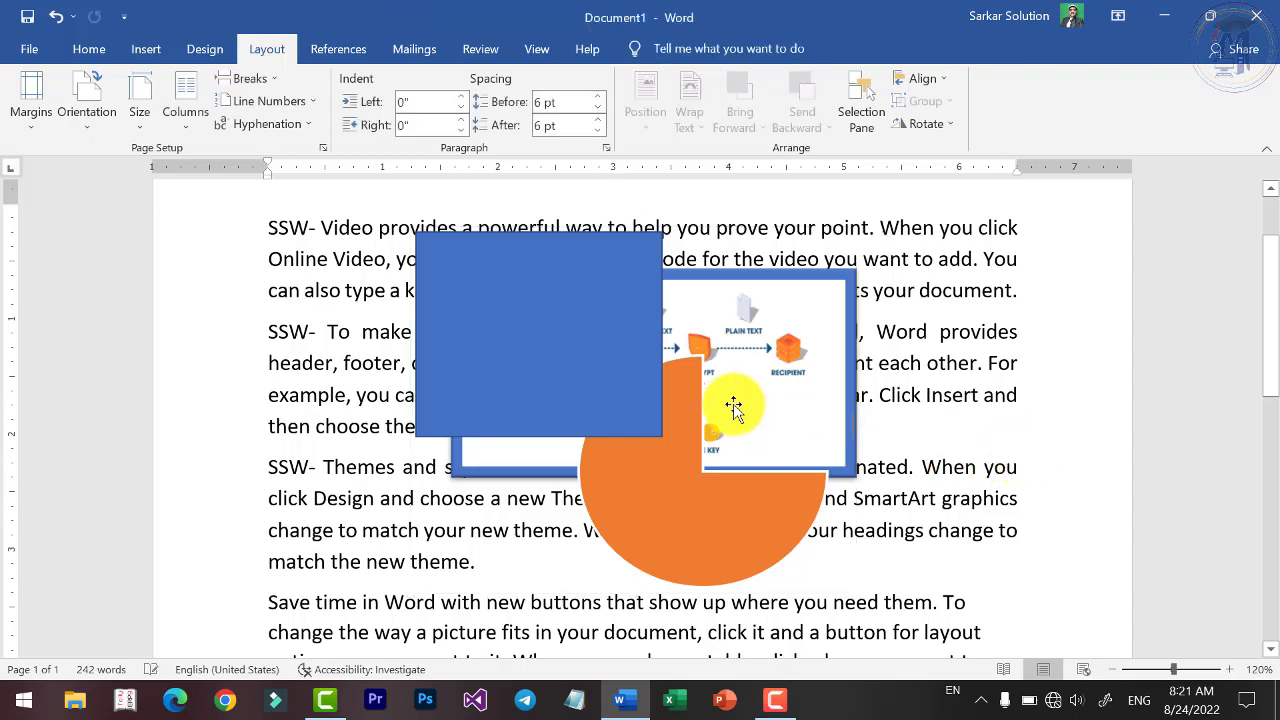
pyautogui.moveTo(678, 502); pyautogui.dragTo(760, 383)
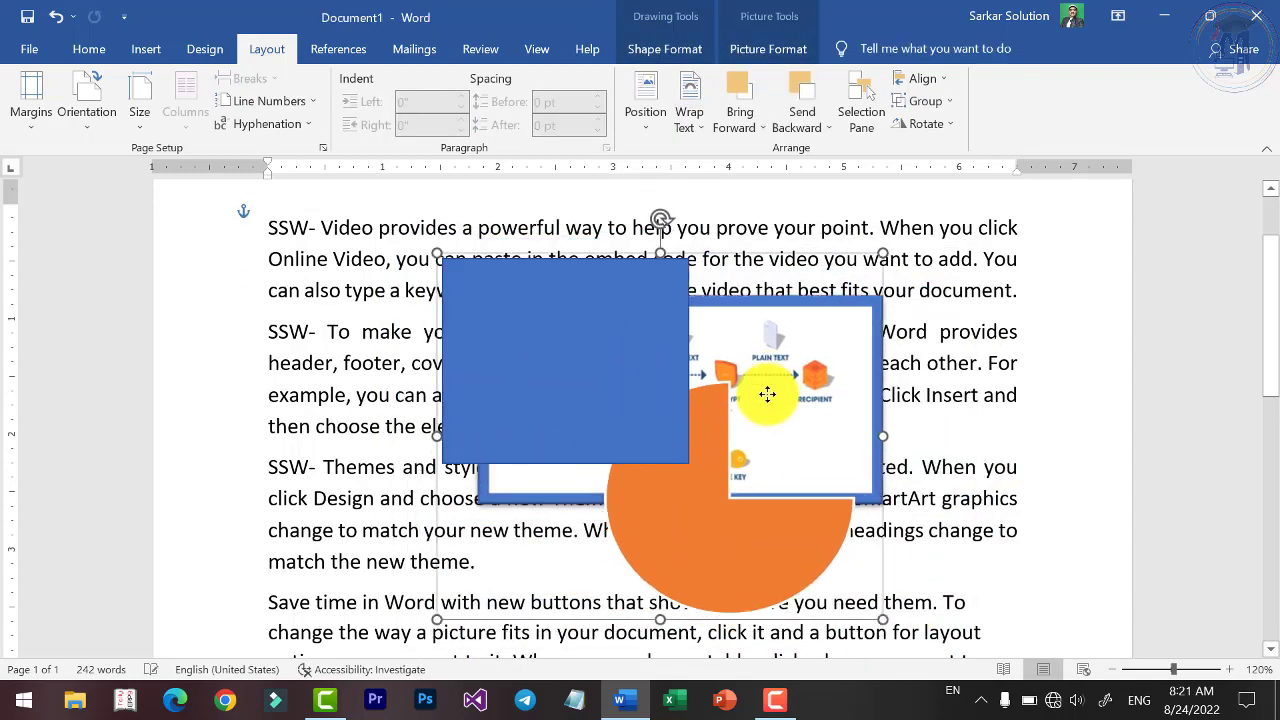
# Ungroup the objects and set their text wrapping to Square.
pyautogui.click(922, 101)
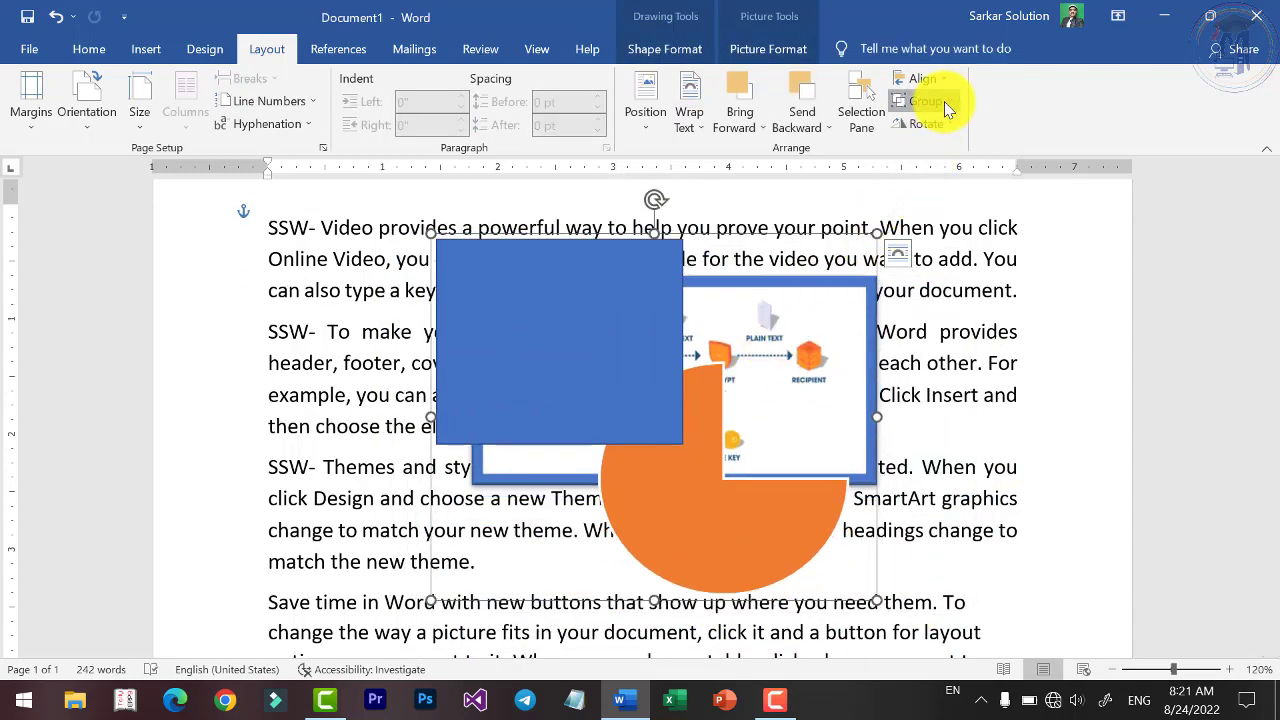
pyautogui.click(950, 154)
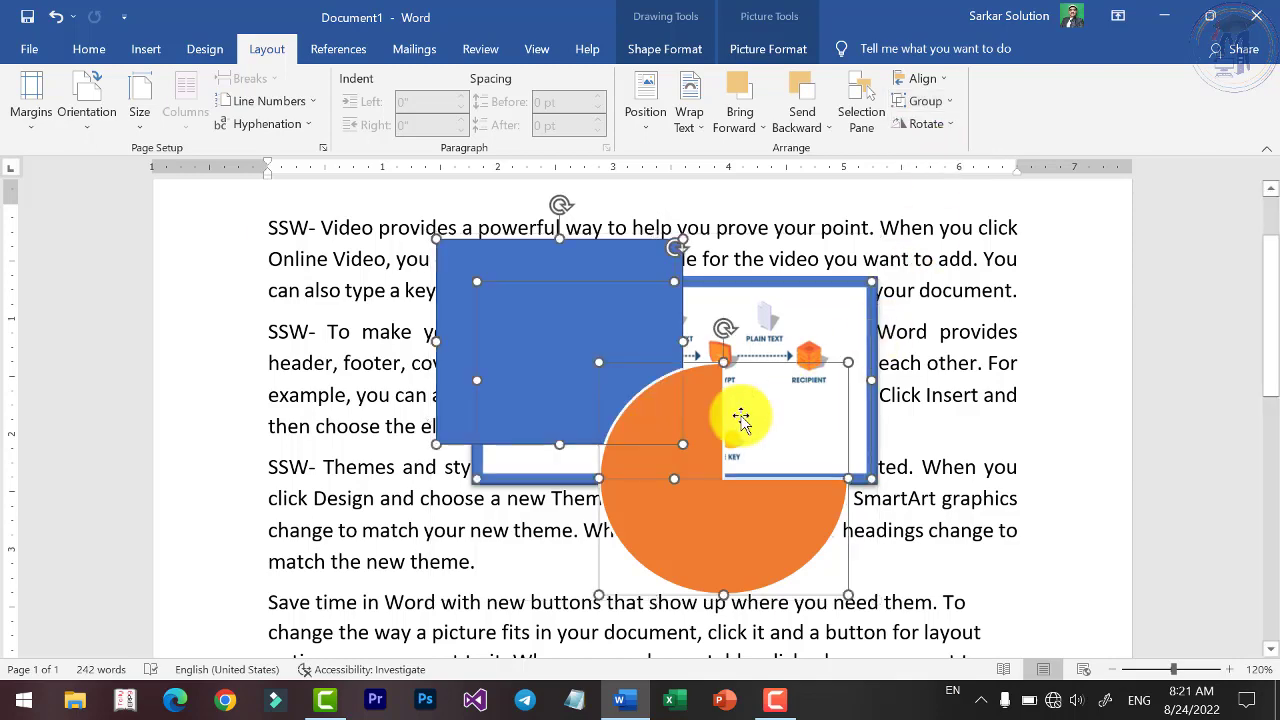
pyautogui.click(689, 111)
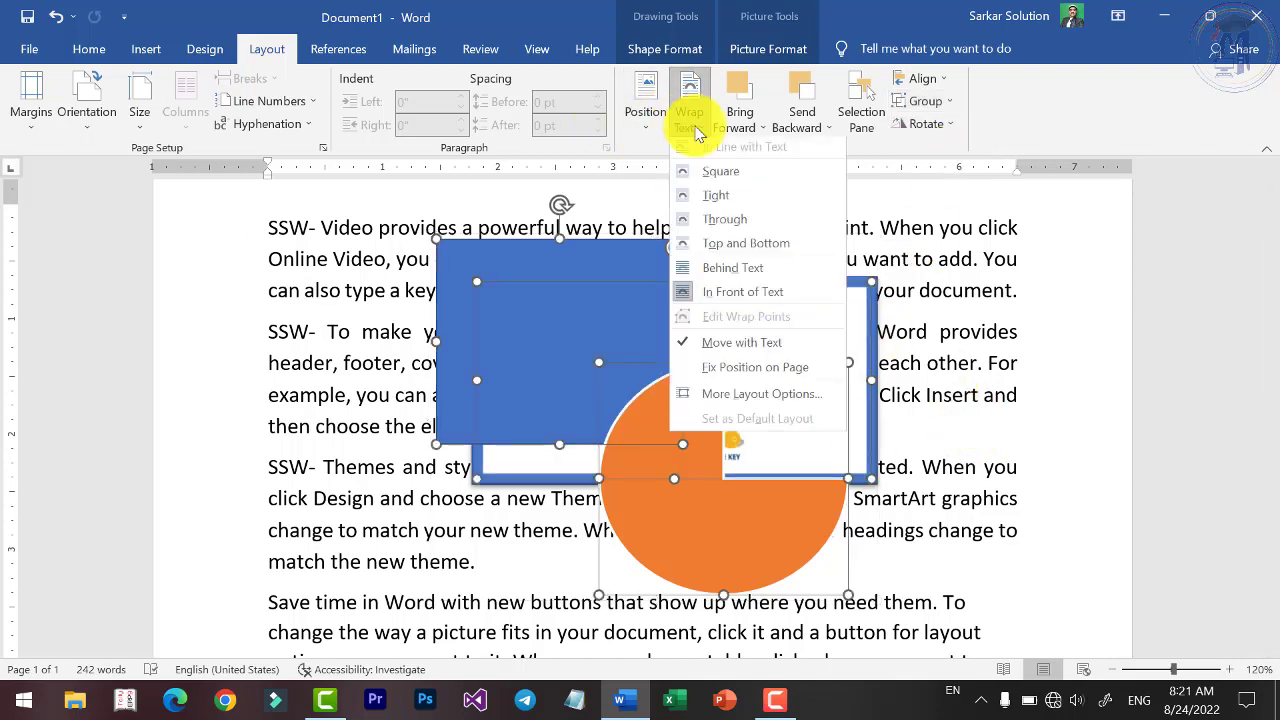
pyautogui.click(697, 169)
pyautogui.click(910, 428)
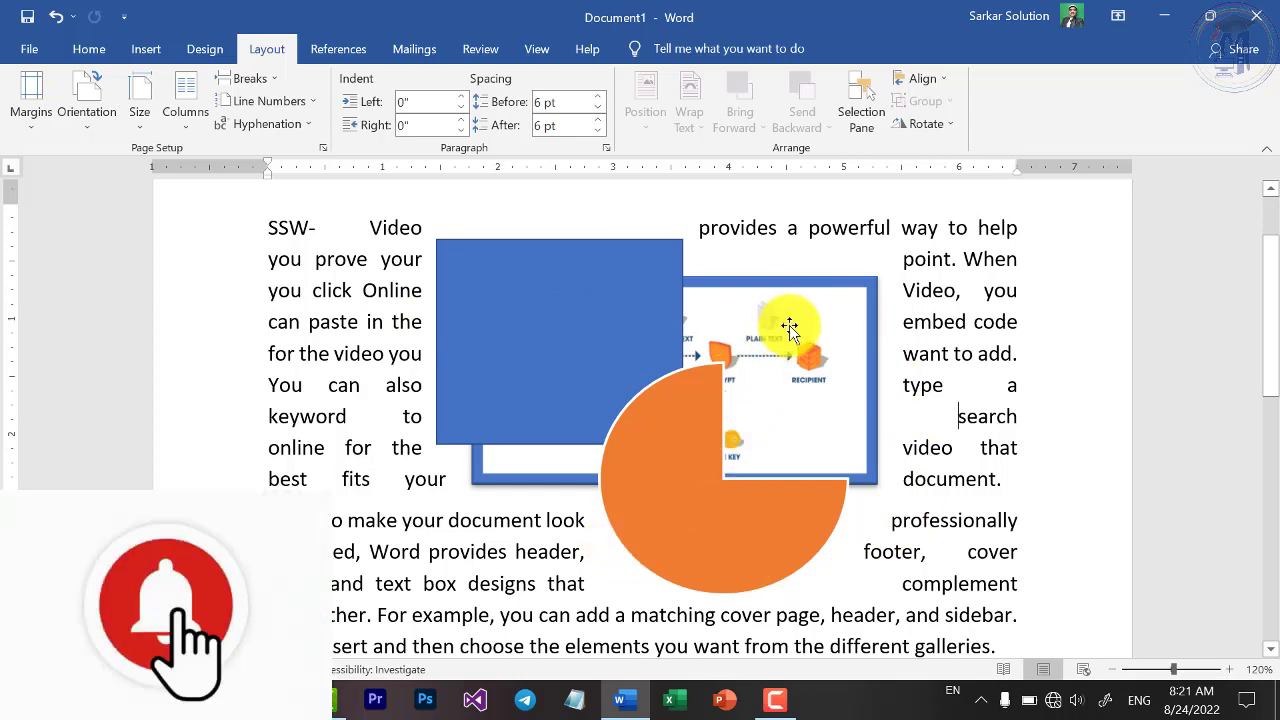
pyautogui.click(797, 374)
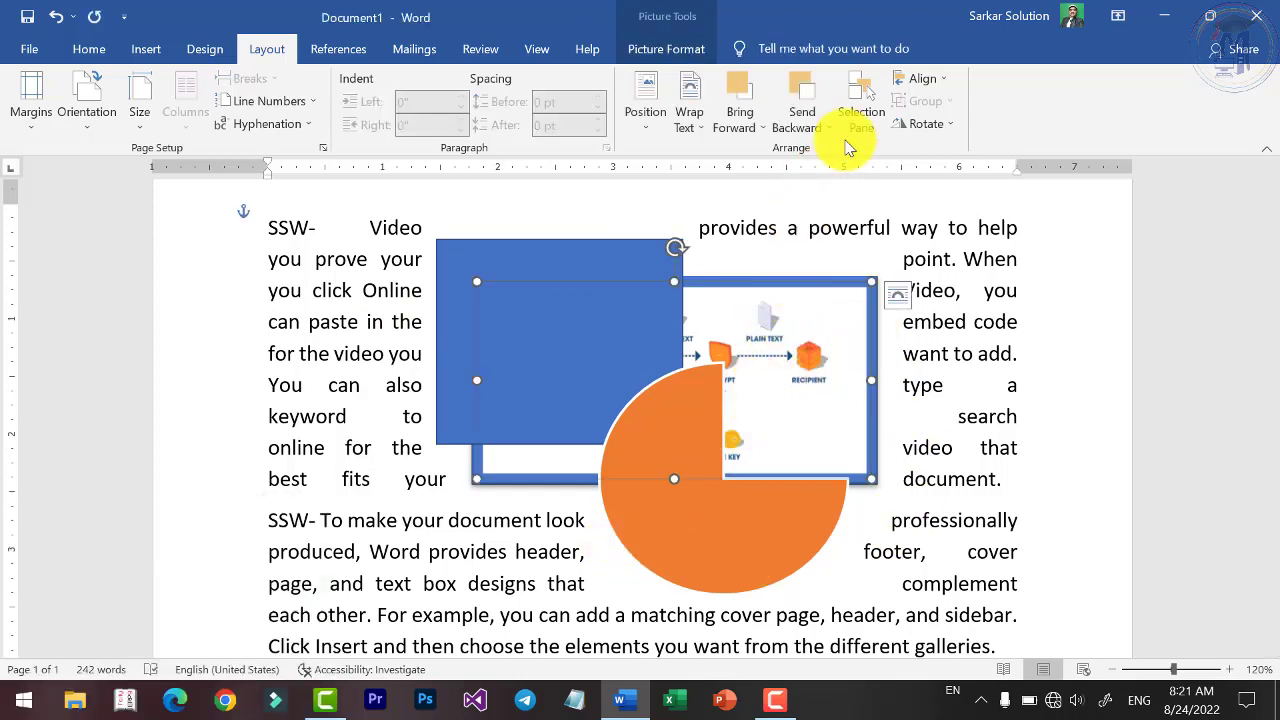
pyautogui.click(939, 78)
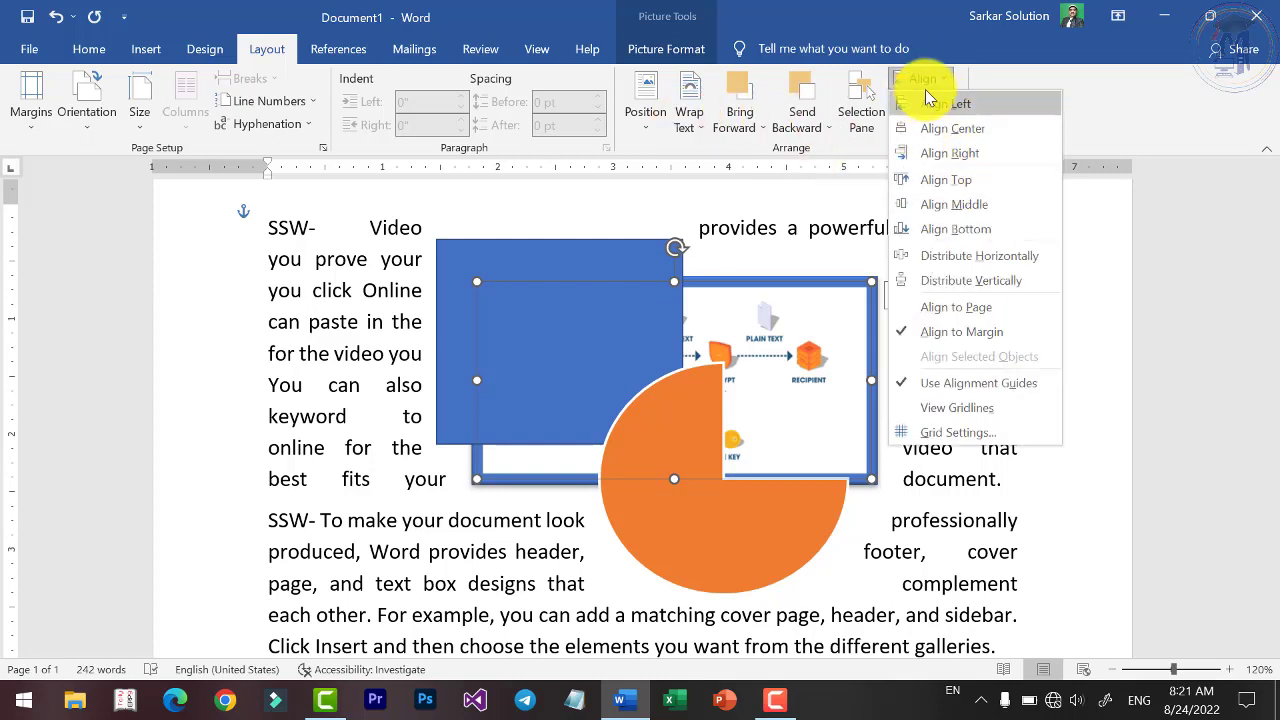
pyautogui.click(925, 80)
pyautogui.click(926, 123)
pyautogui.click(944, 148)
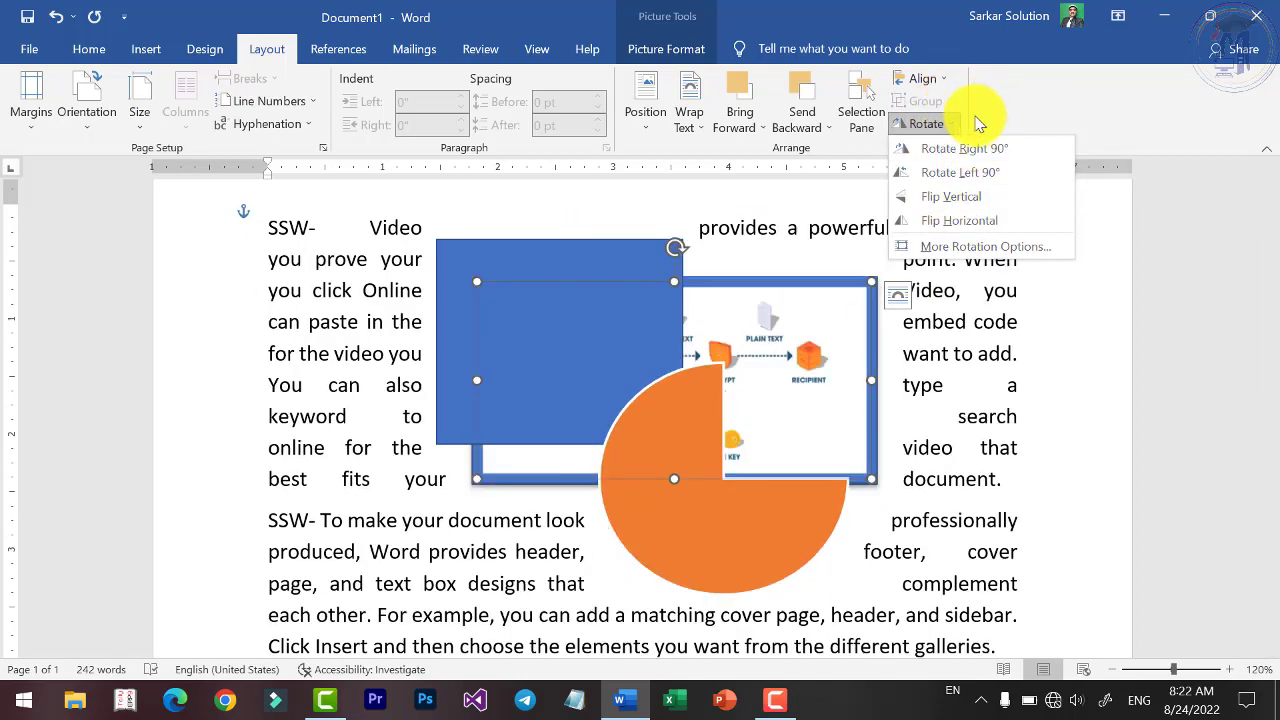
pyautogui.click(953, 122)
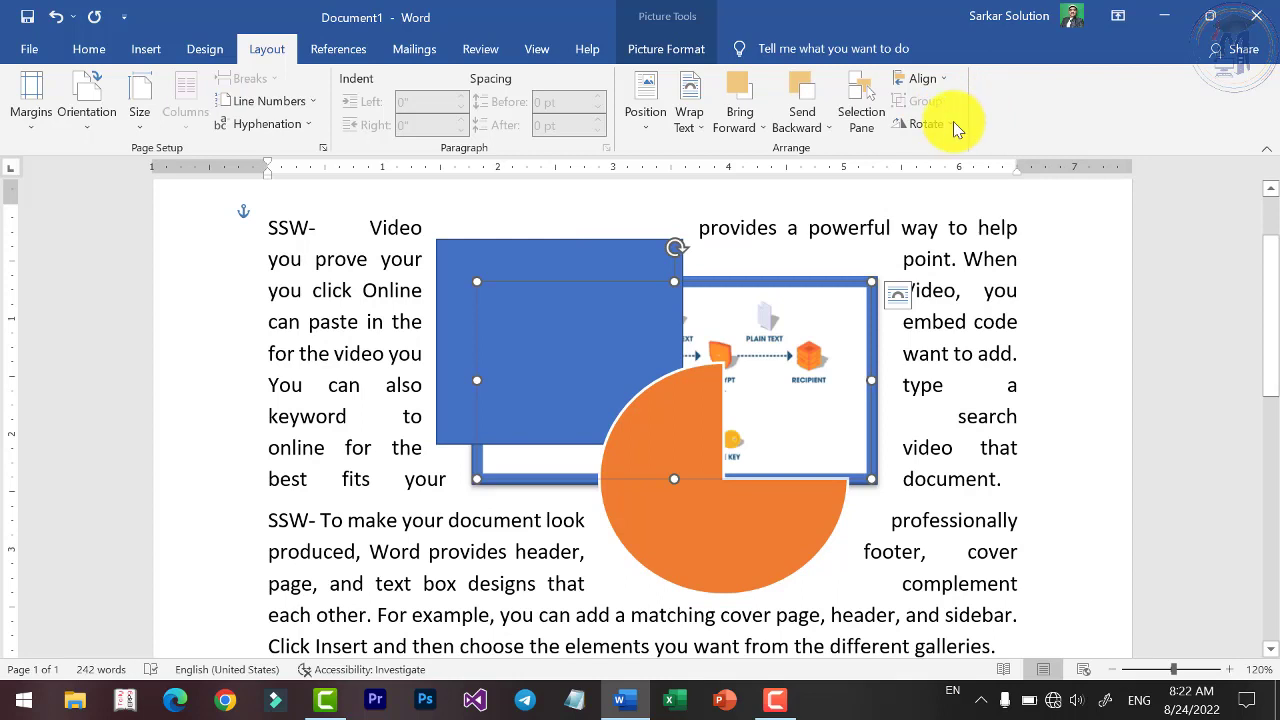
# In the Selection Pane, select Rectangle 2, then hide Rectangle 2 and the pie shape.
pyautogui.click(862, 118)
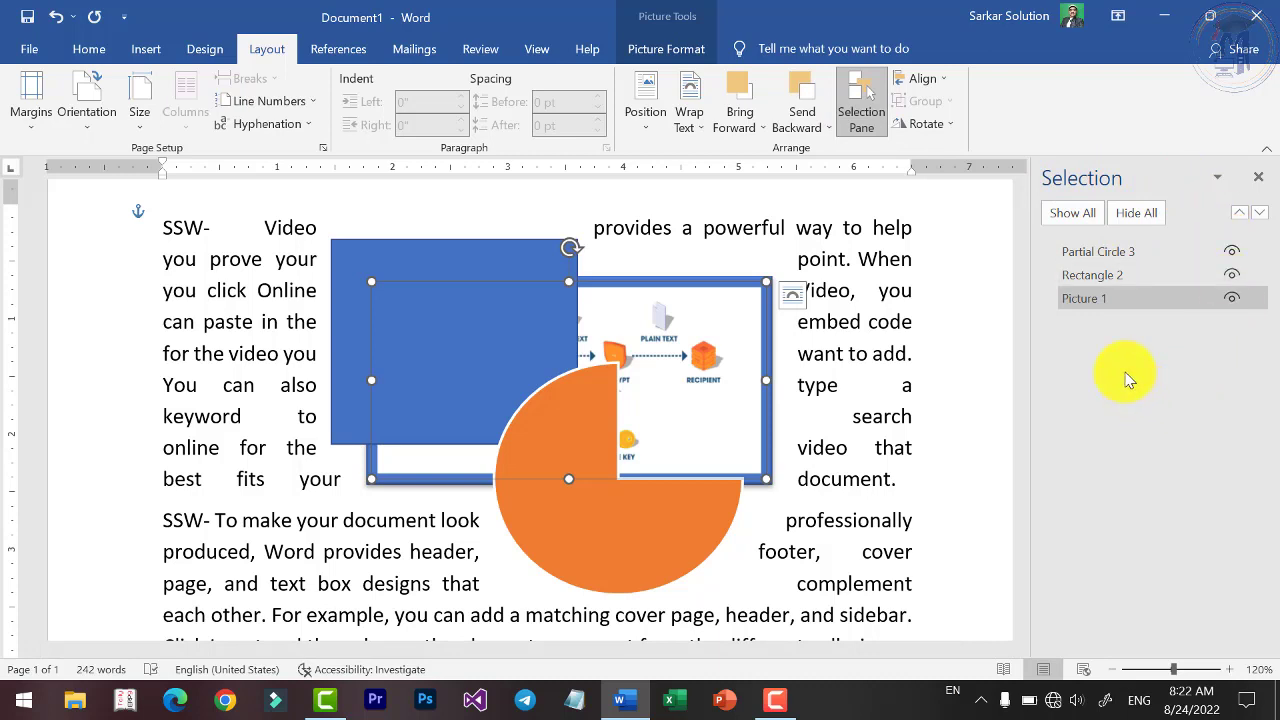
pyautogui.click(1105, 273)
pyautogui.click(1105, 250)
pyautogui.click(1105, 274)
pyautogui.click(1106, 298)
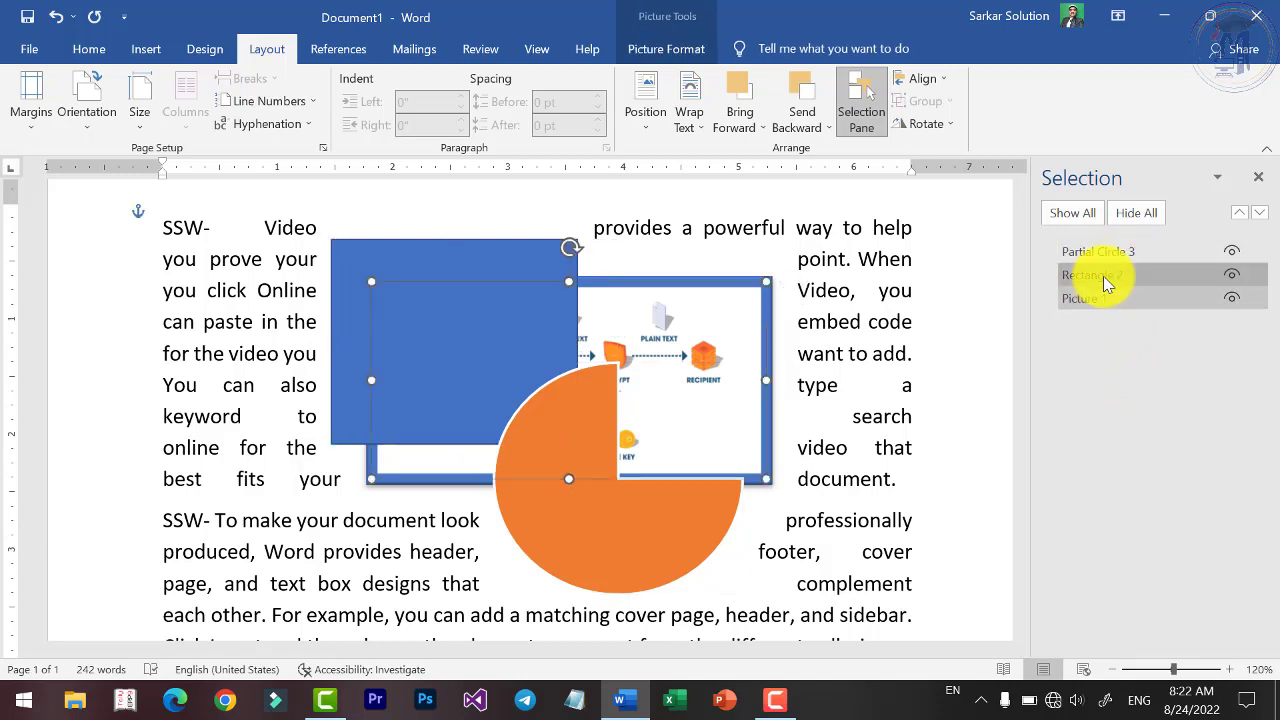
pyautogui.click(1103, 276)
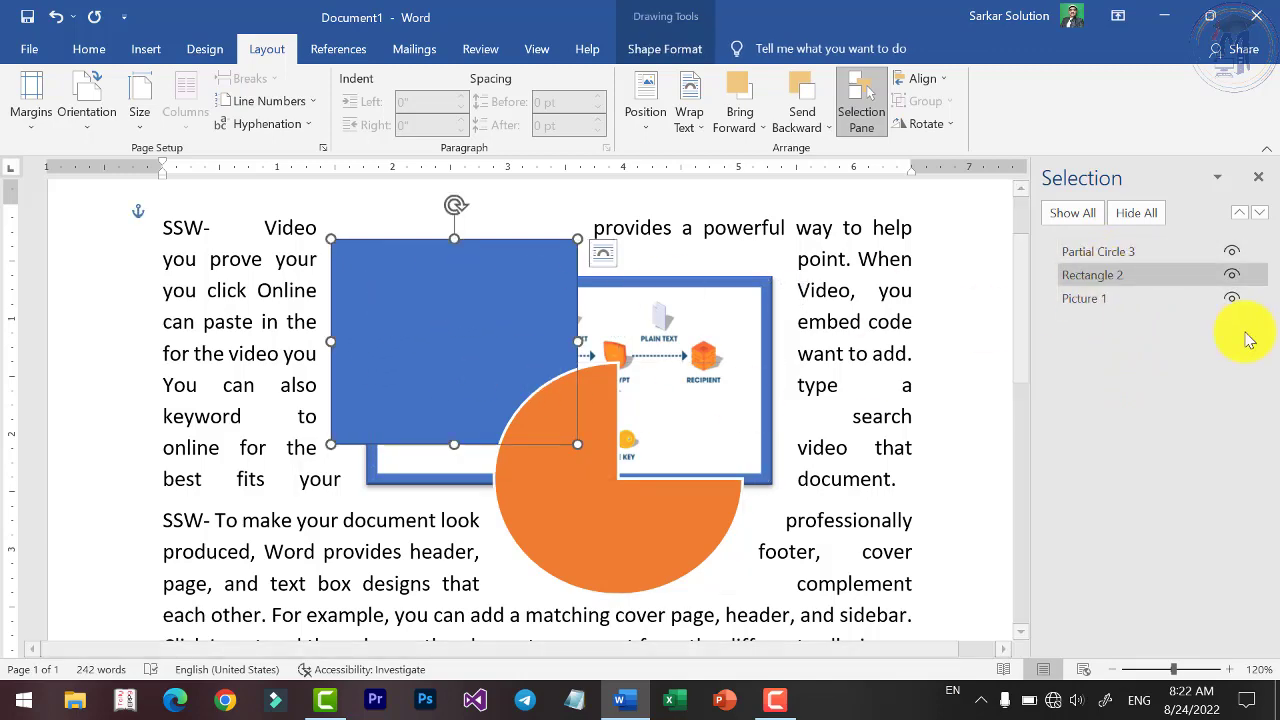
pyautogui.click(1232, 275)
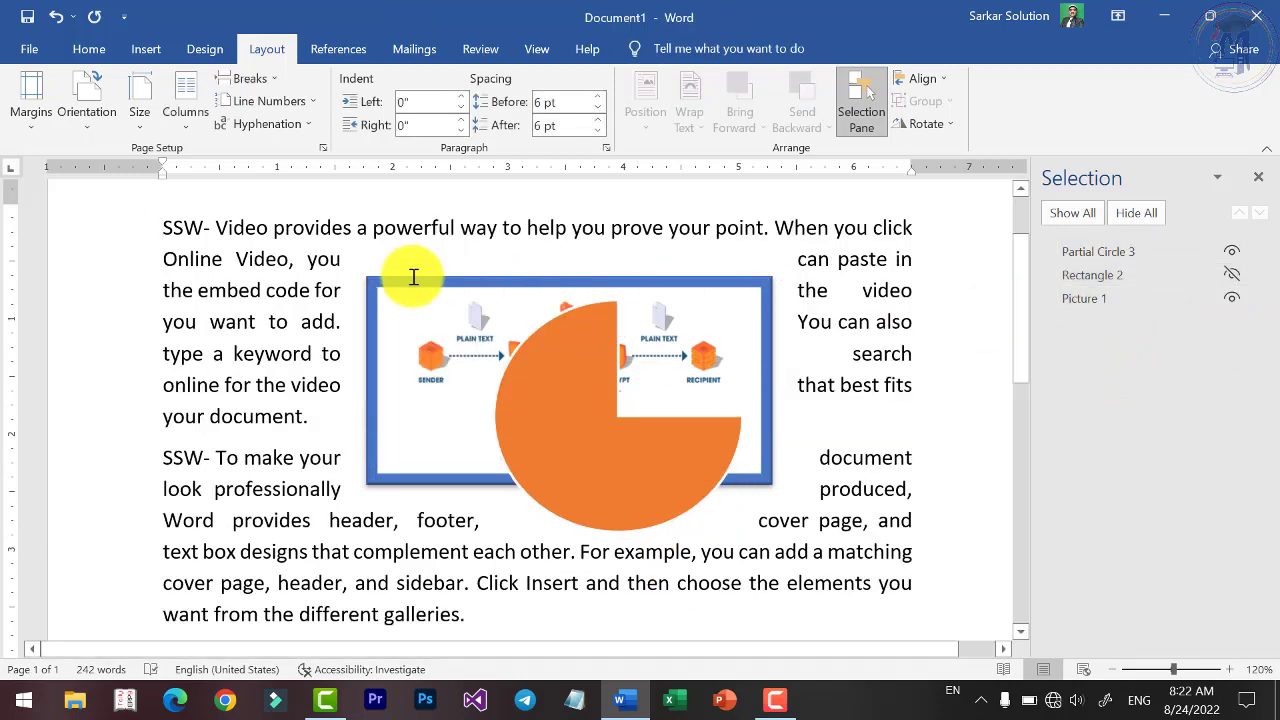
pyautogui.click(1232, 251)
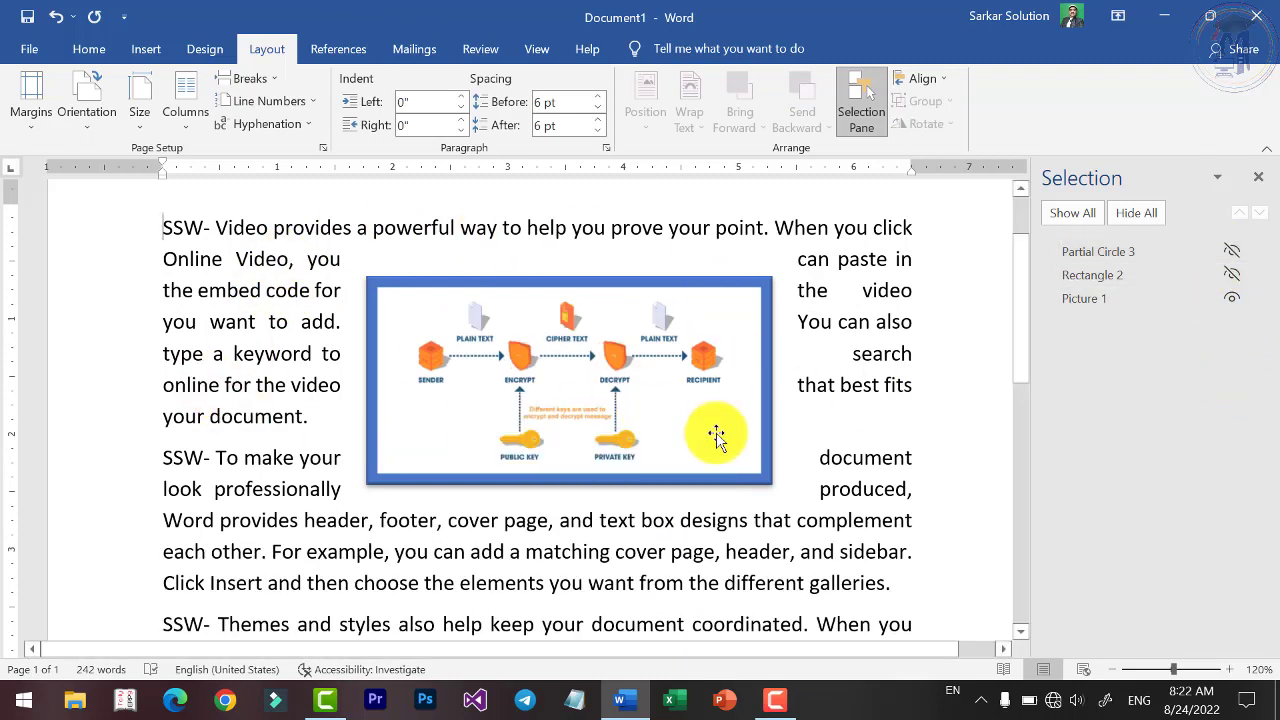
# Use Hide All and Show All so every object is visible again.
pyautogui.click(1078, 216)
pyautogui.click(1120, 228)
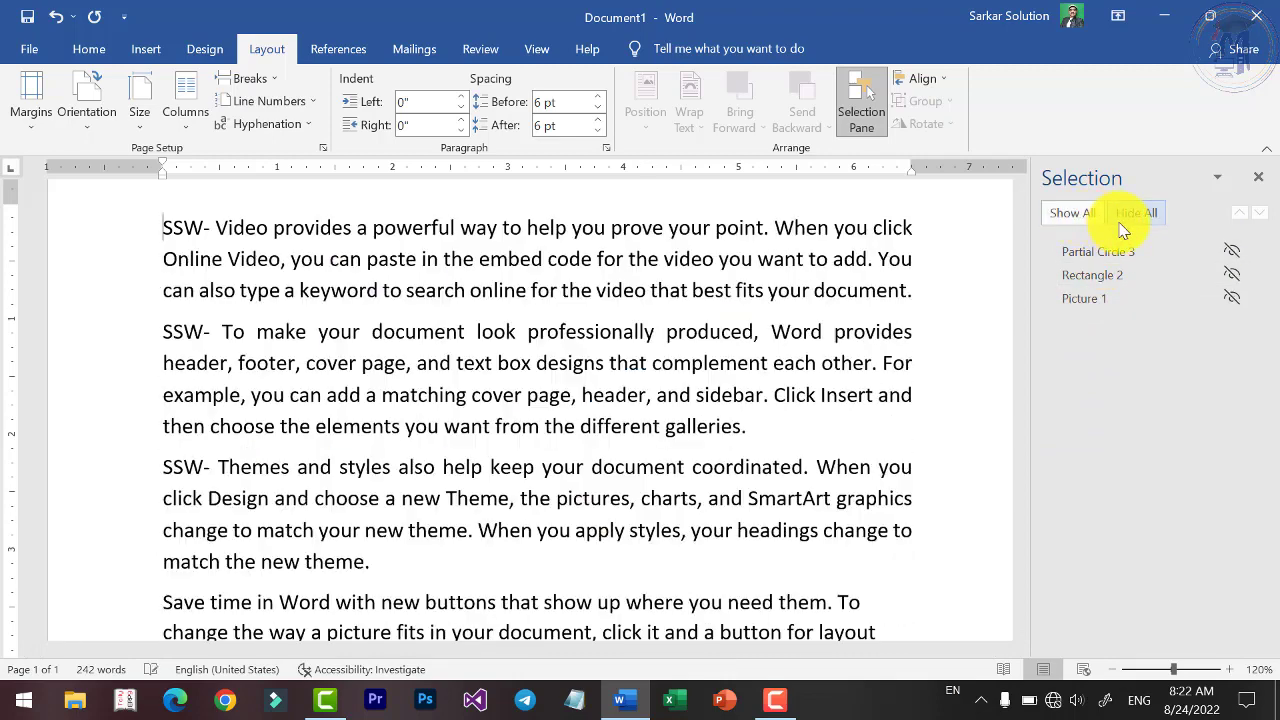
pyautogui.click(1085, 218)
pyautogui.click(1130, 216)
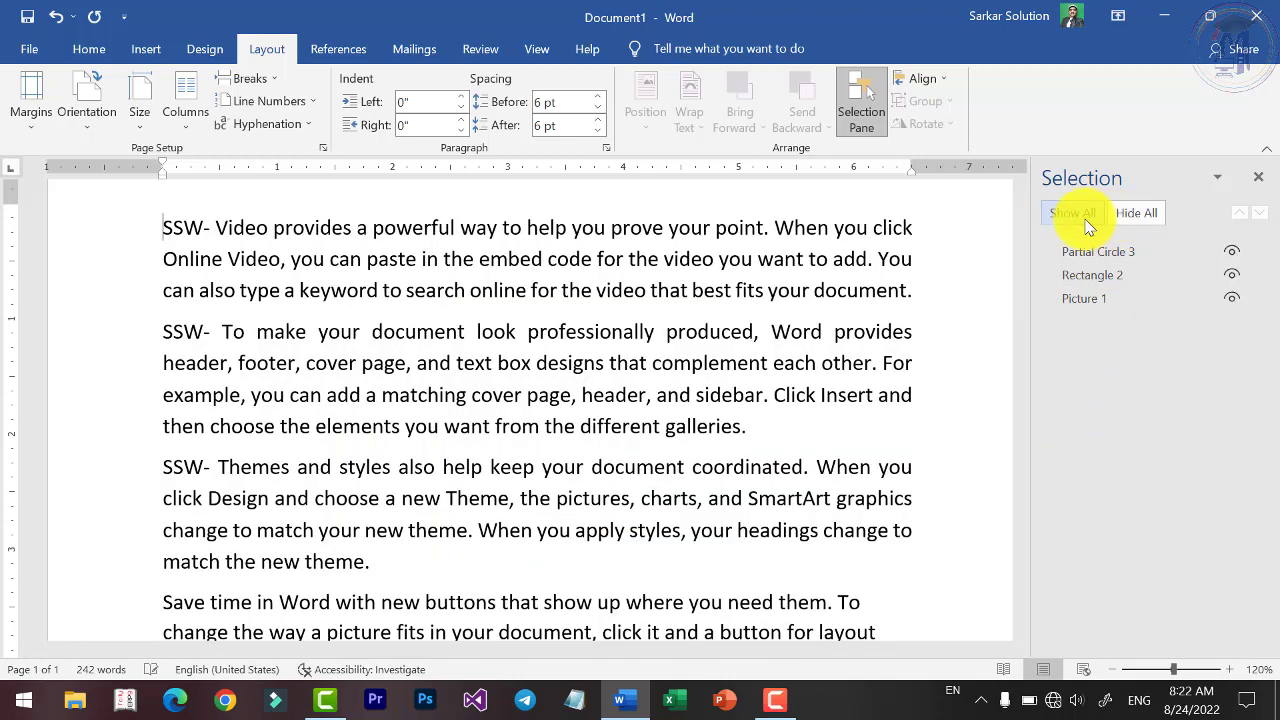
pyautogui.click(1071, 214)
# Check the pane's options list, then close the Selection Pane.
pyautogui.click(1215, 180)
pyautogui.click(1216, 180)
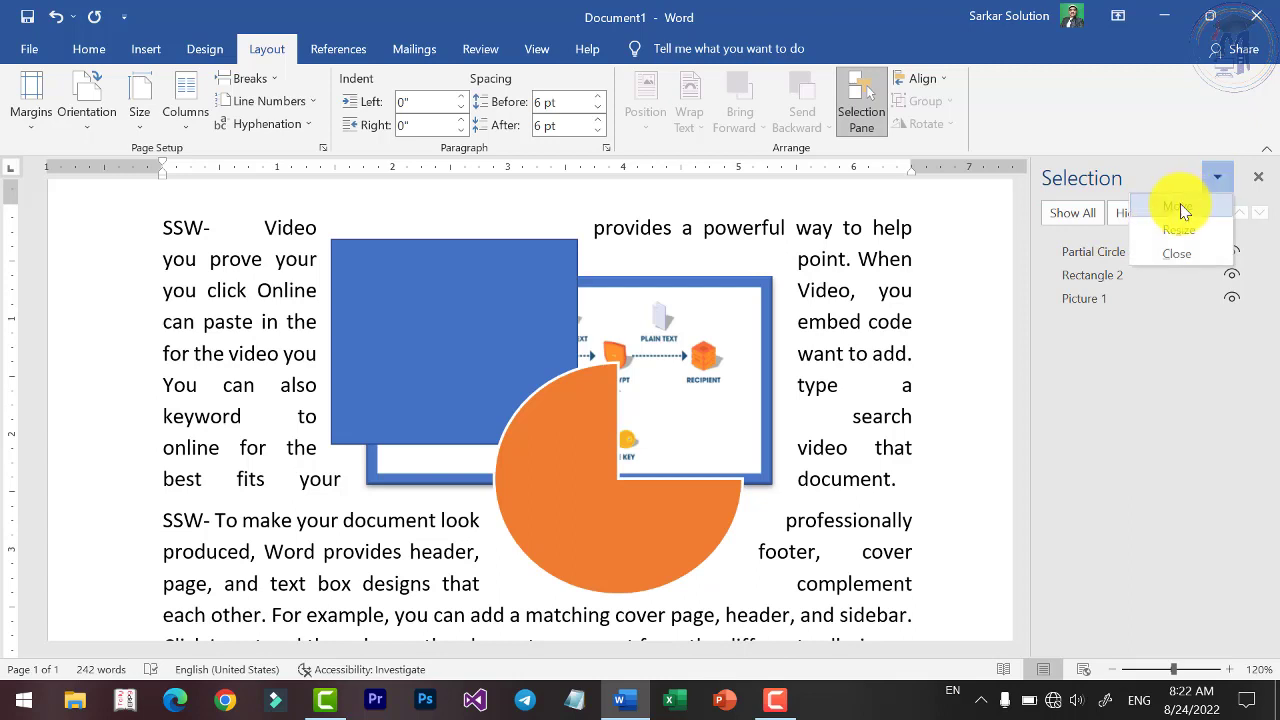
pyautogui.click(1217, 178)
pyautogui.press('Escape')
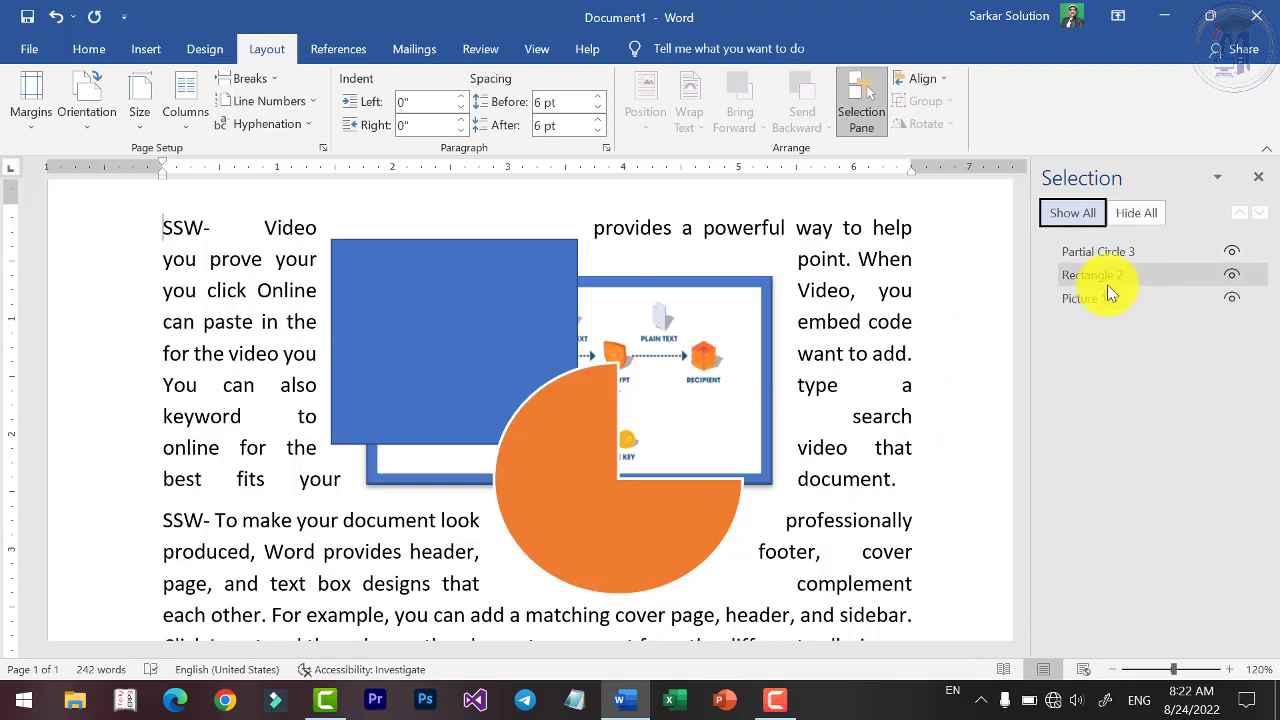
pyautogui.click(1260, 183)
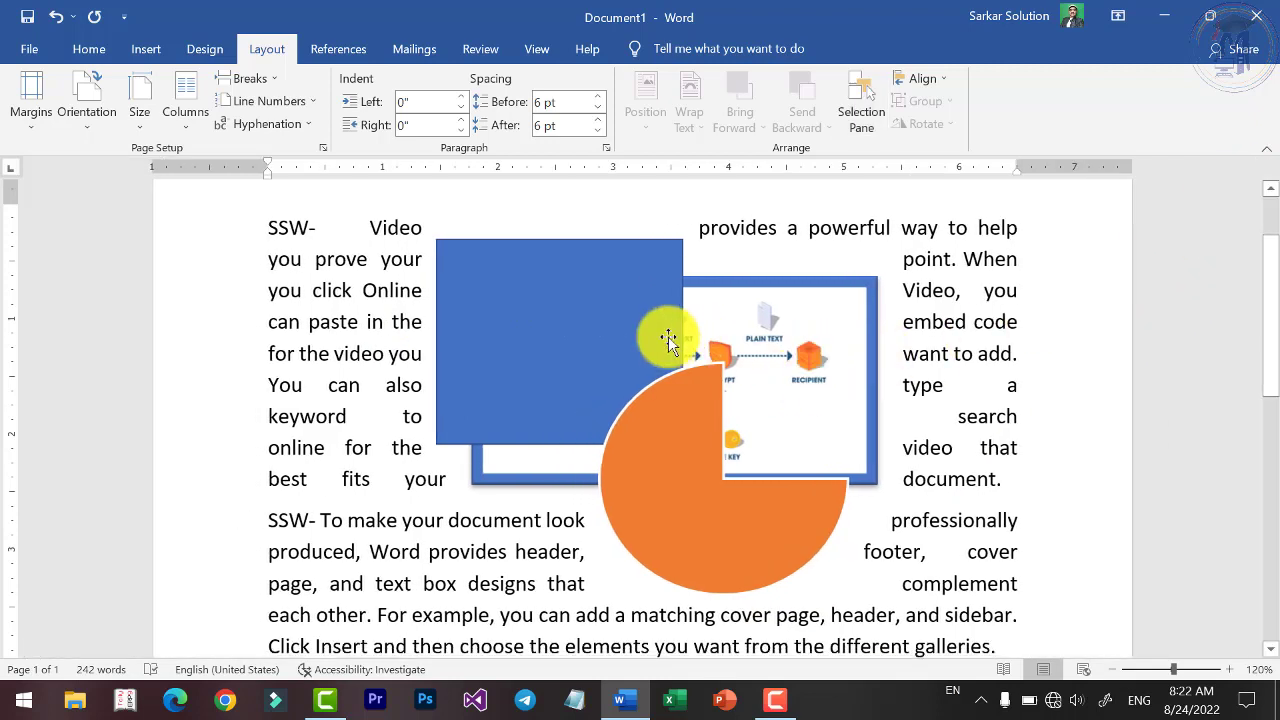
pyautogui.click(574, 320)
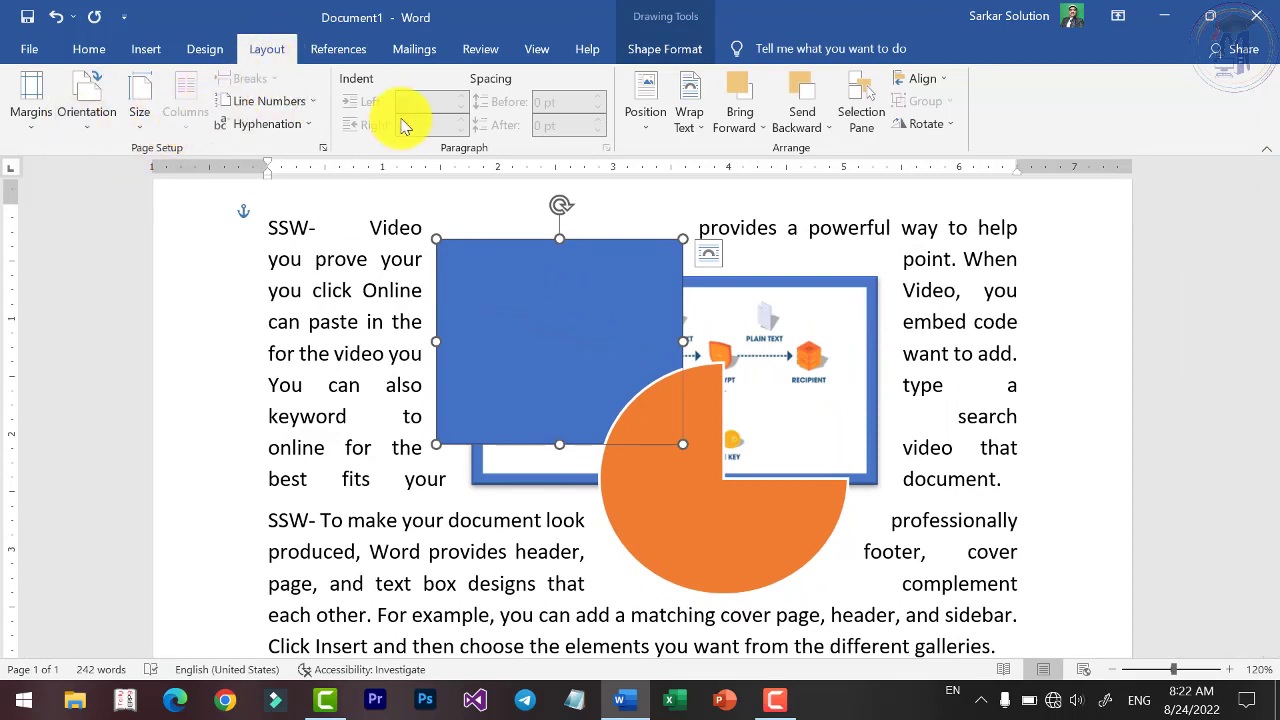
pyautogui.click(336, 353)
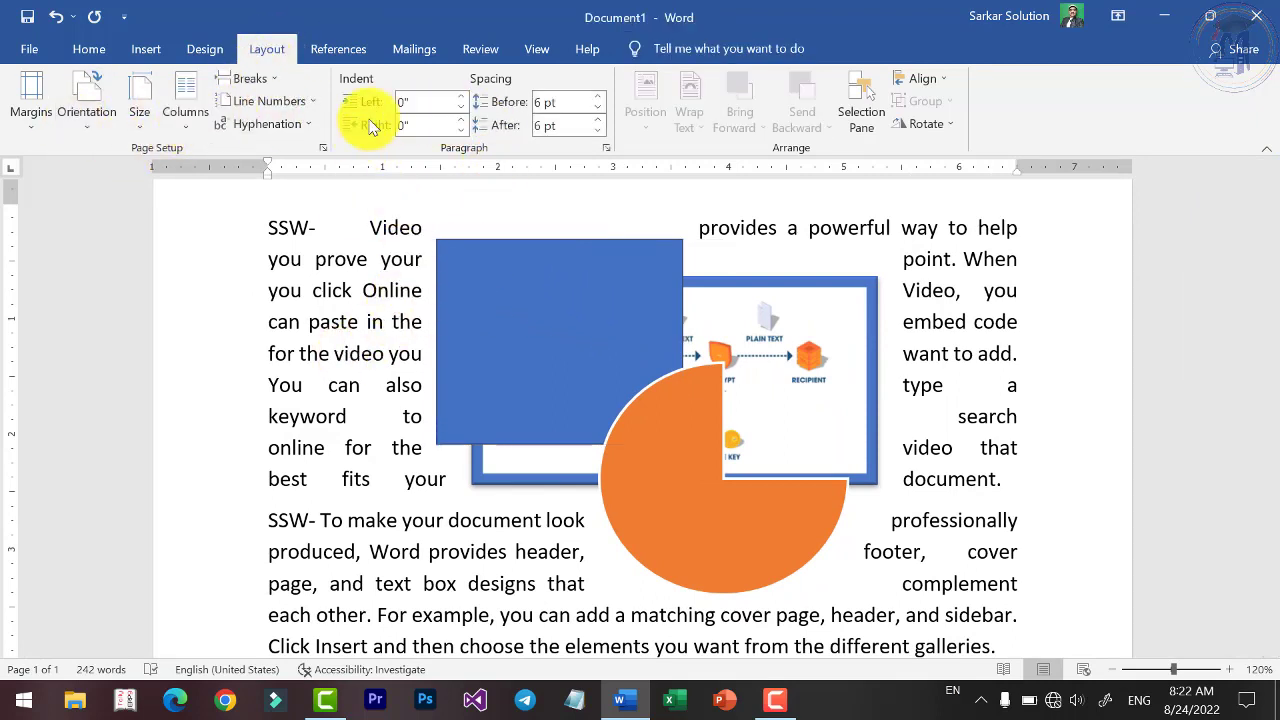
pyautogui.click(606, 148)
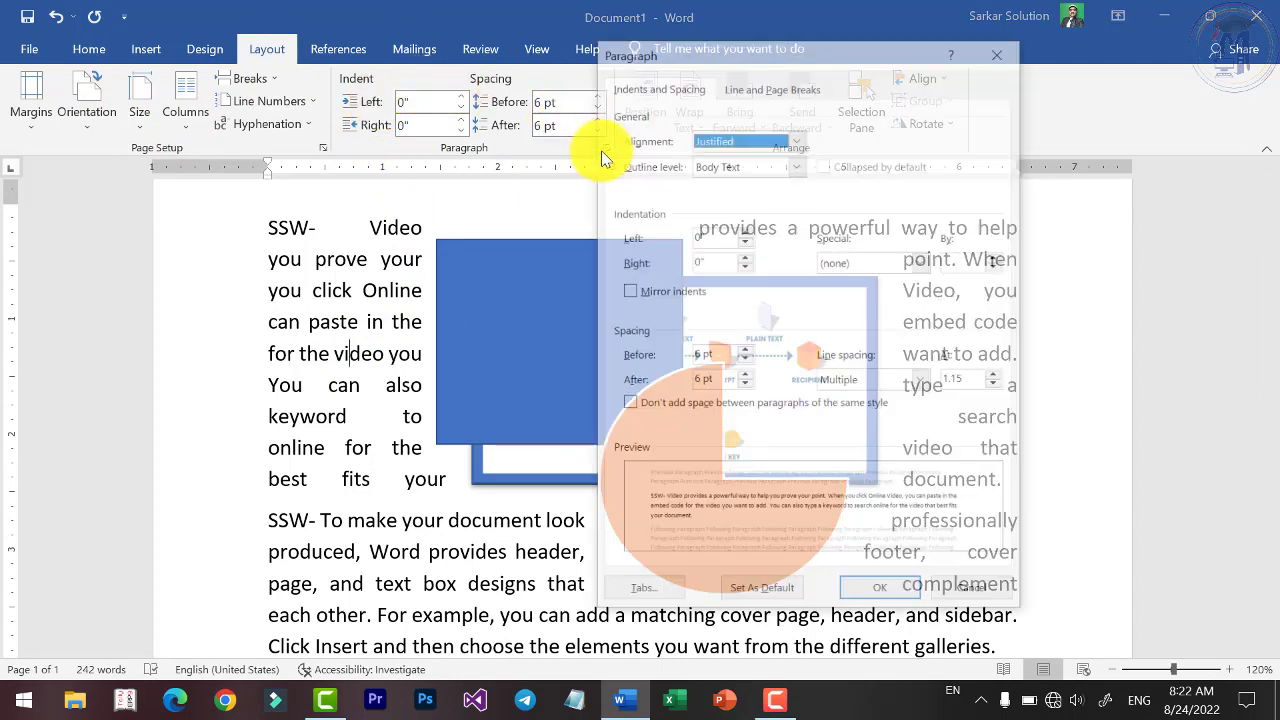
pyautogui.click(890, 593)
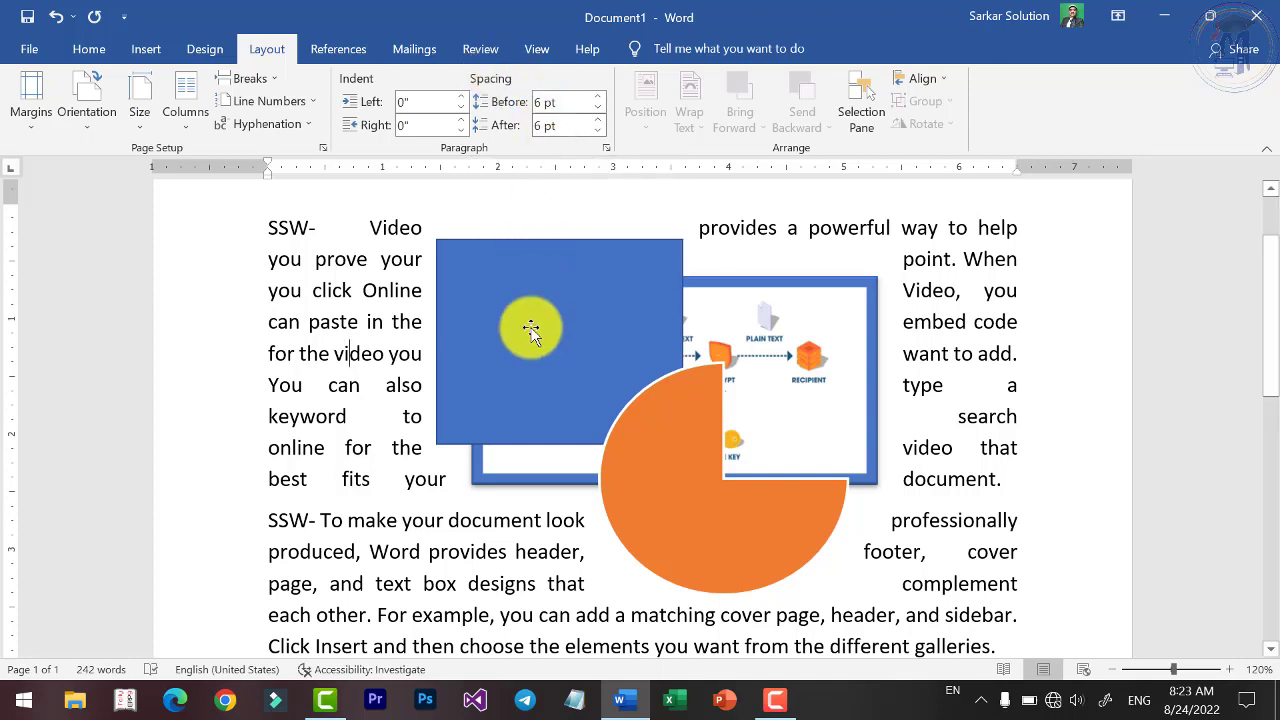
pyautogui.click(540, 300)
pyautogui.click(645, 120)
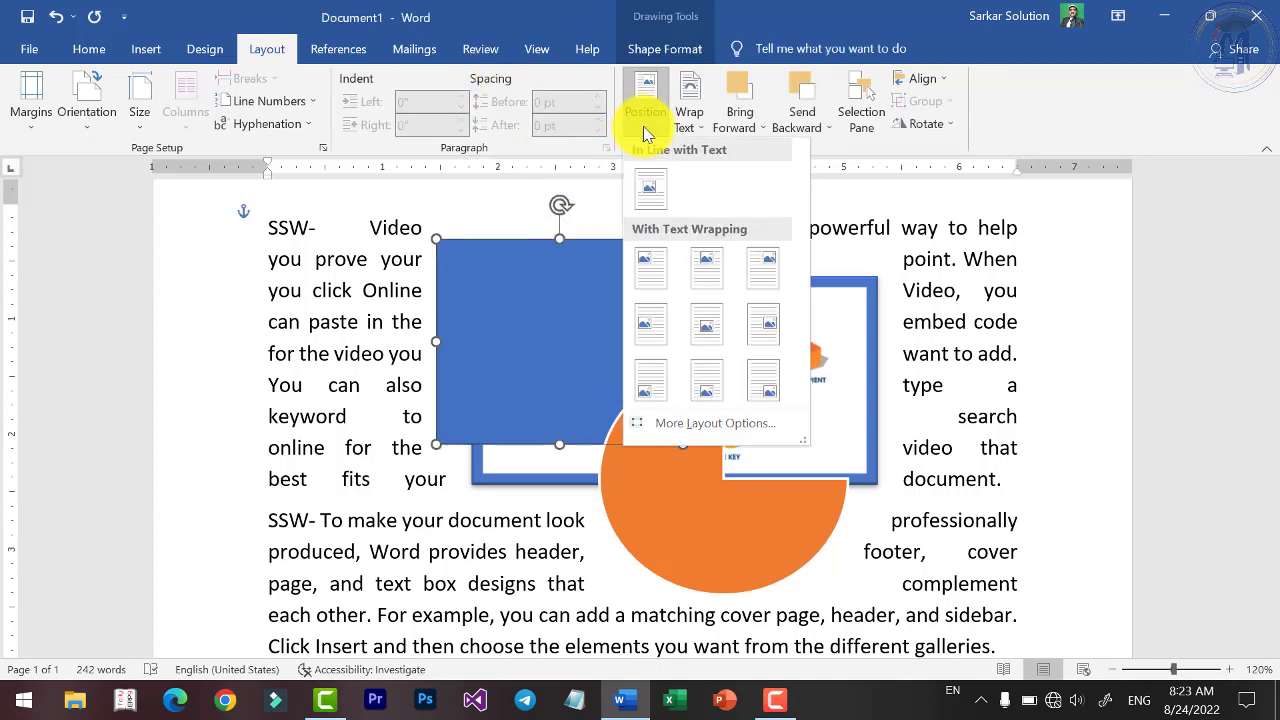
pyautogui.click(668, 422)
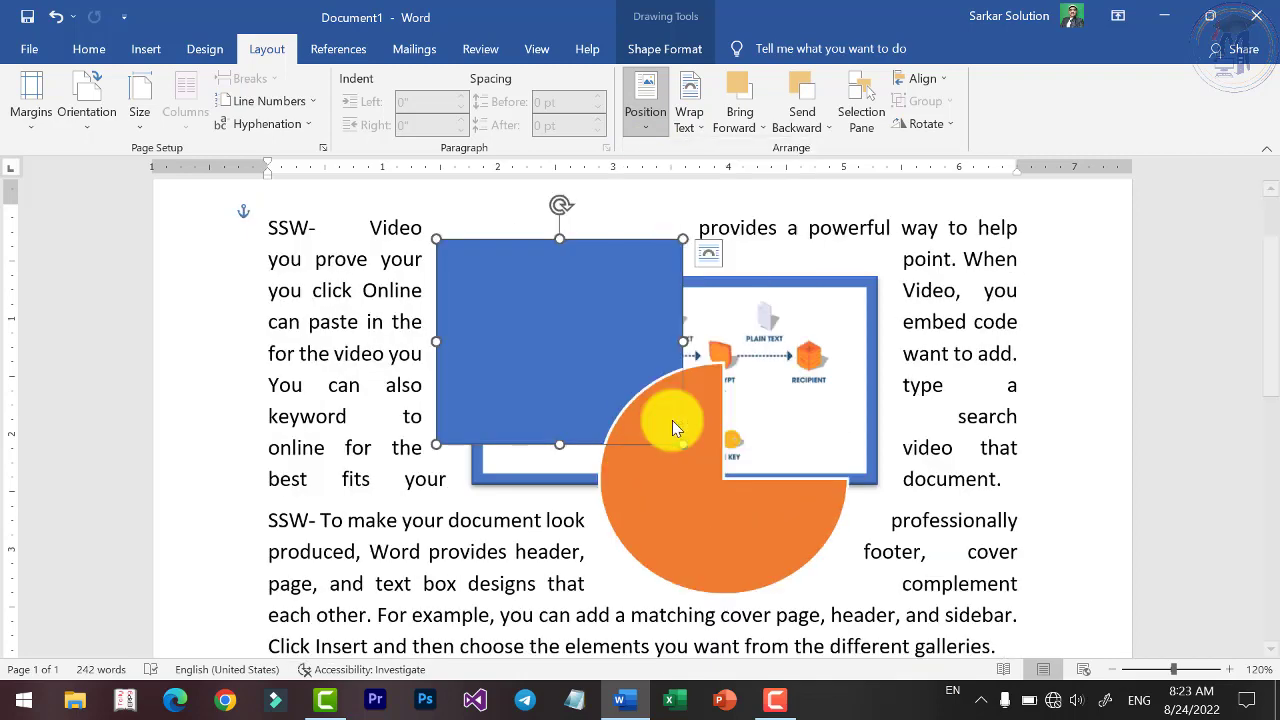
pyautogui.click(510, 131)
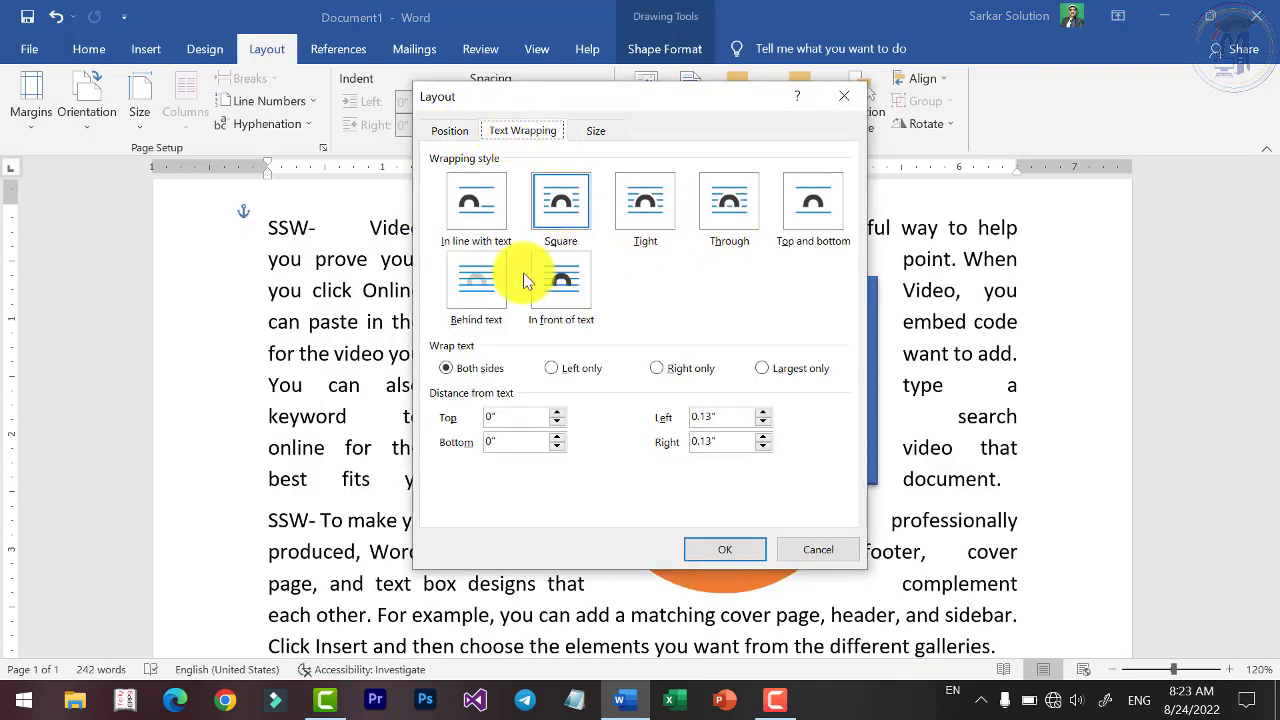
pyautogui.click(463, 137)
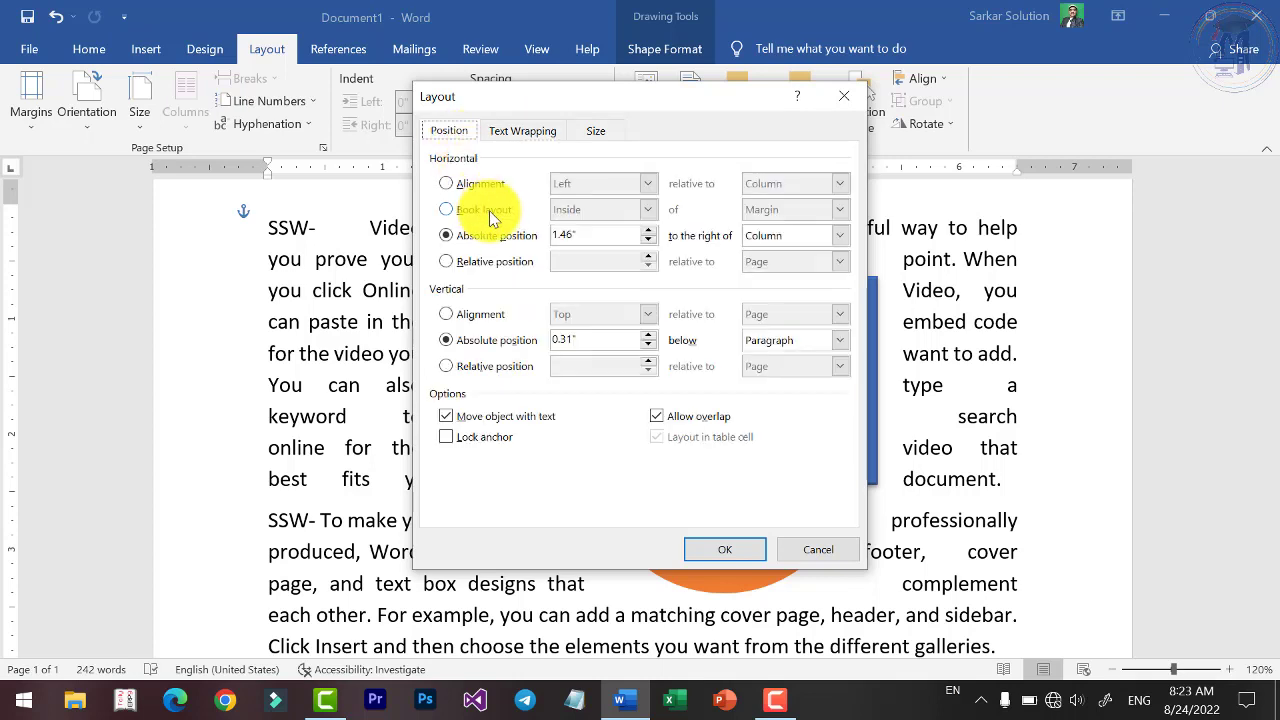
pyautogui.click(540, 132)
pyautogui.click(595, 131)
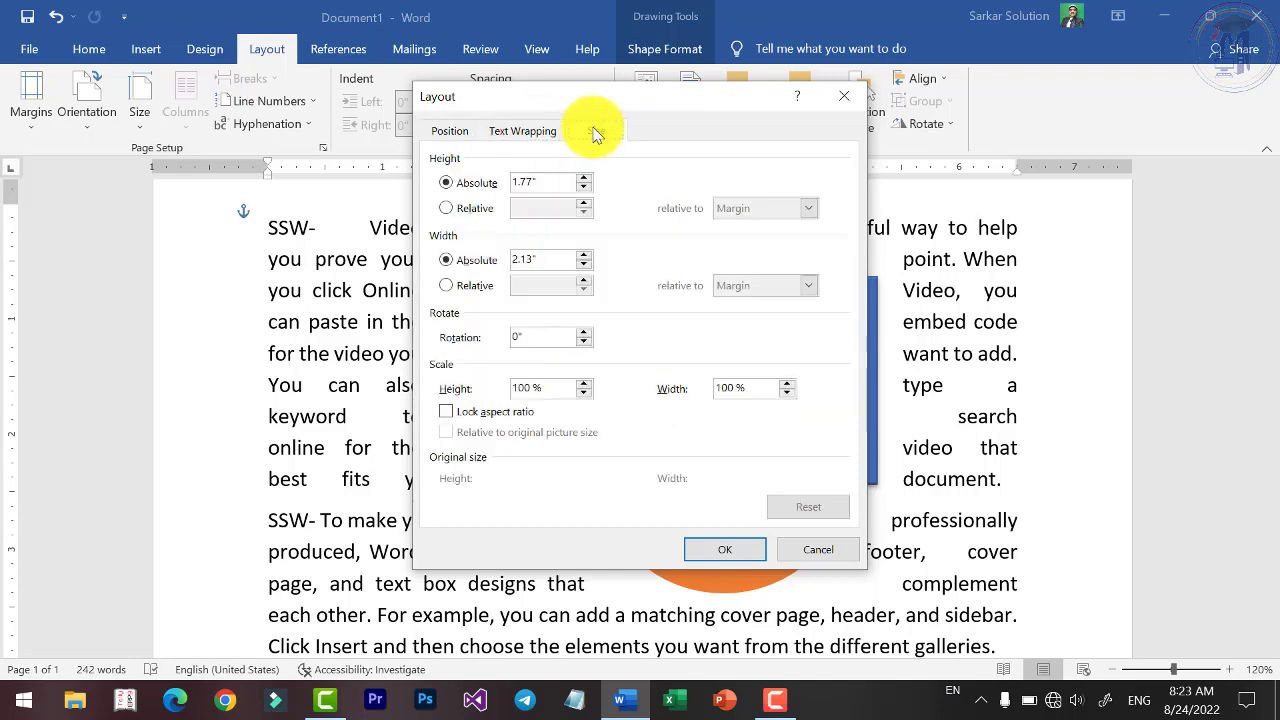
pyautogui.click(797, 540)
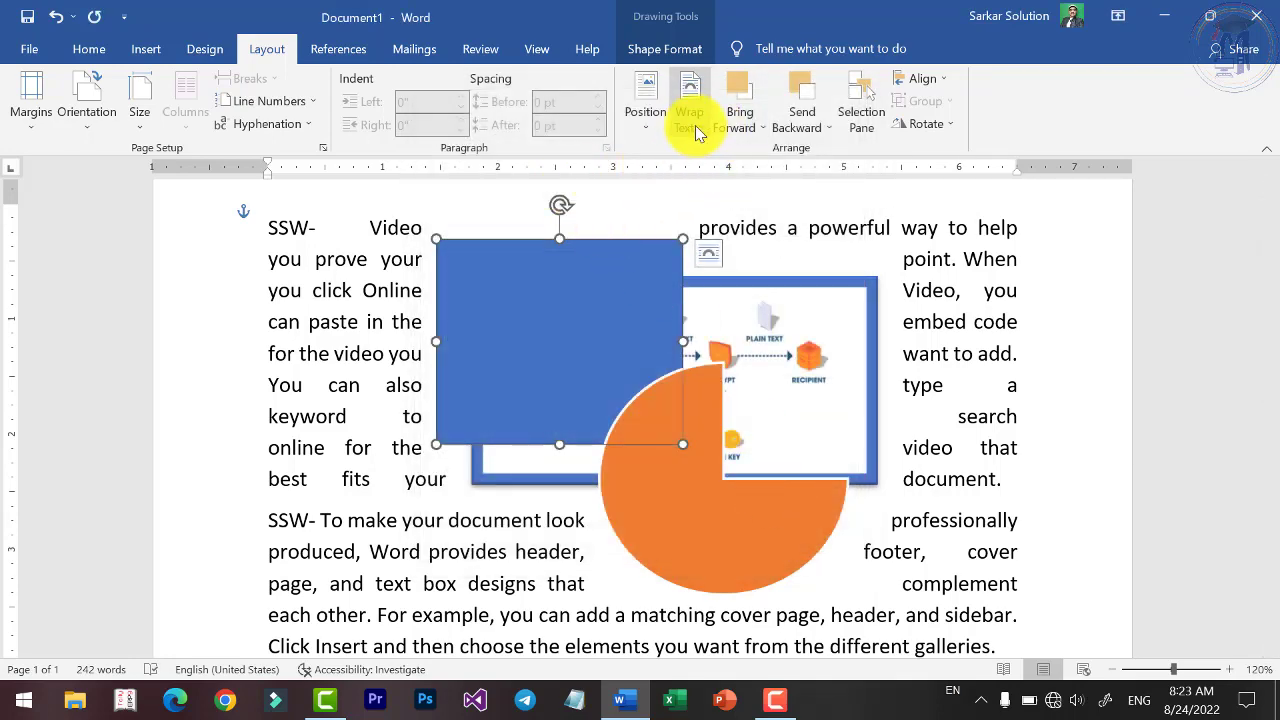
pyautogui.click(690, 118)
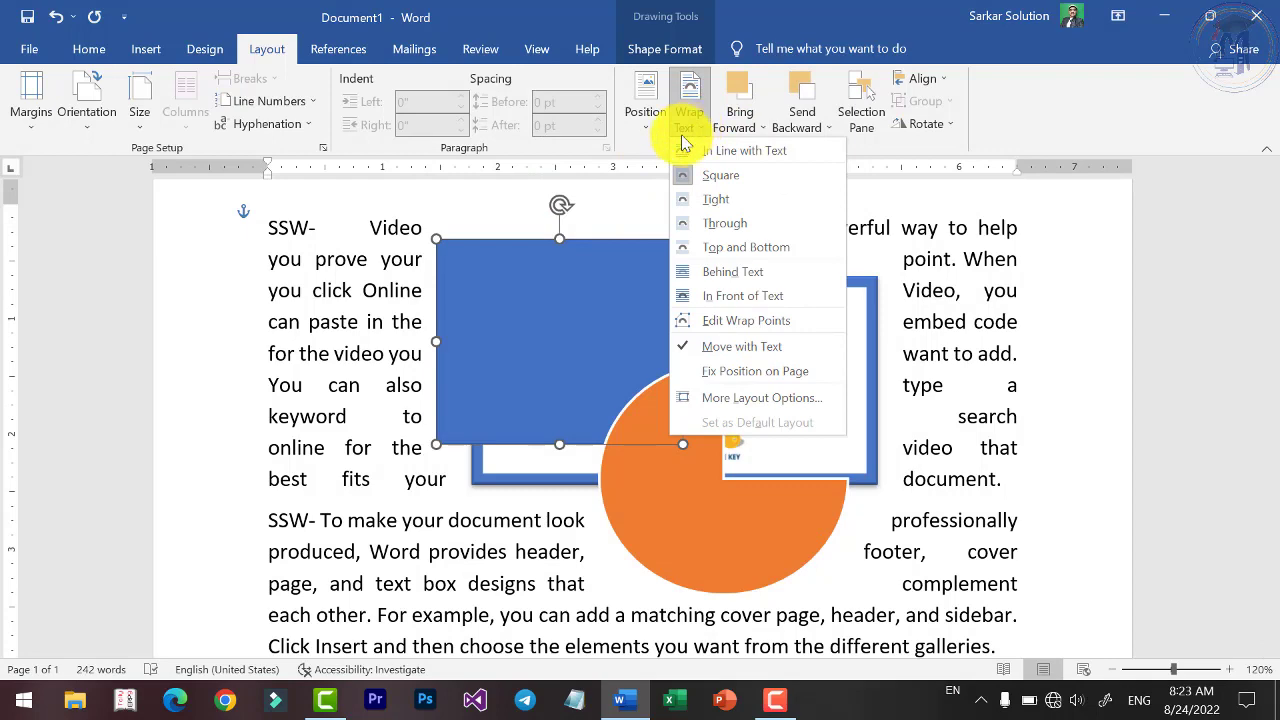
pyautogui.click(740, 397)
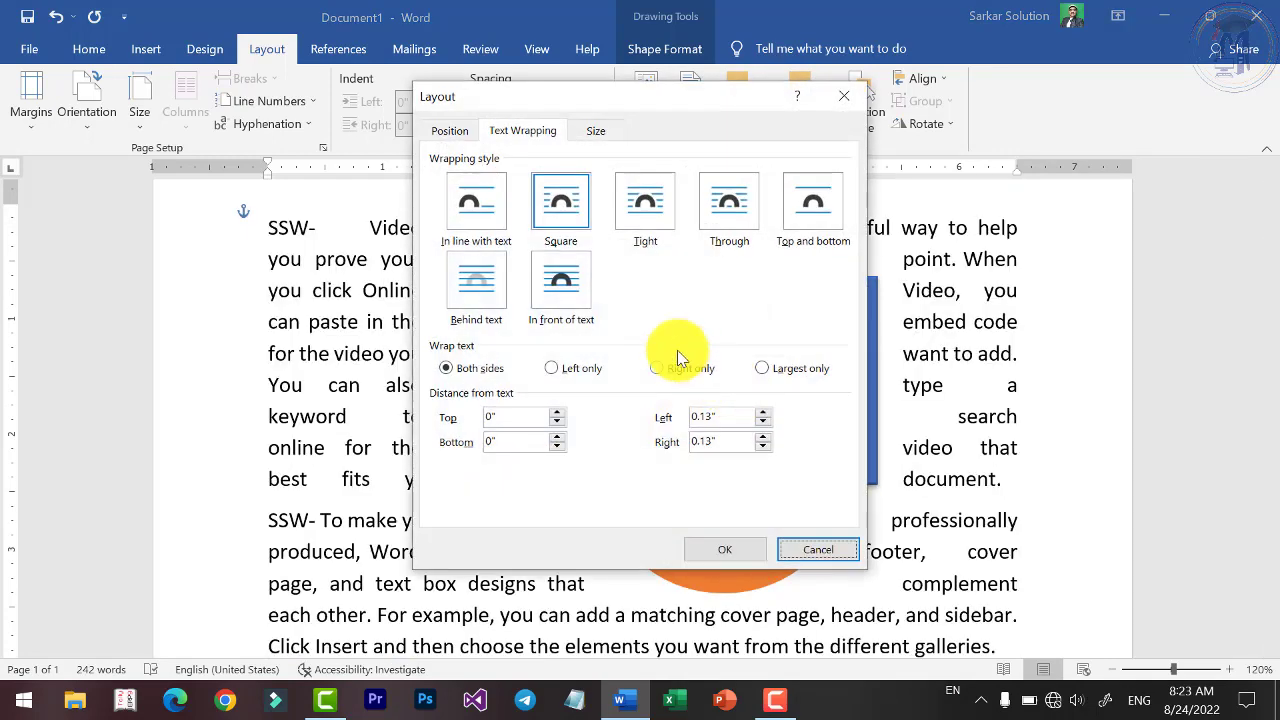
pyautogui.click(814, 551)
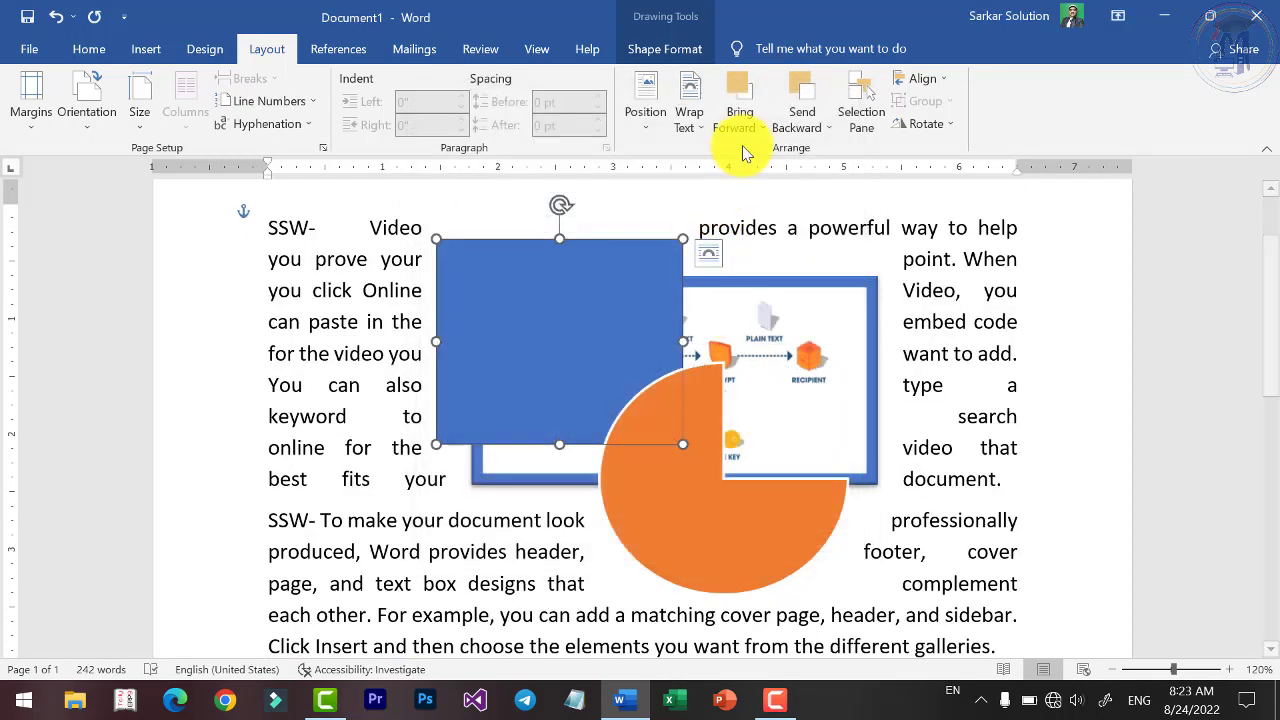
pyautogui.click(740, 127)
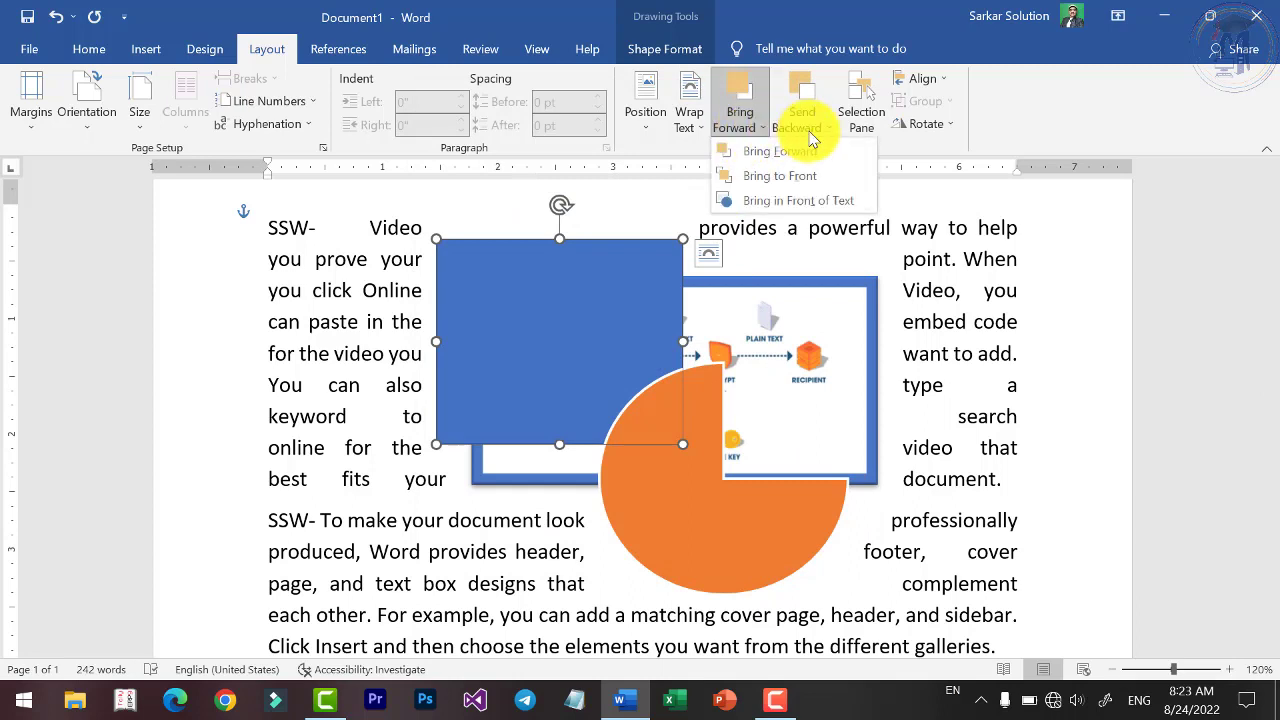
pyautogui.click(811, 135)
pyautogui.click(842, 122)
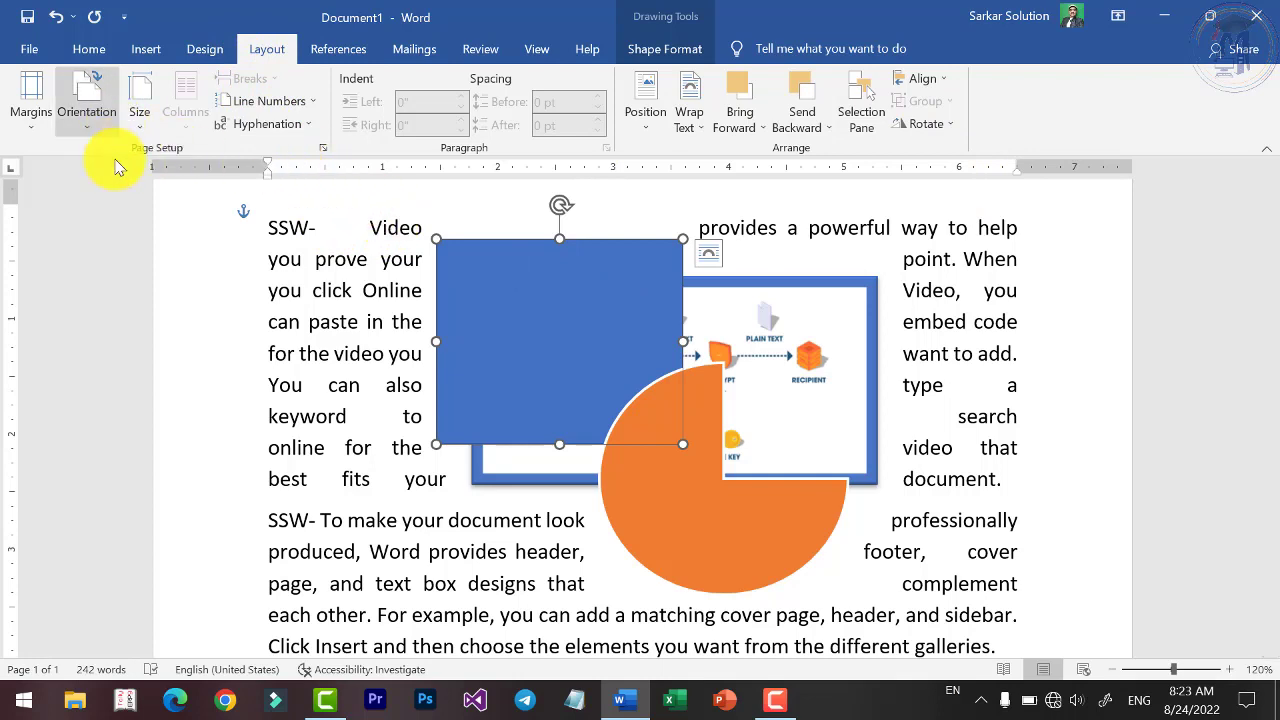
pyautogui.click(150, 50)
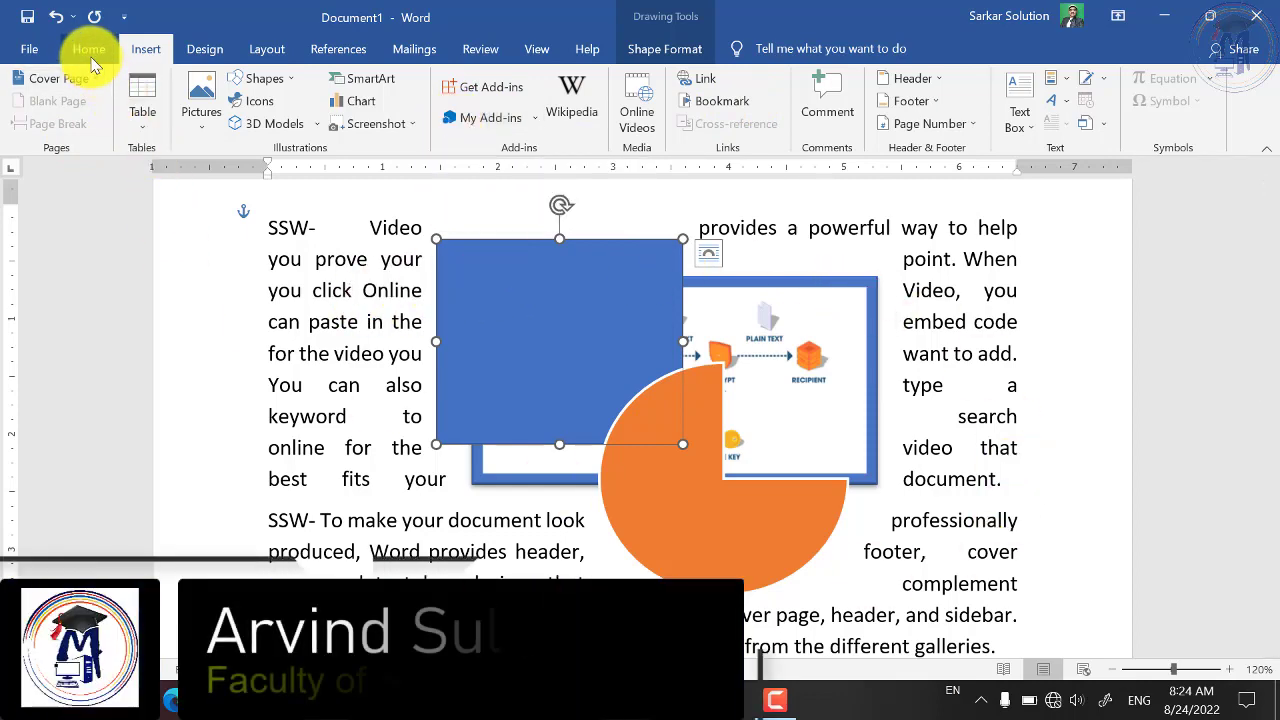
pyautogui.click(86, 50)
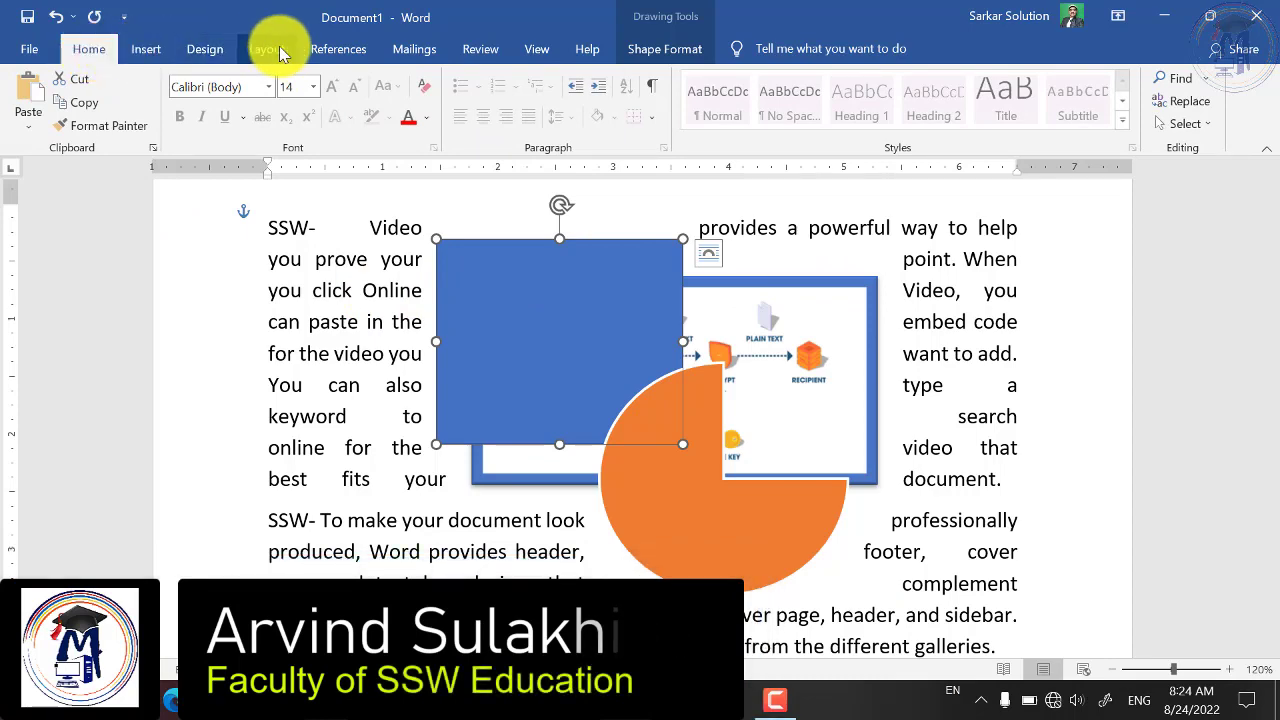
pyautogui.click(330, 50)
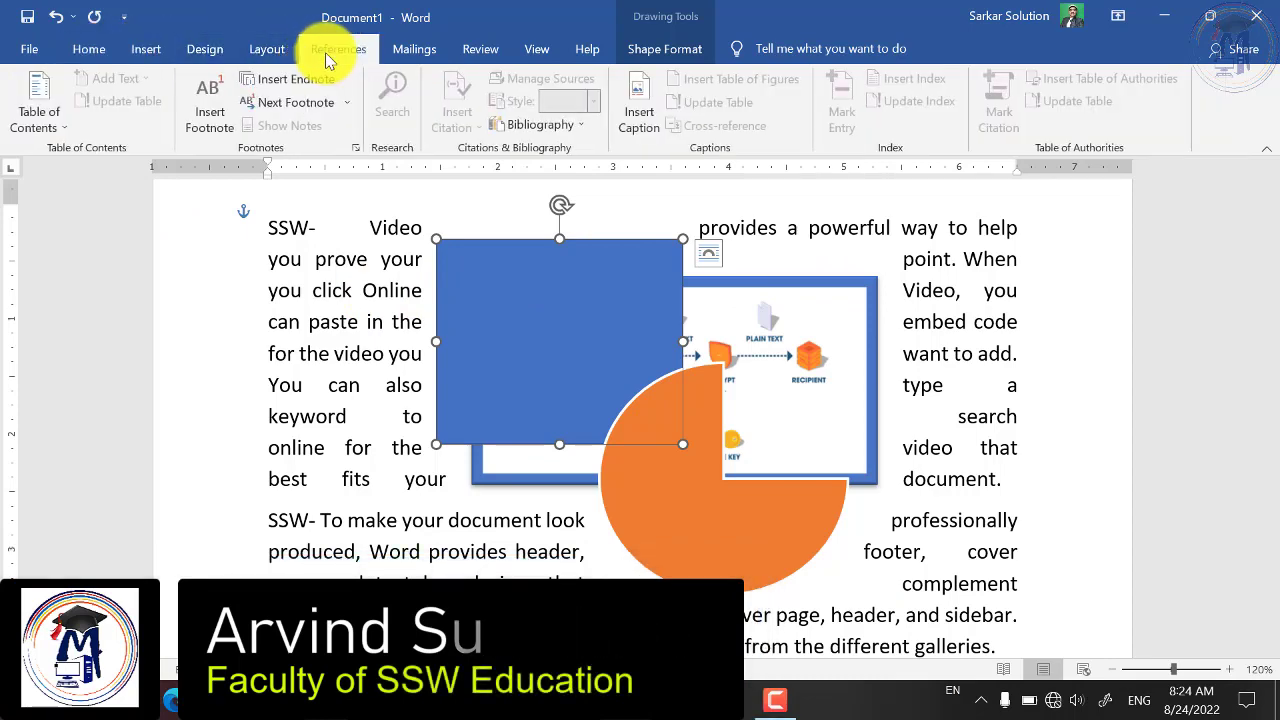
pyautogui.click(267, 50)
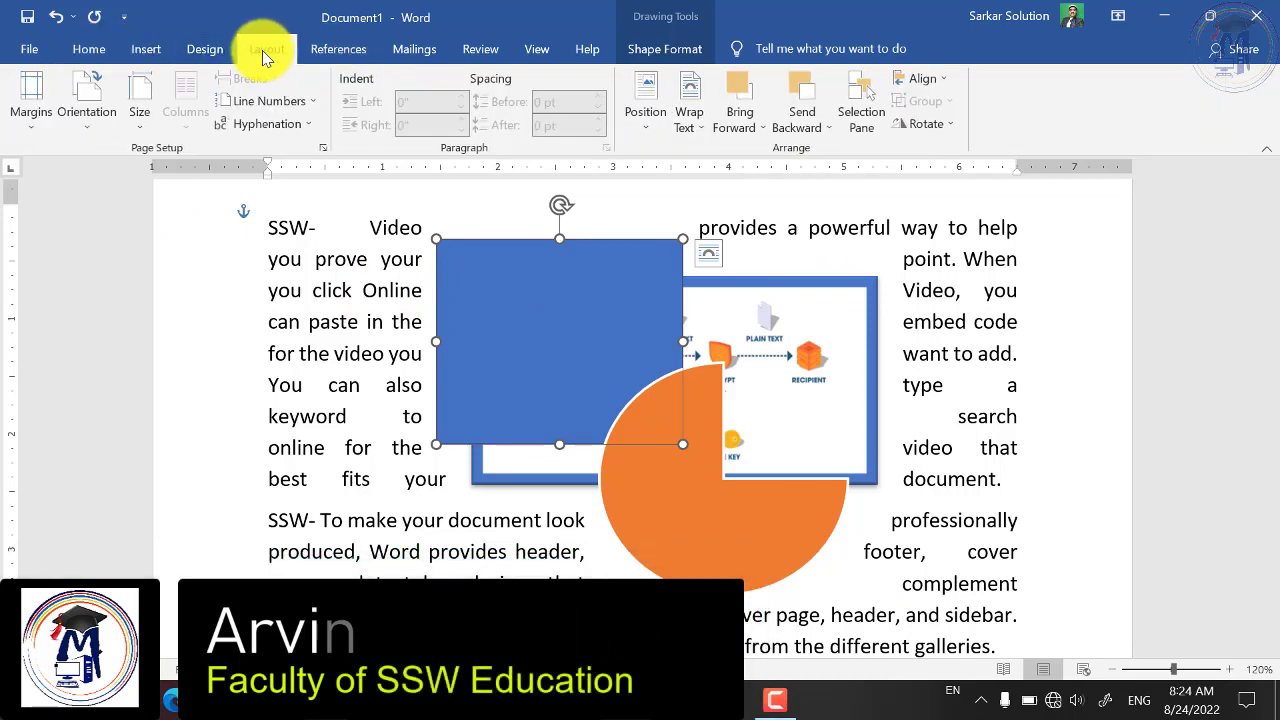